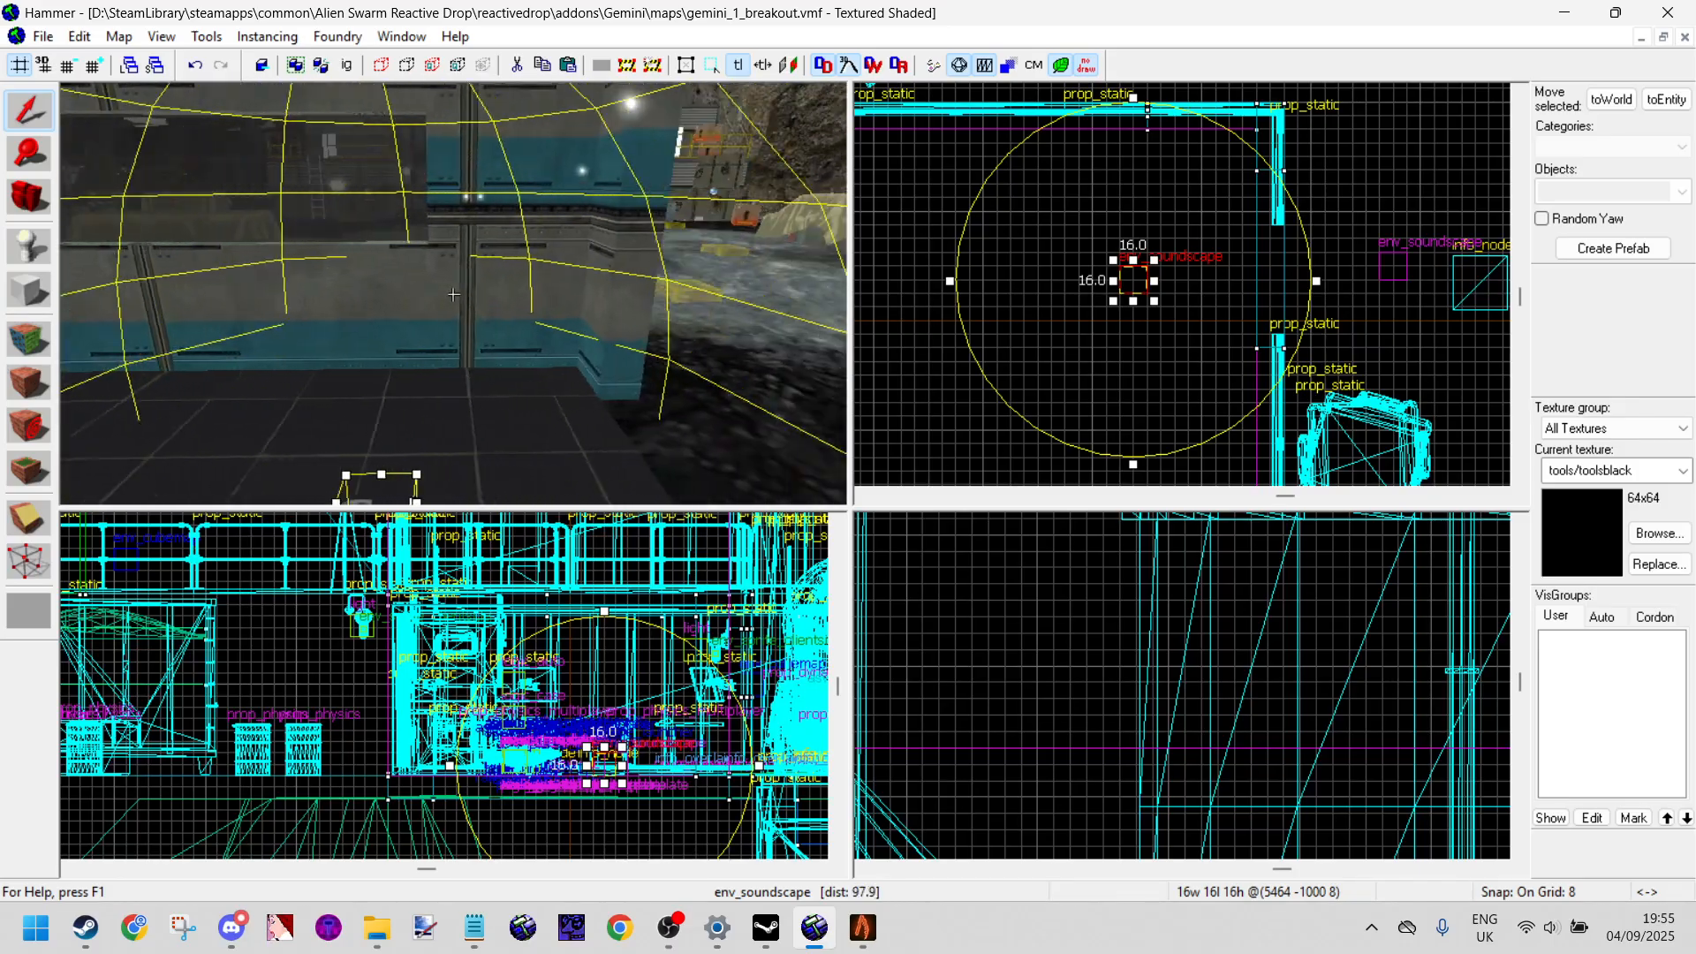
# Step: Deselect the indoor env_soundscape and examine the outdoor area around the marine spawn point in the 3D view
pyautogui.press('Escape')
pyautogui.press('Up')
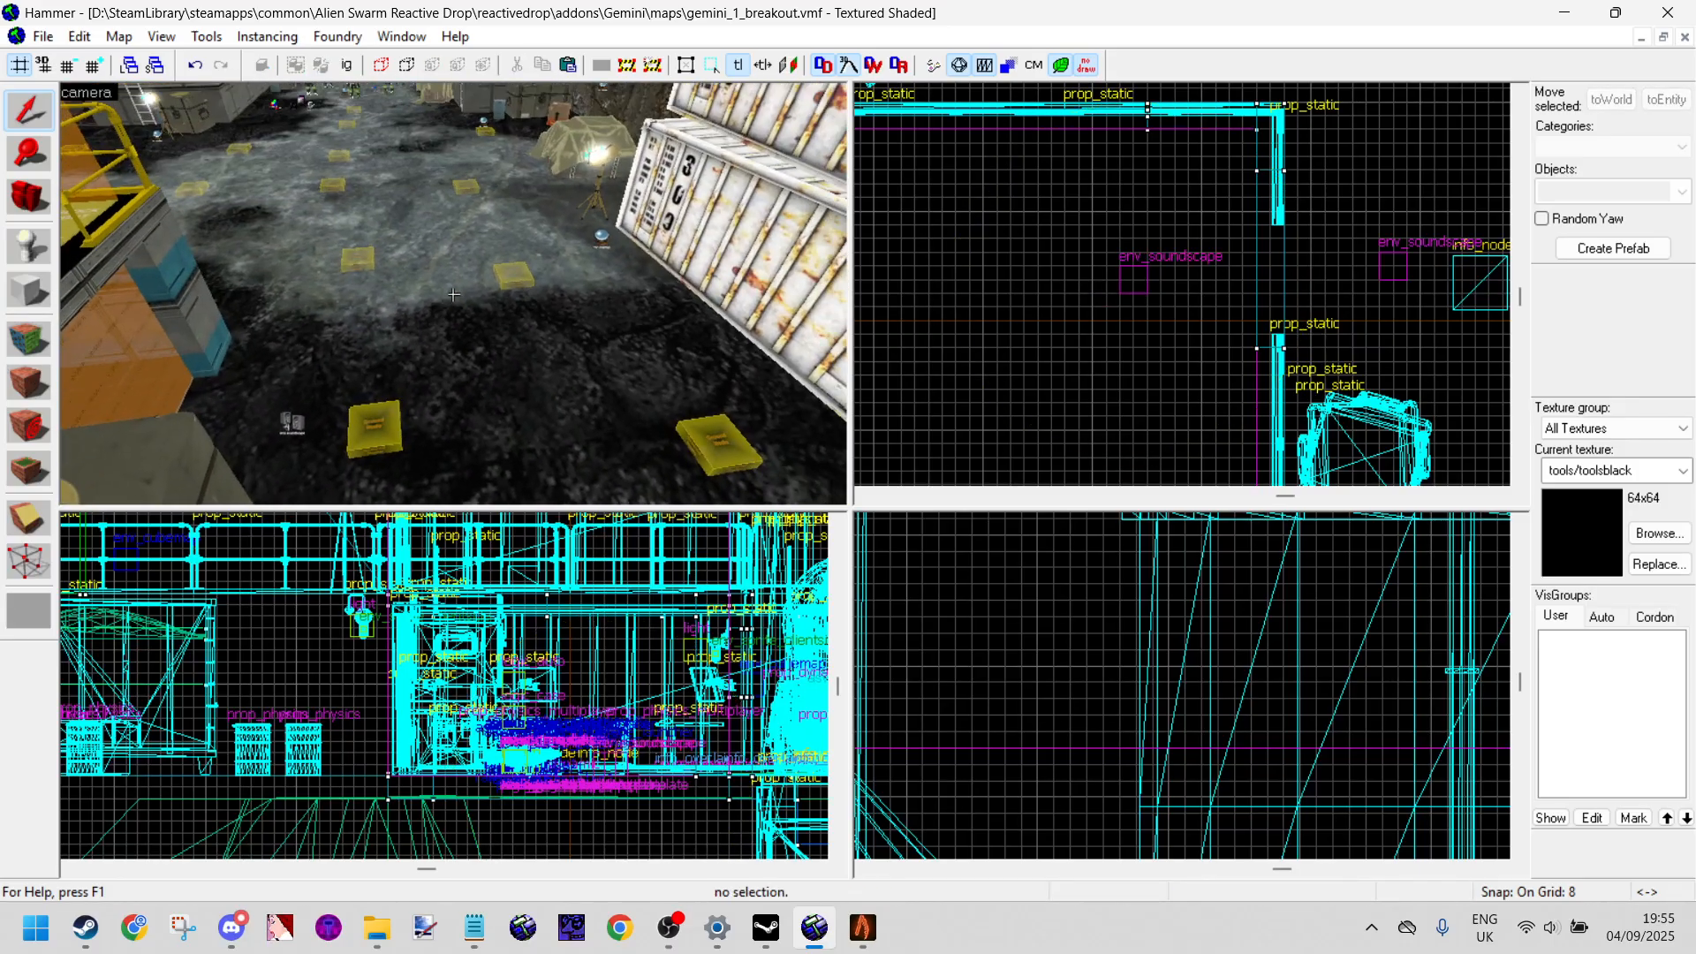
pyautogui.press('w')
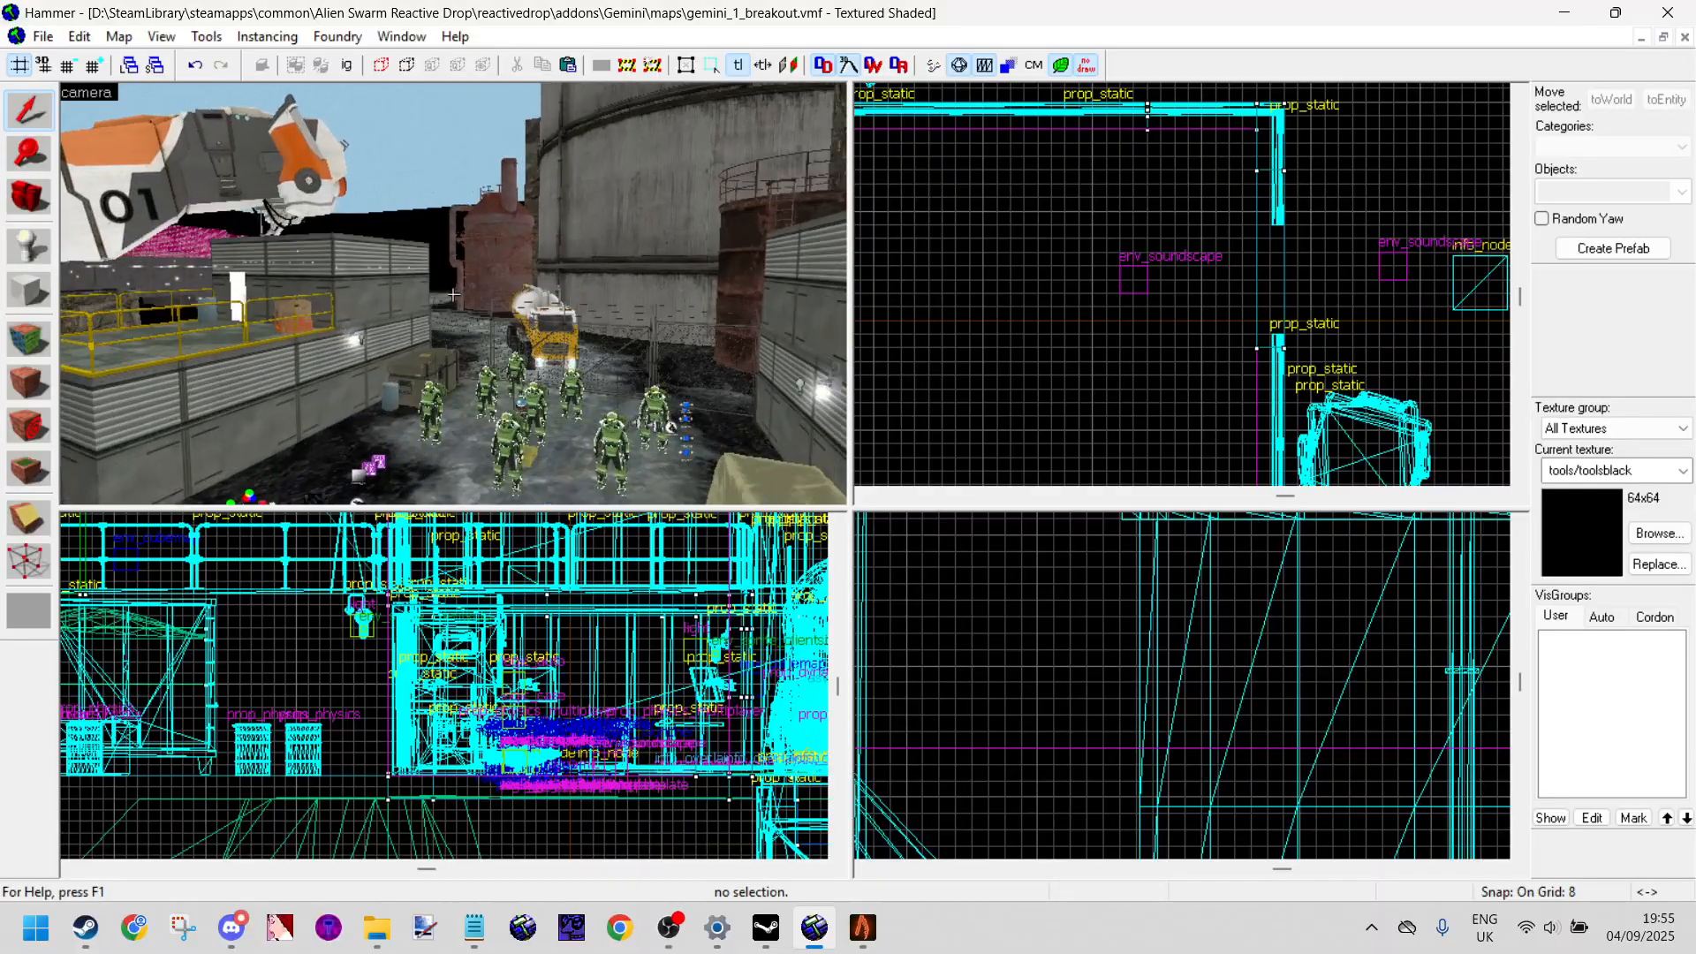
pyautogui.press('s')
pyautogui.press('w')
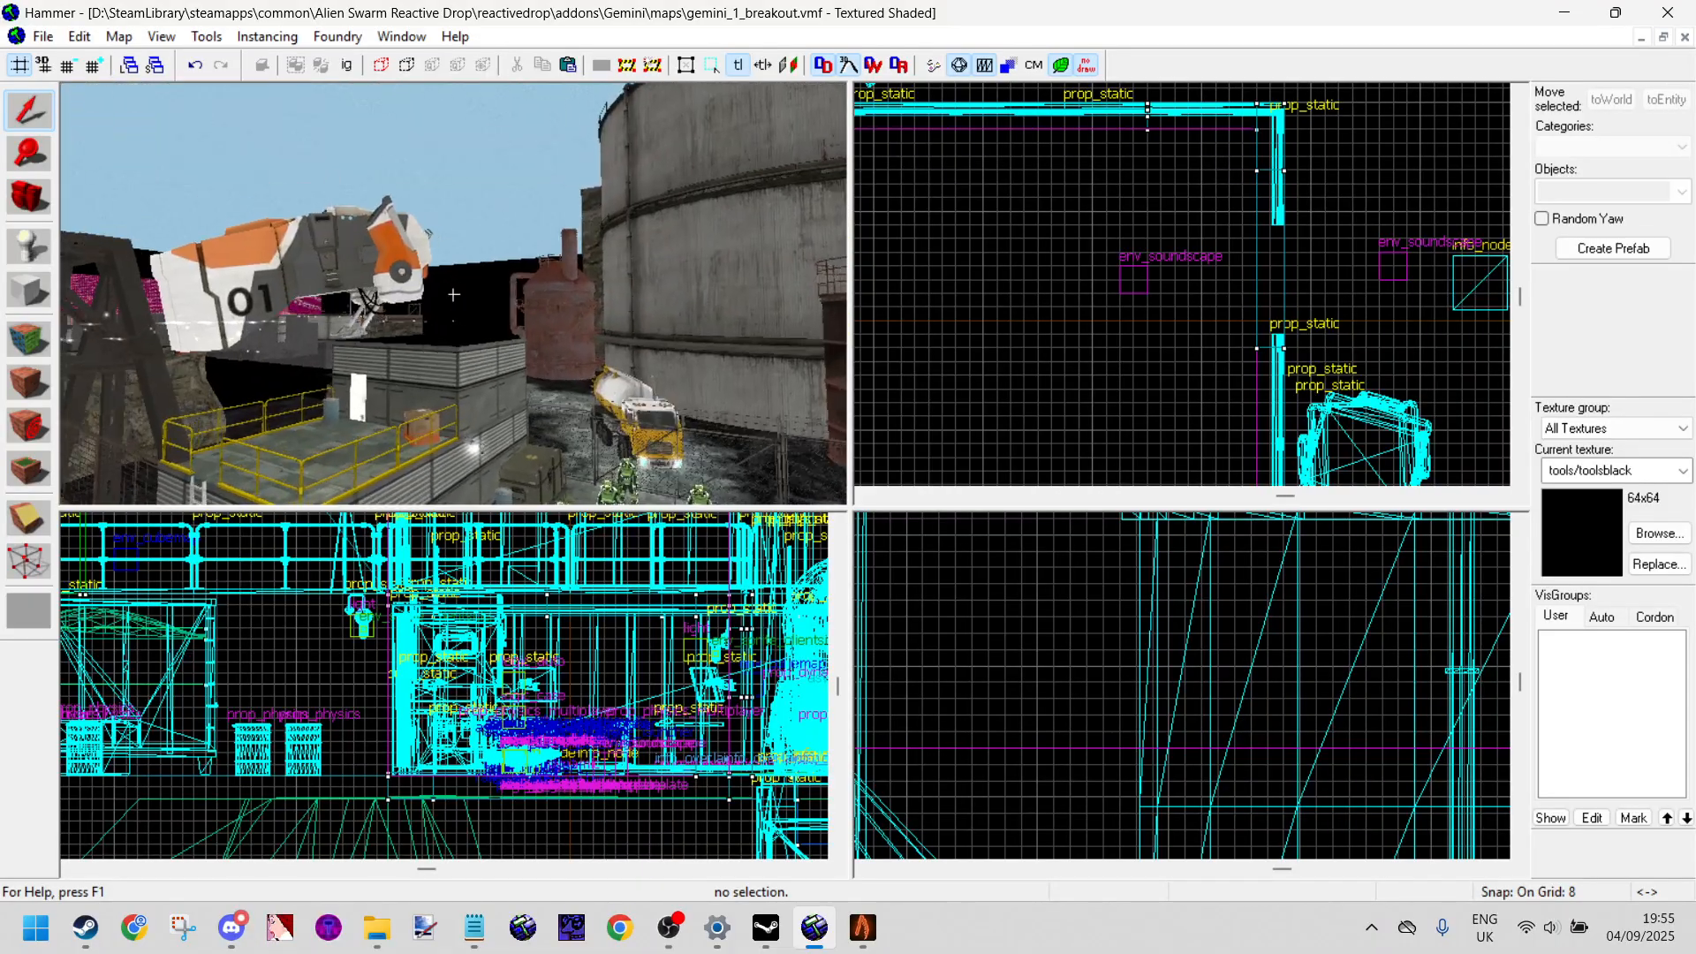
pyautogui.press('s')
pyautogui.press('w')
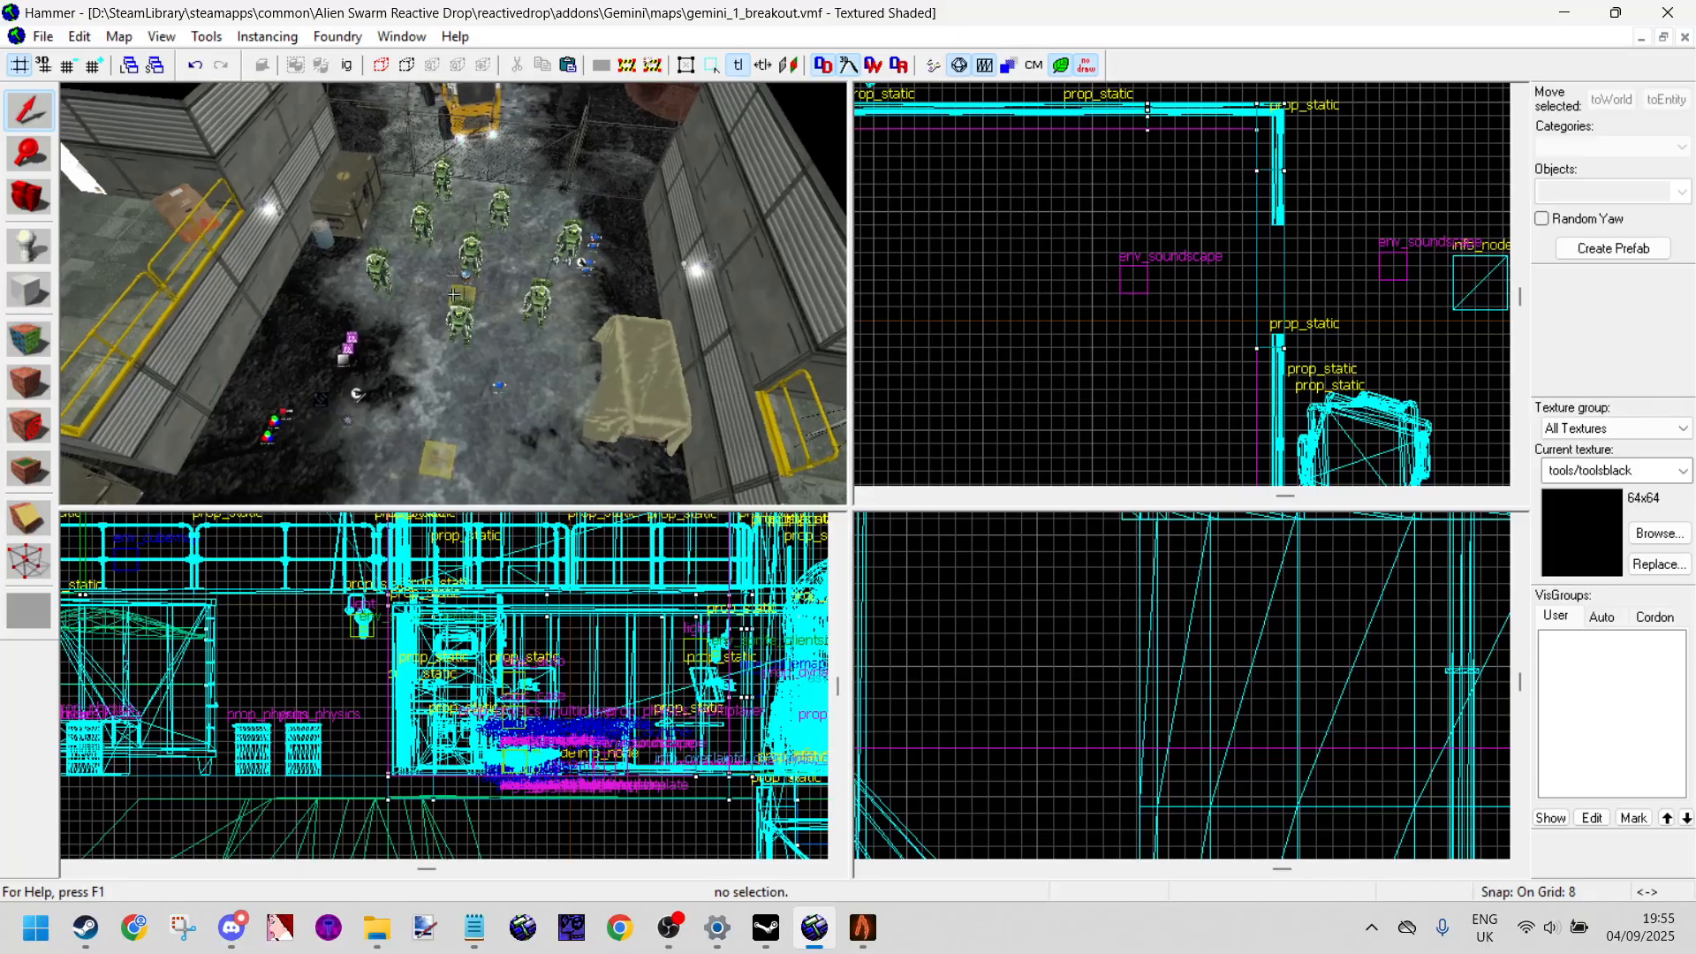
pyautogui.press('s')
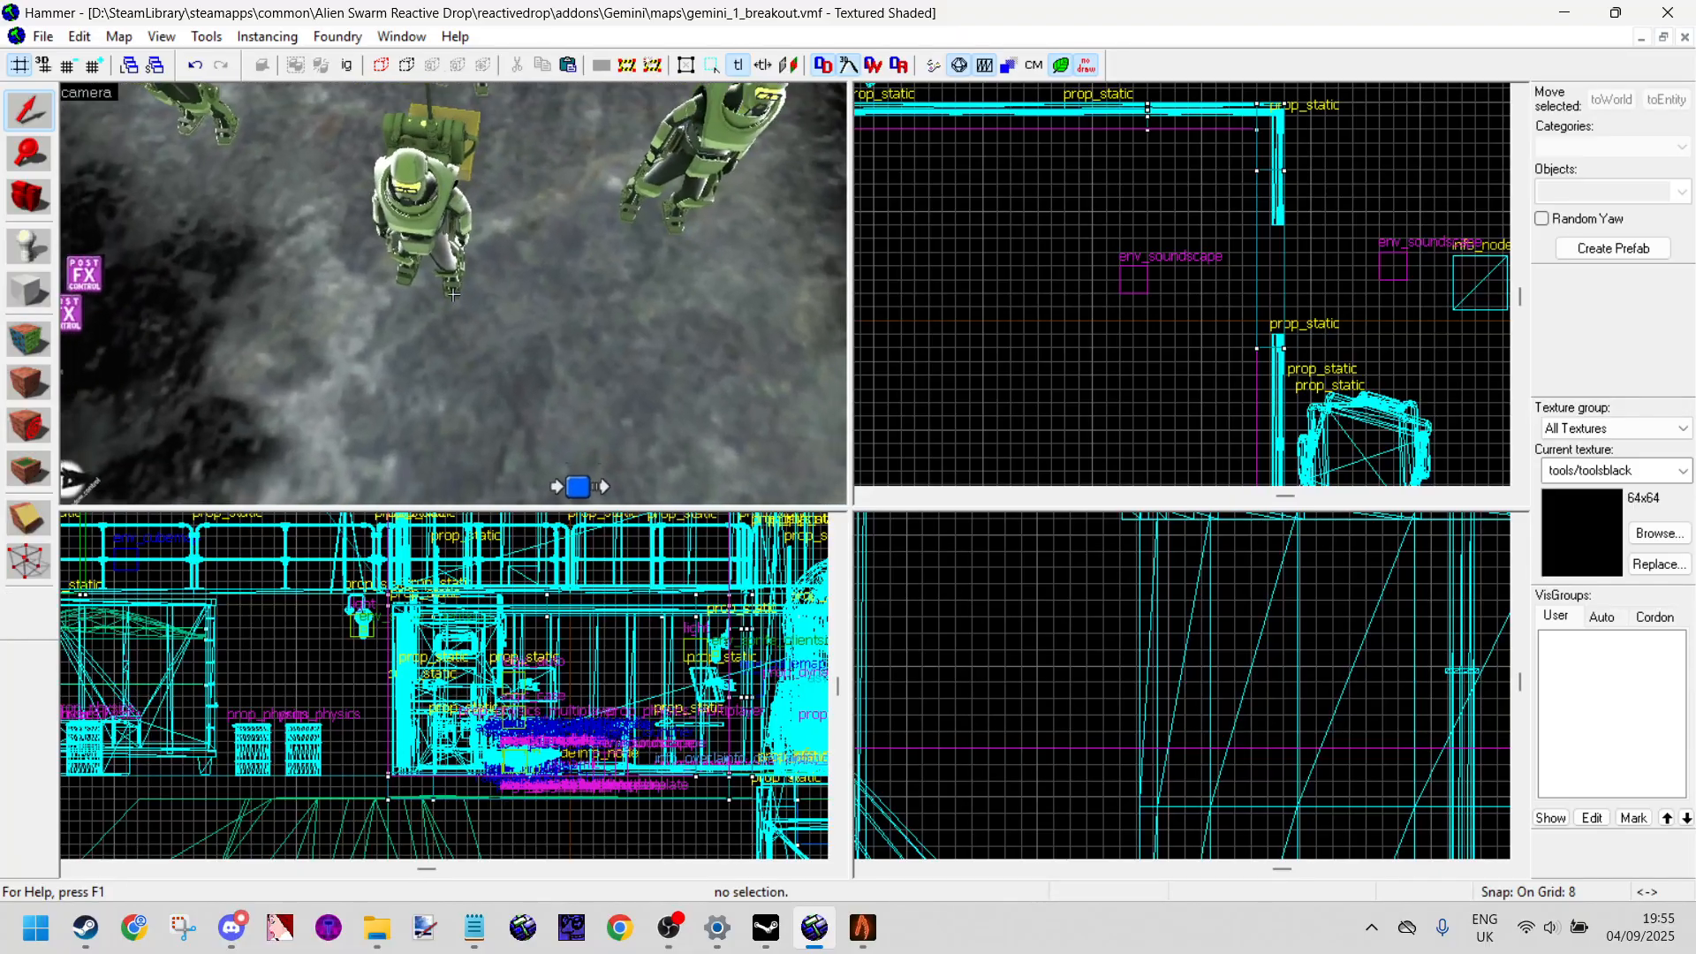
pyautogui.press('s')
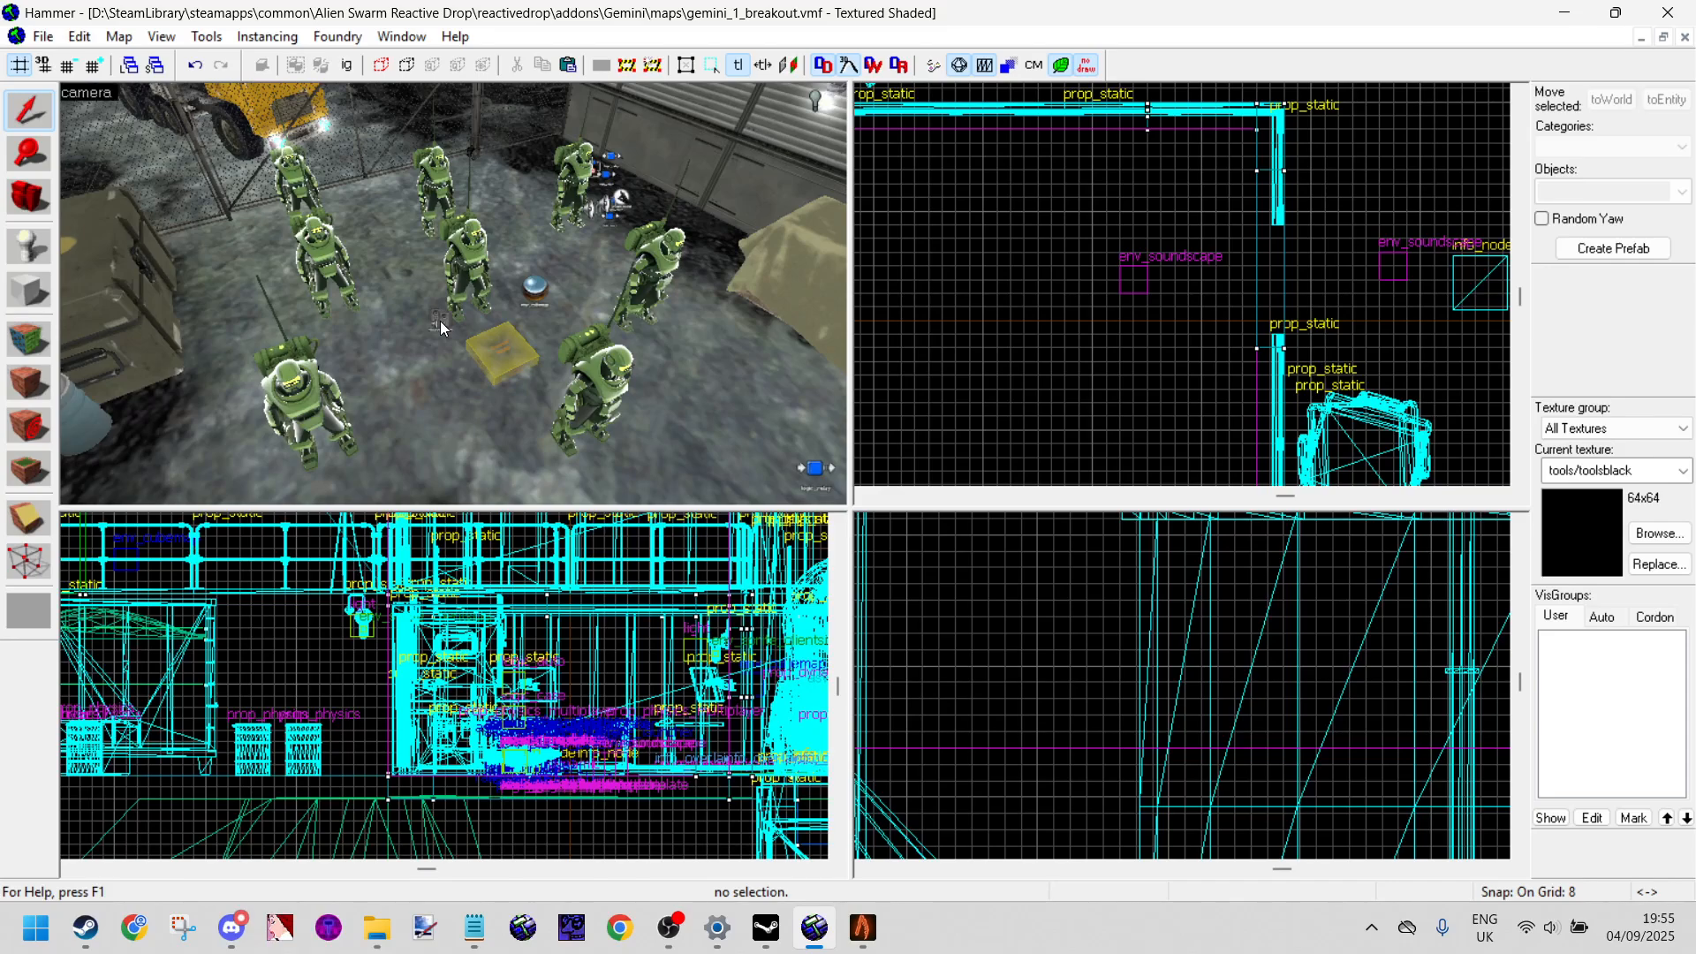
# Step: Inspect the yard around the marines in the 3D view, including the yellow tanker truck behind the fence
pyautogui.press('z')
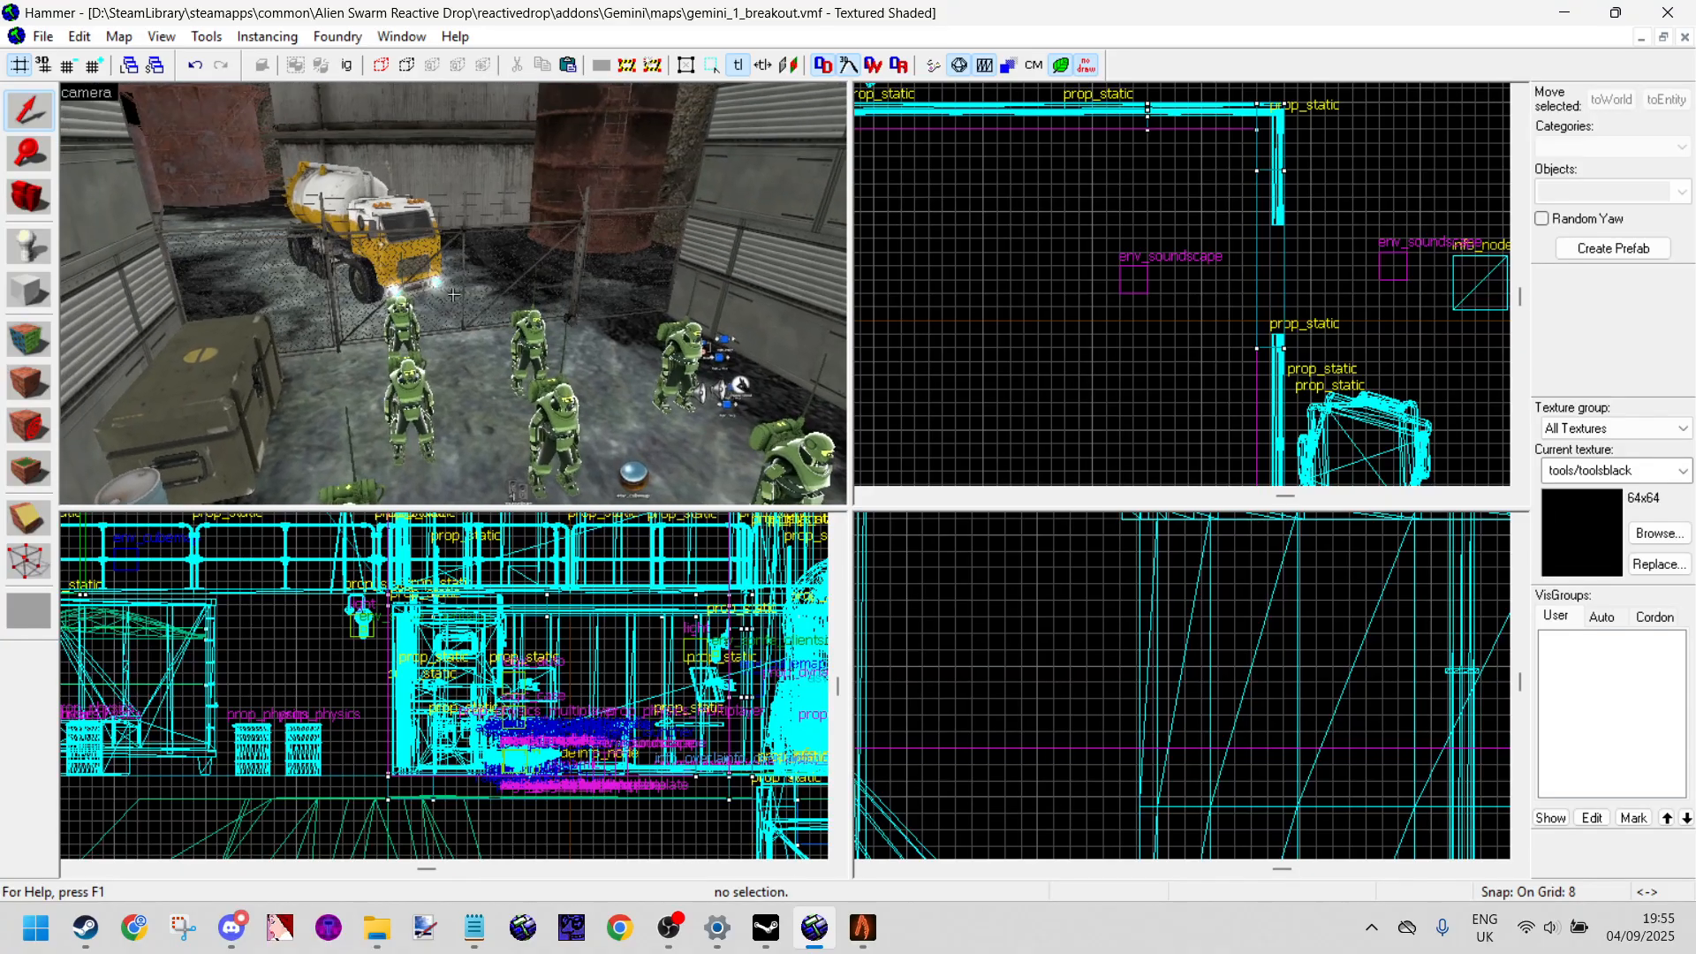
pyautogui.press('w')
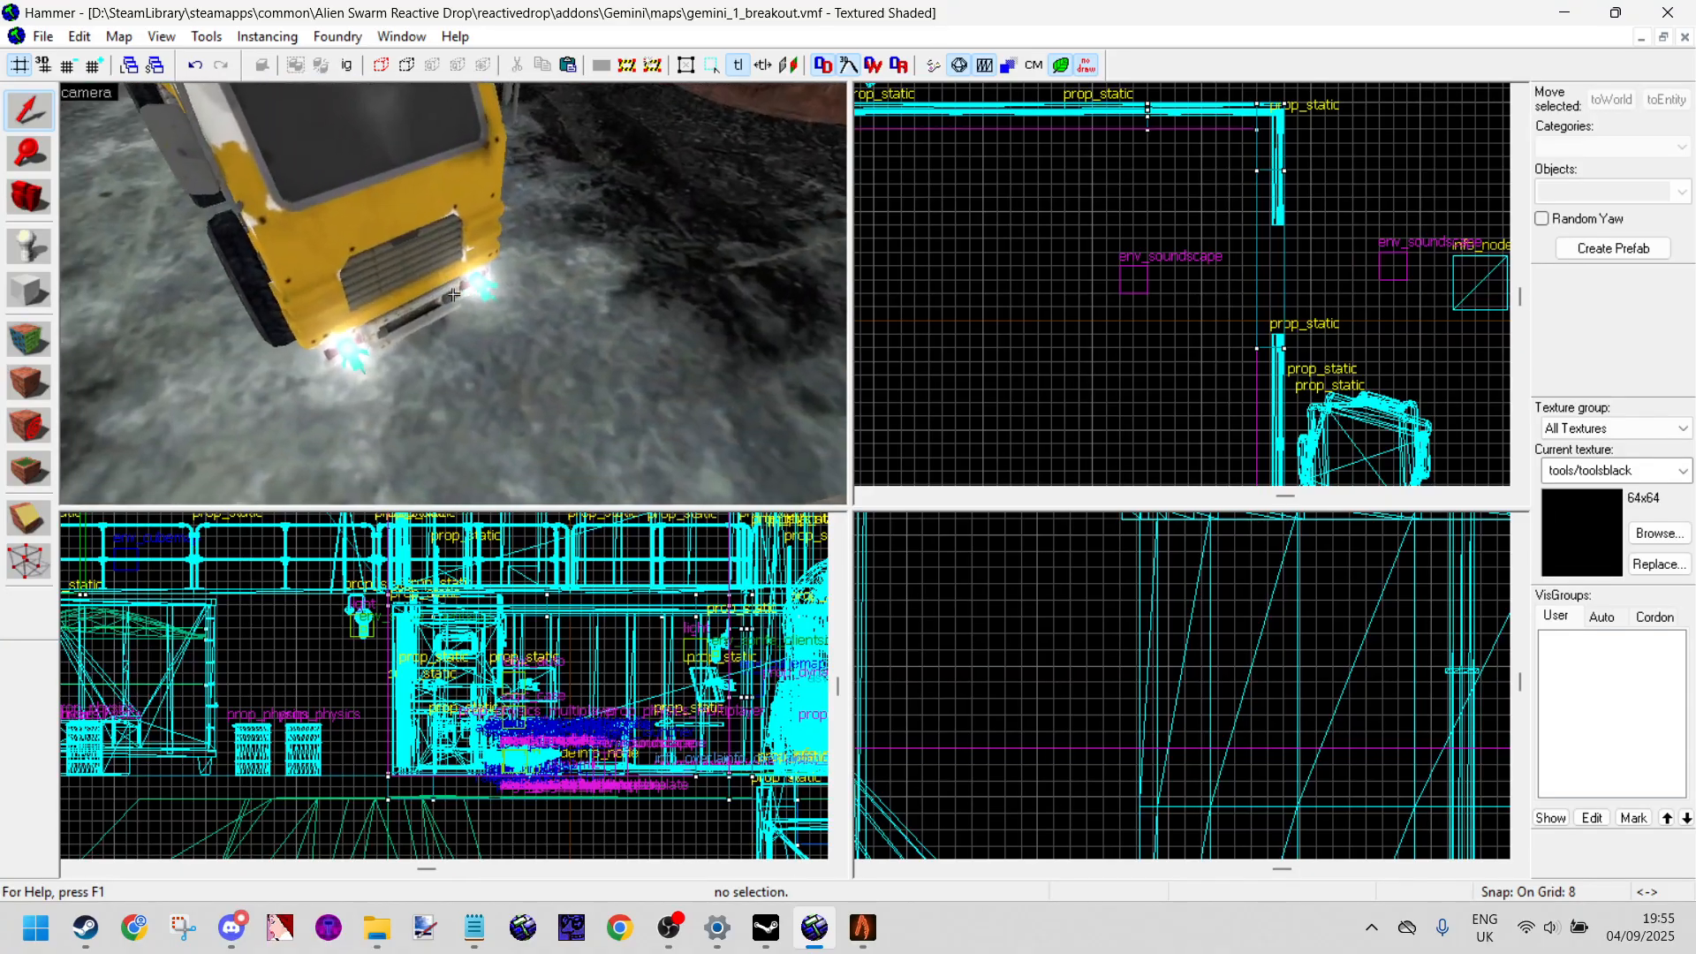
pyautogui.press('s')
pyautogui.press('a')
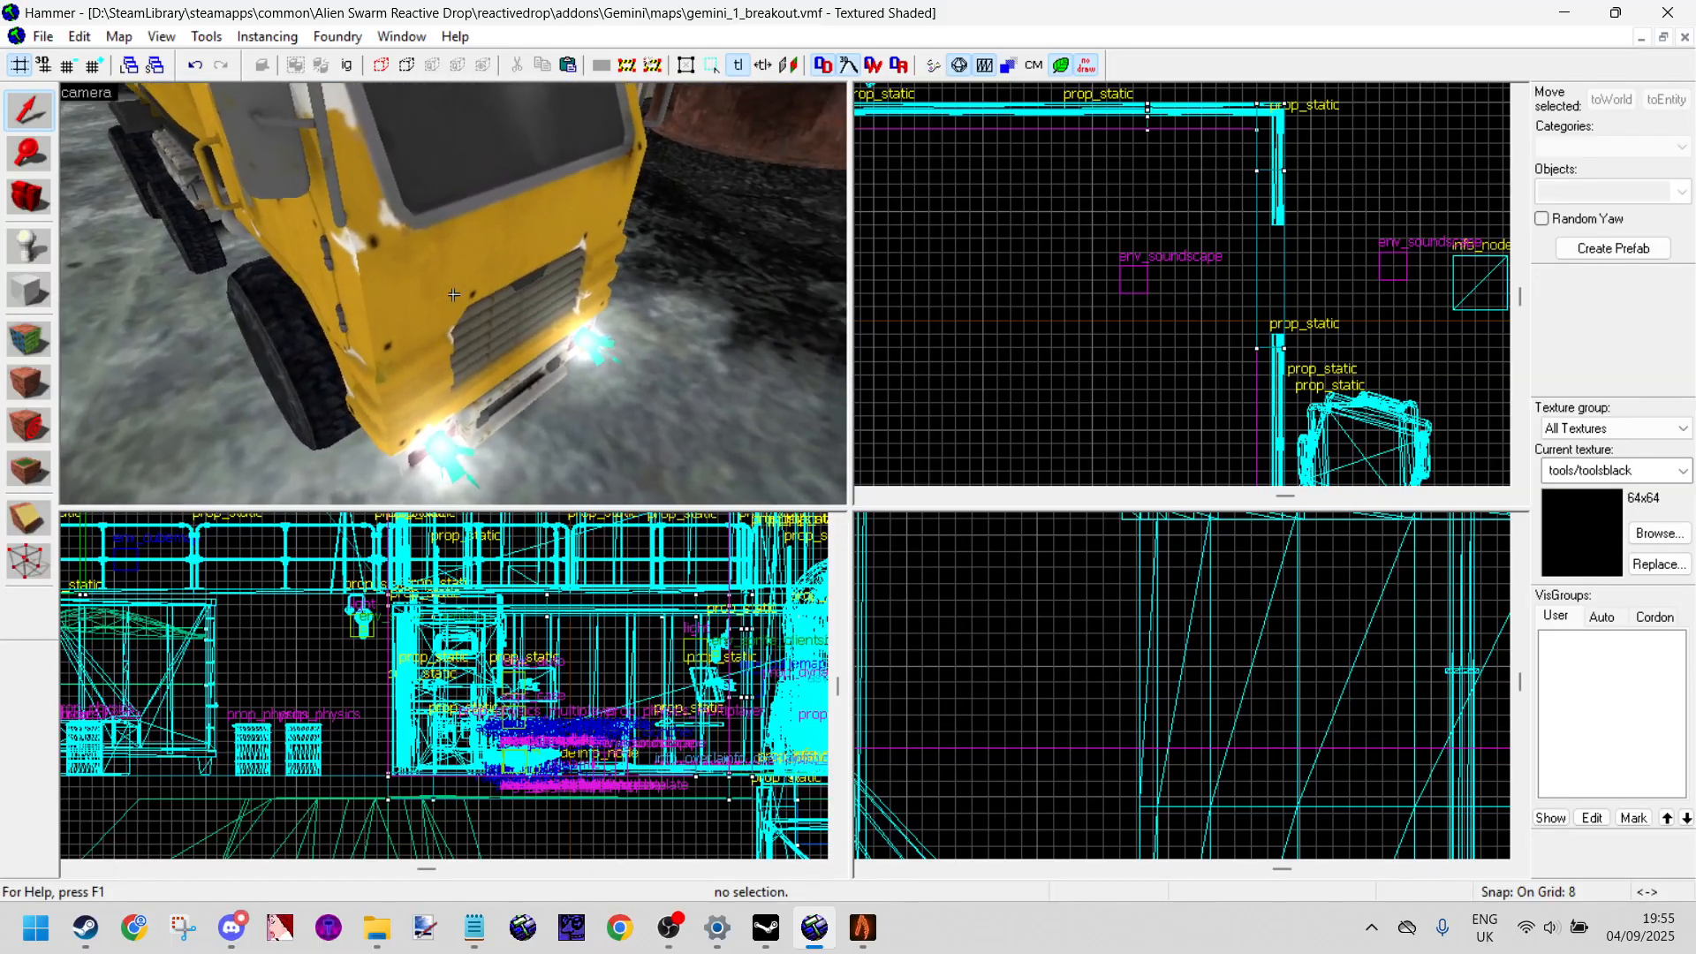
pyautogui.press('w')
pyautogui.press('d')
pyautogui.press('s')
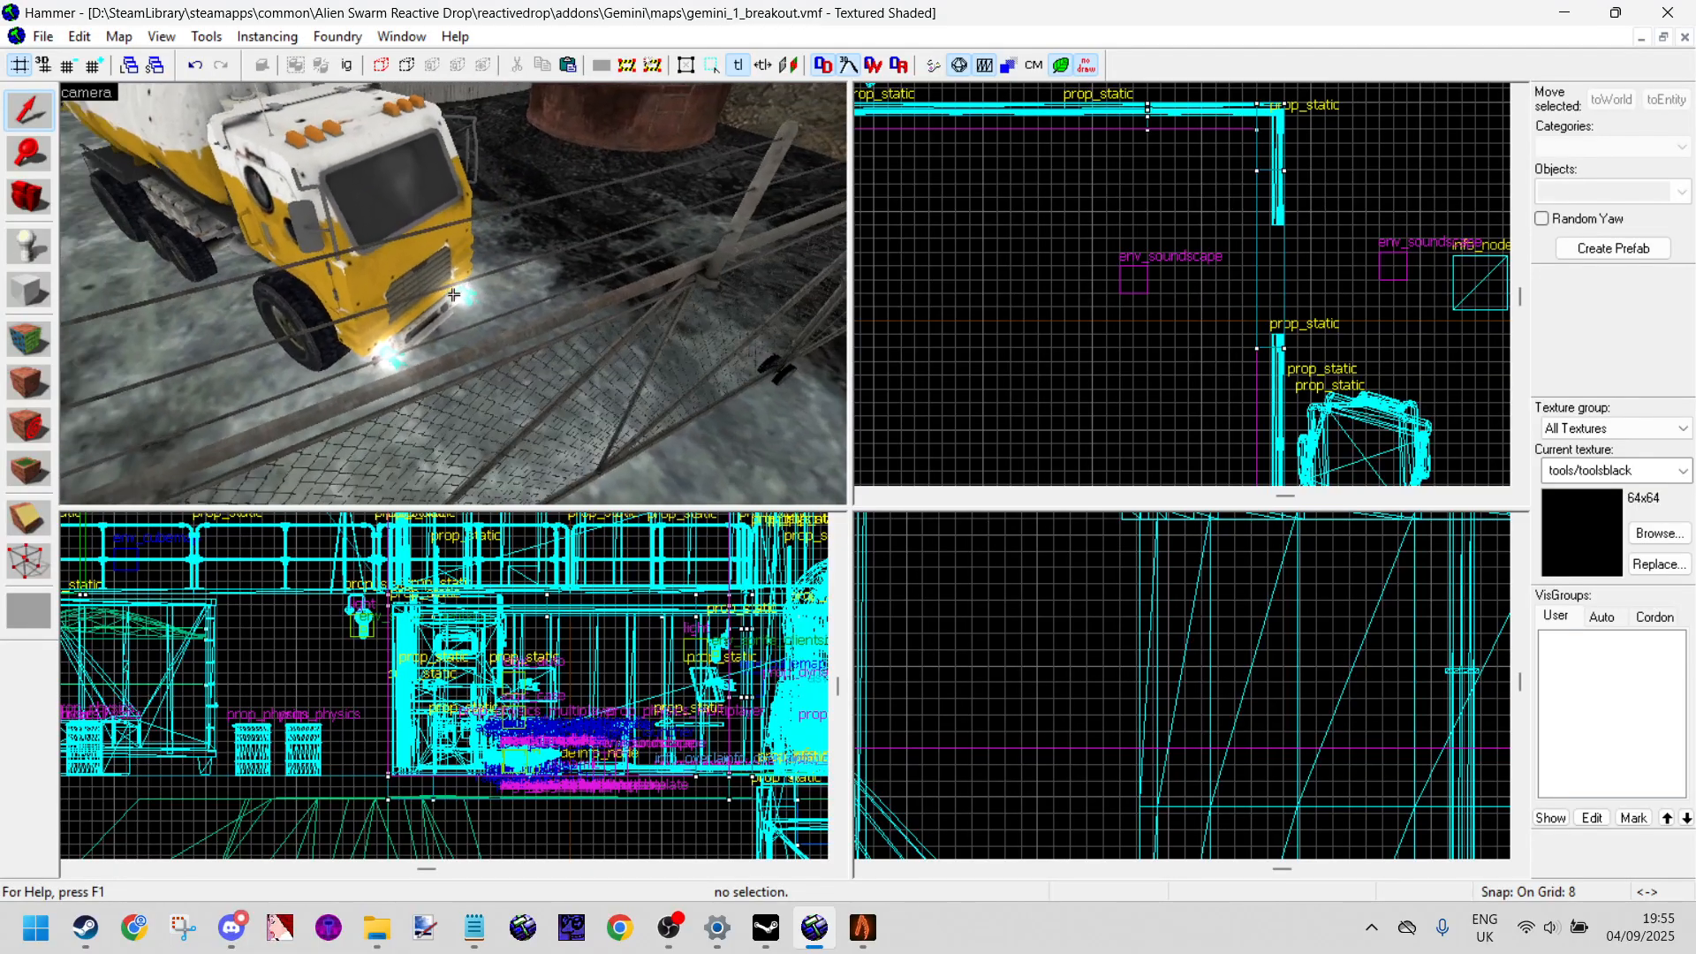
pyautogui.press('w')
pyautogui.press('s')
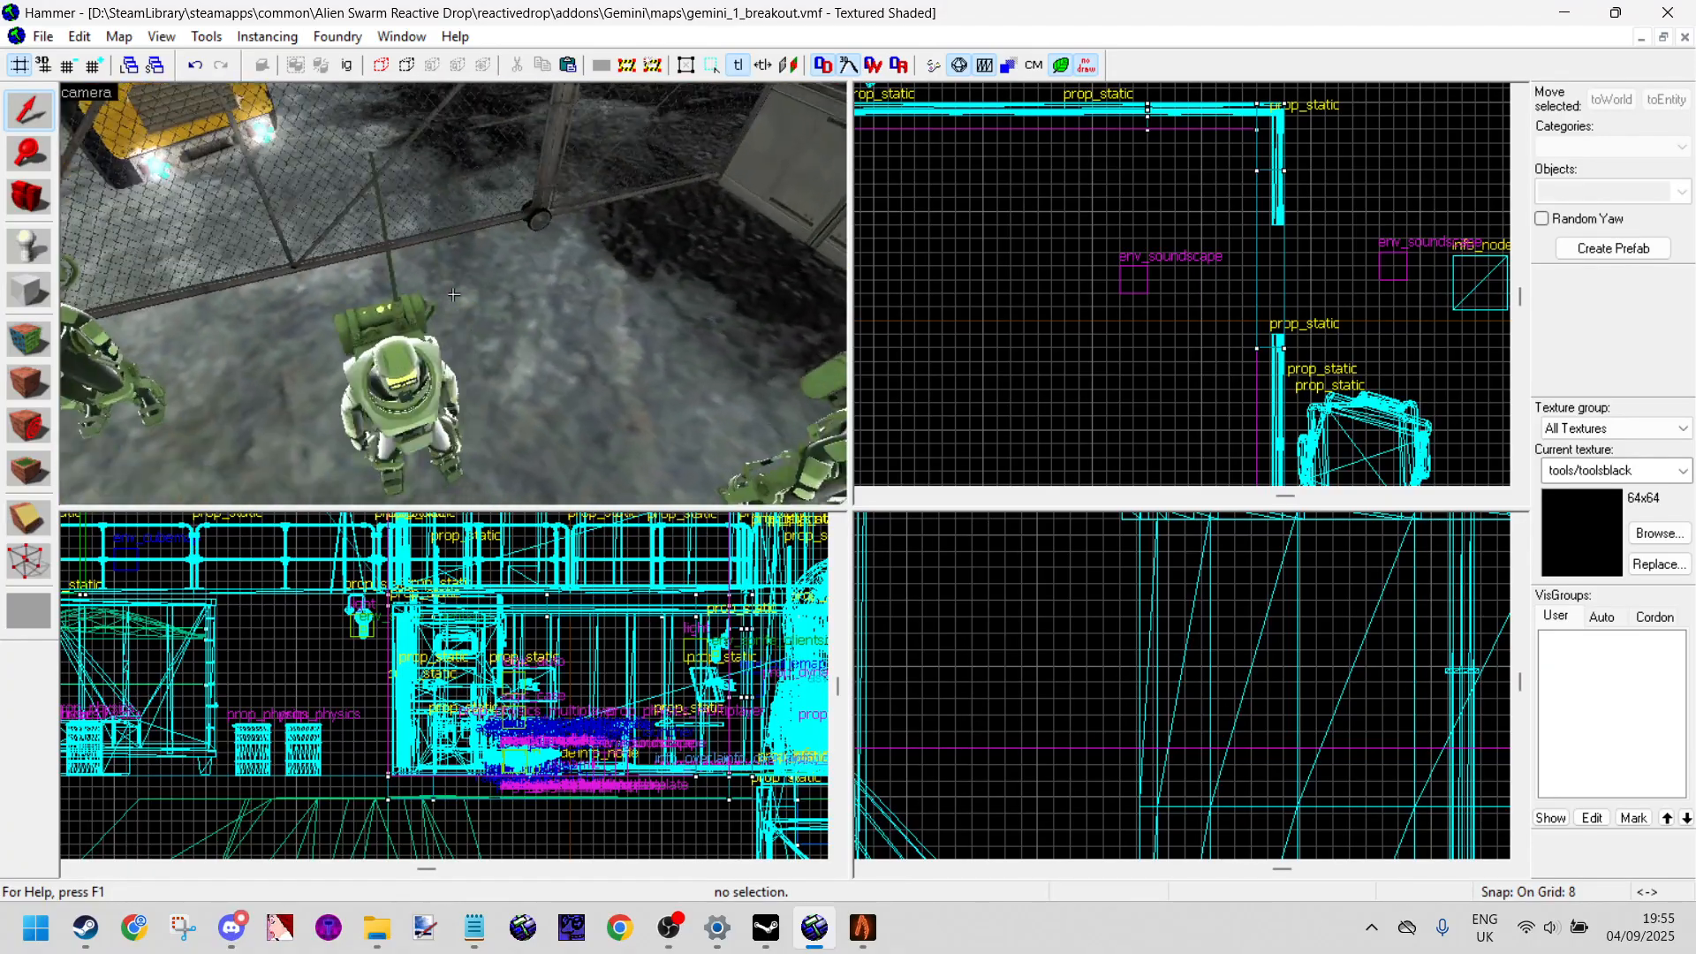
pyautogui.press('w')
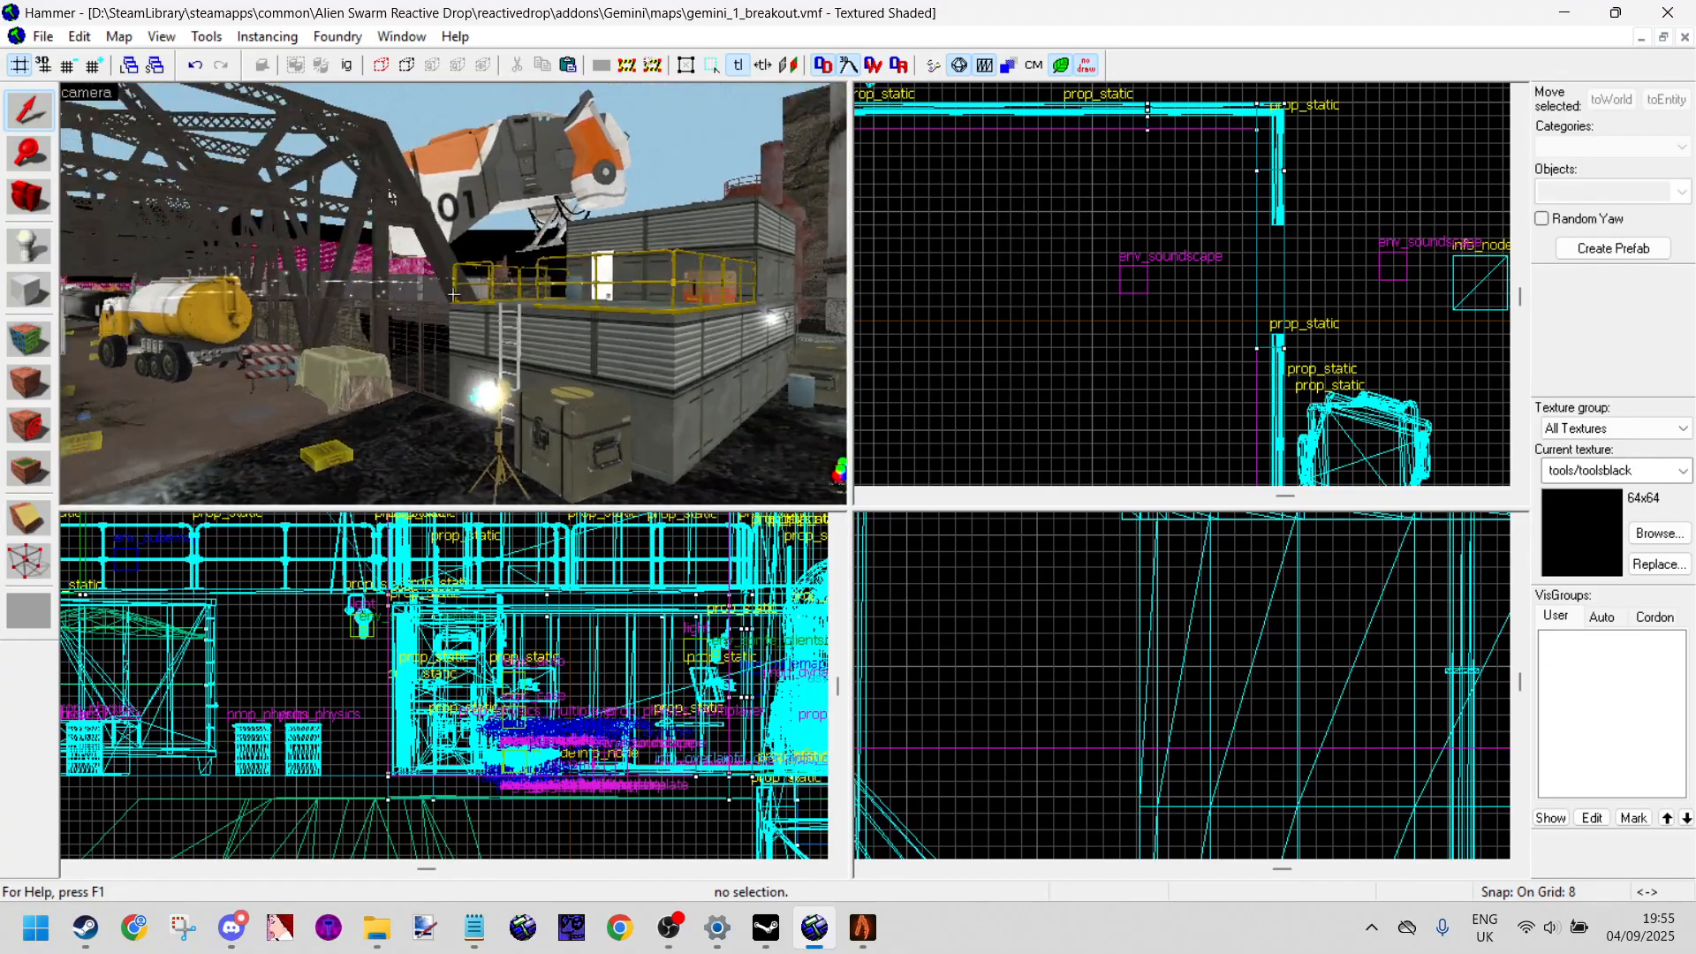
pyautogui.press('s')
pyautogui.press('w')
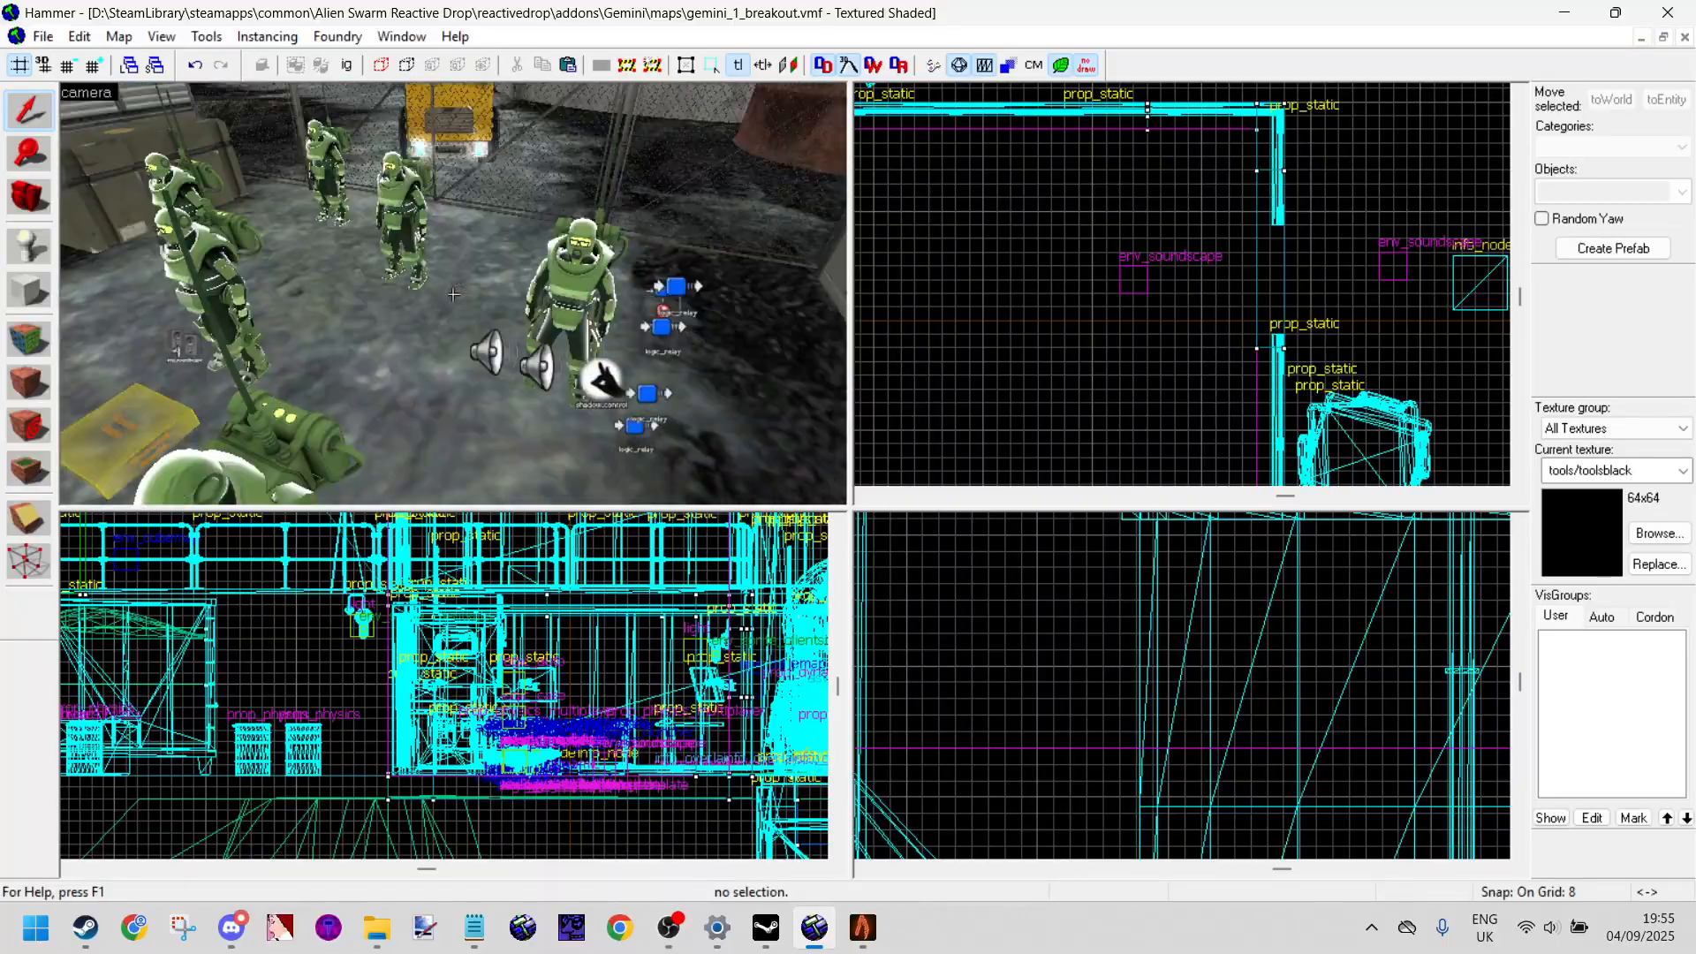
pyautogui.press('s')
pyautogui.press('s')
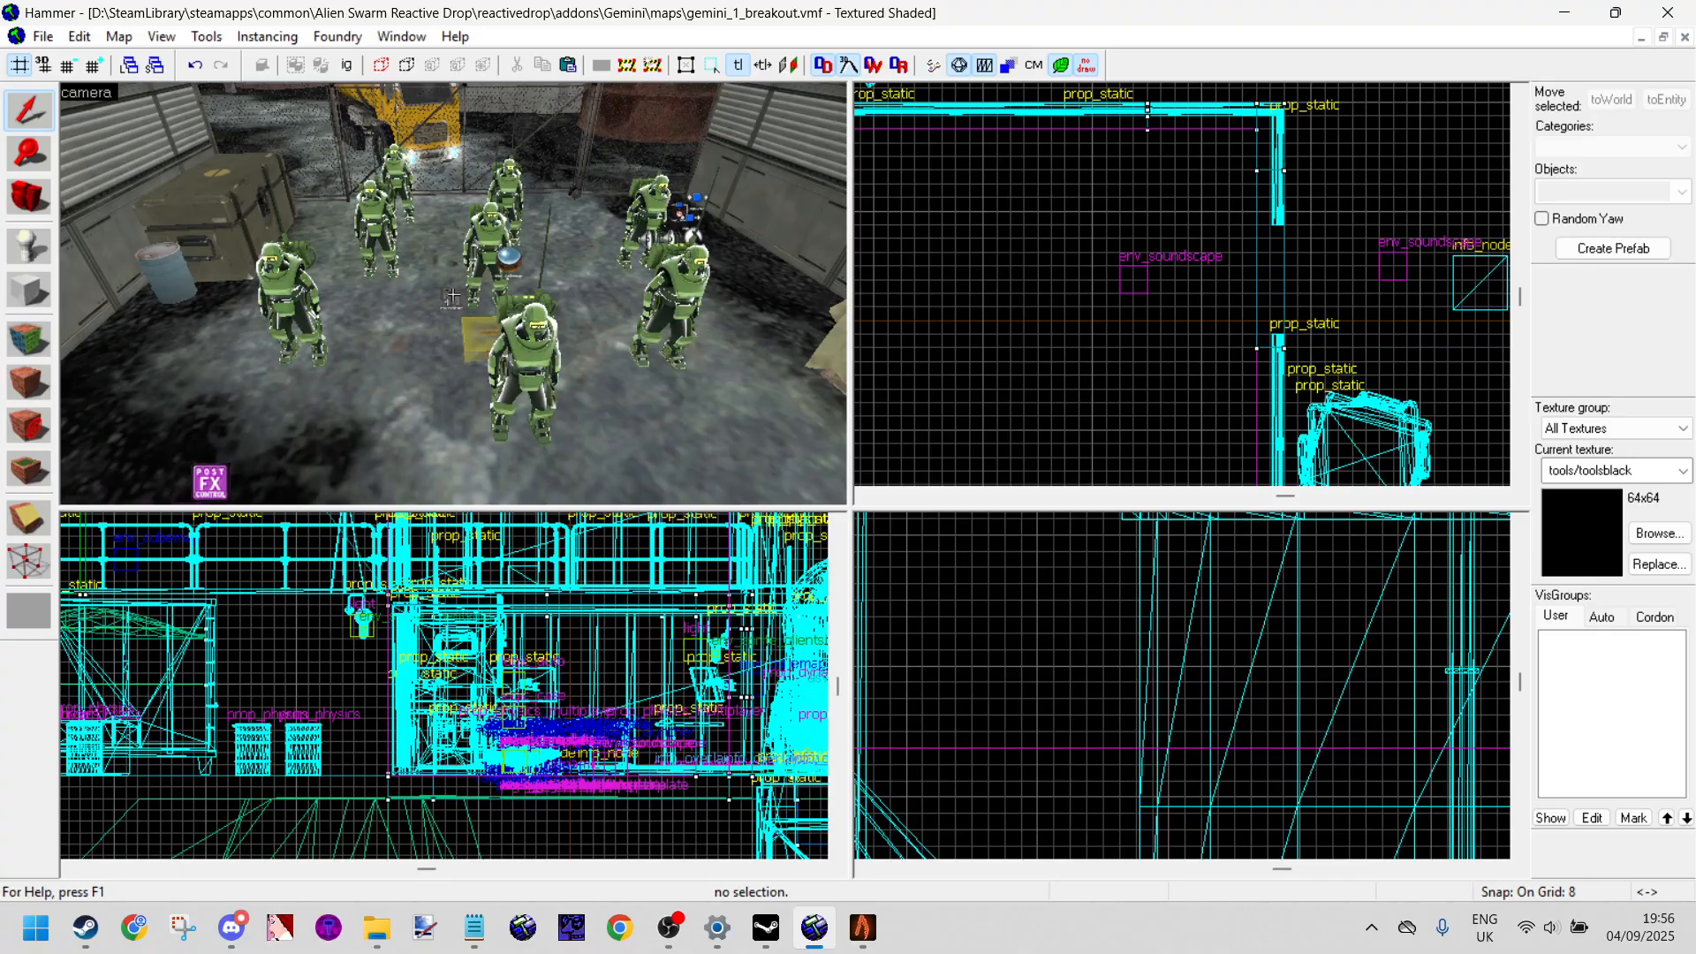
# Step: Examine the properties of the env_soundscape placed among the marines, including its radius and soundscape, and close them
pyautogui.press('Down')
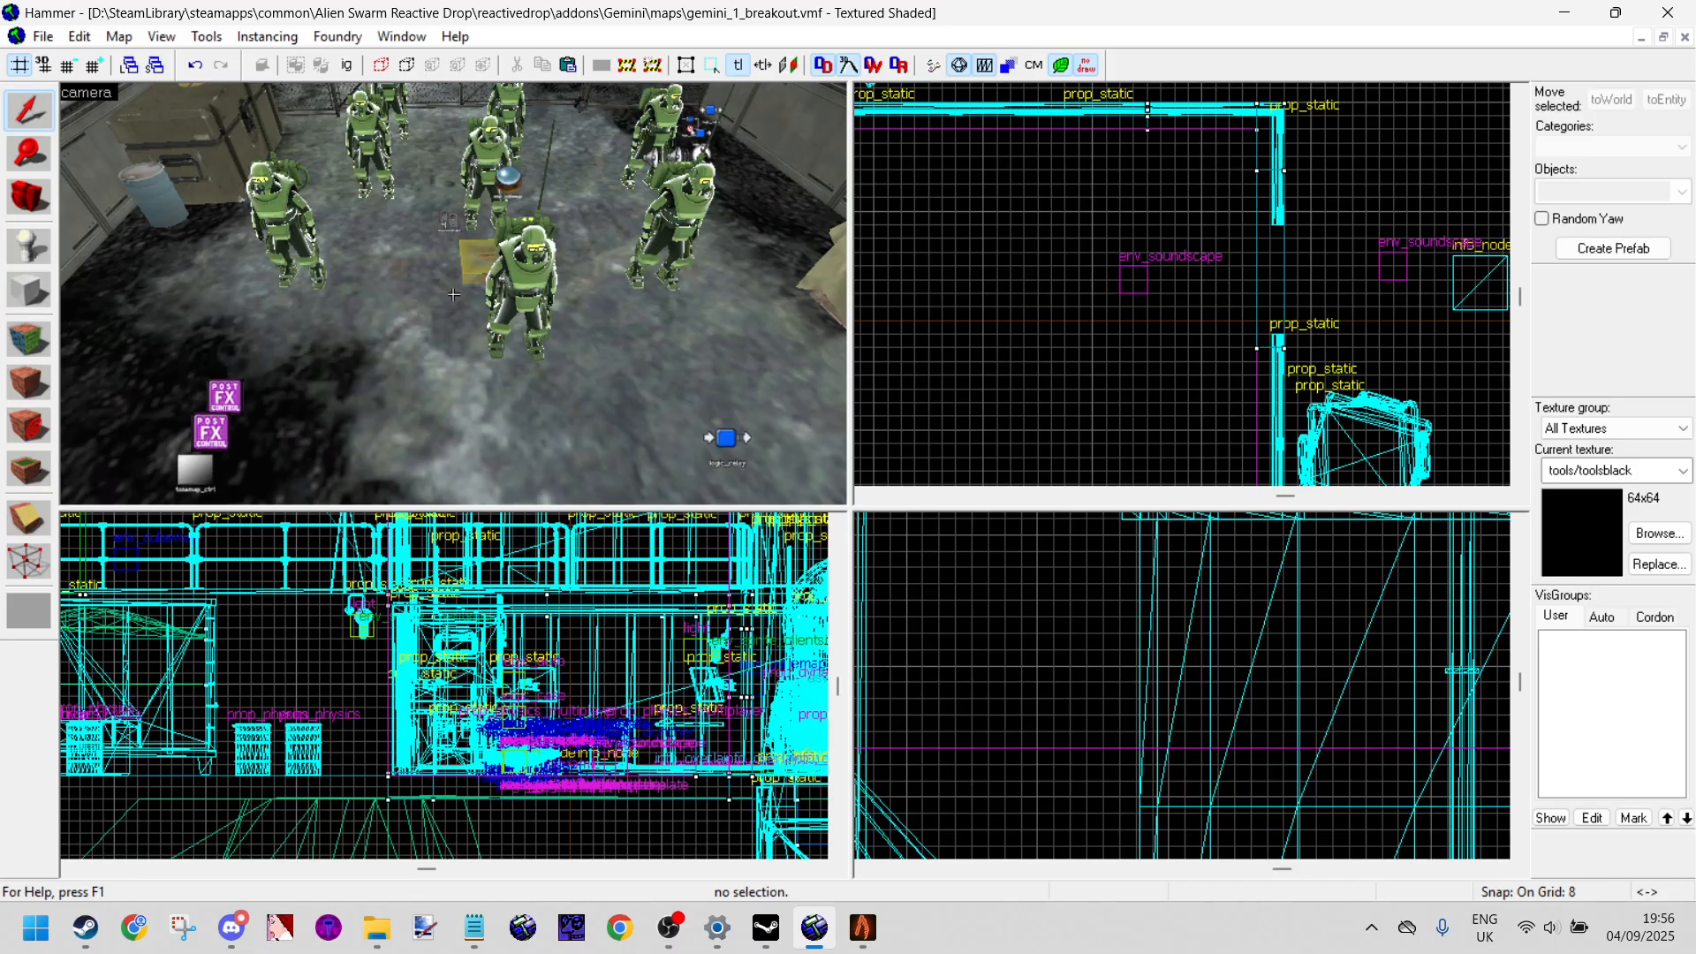
pyautogui.press('Down')
pyautogui.press('Up')
pyautogui.press('Up')
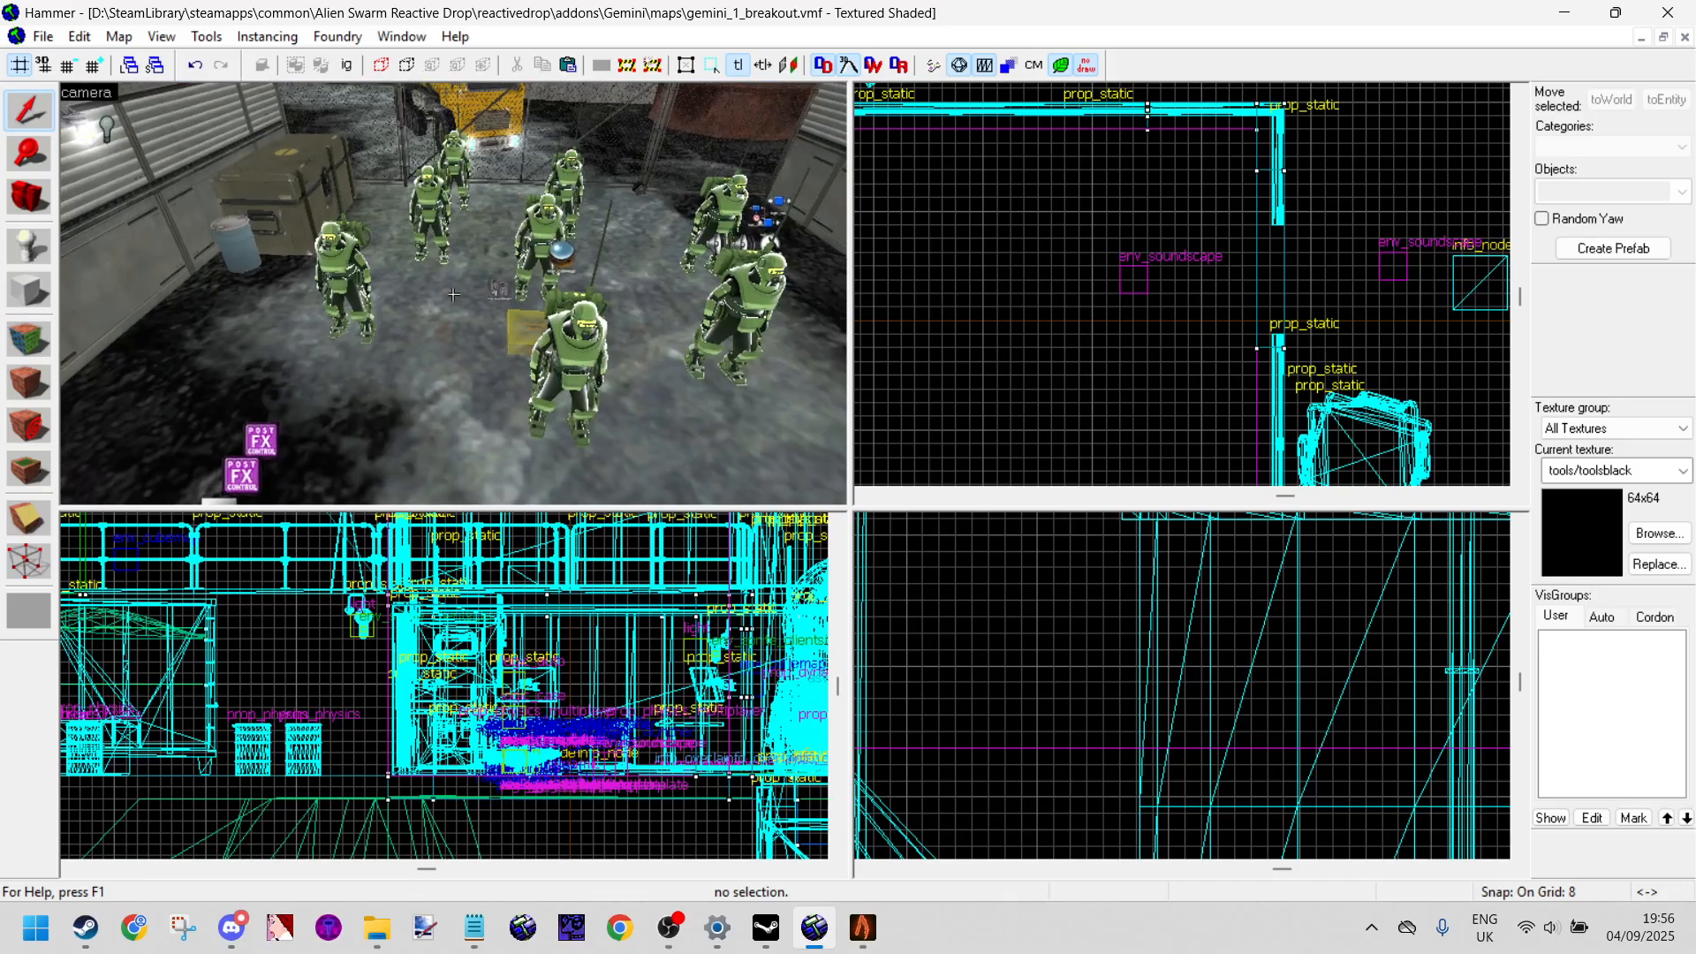
pyautogui.press('Down')
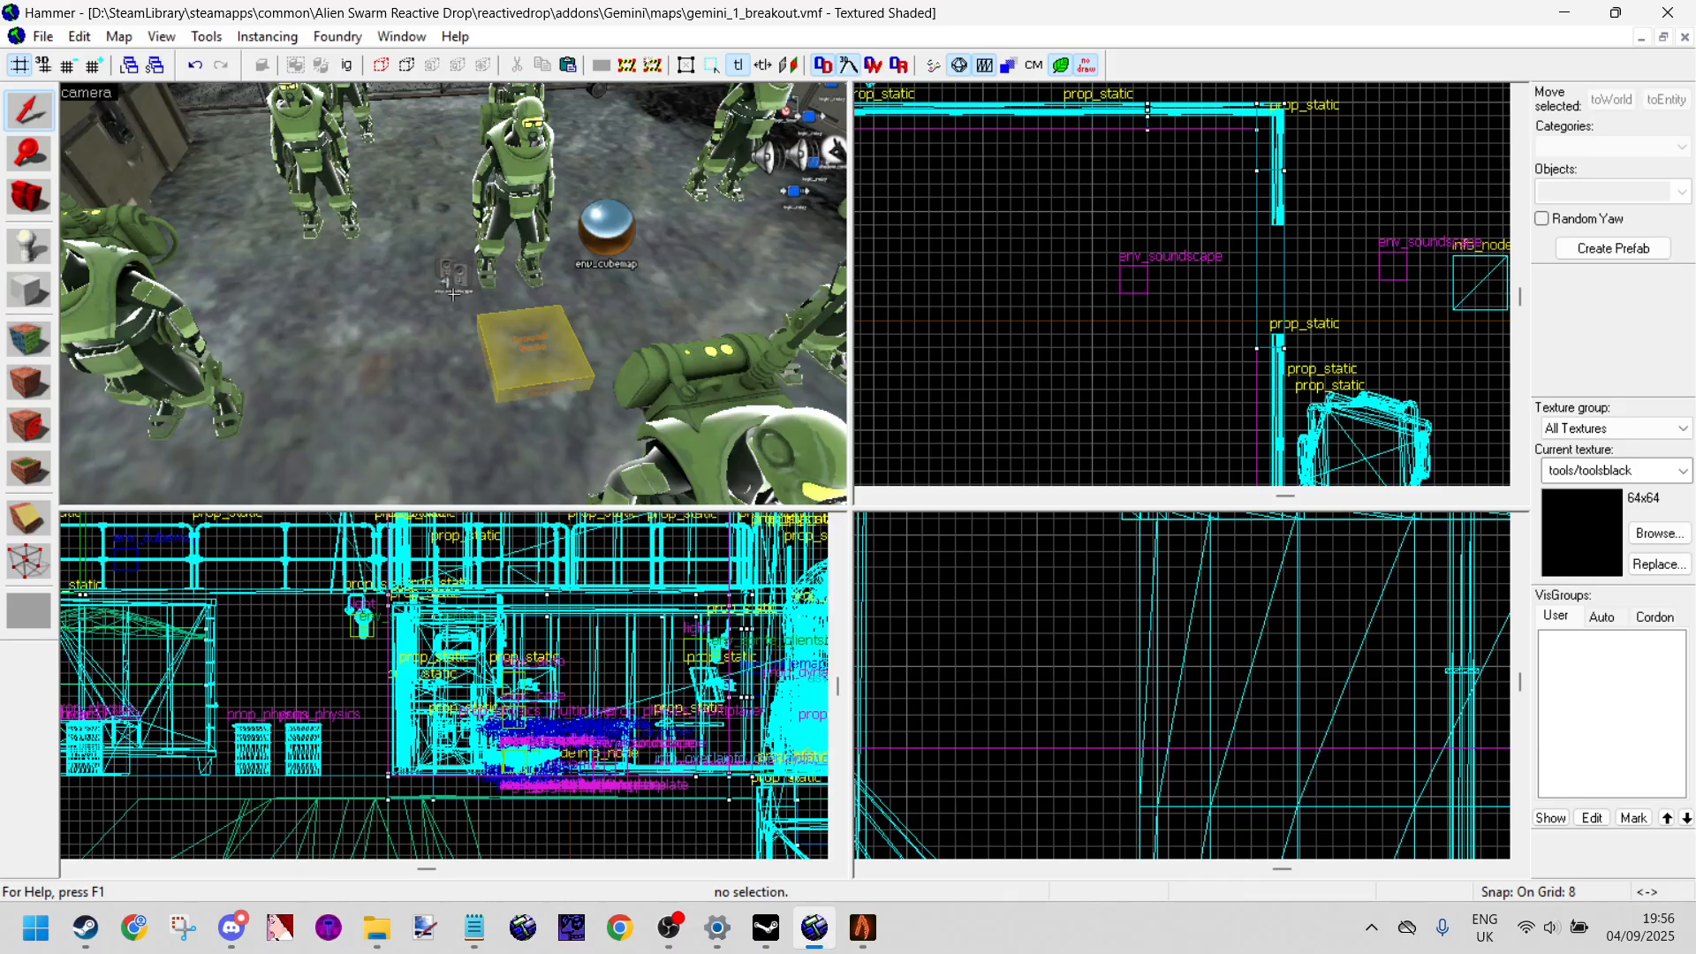
pyautogui.moveTo(453, 294); pyautogui.dragTo(465, 290)
pyautogui.doubleClick(473, 279)
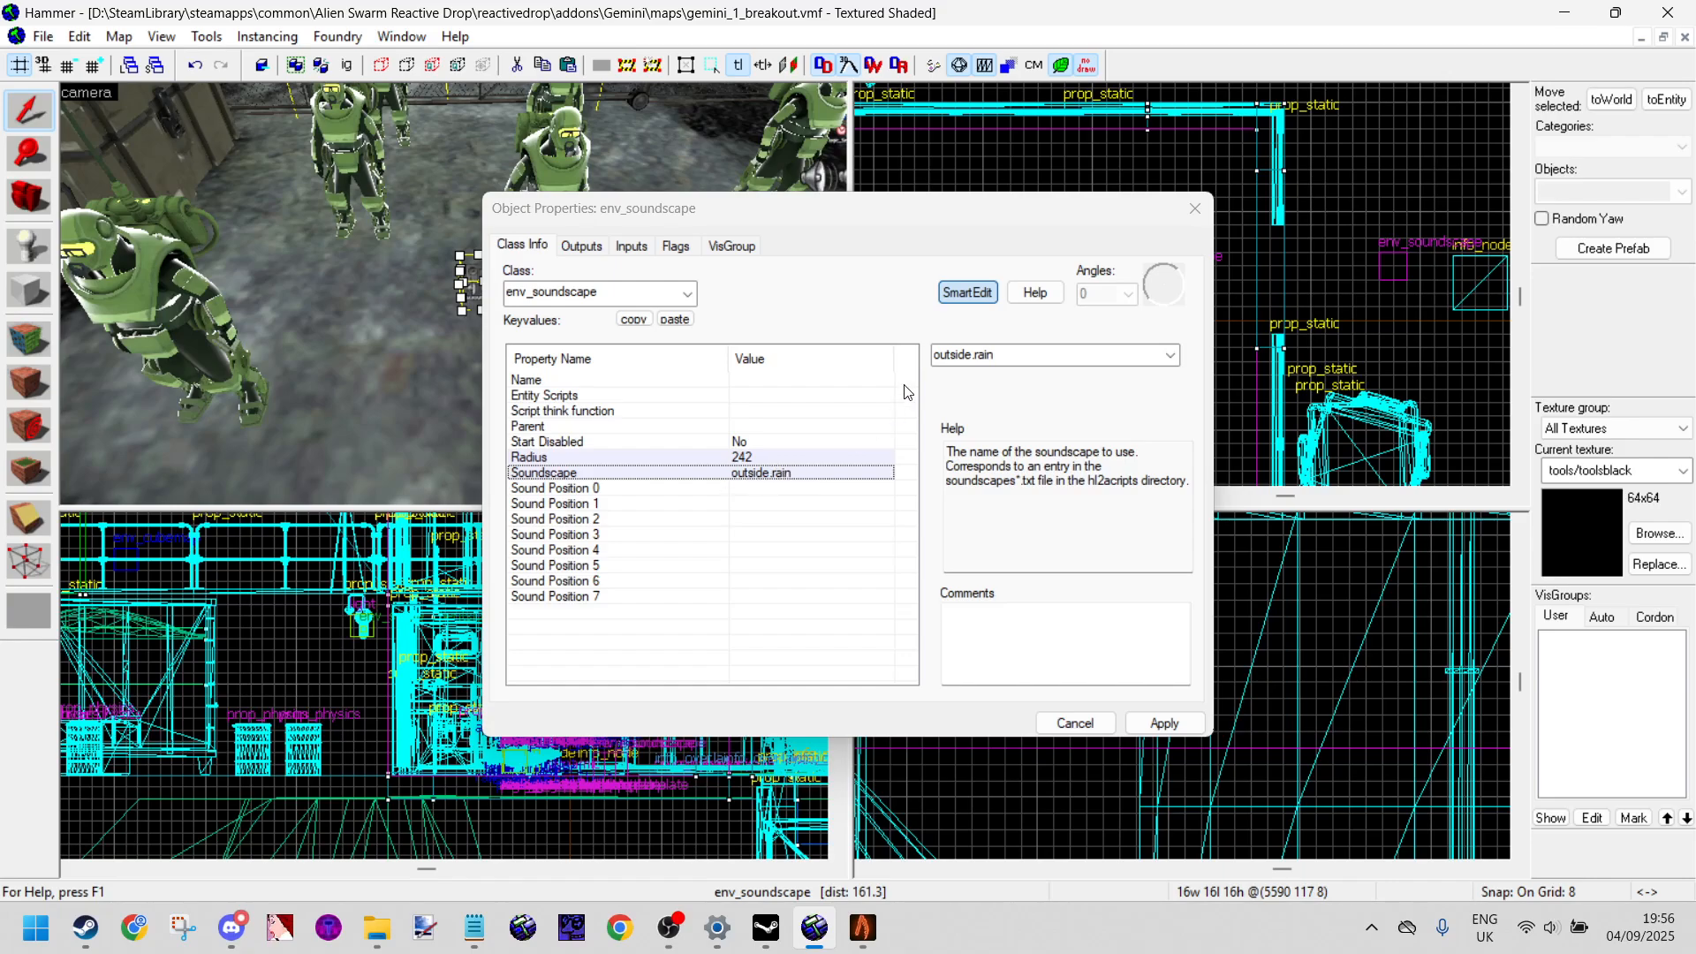
pyautogui.click(1194, 209)
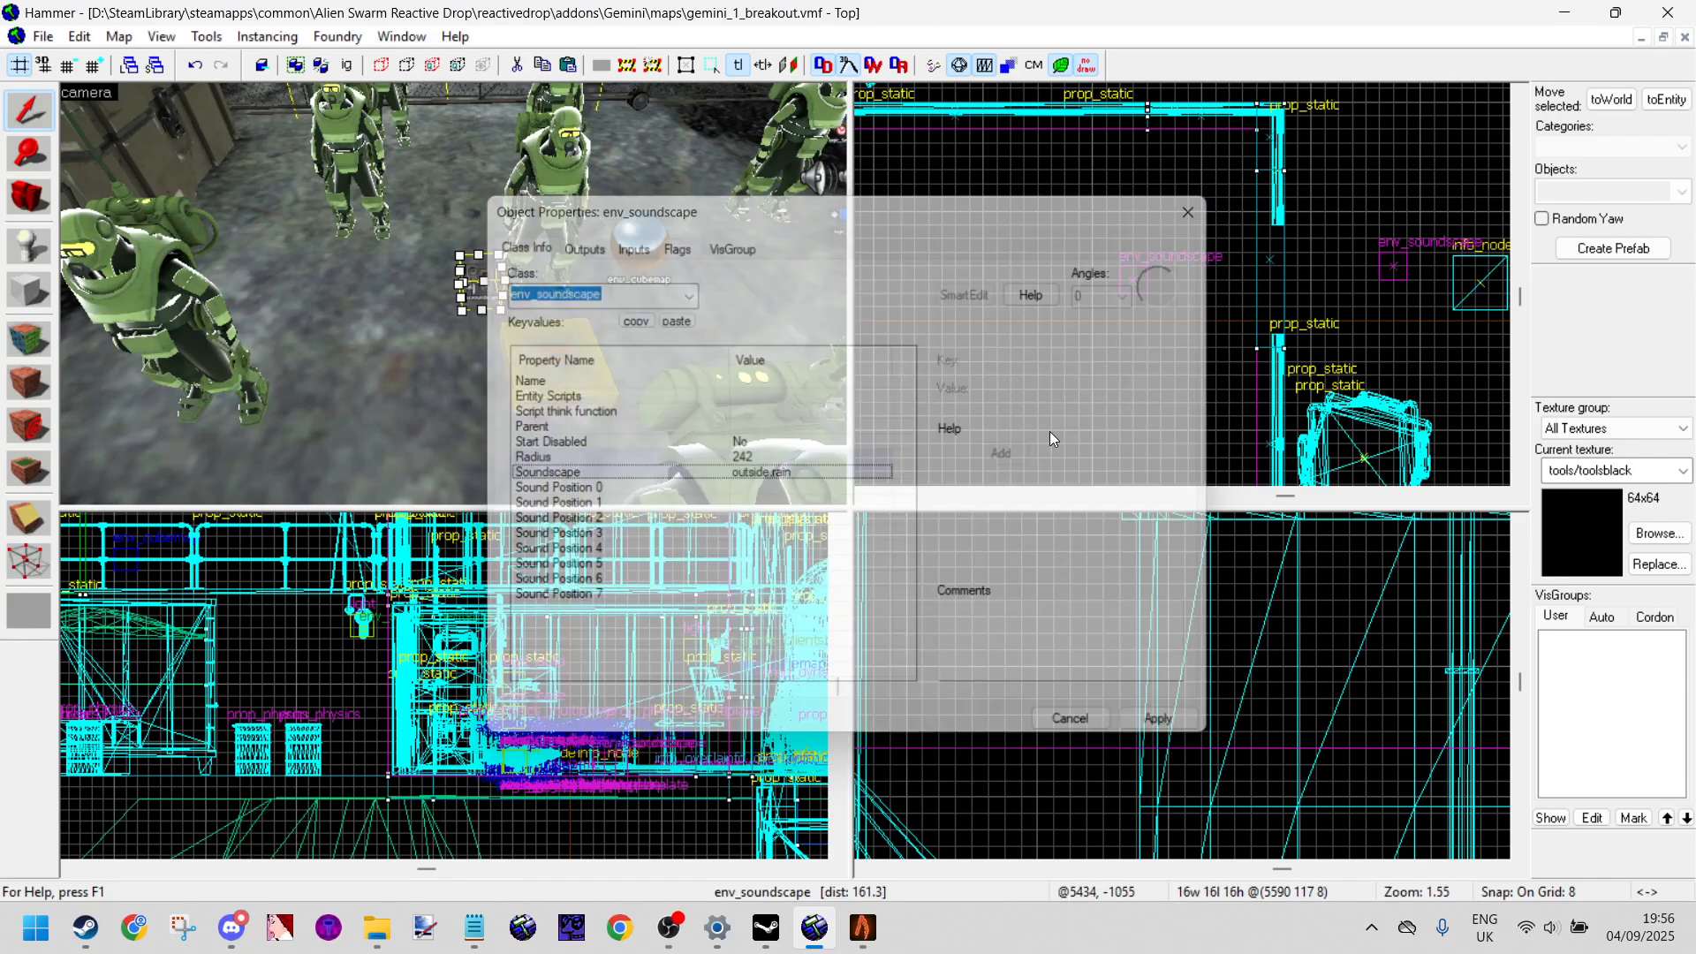
# Step: Switch to Alien Swarm: Reactive Drop, resume the game and walk the marine around the rainy yard to test the outdoor soundscape
pyautogui.click(867, 928)
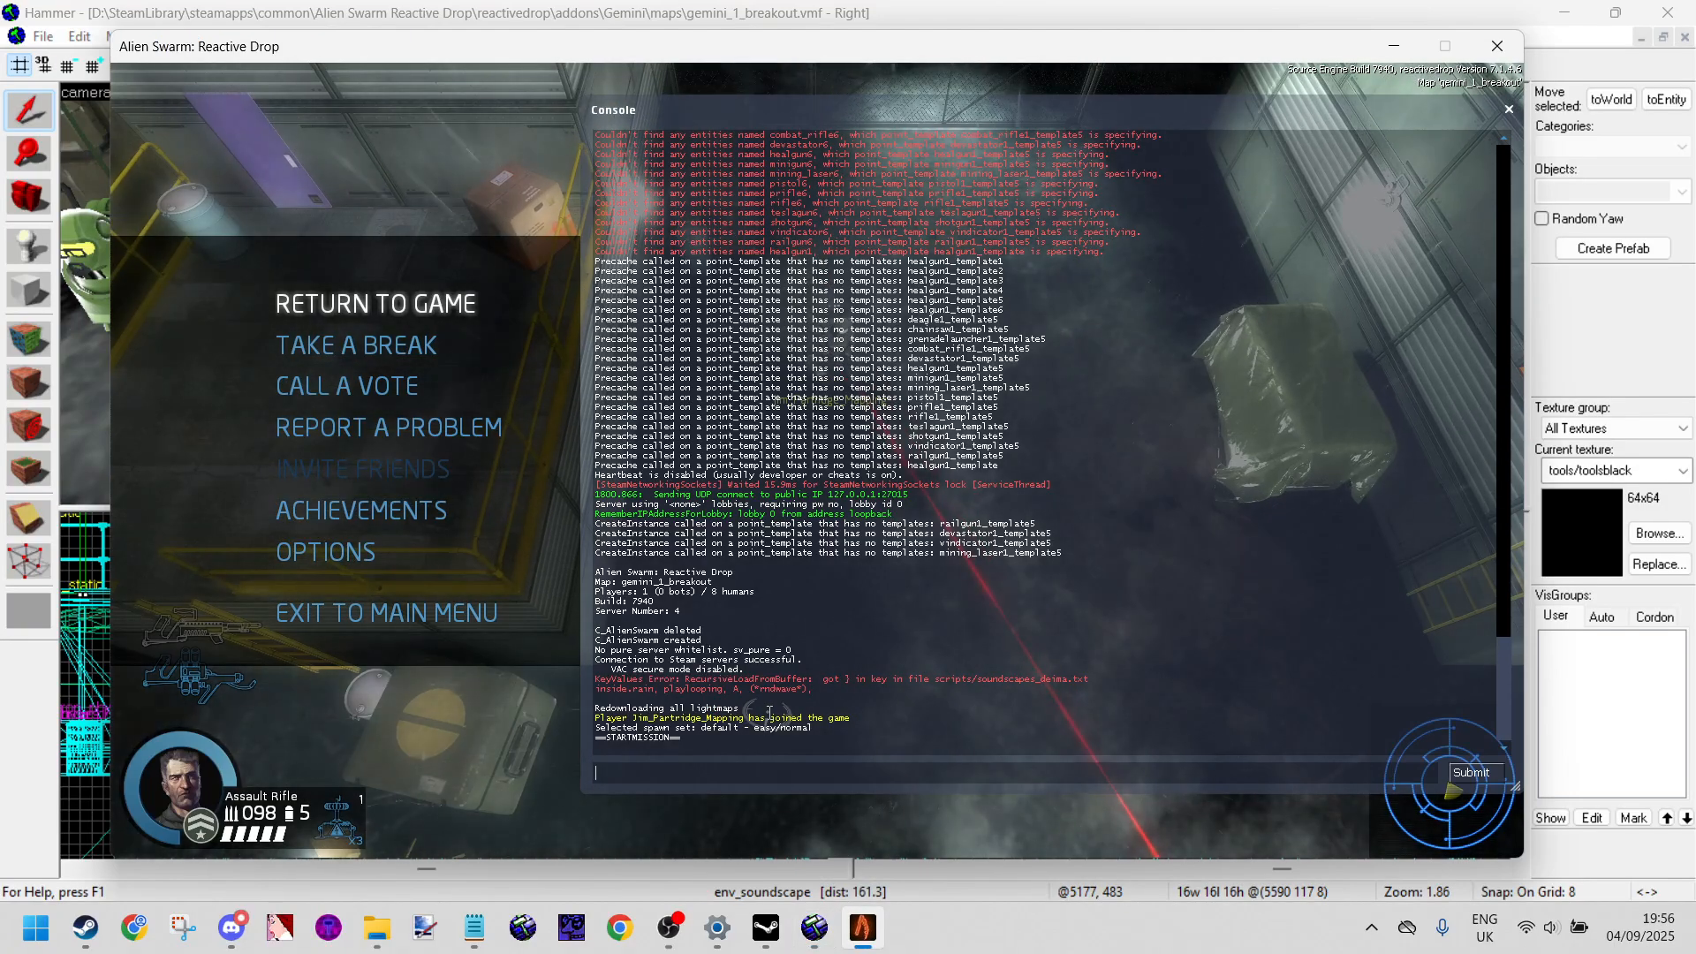
pyautogui.press('Escape')
pyautogui.press('s')
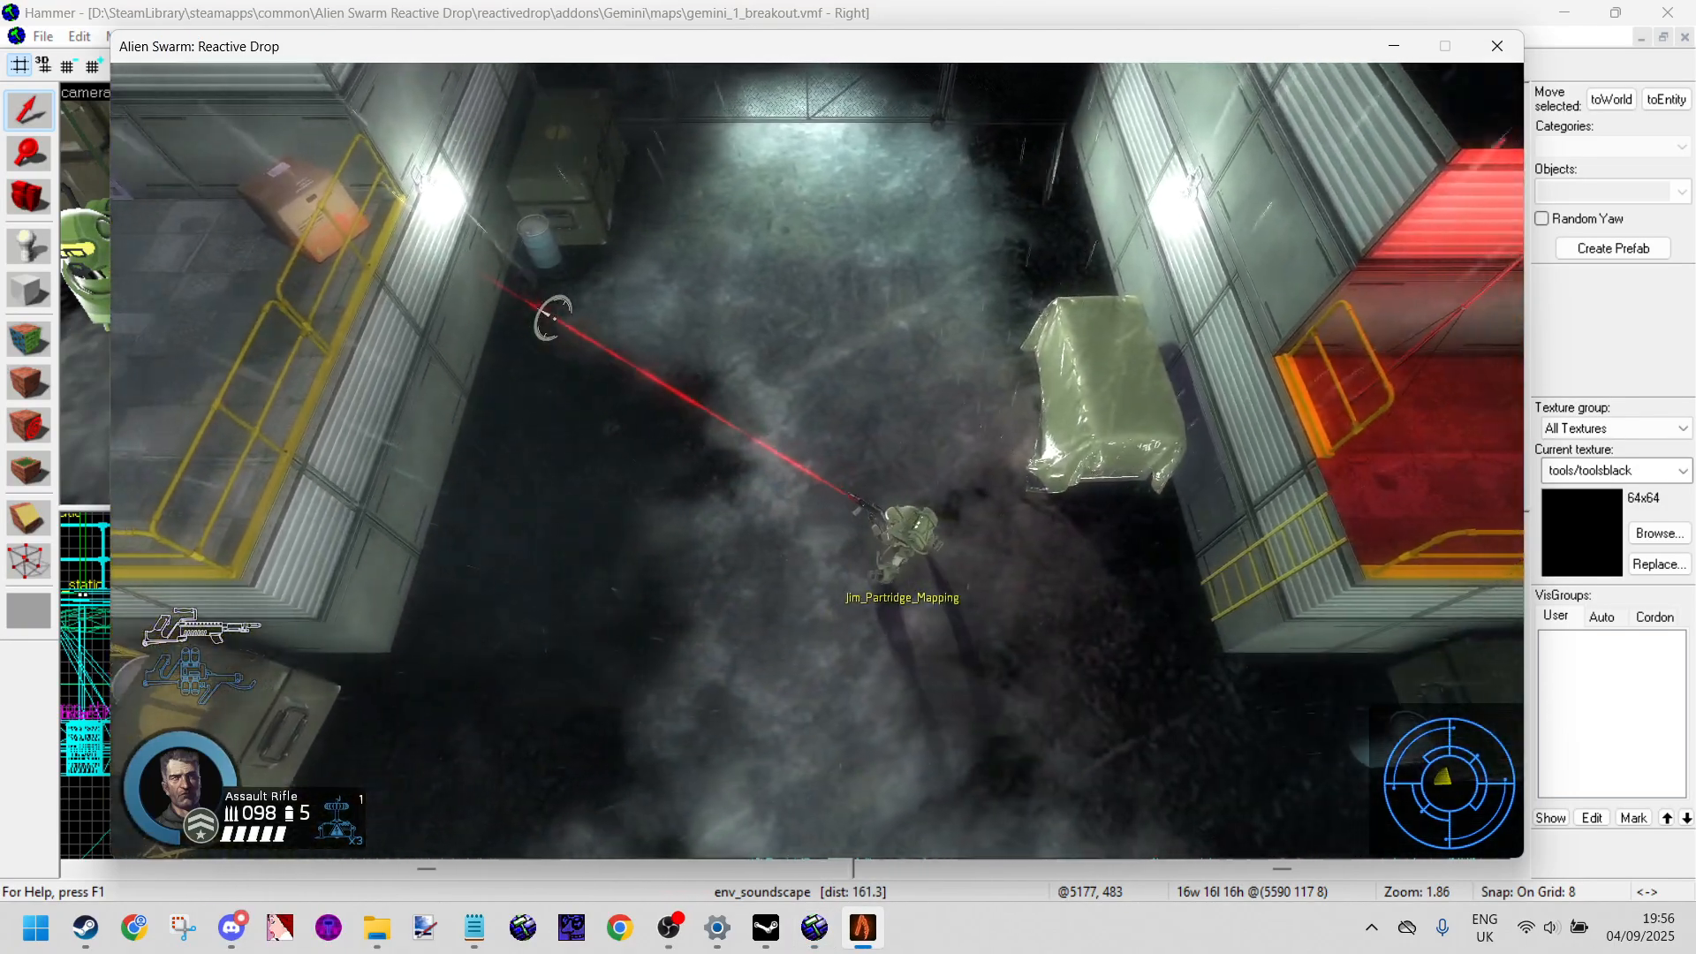
pyautogui.press('a')
pyautogui.press('w')
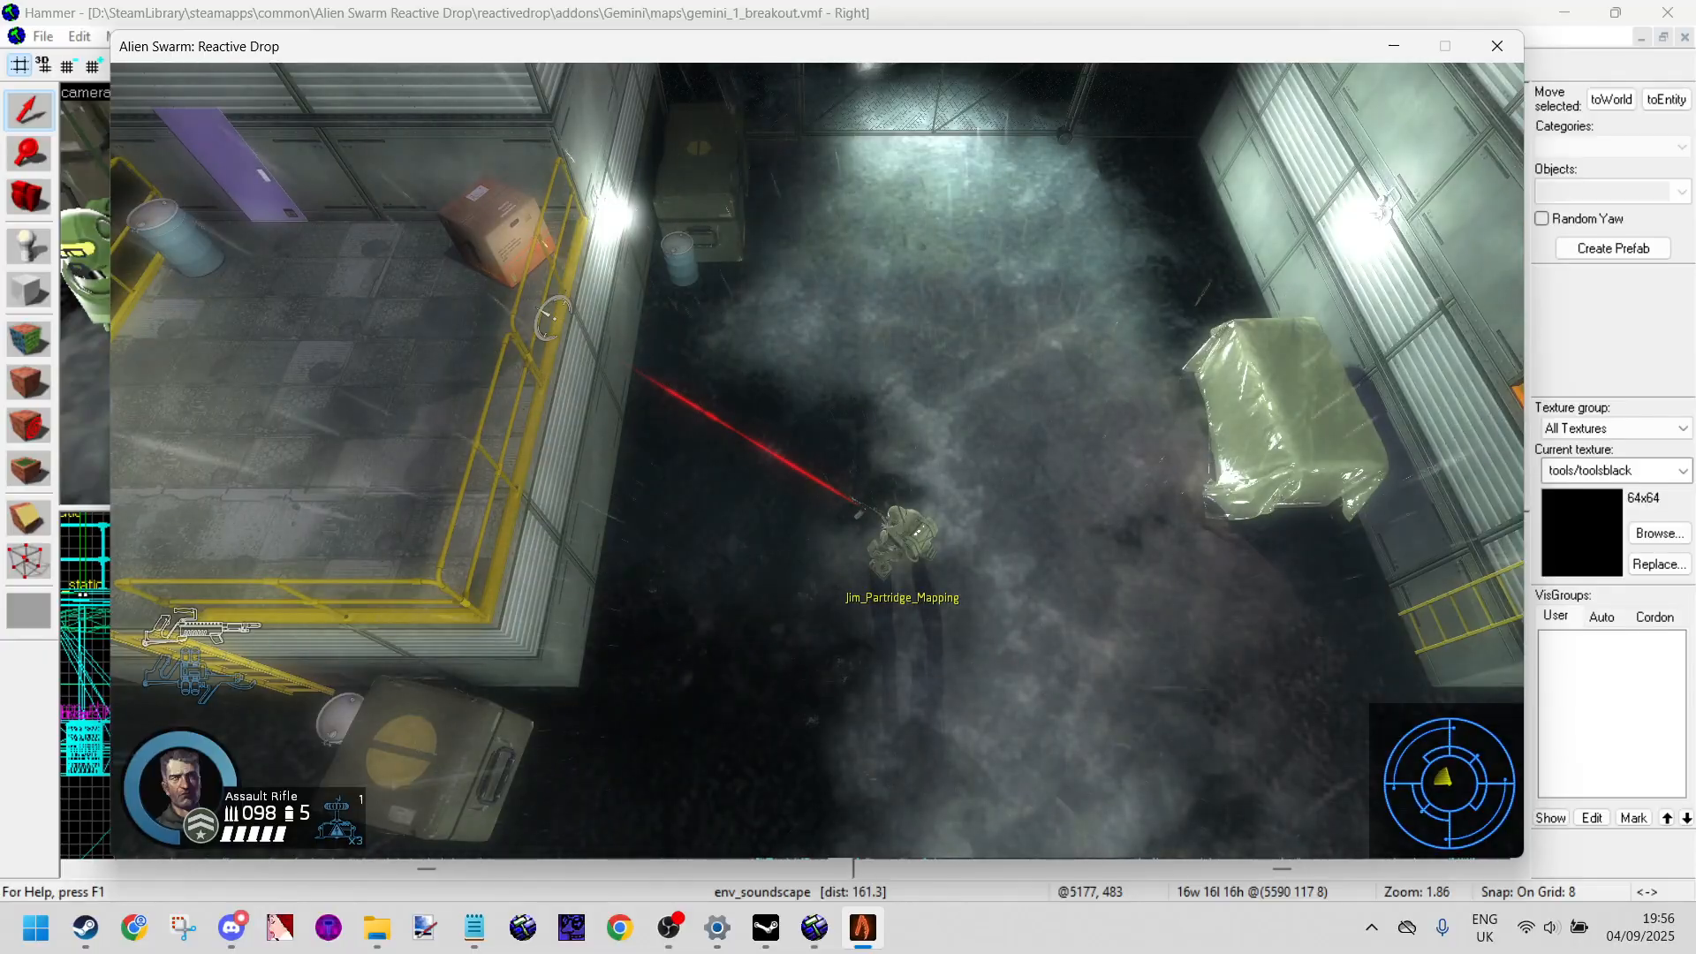
pyautogui.press('w')
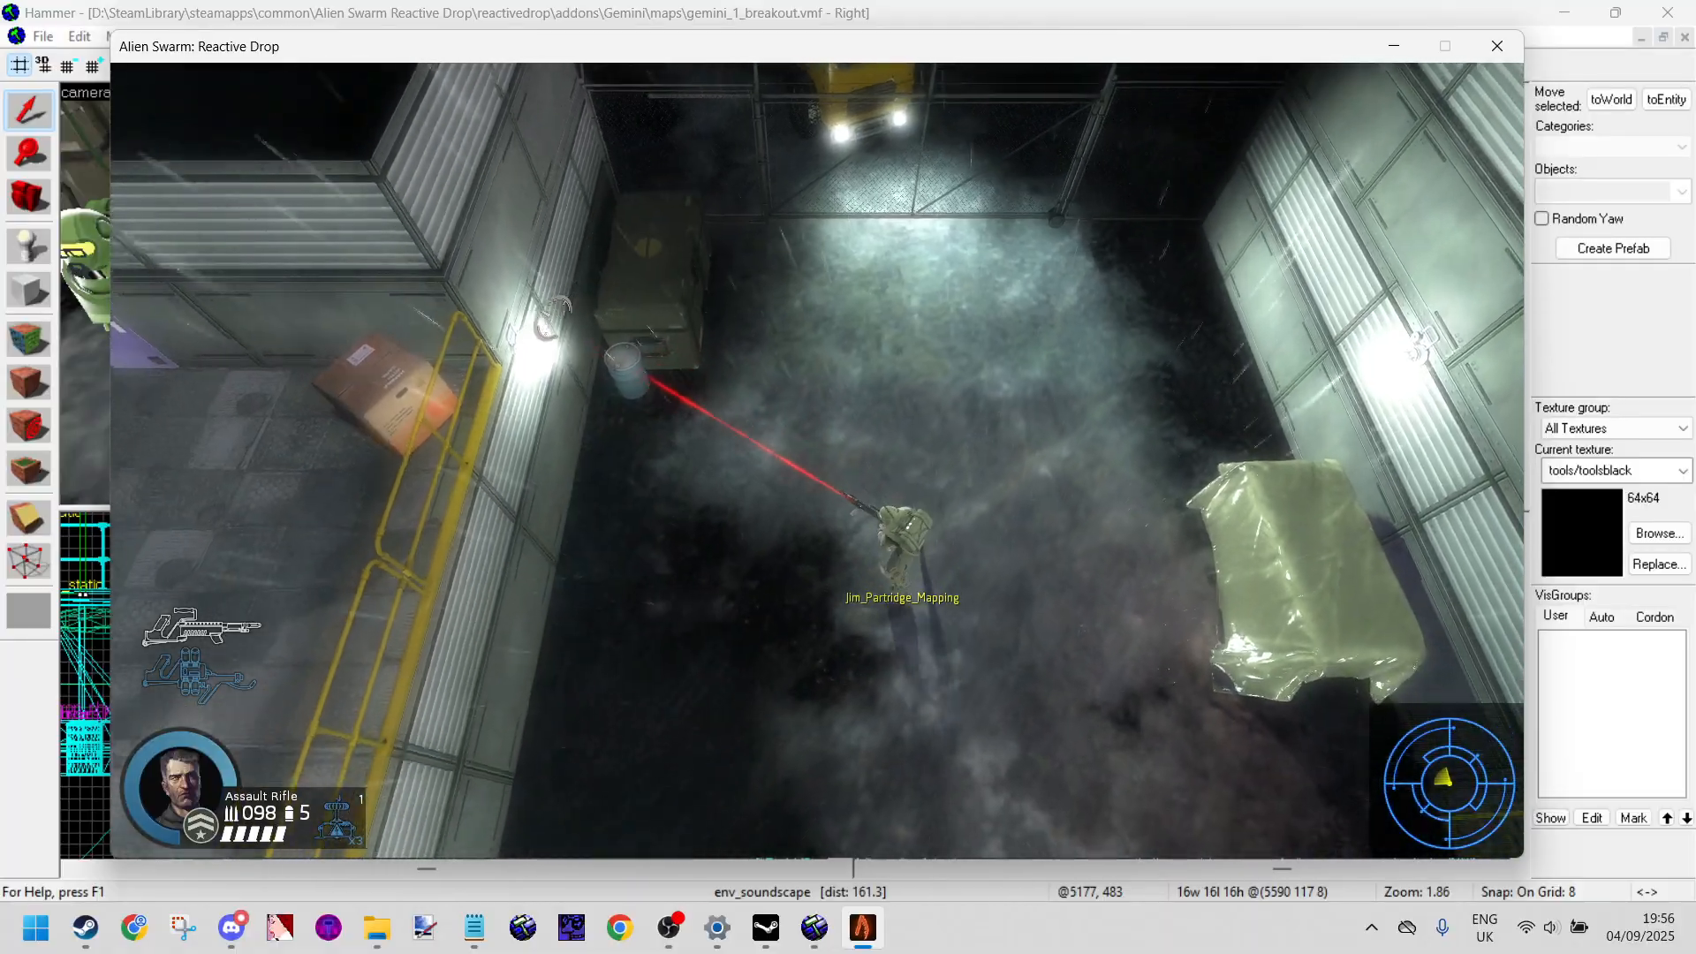
pyautogui.press('w')
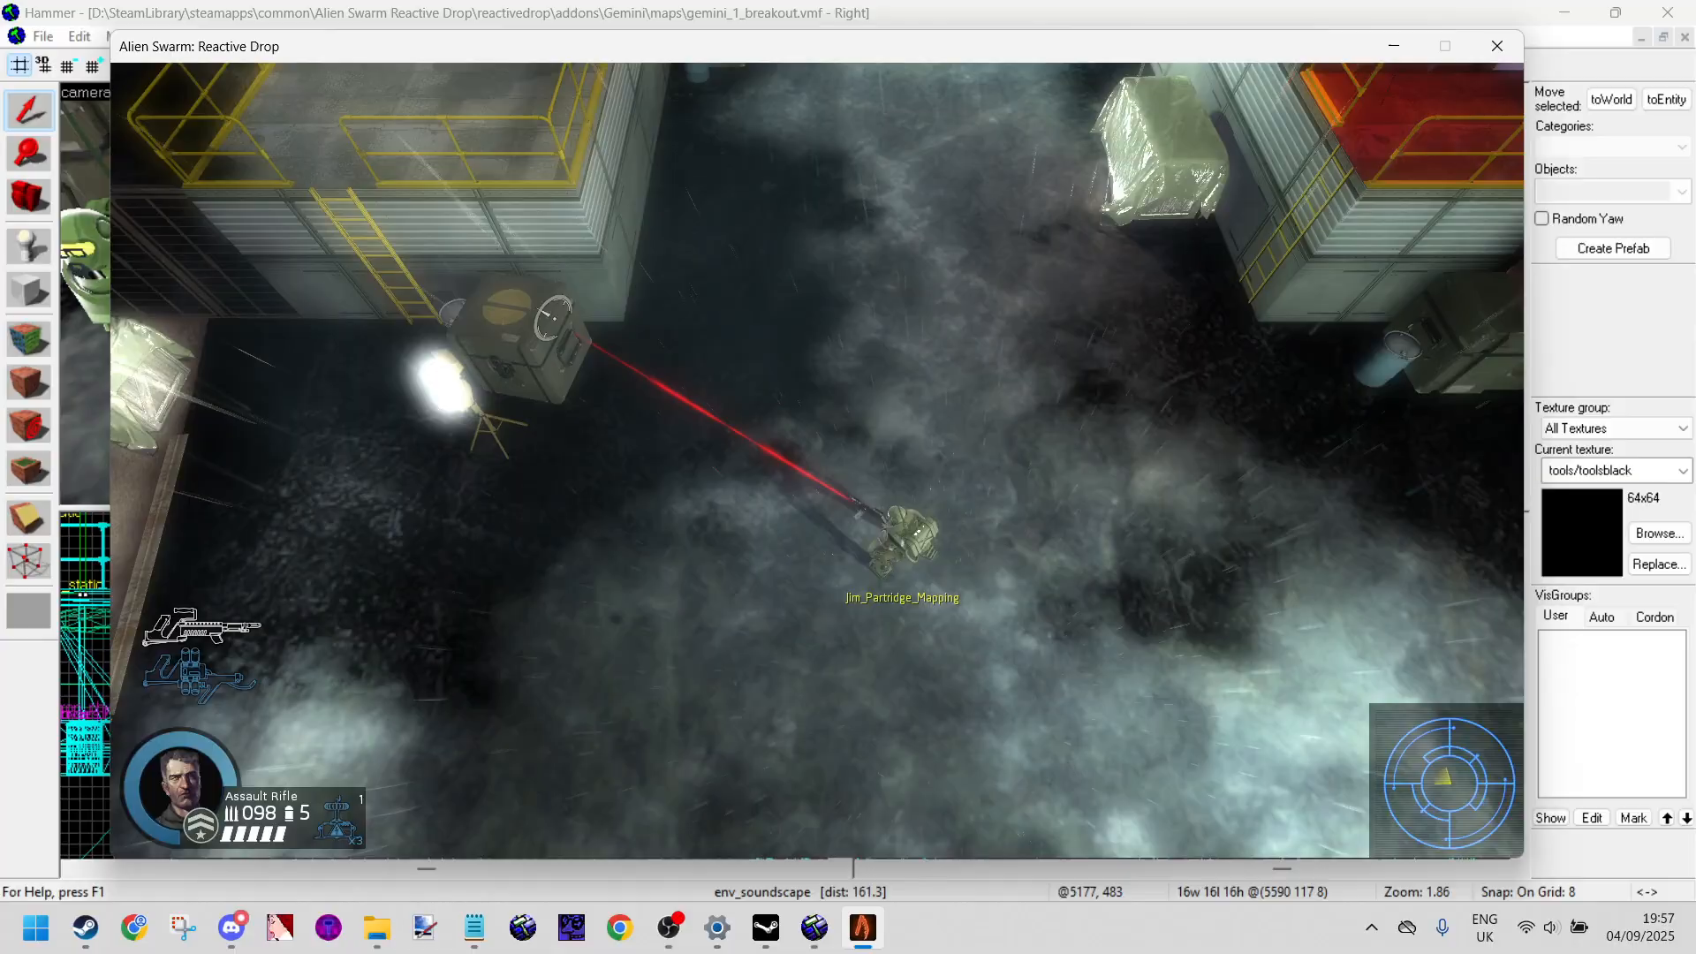
pyautogui.press('s')
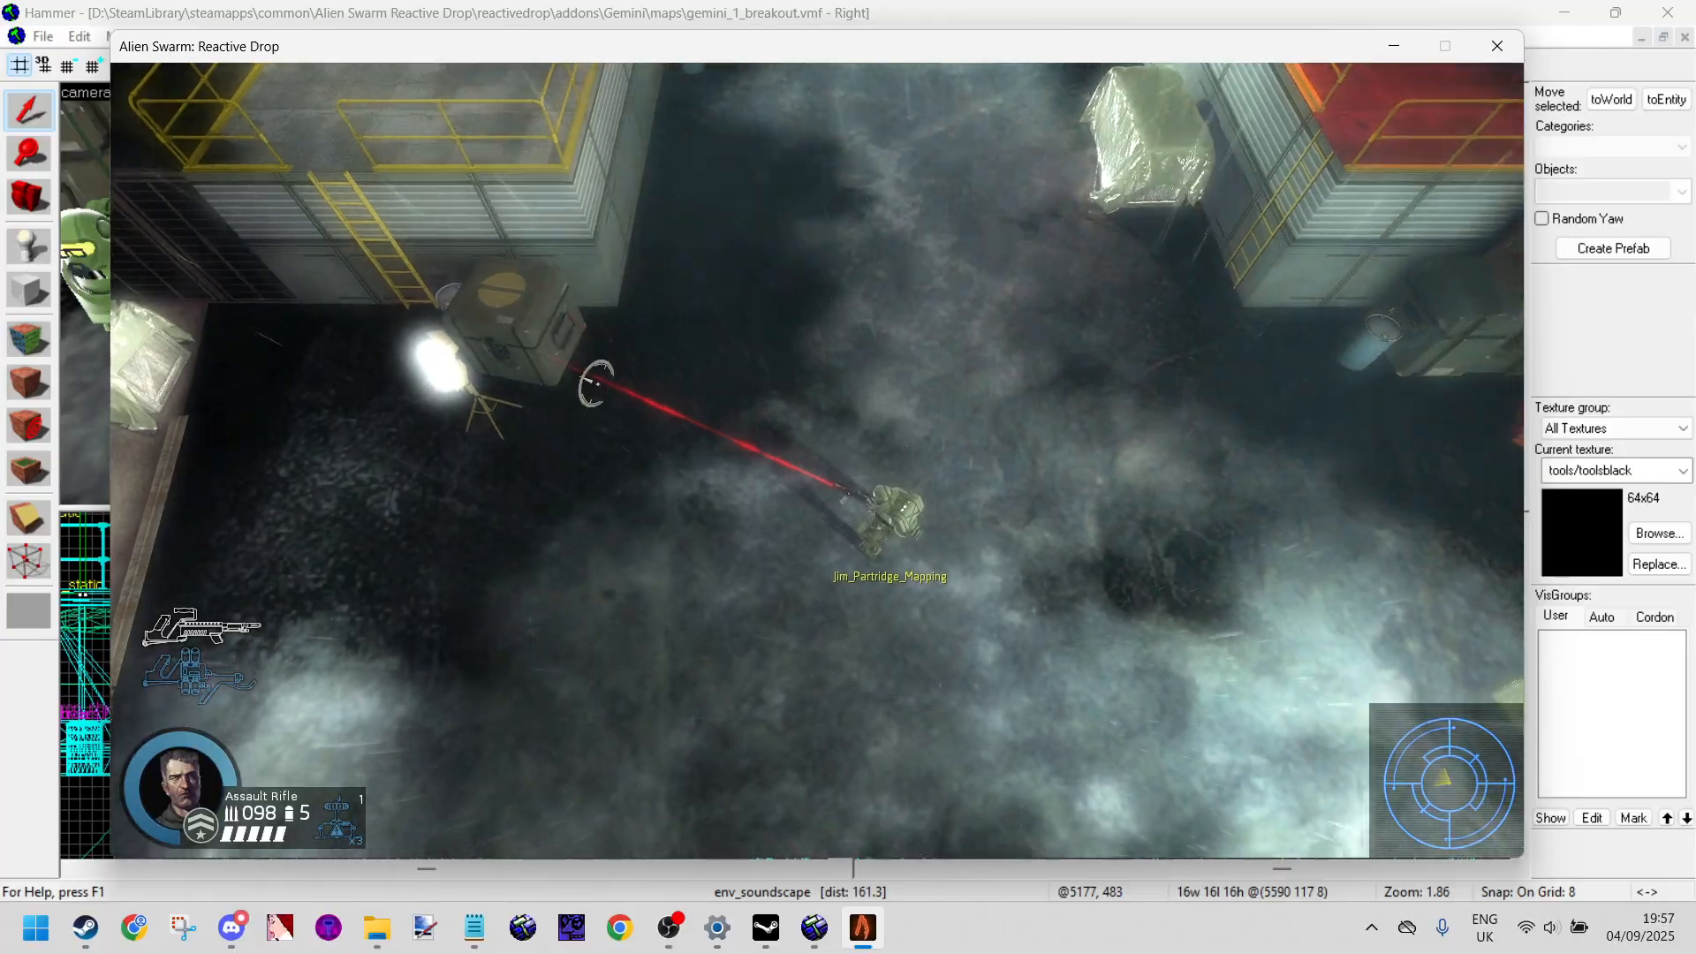
pyautogui.press('s')
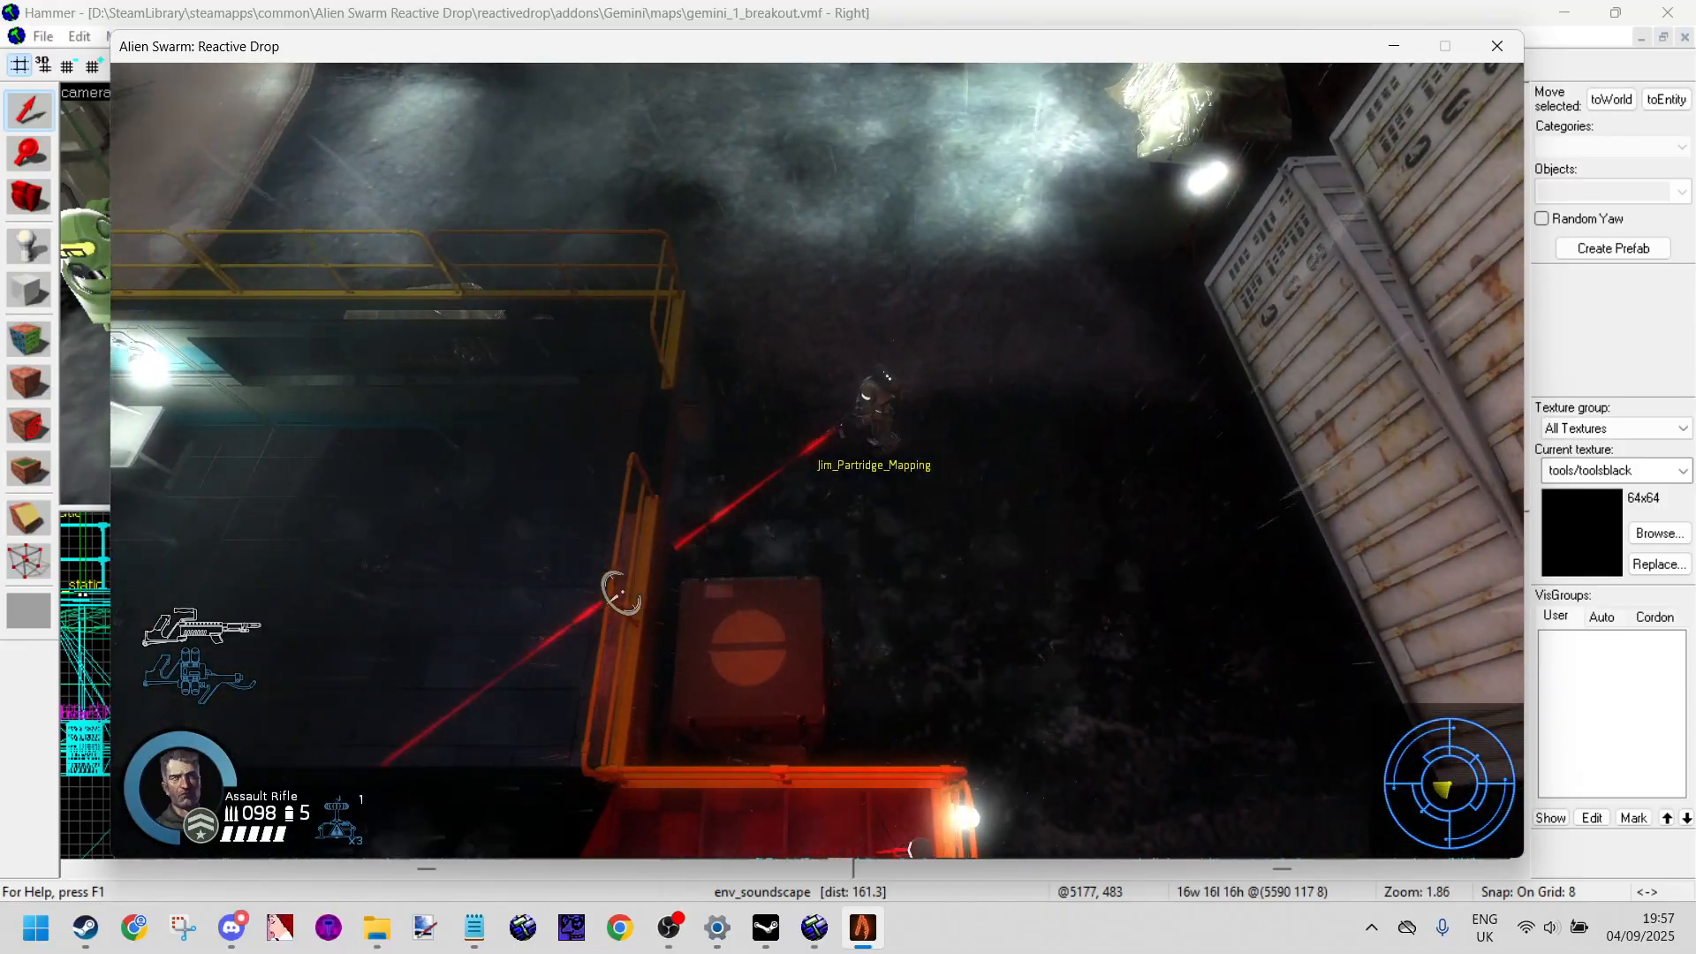
# Step: Walk the marine from the yard into the teal-walled building to test the indoor soundscape
pyautogui.press('a')
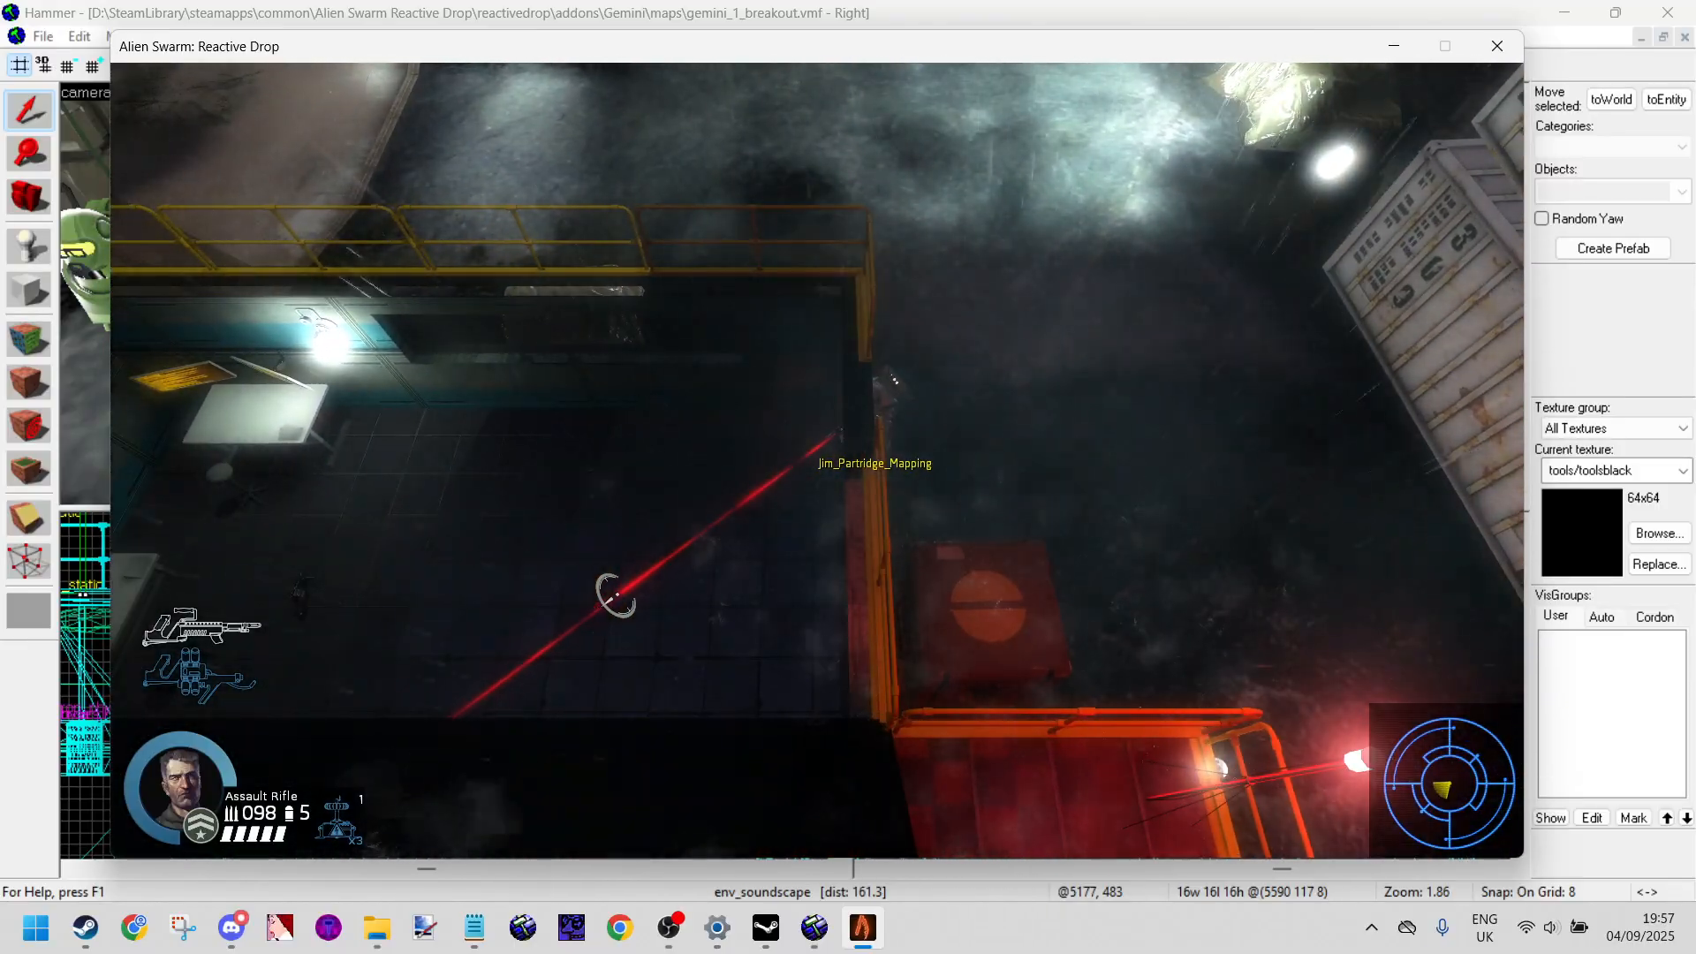
pyautogui.press('a')
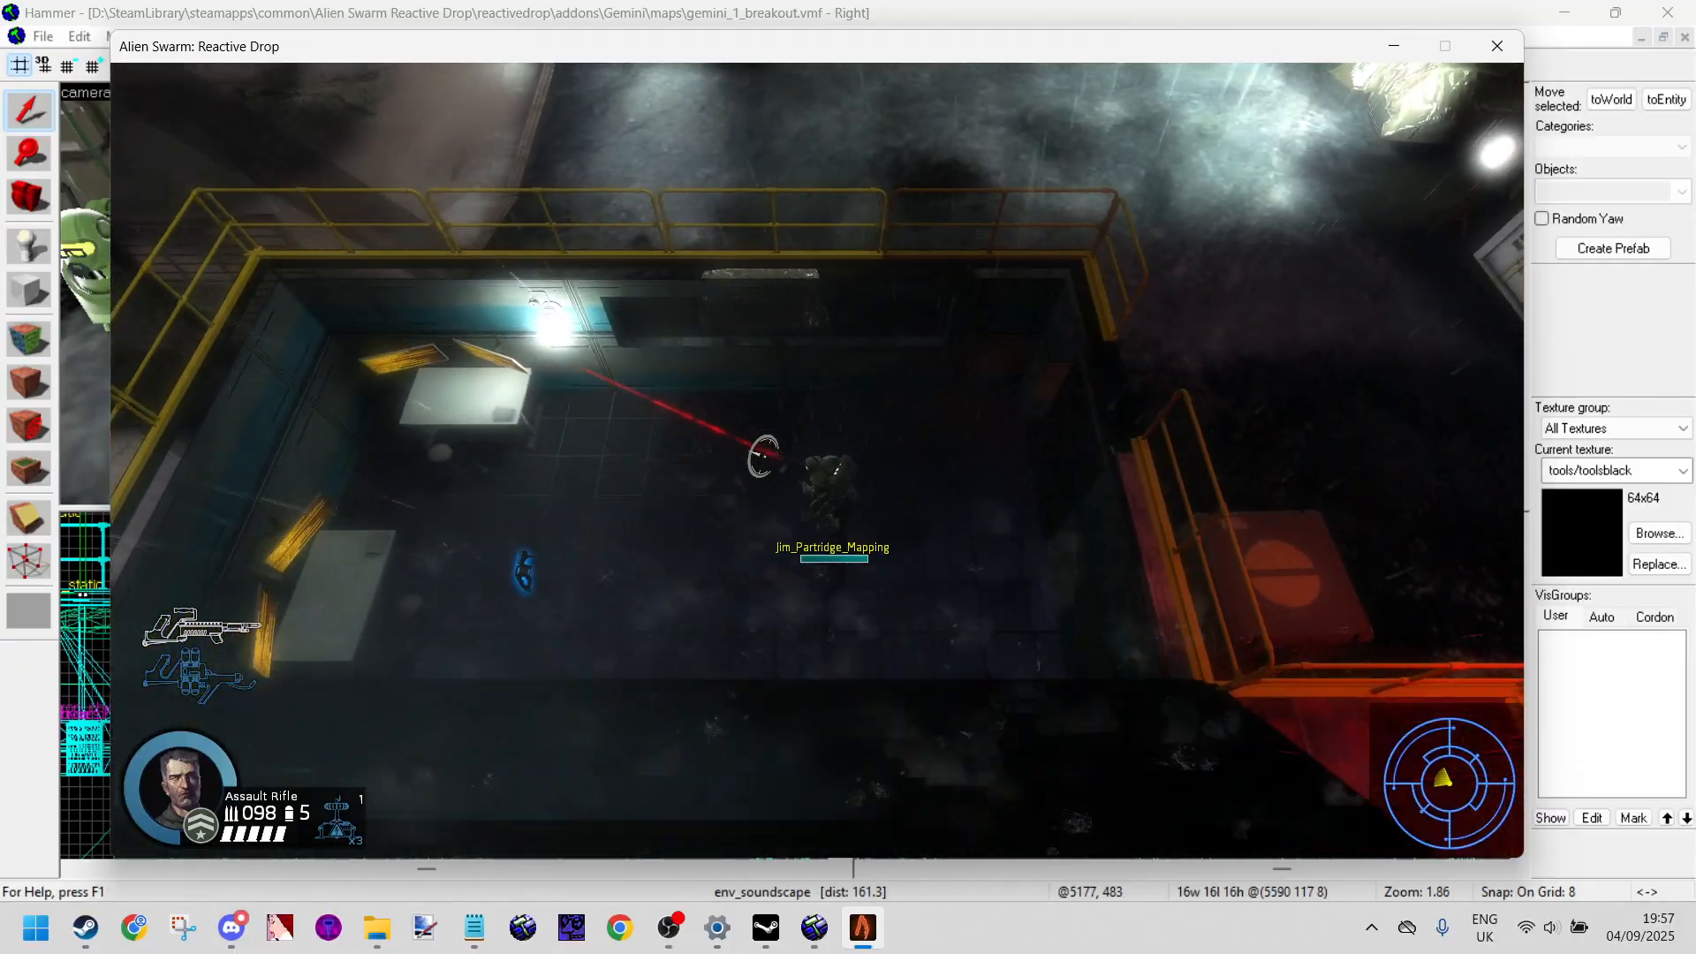
pyautogui.press('a')
pyautogui.press('d')
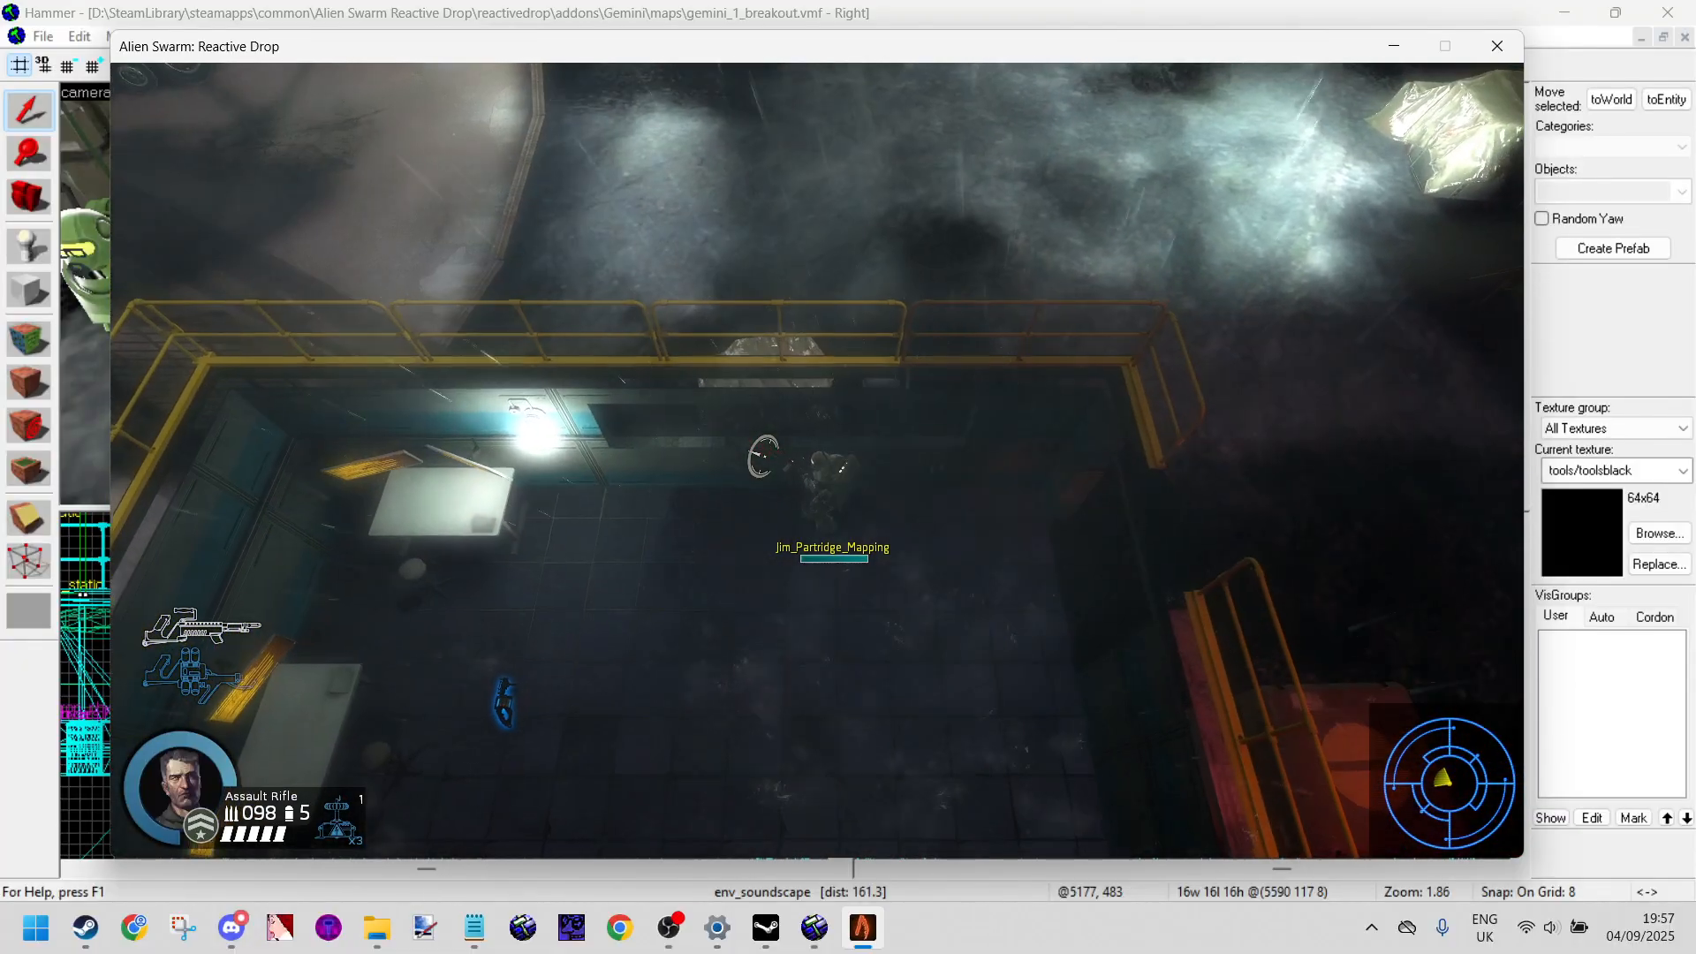
pyautogui.press('d')
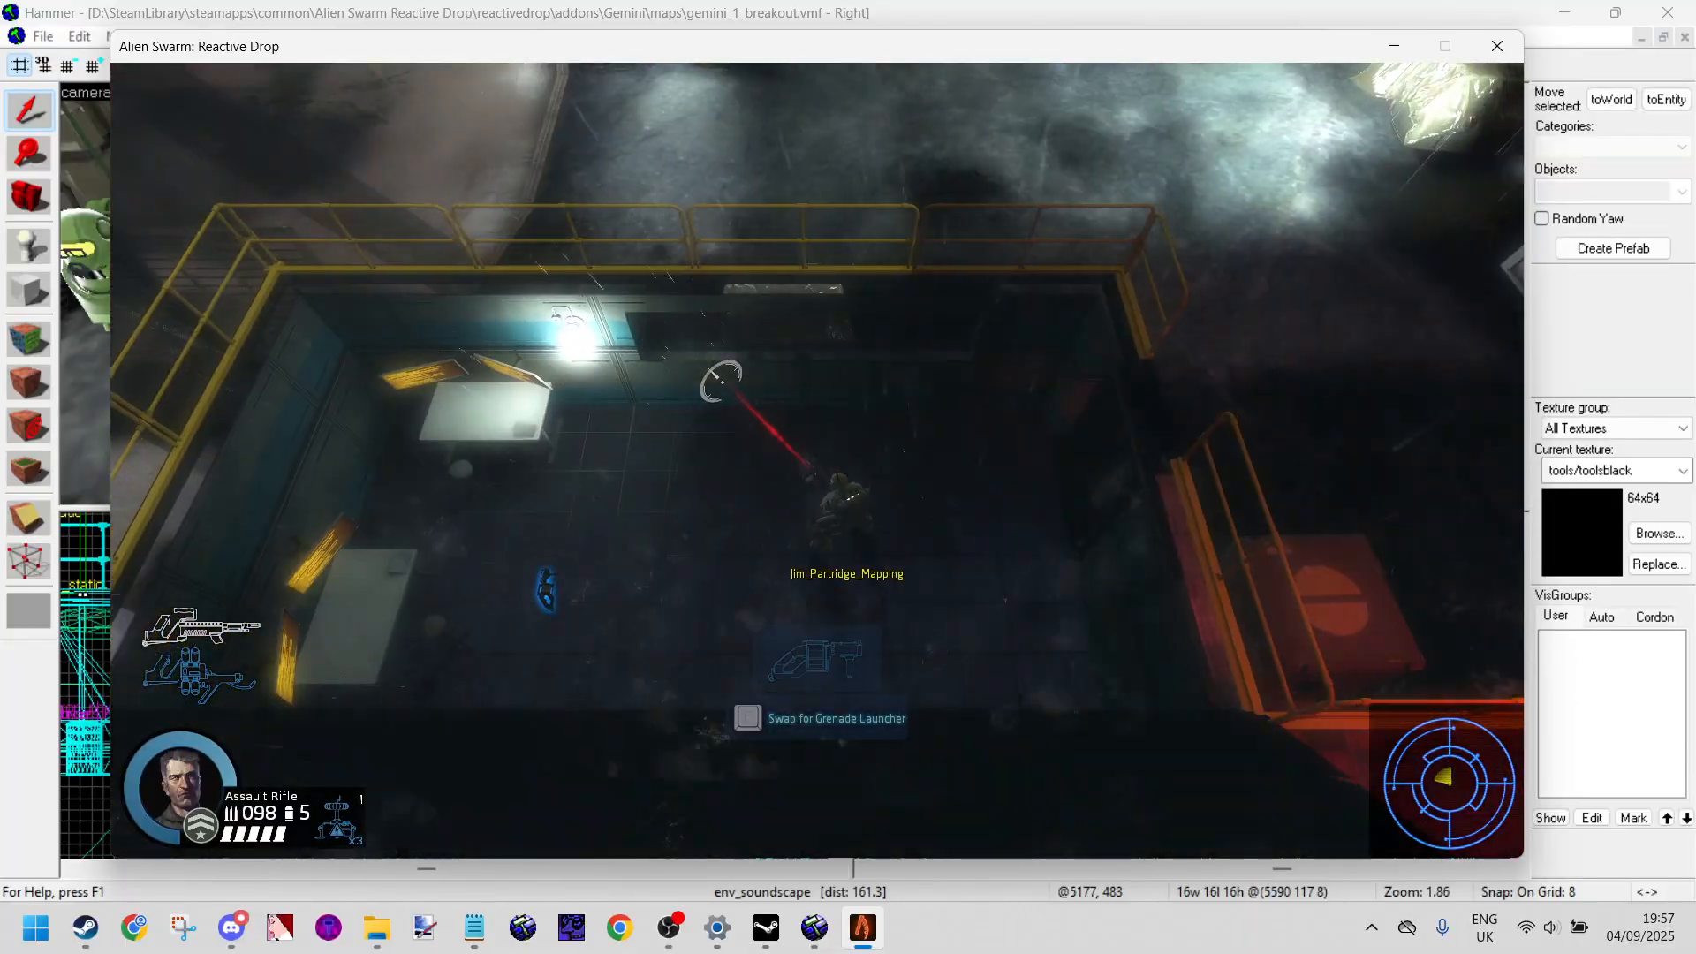
pyautogui.press('a')
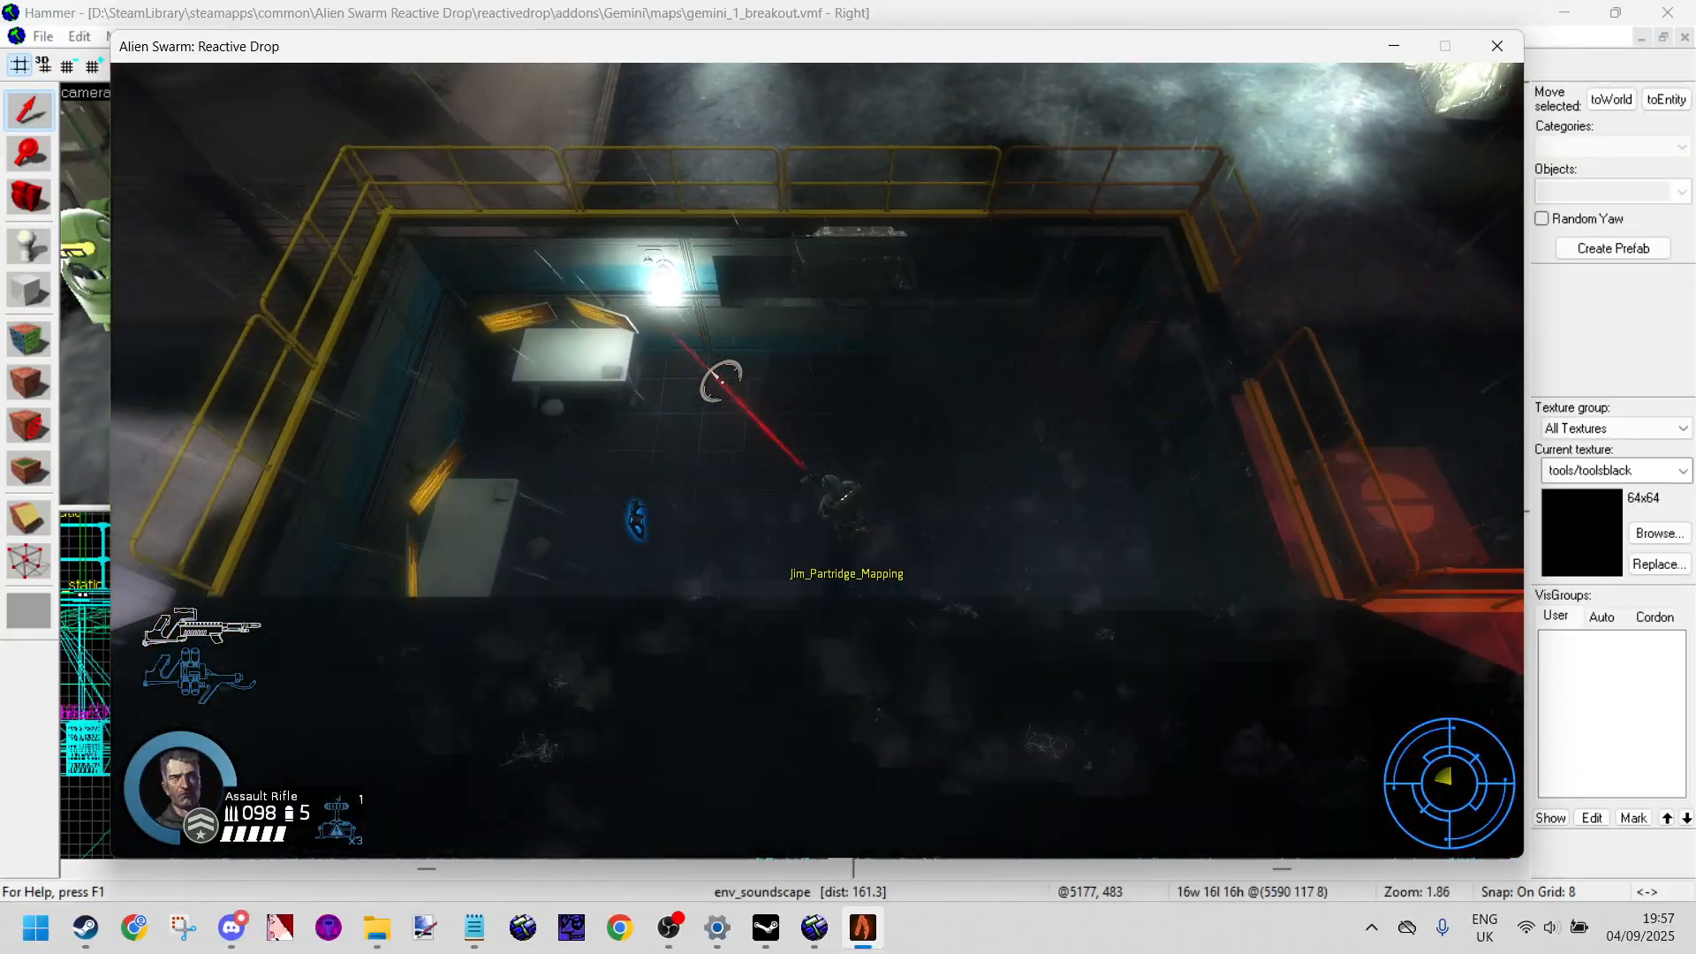
# Step: Move the marine back and forth between the building and the yard to compare the indoor and outdoor soundscapes
pyautogui.press('d')
pyautogui.press('w')
pyautogui.press('s')
pyautogui.press('a')
pyautogui.press('w')
pyautogui.press('a')
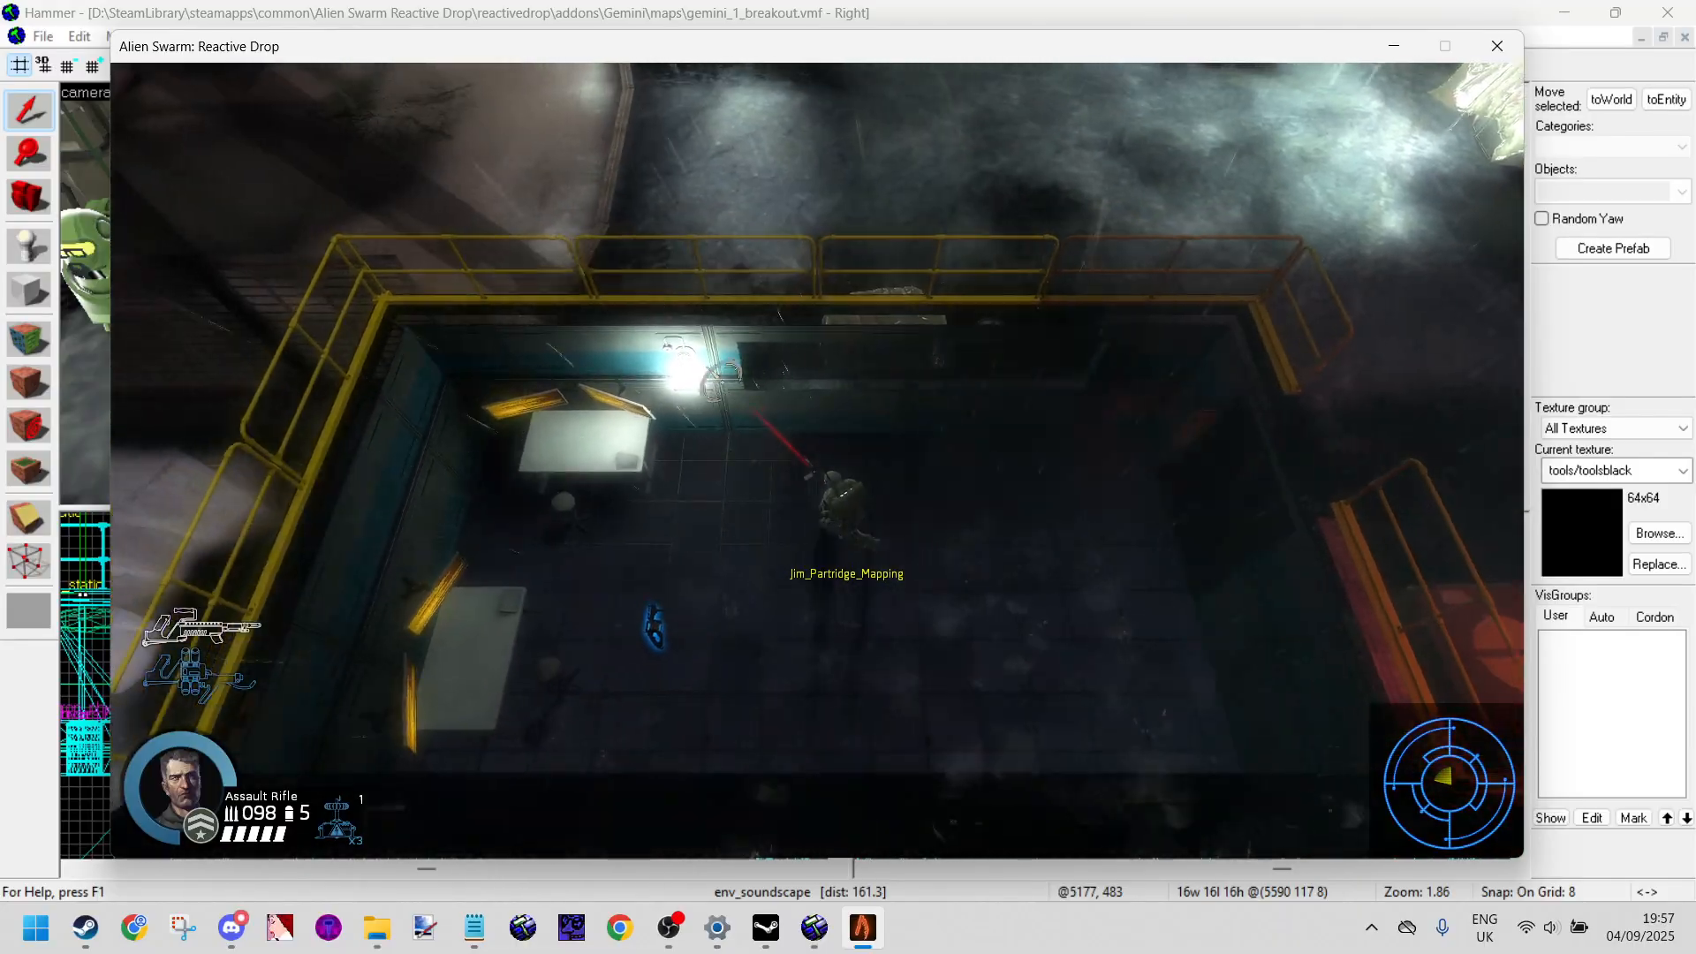
pyautogui.press('s')
pyautogui.press('w')
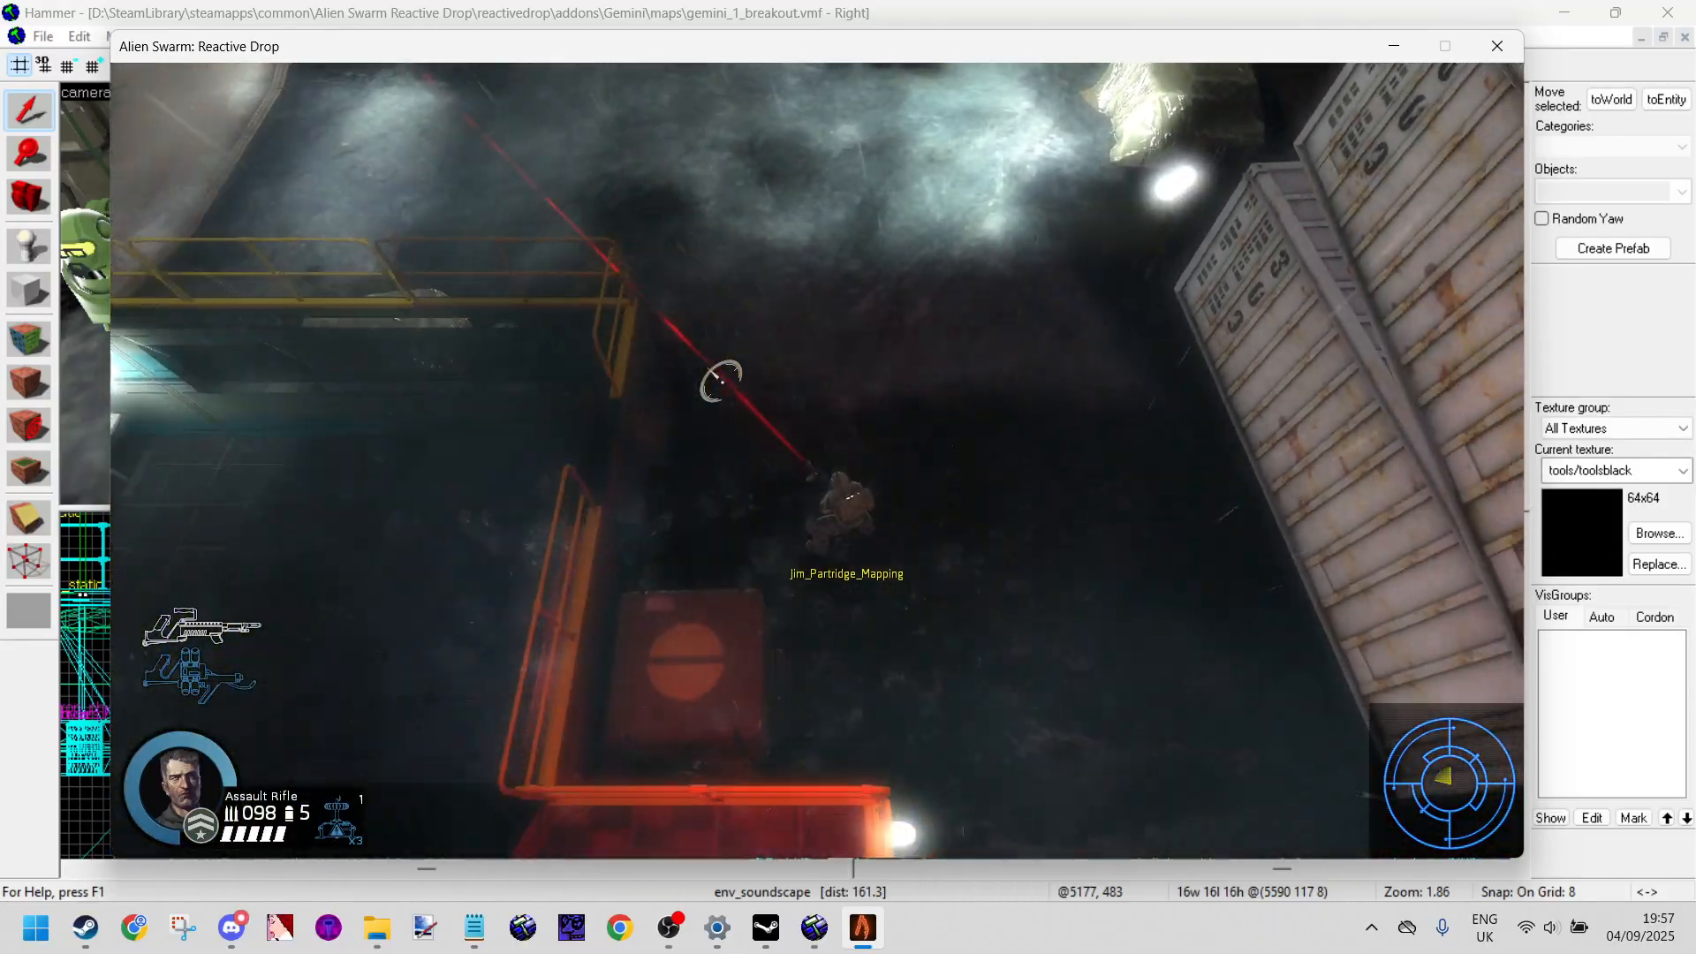
pyautogui.press('a')
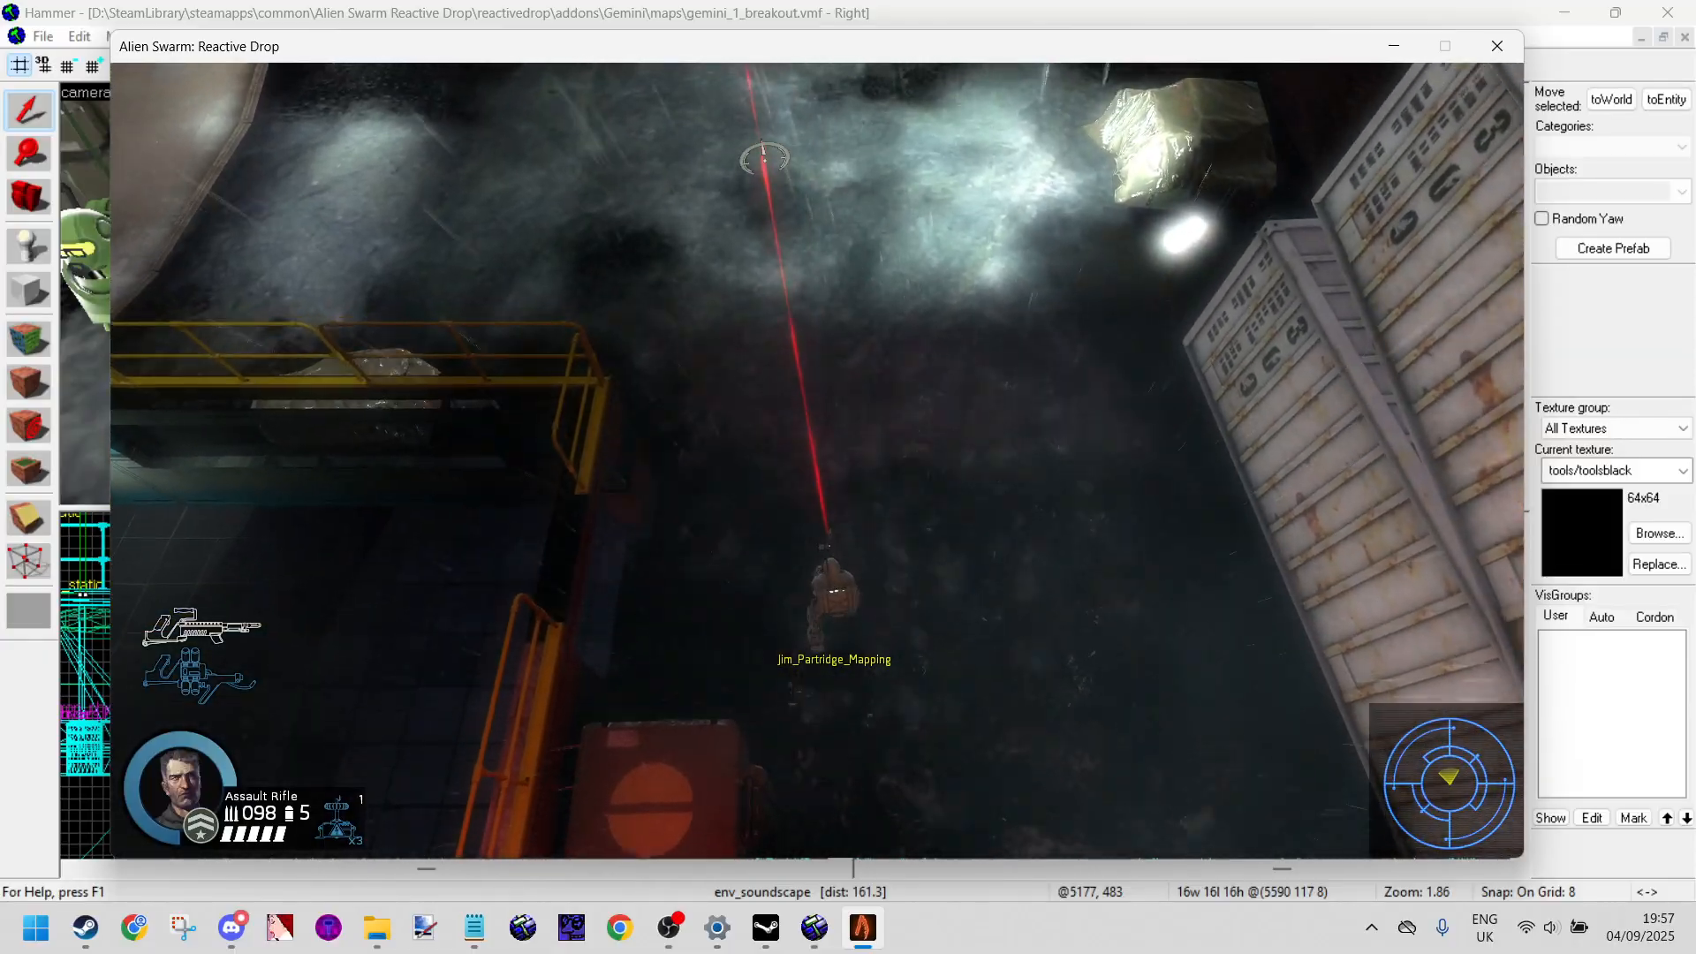
pyautogui.press('s')
pyautogui.press('a')
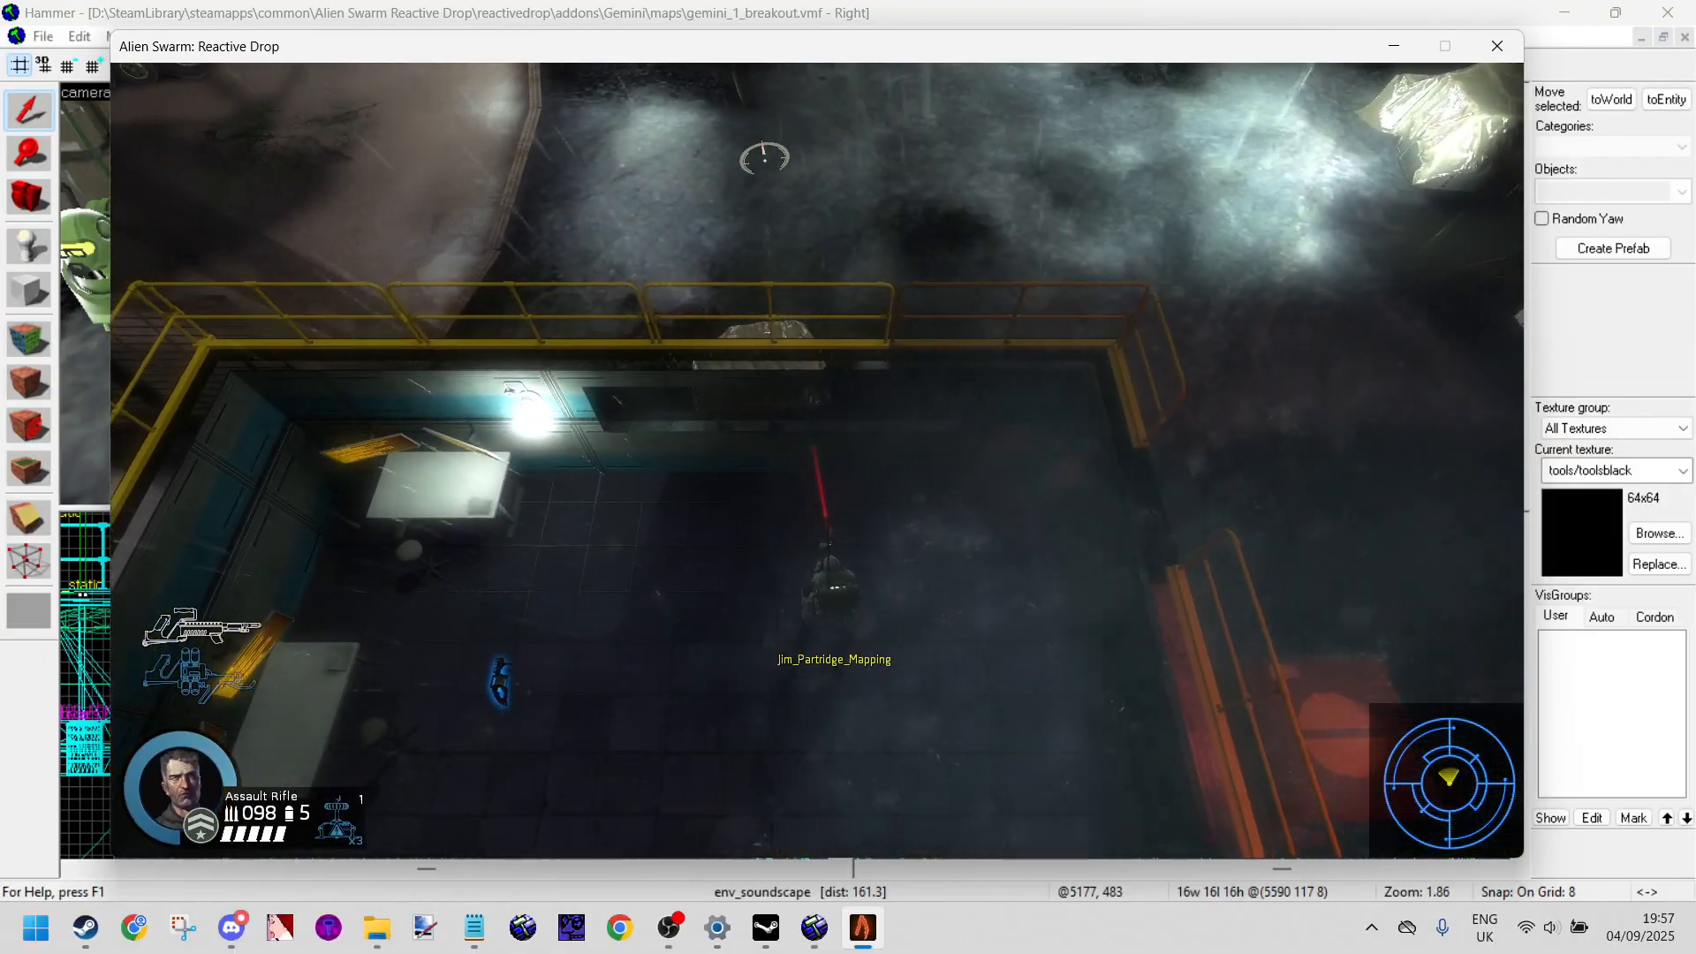
# Step: Walk the marine through the doorway between the building and the yard to test the soundscape transition once more
pyautogui.press('d')
pyautogui.press('a')
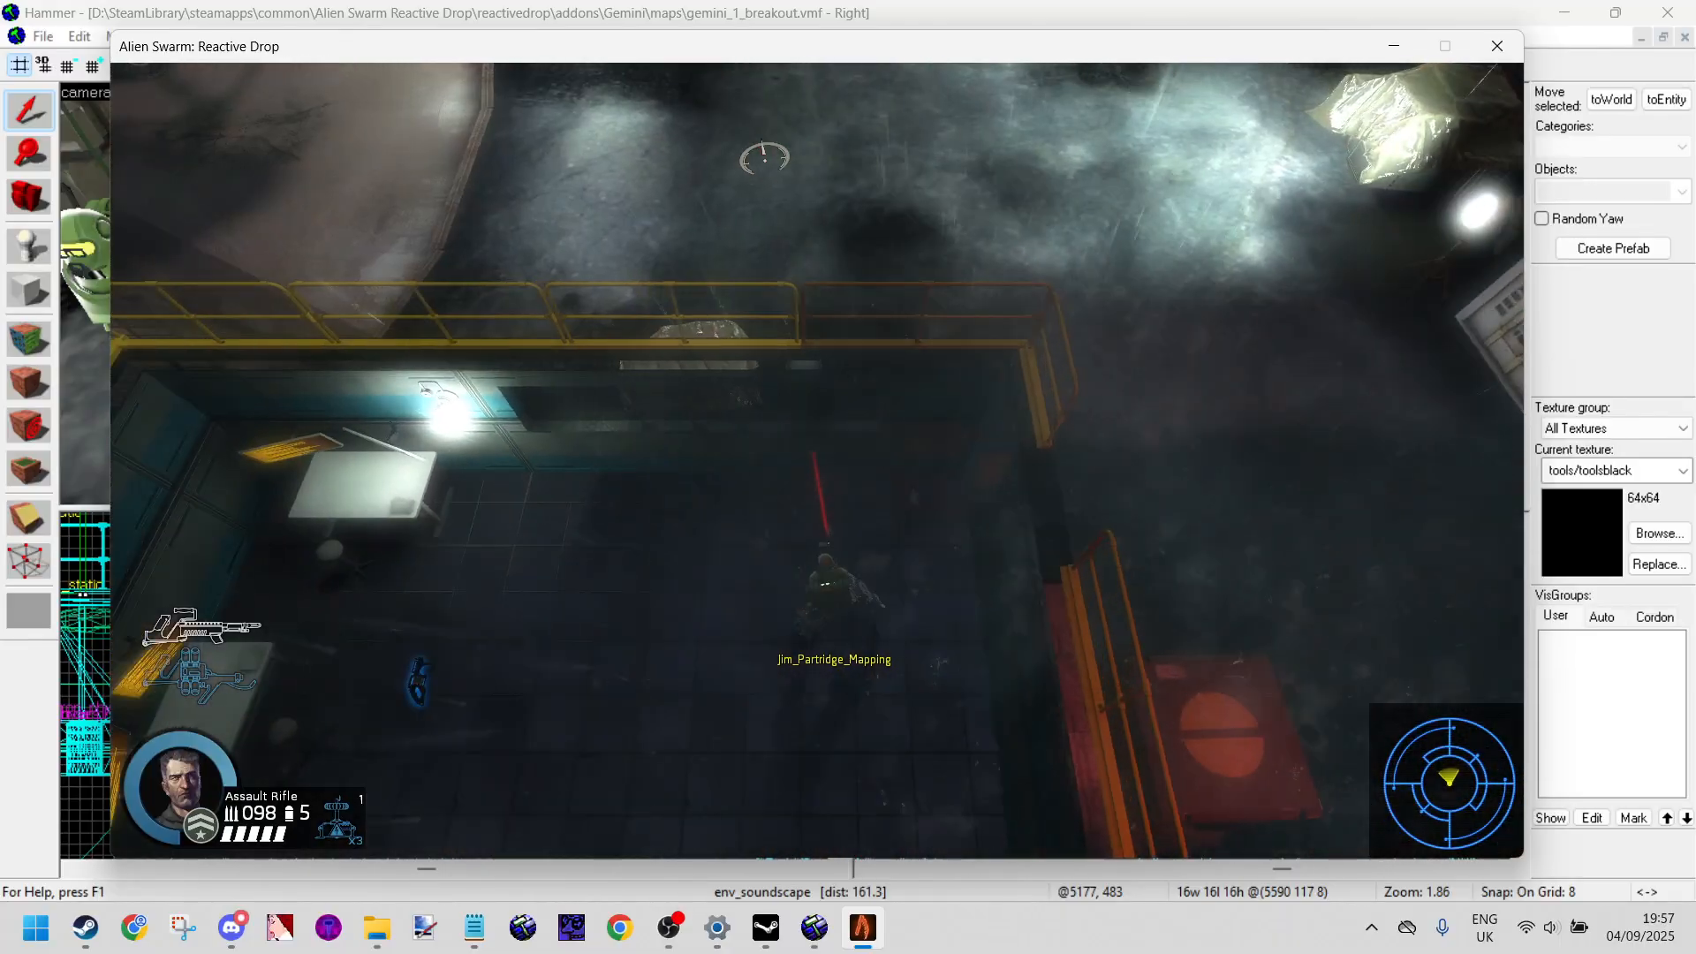
pyautogui.press('d')
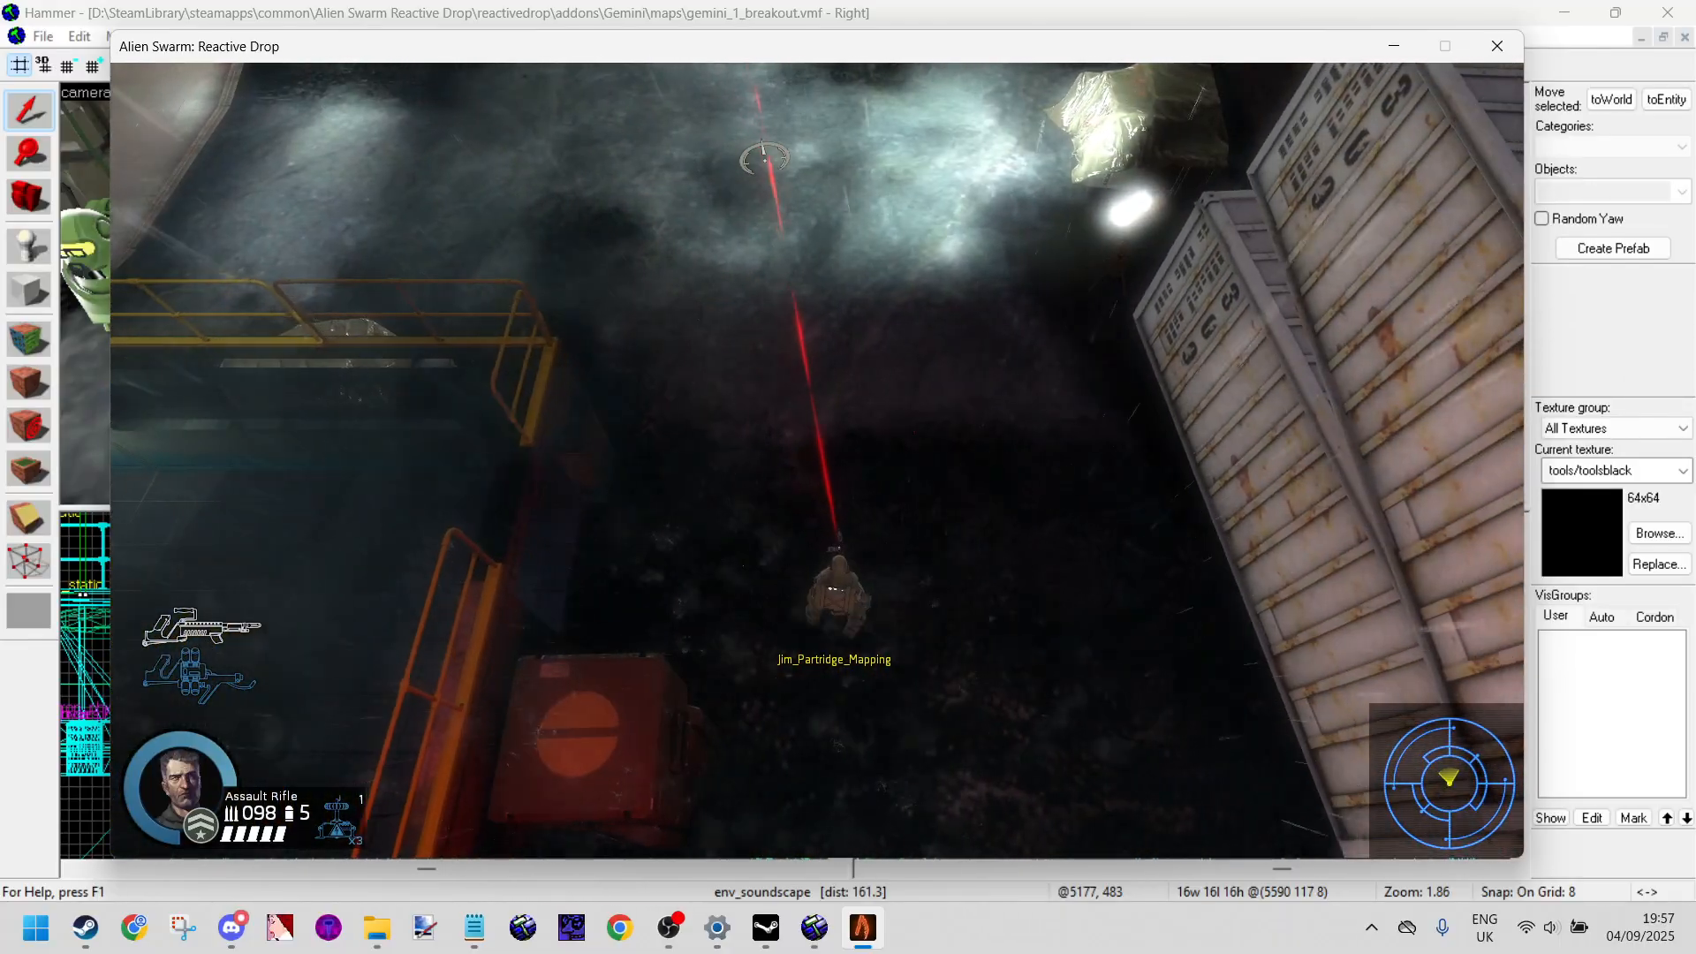
pyautogui.press('w')
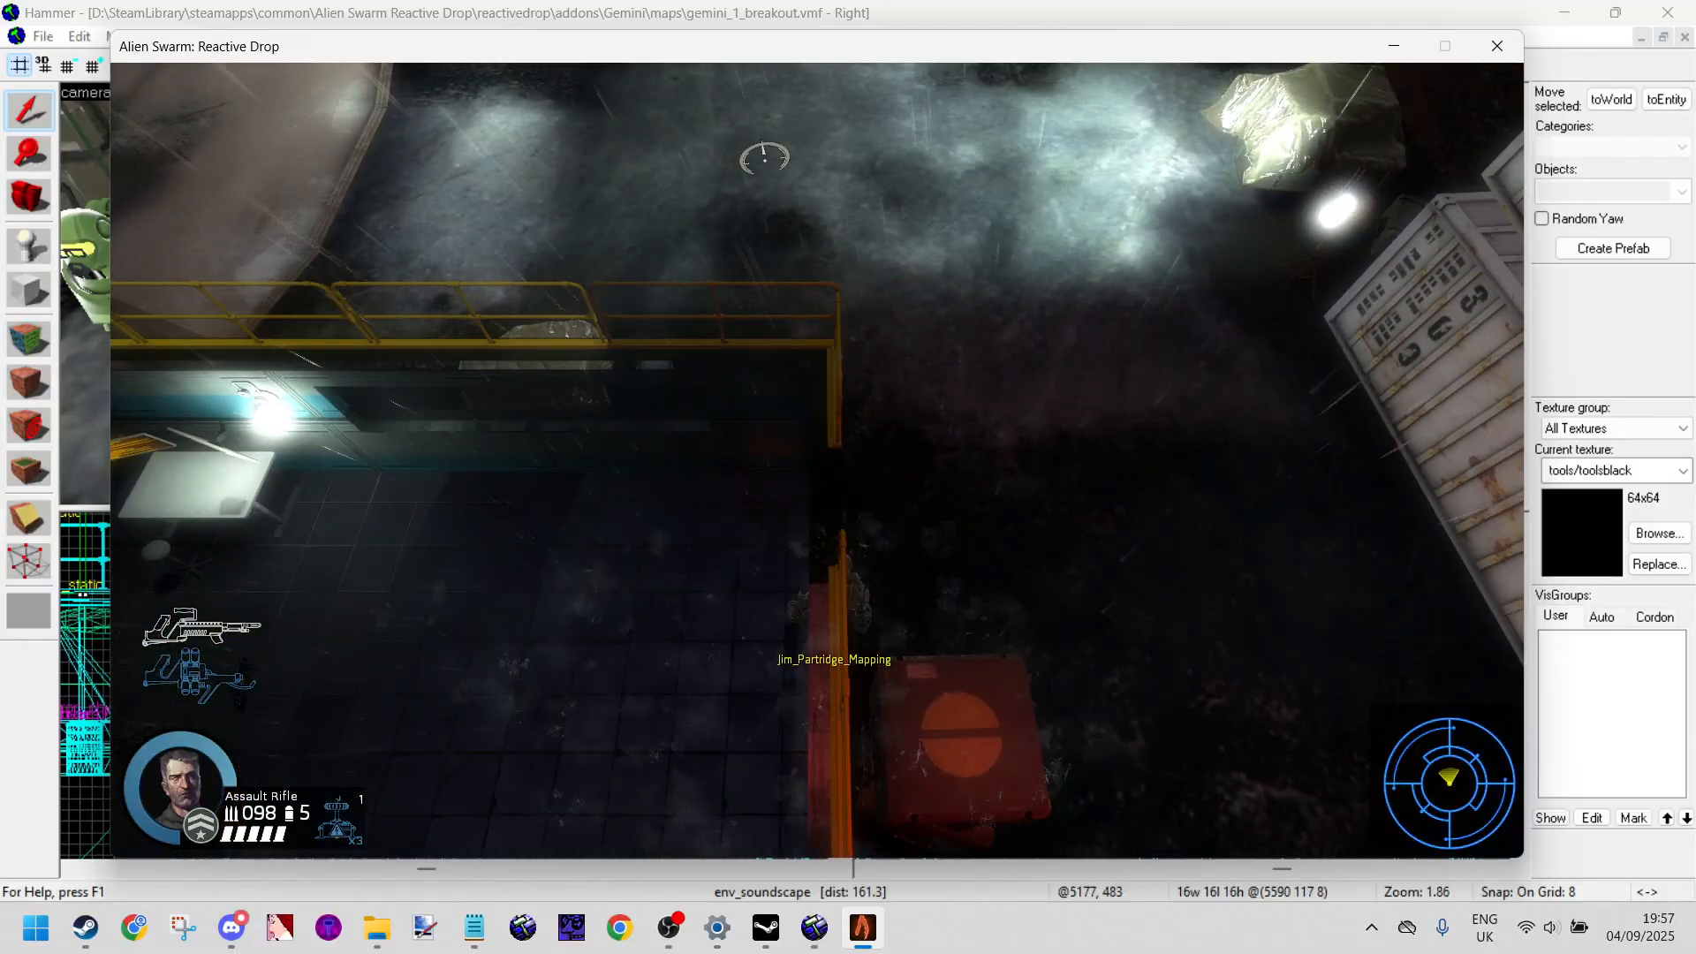
# Step: Pause the game, switch to Hammer and clear the current selection
pyautogui.press('Escape')
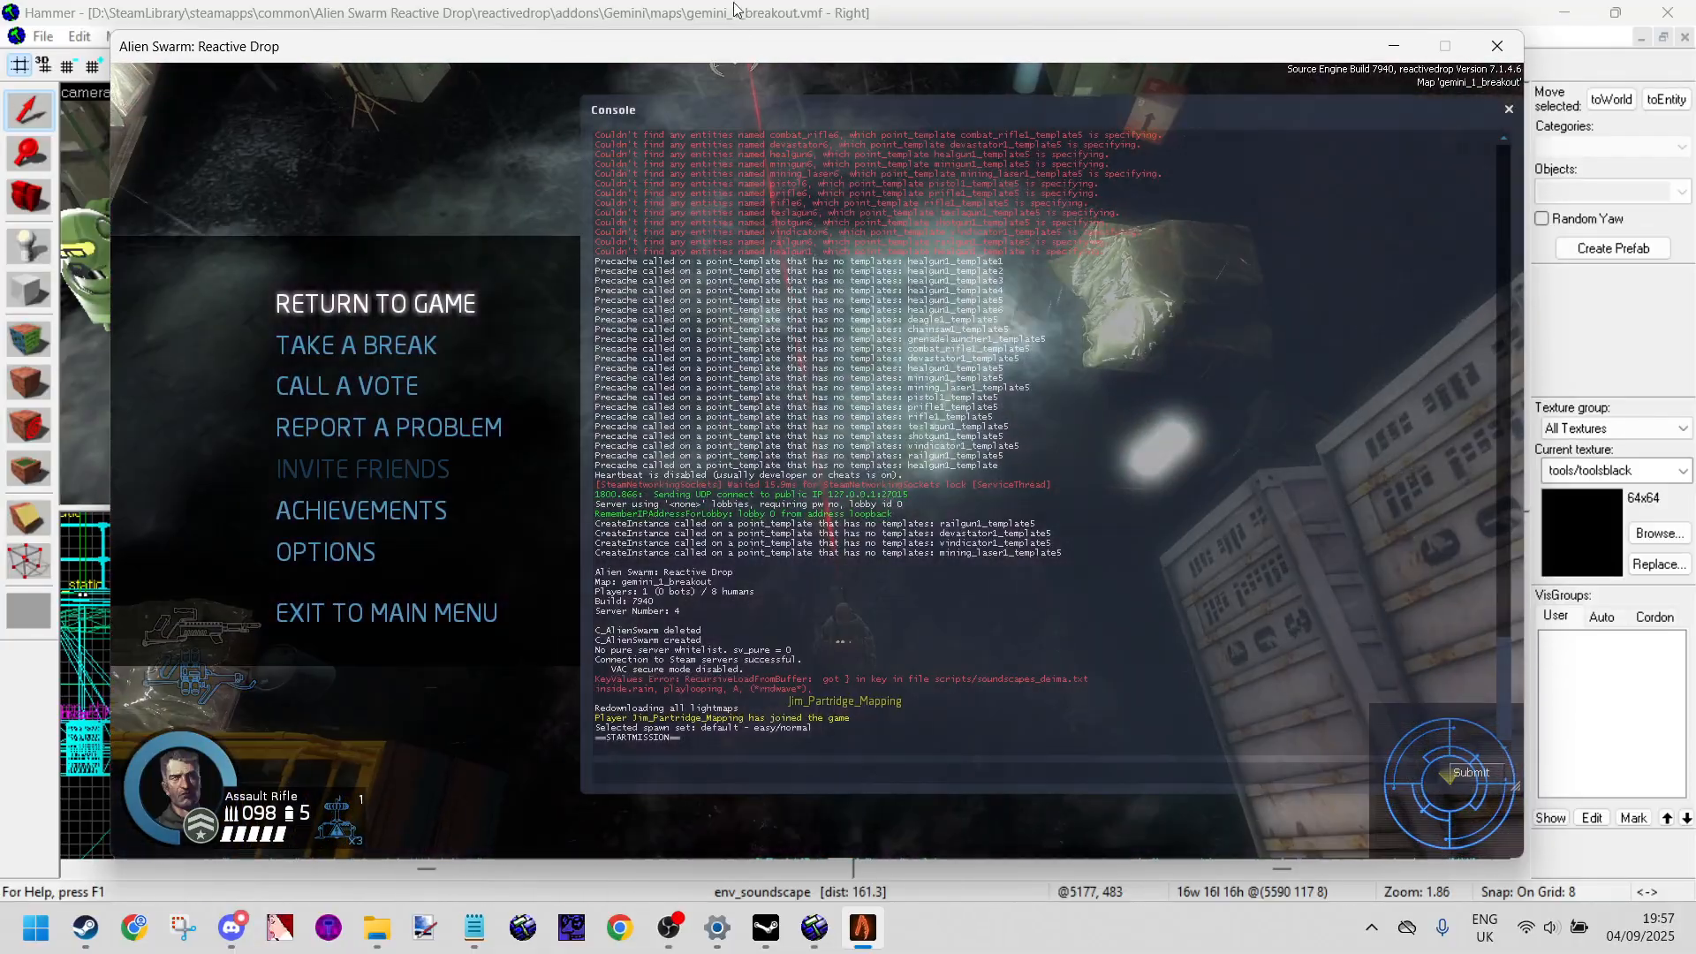
pyautogui.click(732, 7)
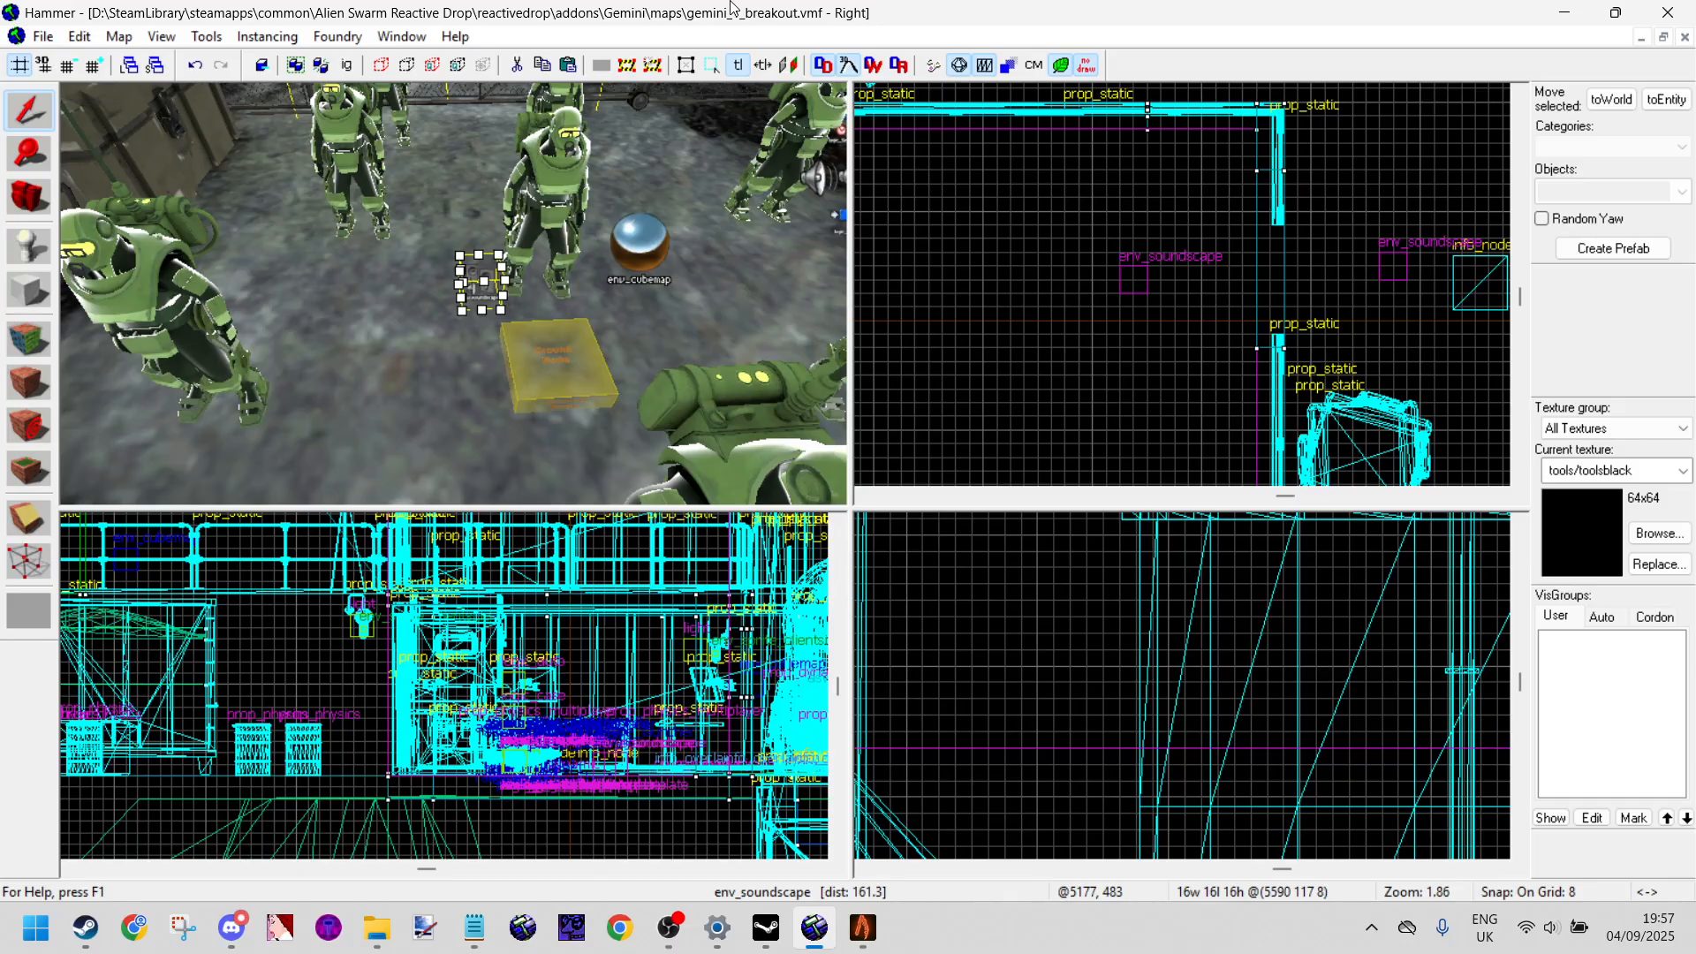
pyautogui.press('Escape')
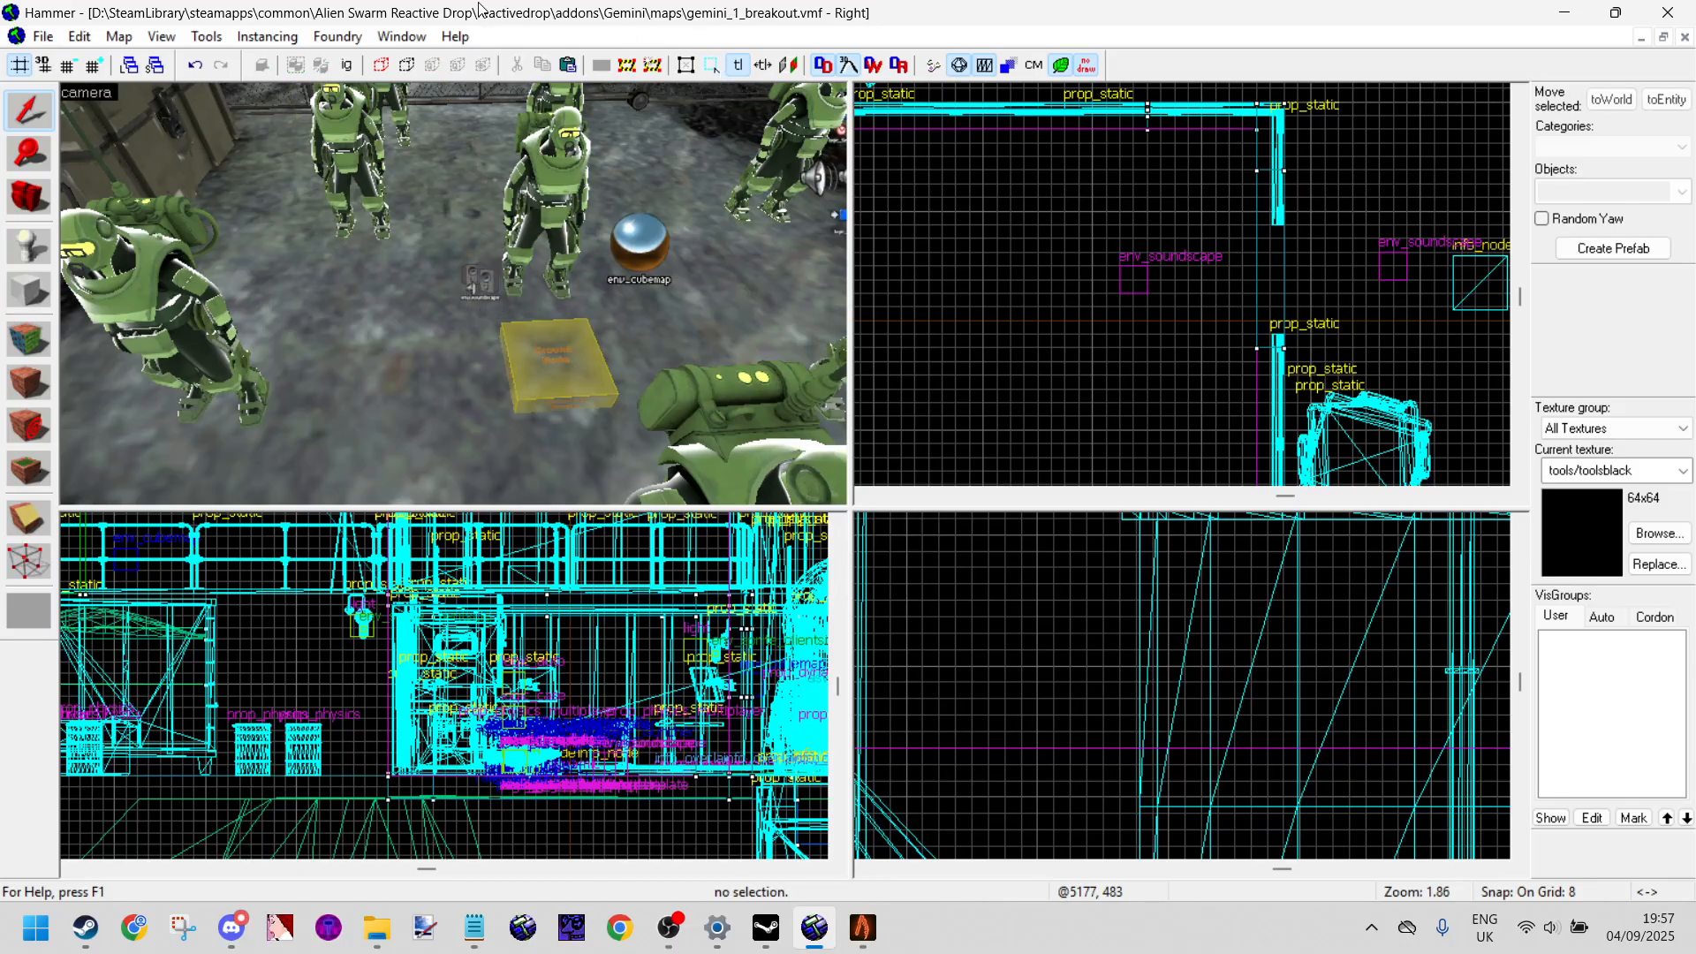
# Step: Examine the radius and soundscape properties of the env_soundscape among the marines, and close them
pyautogui.press('z')
pyautogui.press('s')
pyautogui.press('w')
pyautogui.press('z')
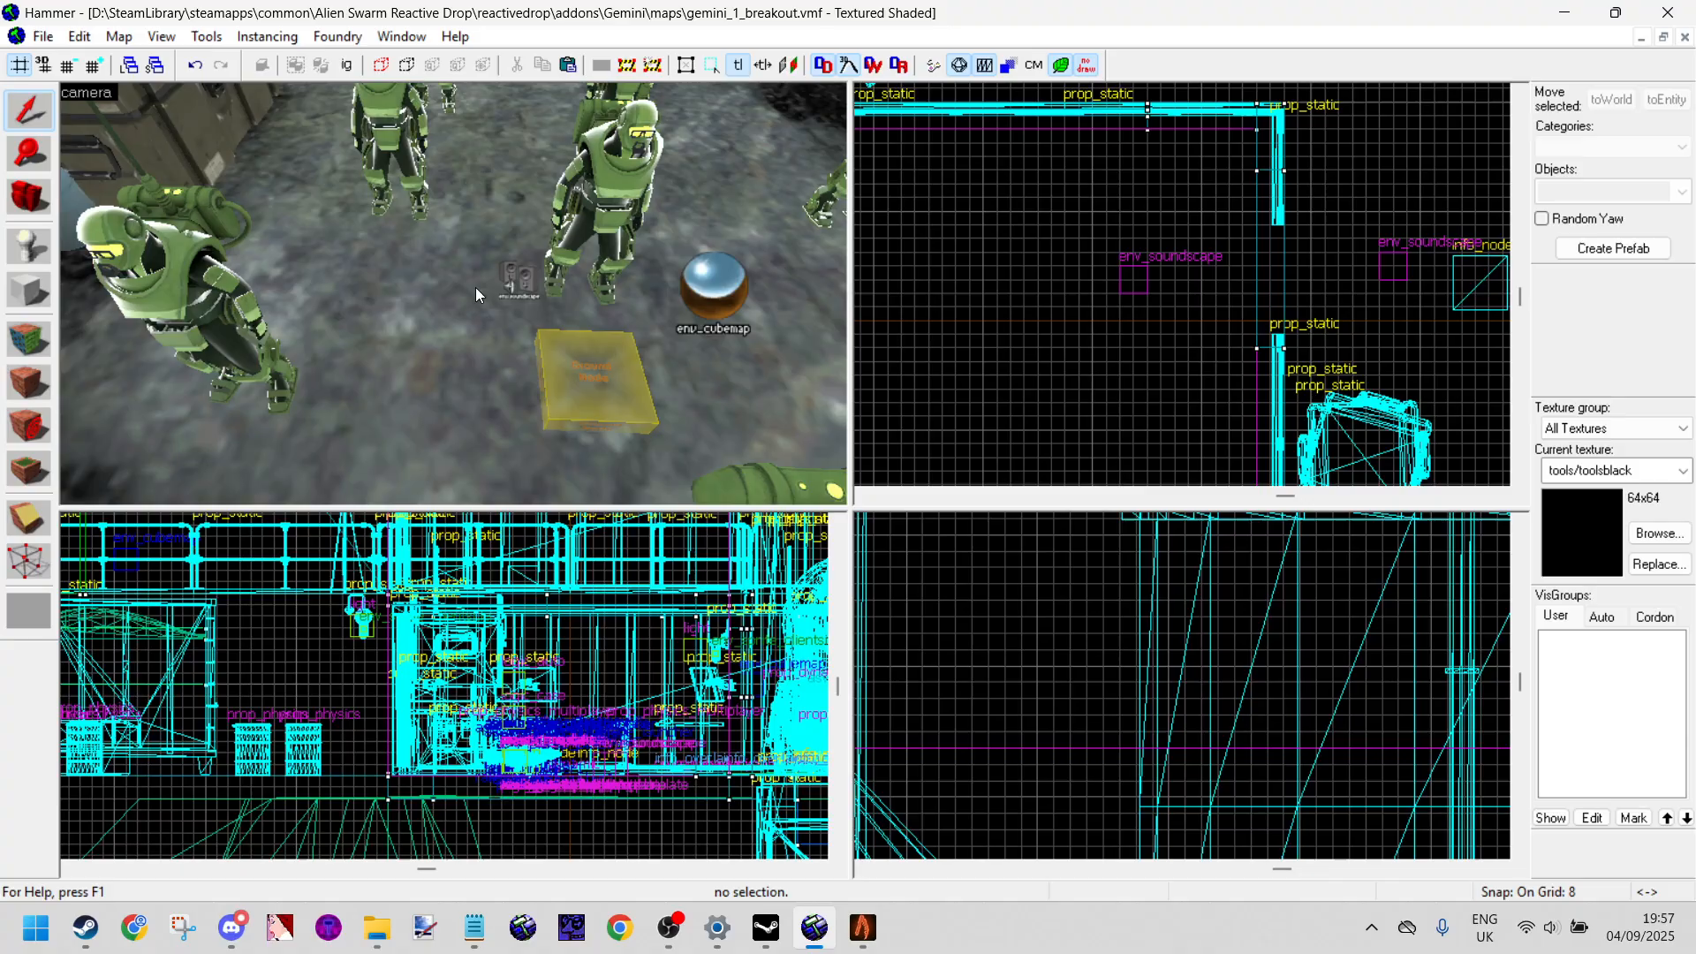
pyautogui.doubleClick(528, 281)
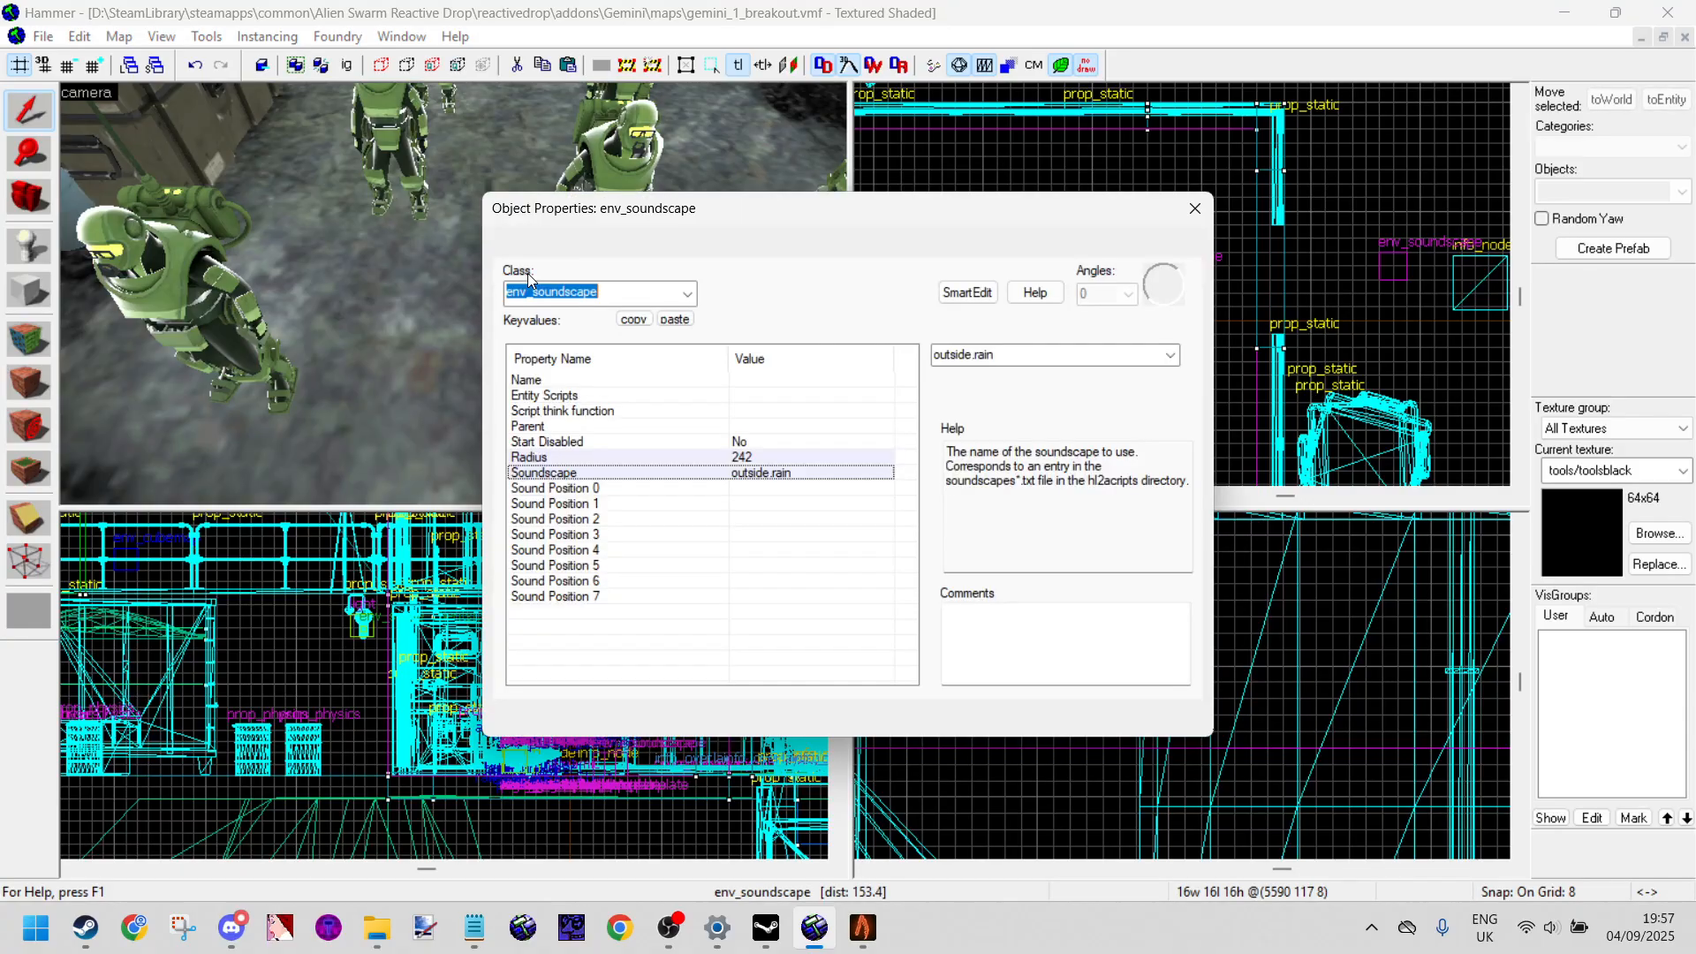
pyautogui.click(1195, 216)
# Step: Inspect the radius sphere of the env_soundscape among the marines from farther away, and deselect the entity
pyautogui.press('z')
pyautogui.press('s')
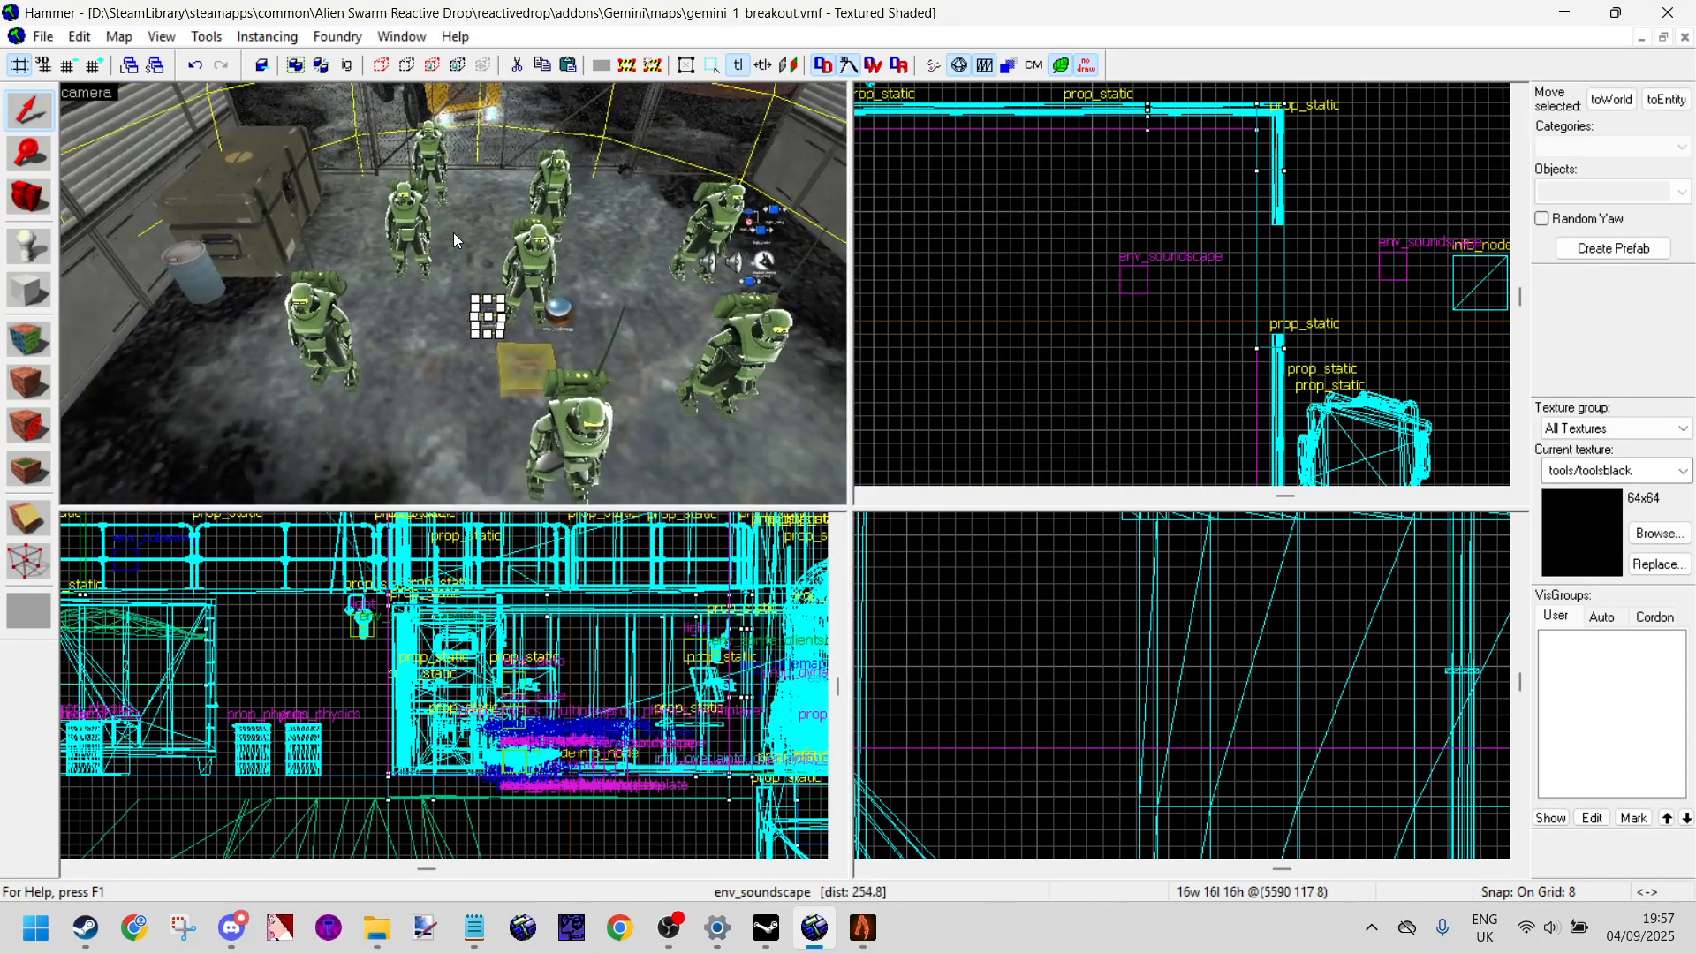
pyautogui.press('s')
pyautogui.press('d')
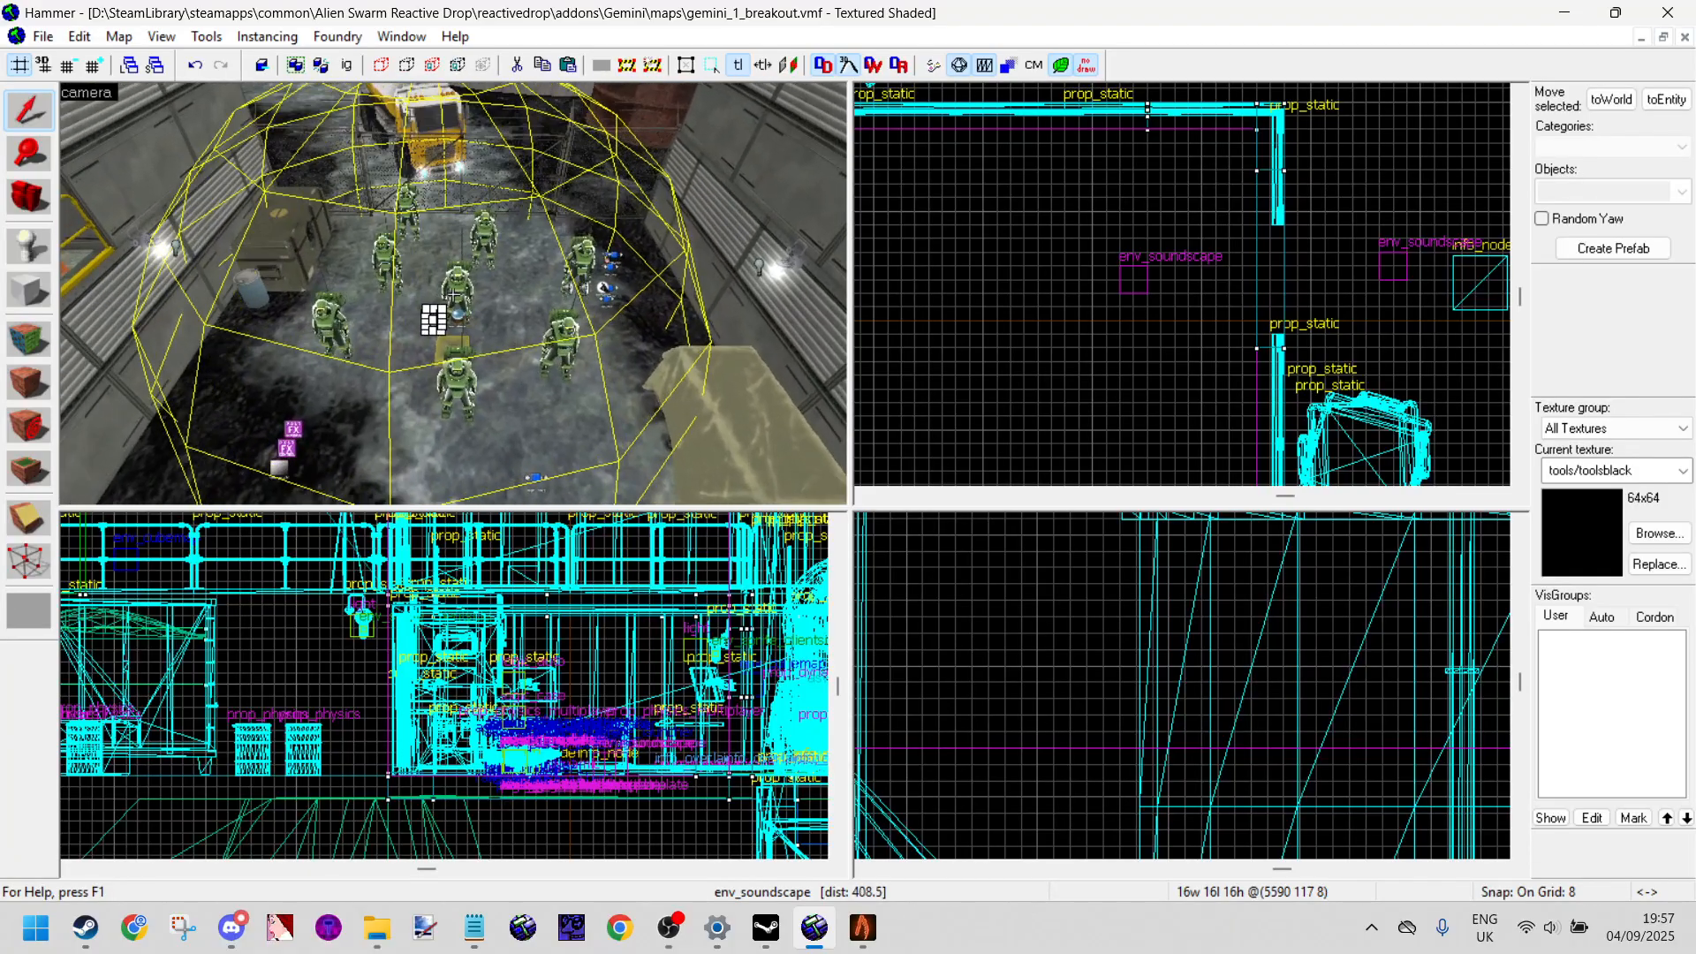
pyautogui.press('a')
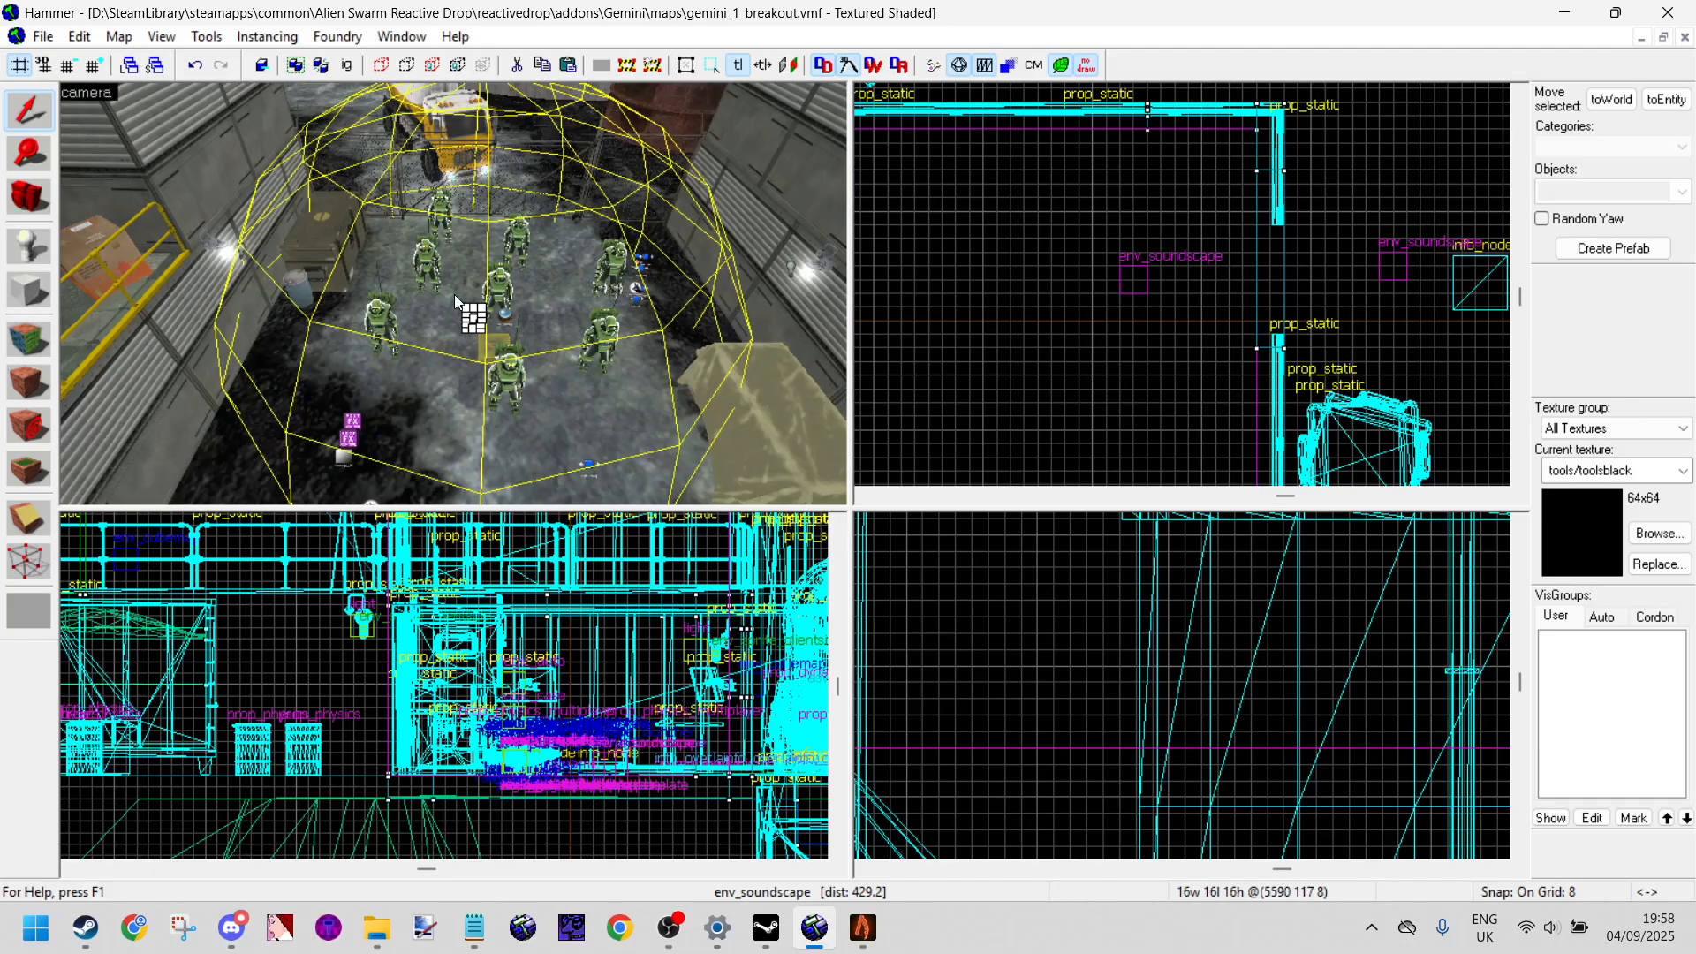
pyautogui.press('Escape')
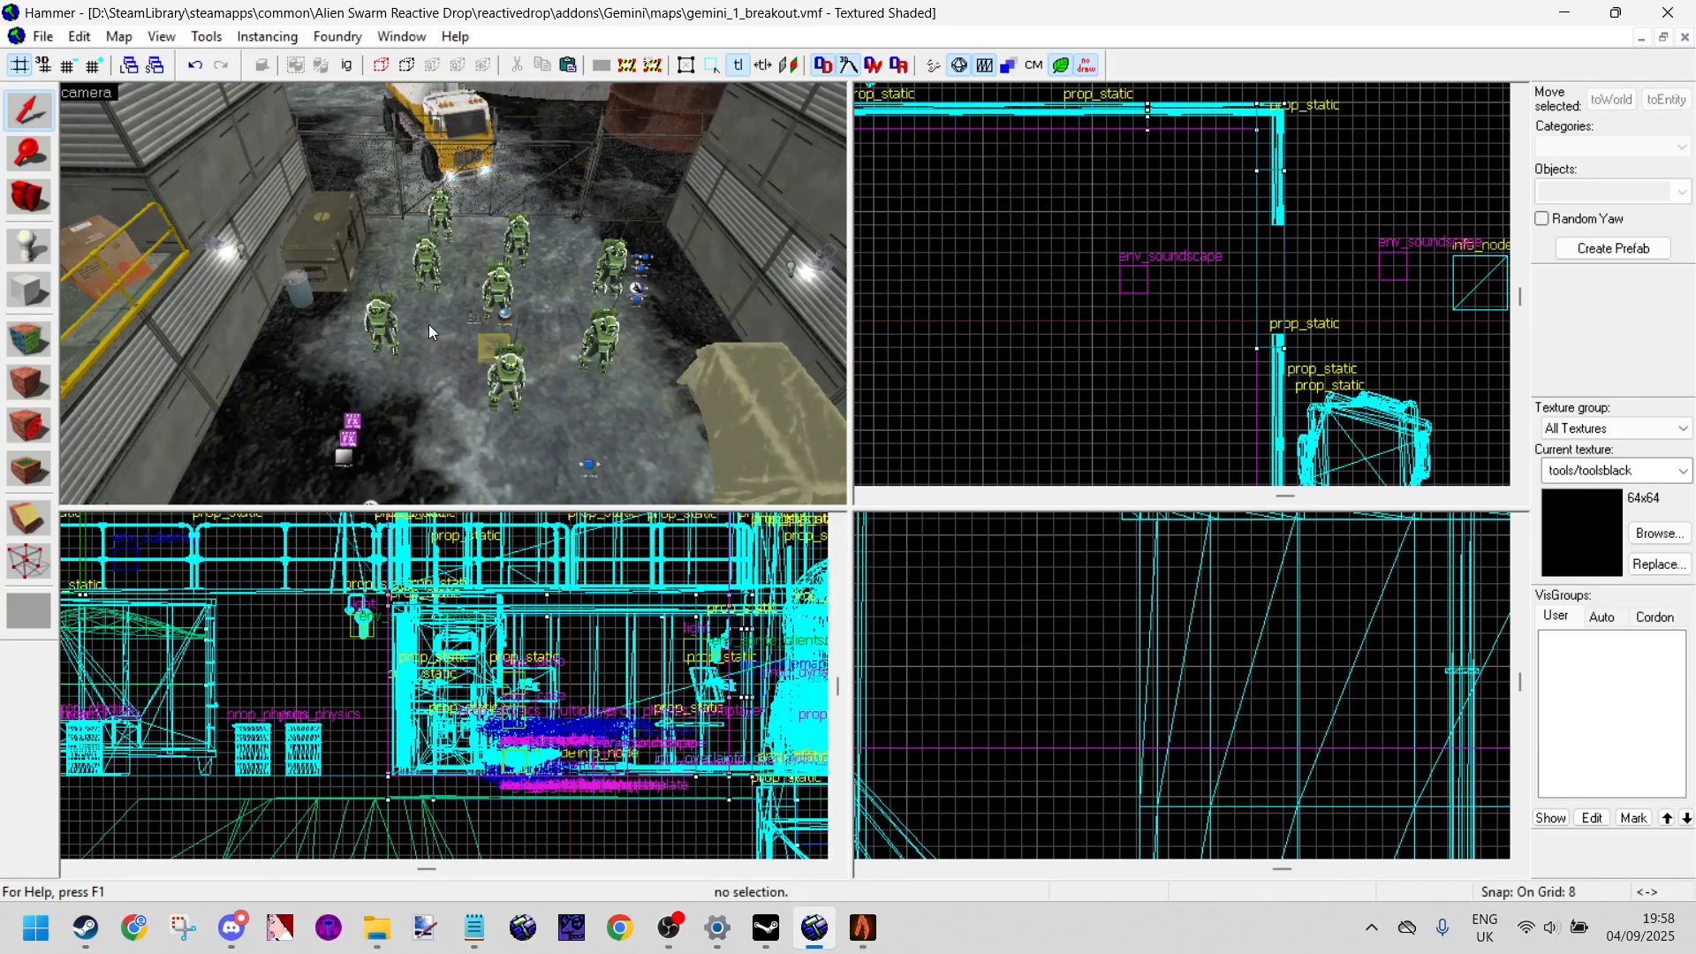
pyautogui.click(481, 328)
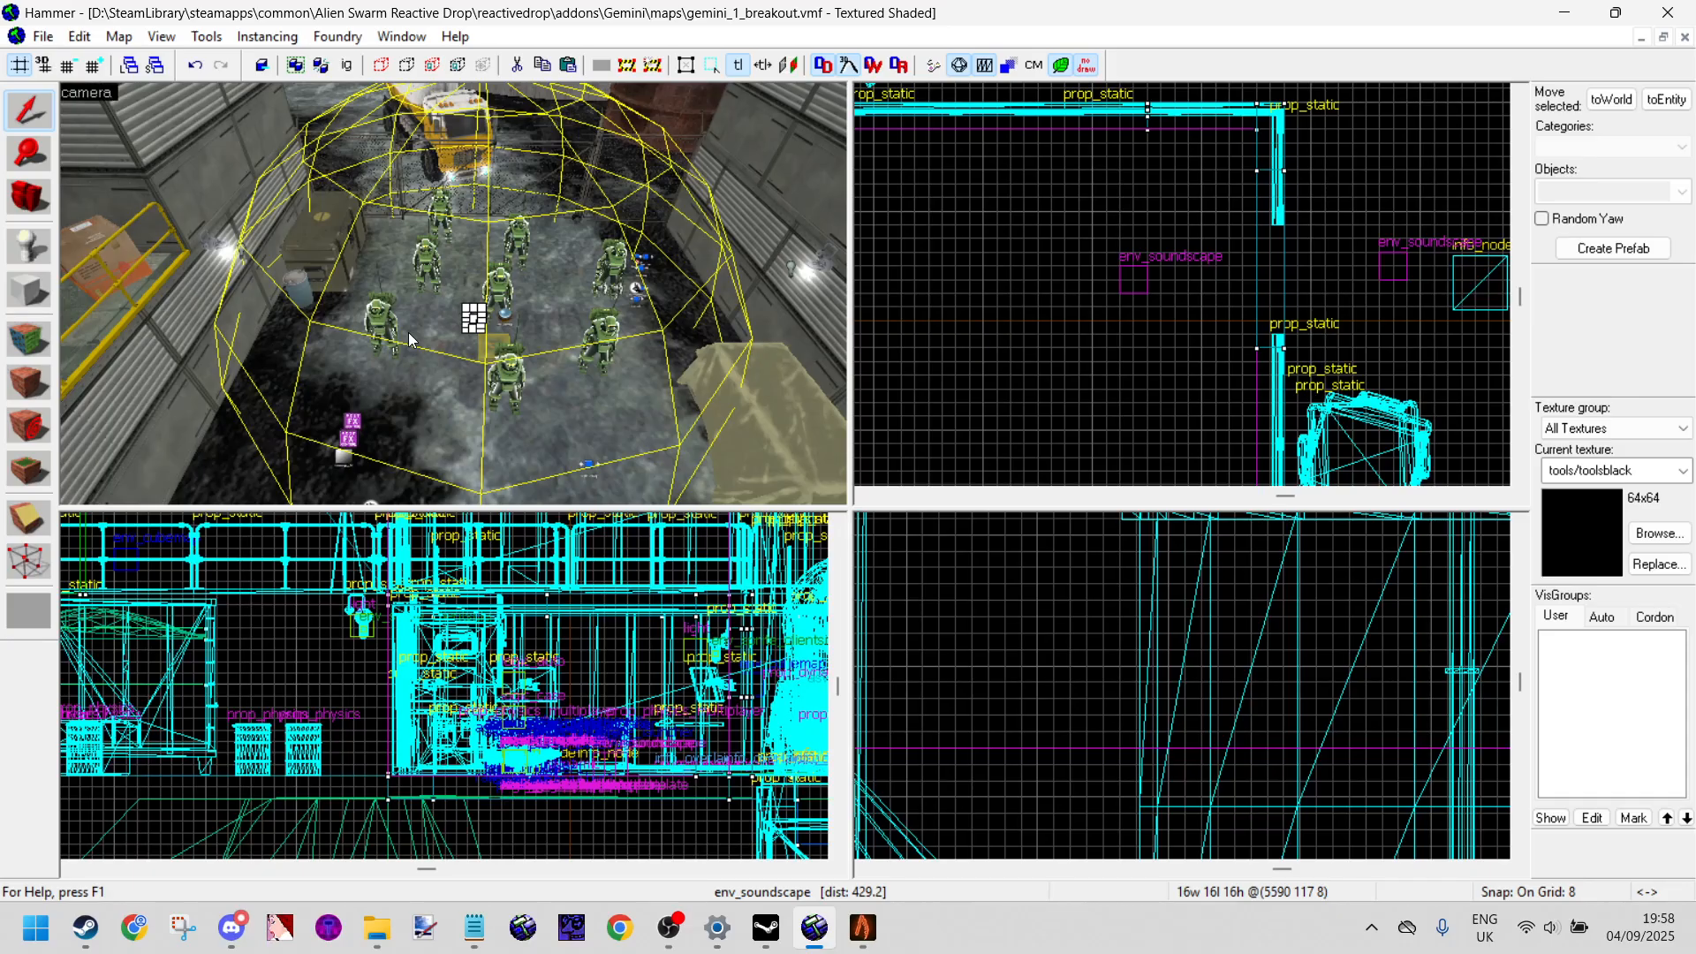
pyautogui.press('Escape')
# Step: Select the env_soundscape just outside the doorway of the teal-walled building
pyautogui.press('z')
pyautogui.press('w')
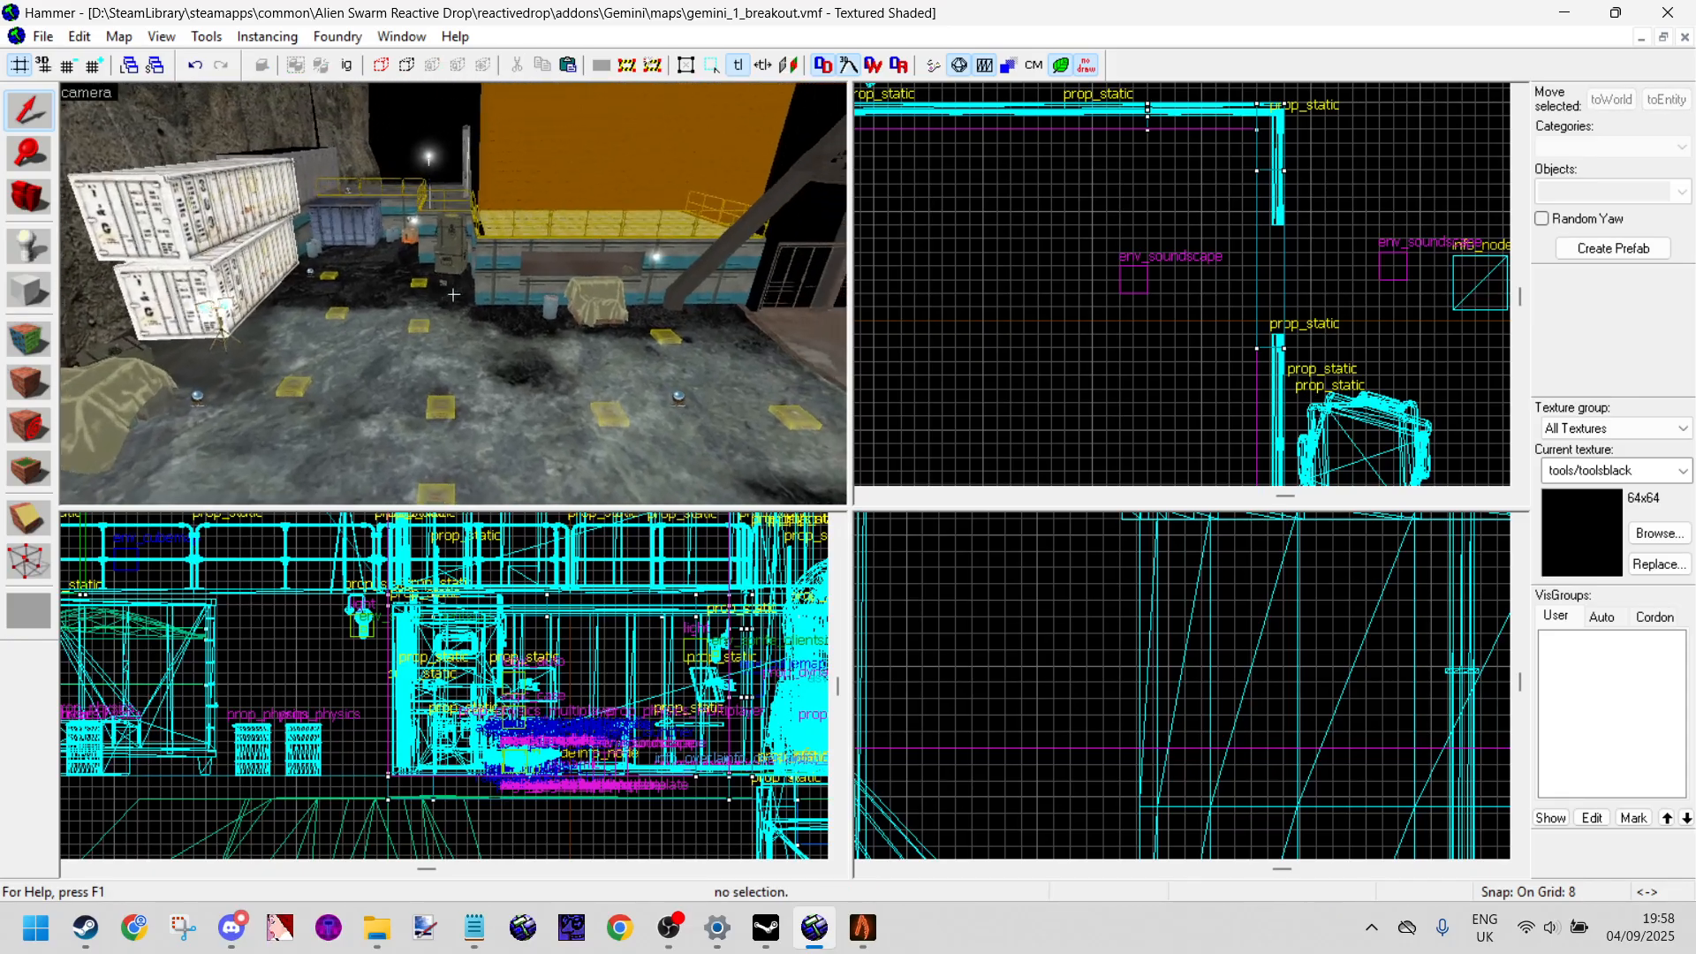
pyautogui.press('w')
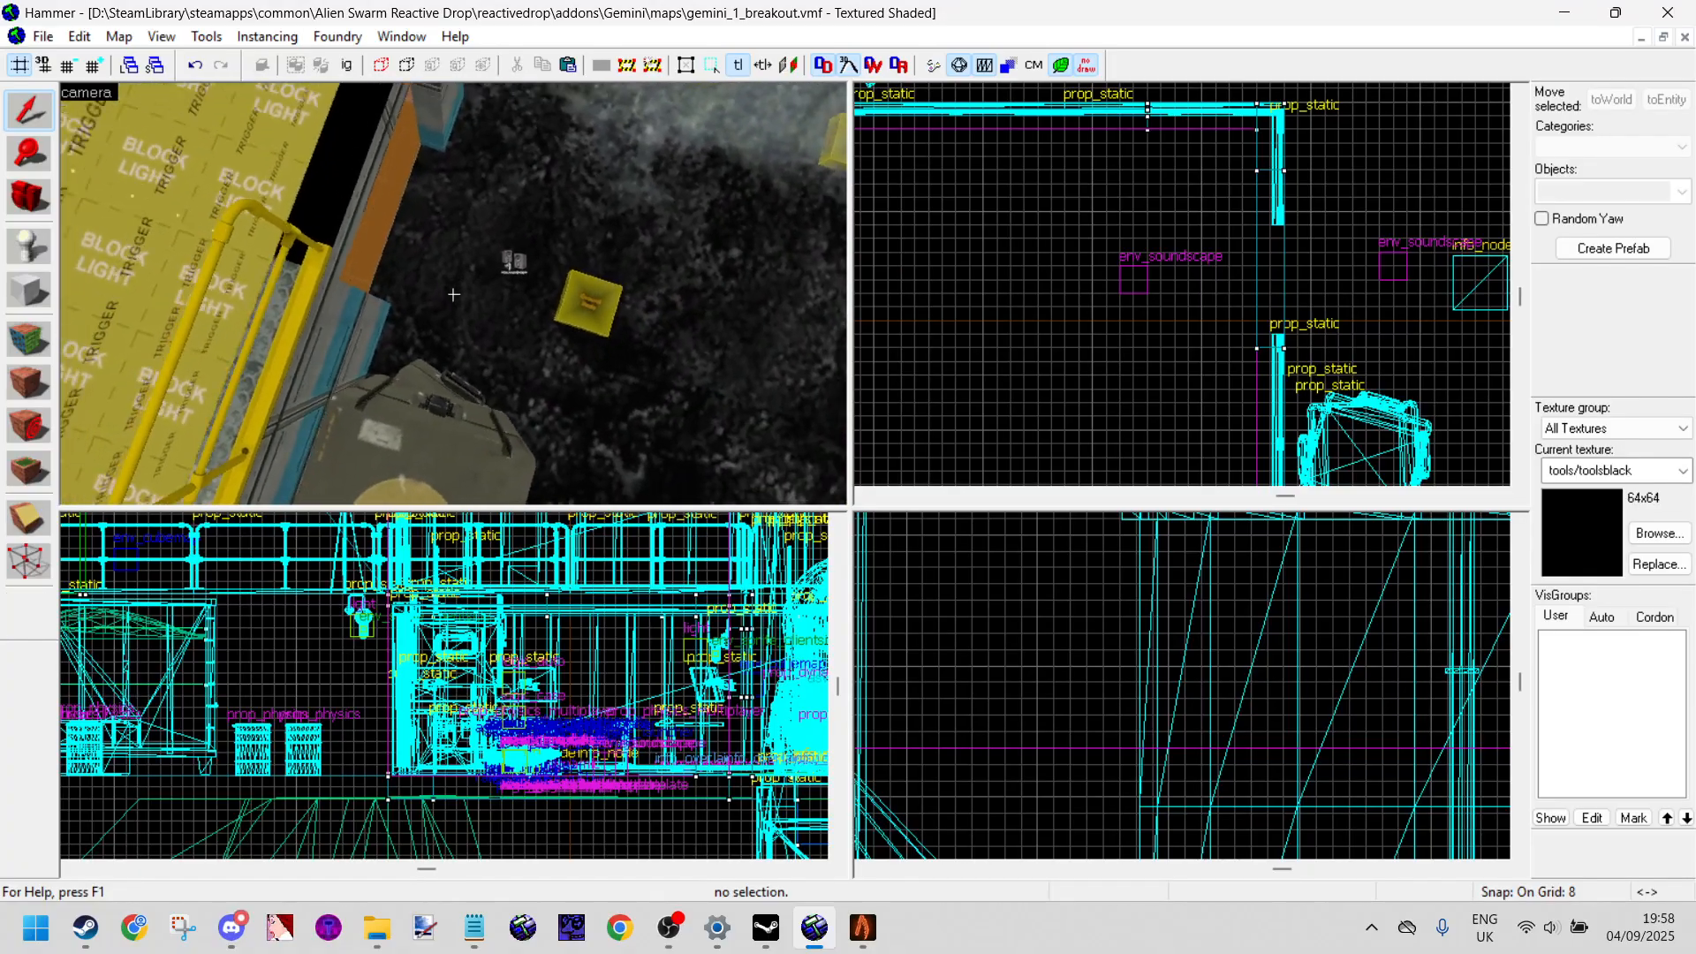
pyautogui.press('z')
pyautogui.click(449, 330)
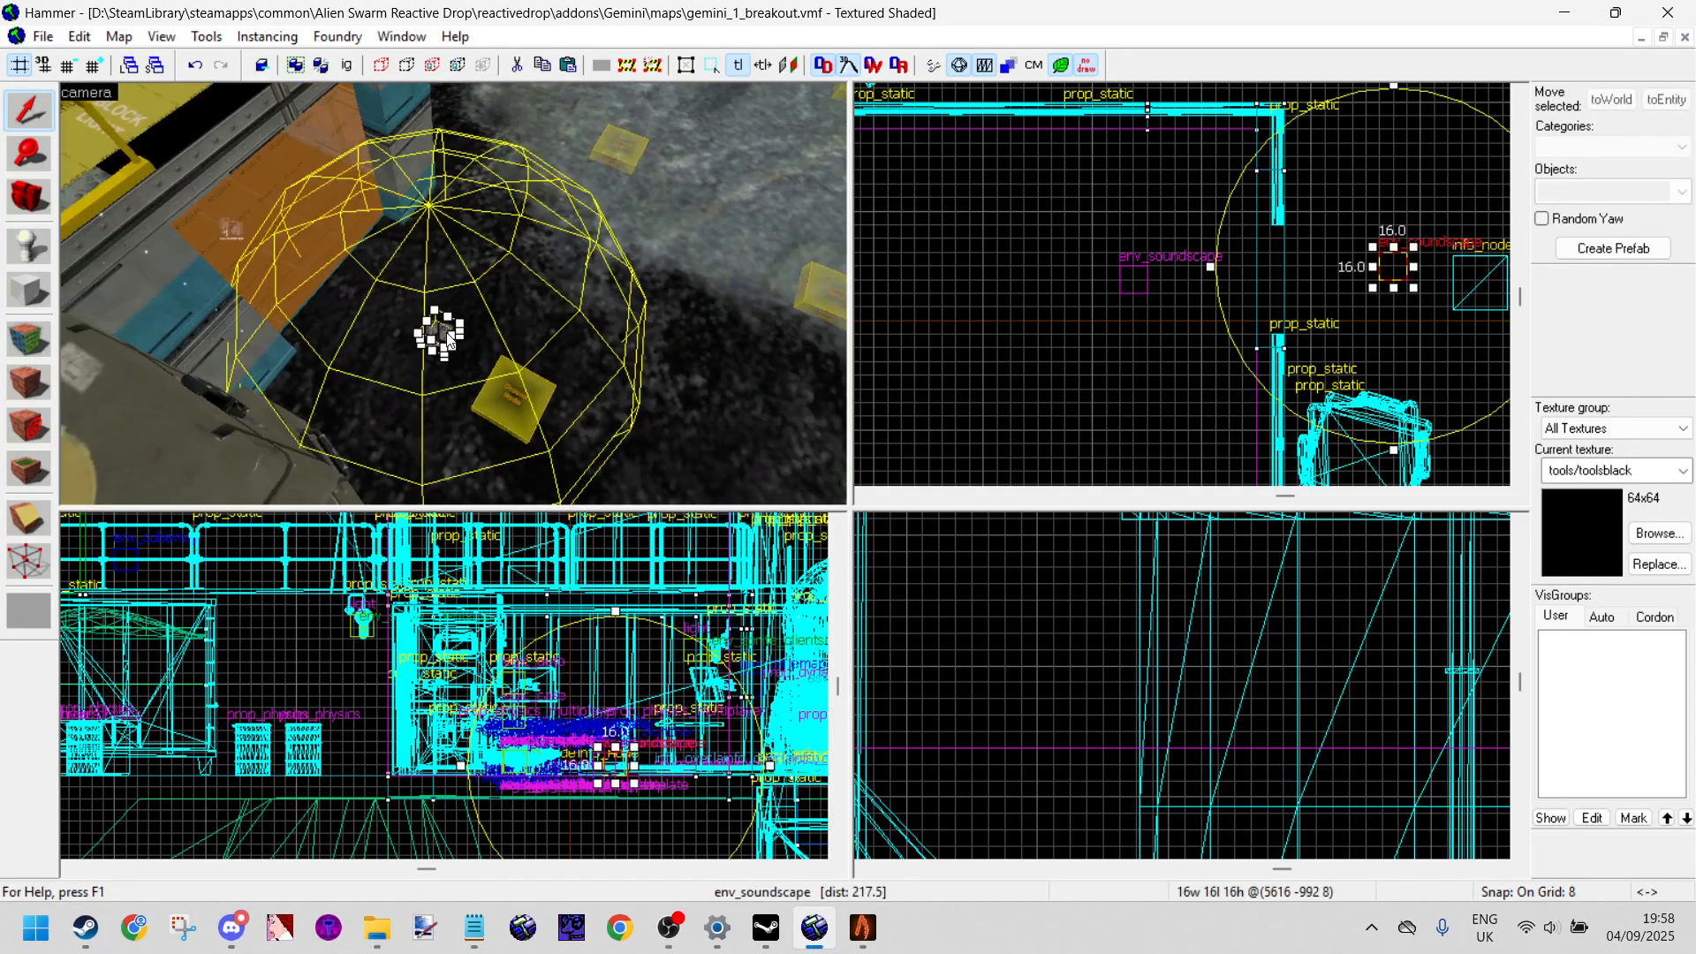
# Step: Examine the radius and soundscape properties of the env_soundscape outside the doorway, and close them
pyautogui.press('z')
pyautogui.press('z')
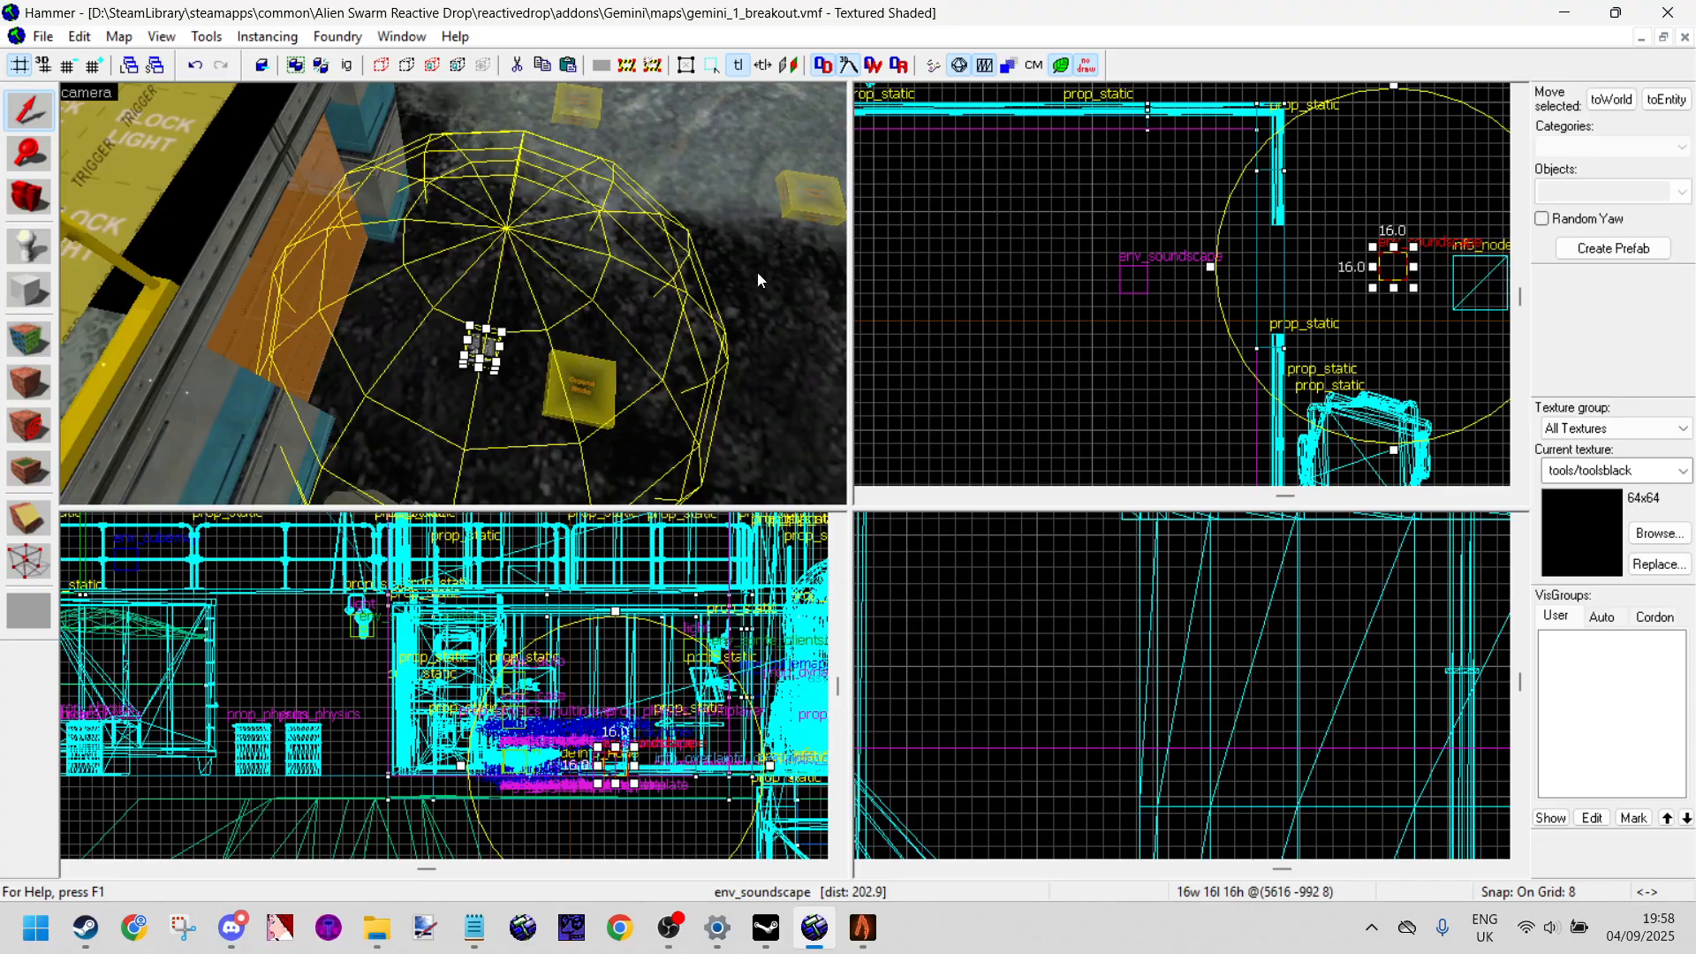
pyautogui.scroll(-3, 1272, 283)
pyautogui.scroll(3, 1298, 282)
pyautogui.rightClick(1303, 285)
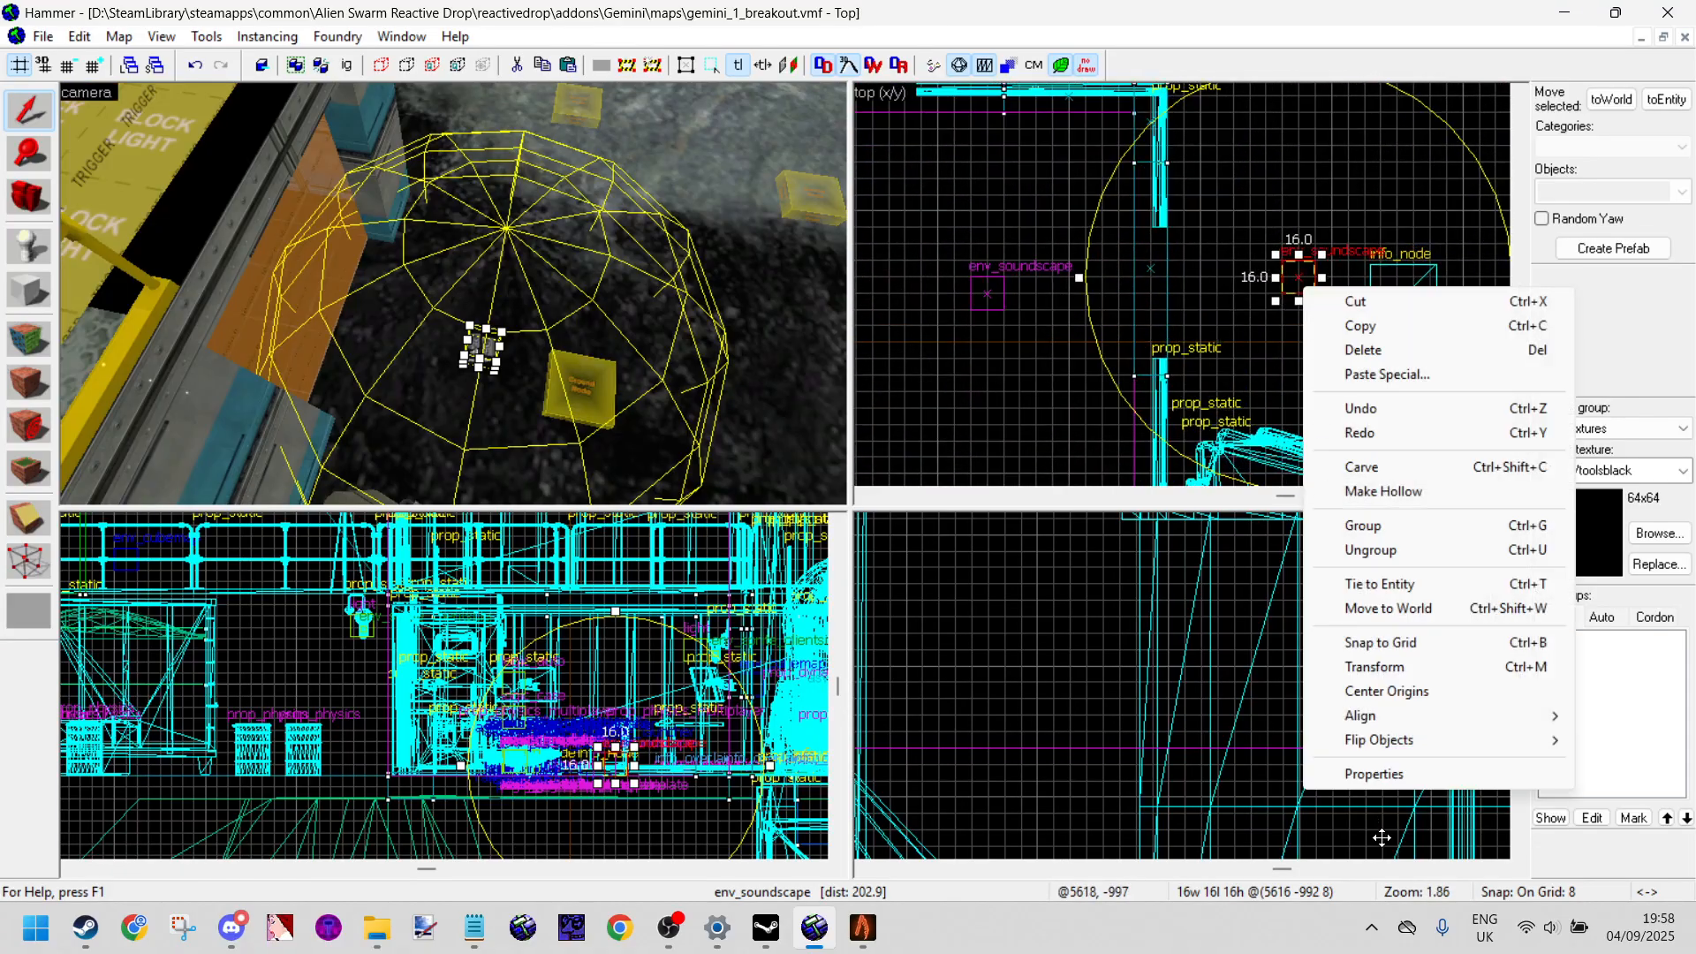
pyautogui.click(1374, 773)
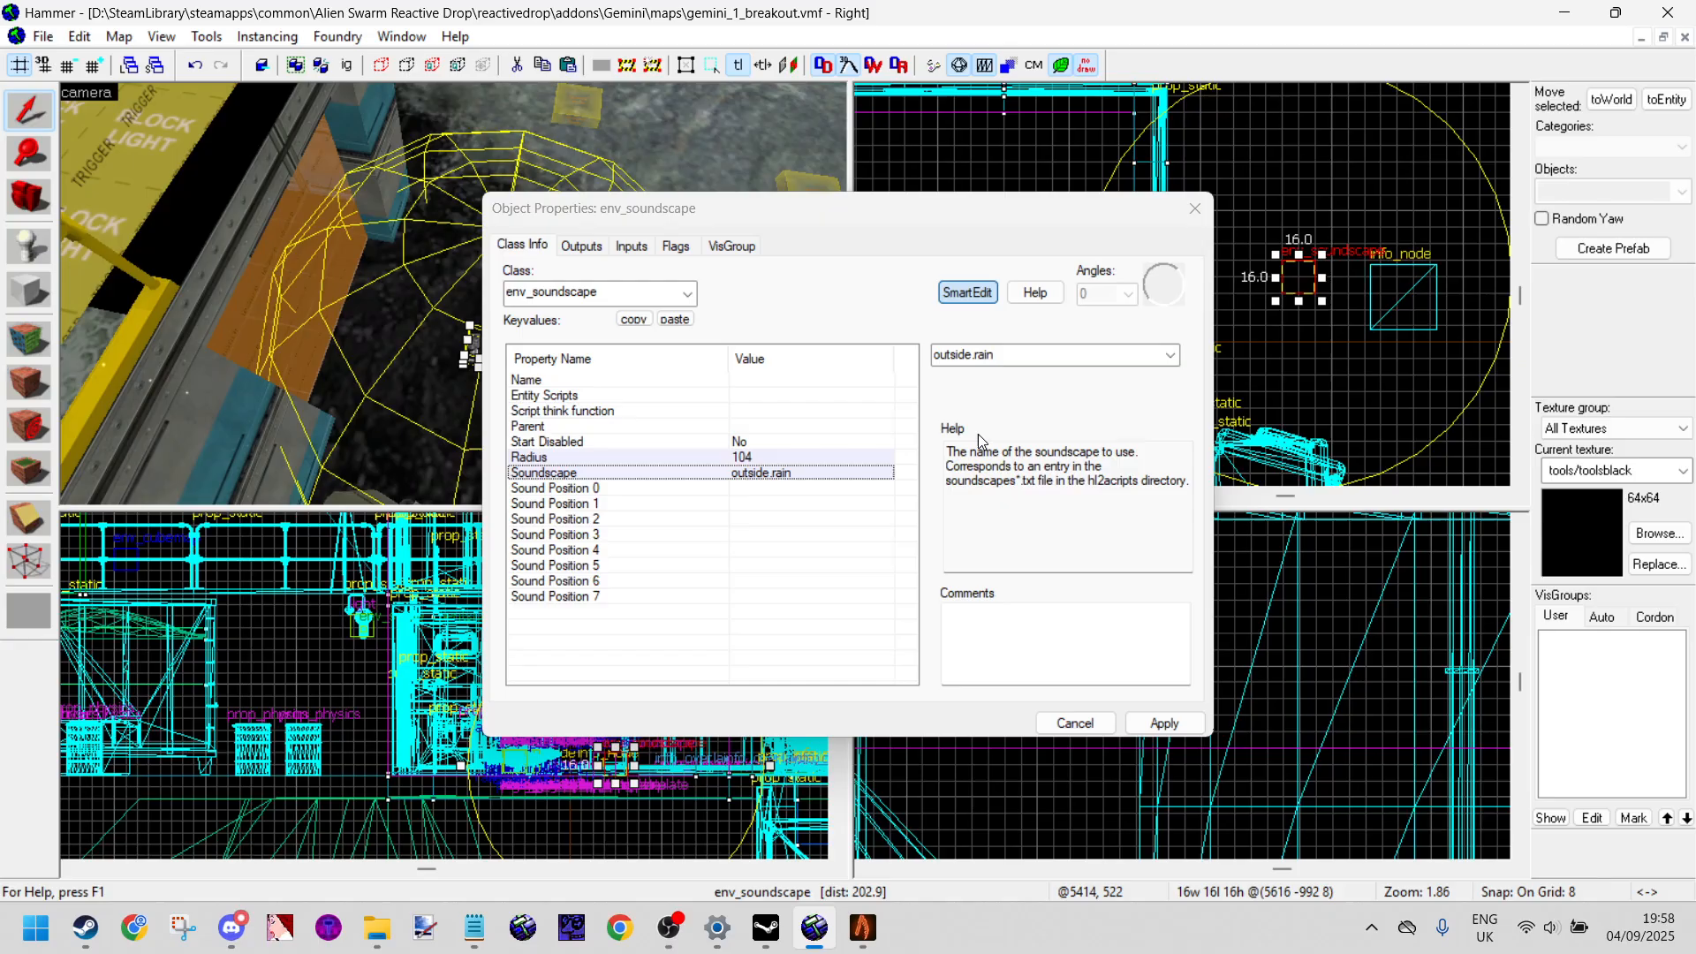
pyautogui.click(1195, 210)
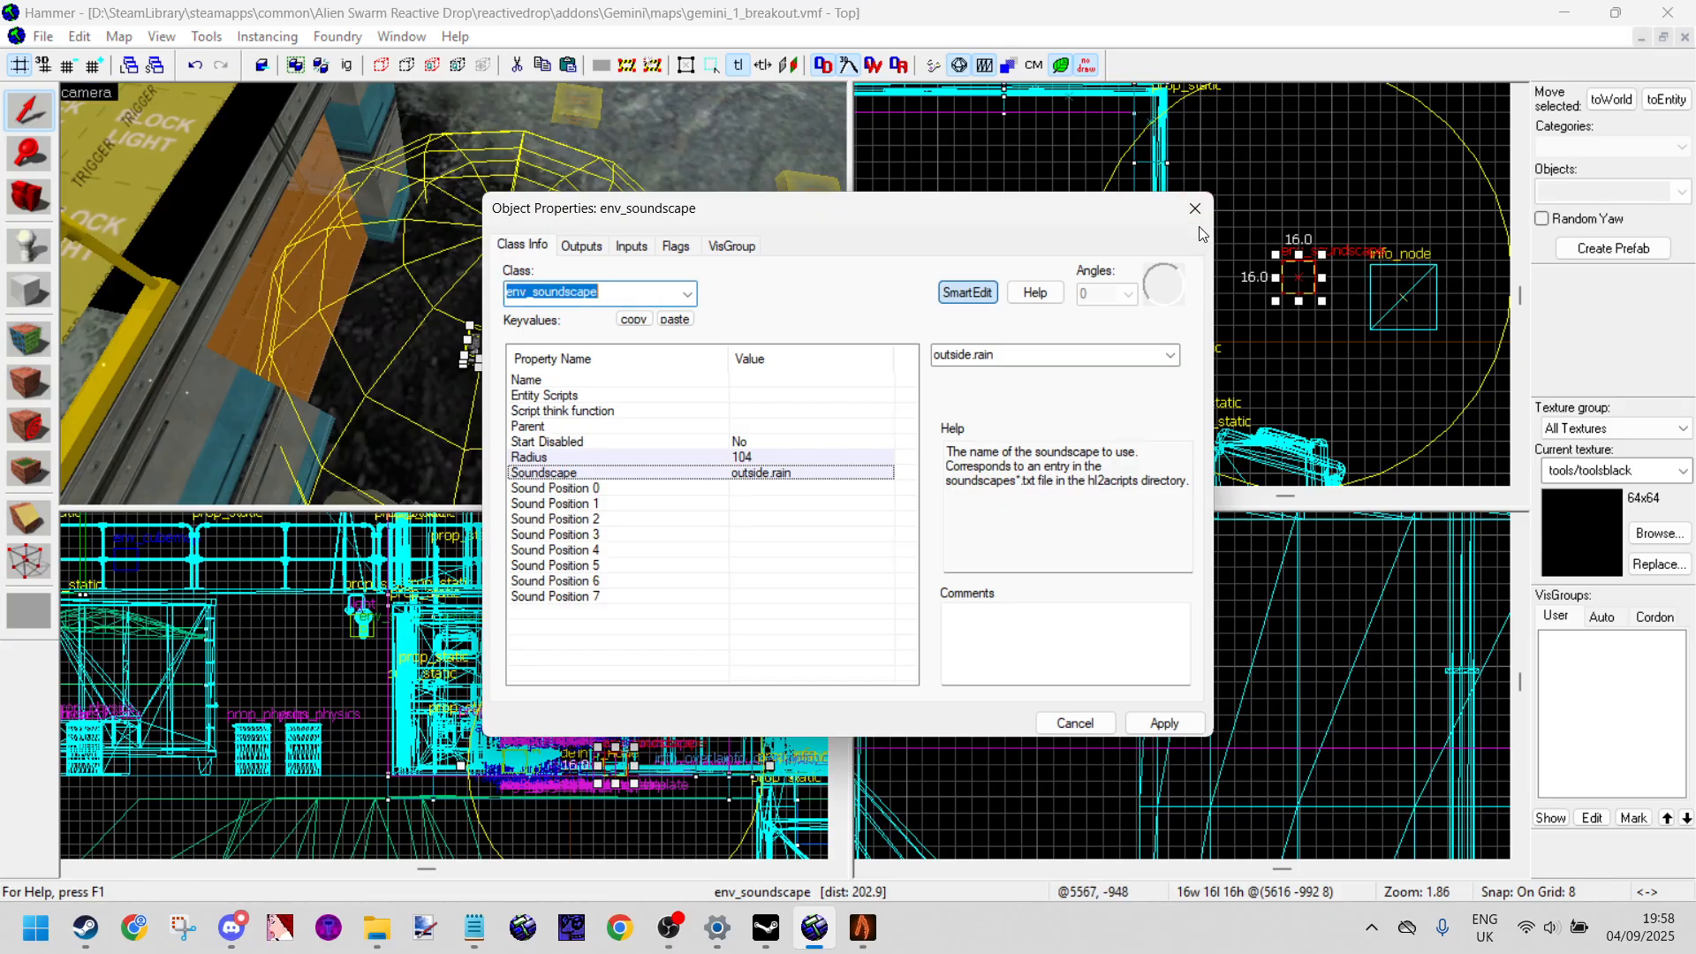
pyautogui.click(1195, 211)
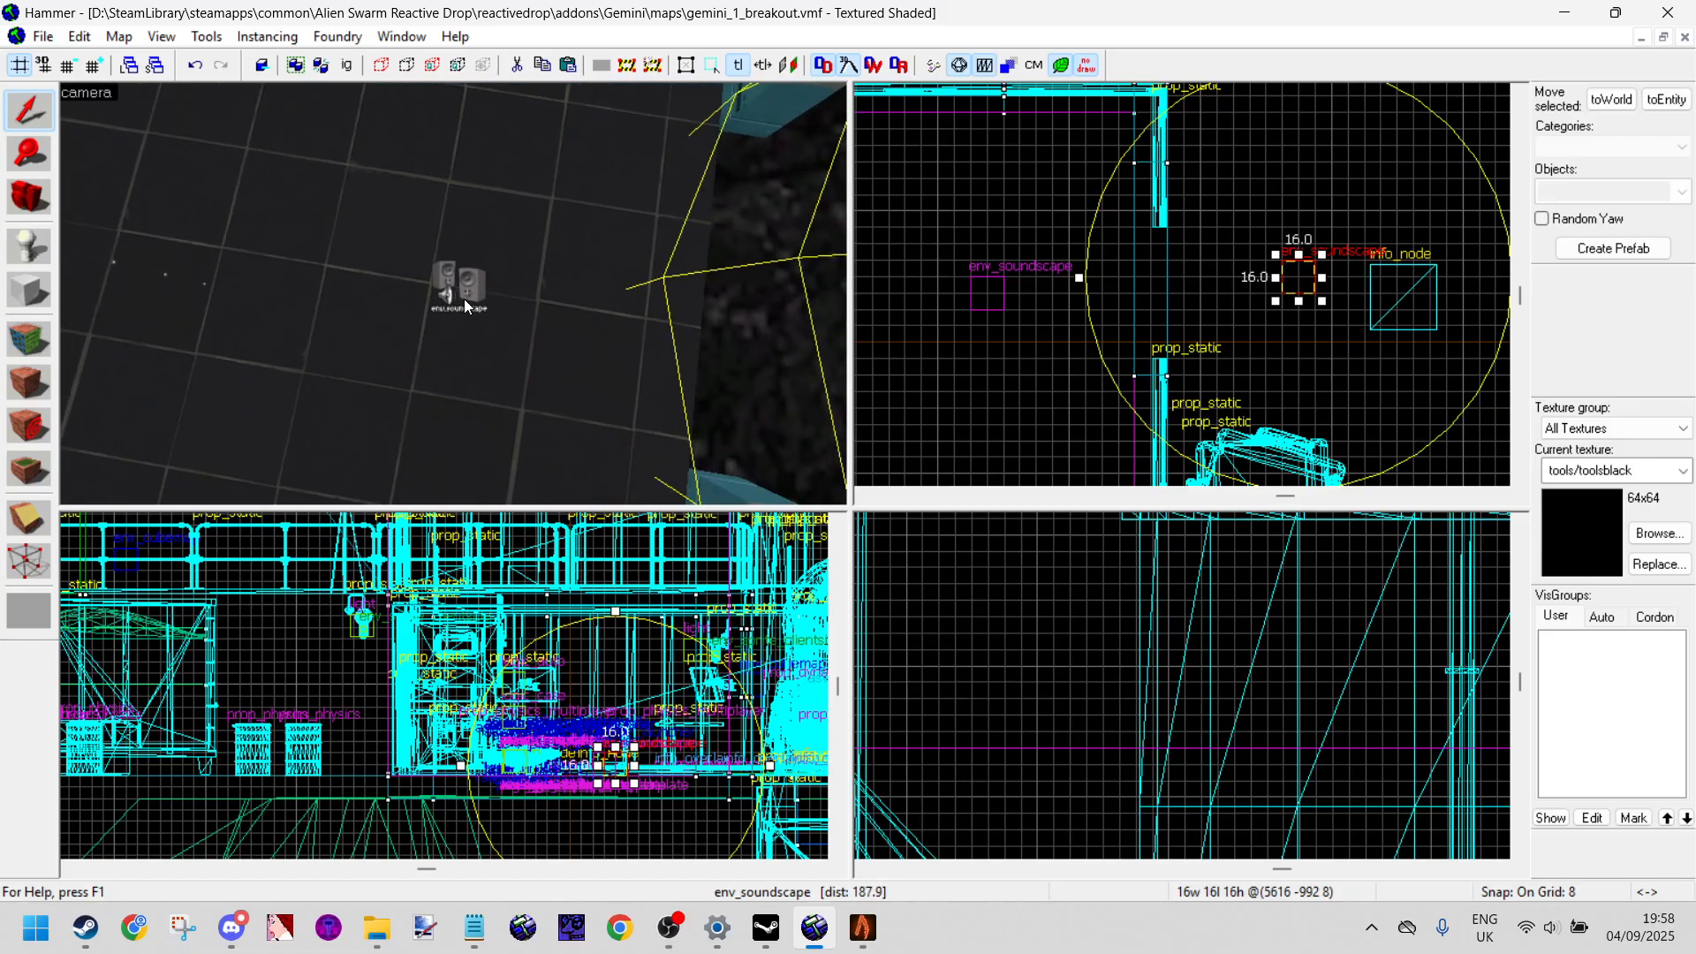
# Step: Check the properties of the env_soundscape inside the building, close them and inspect its radius across the room
pyautogui.doubleClick(464, 299)
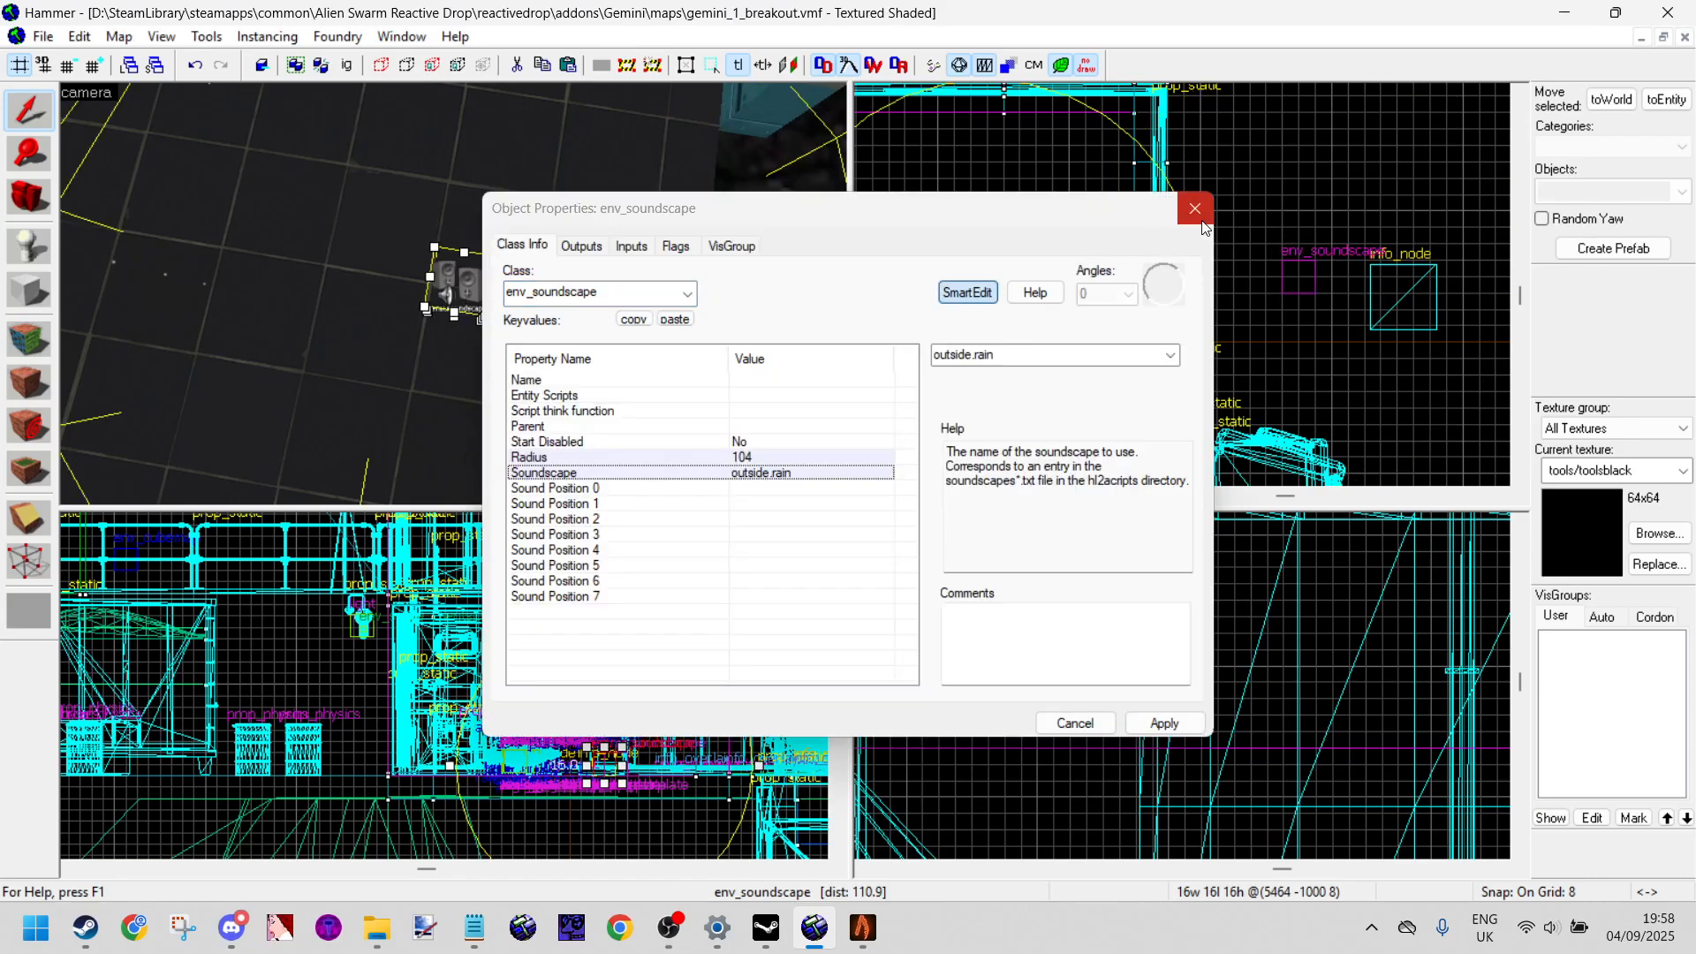
pyautogui.press('Escape')
pyautogui.press('z')
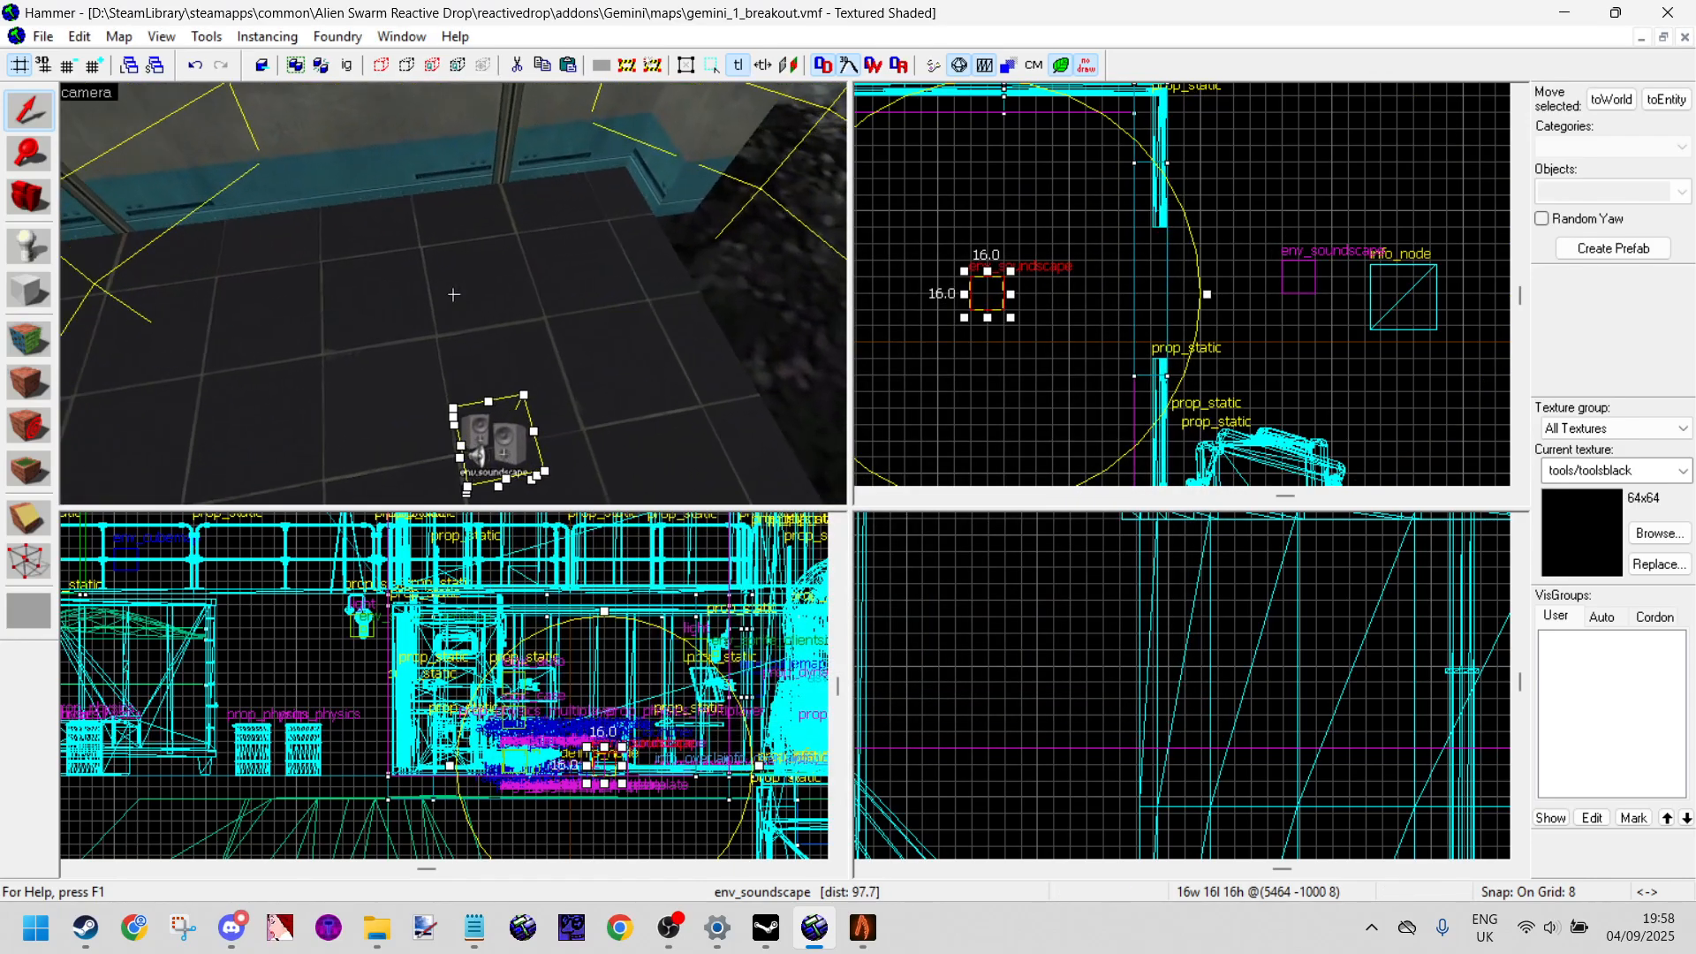
pyautogui.press('s')
pyautogui.press('a')
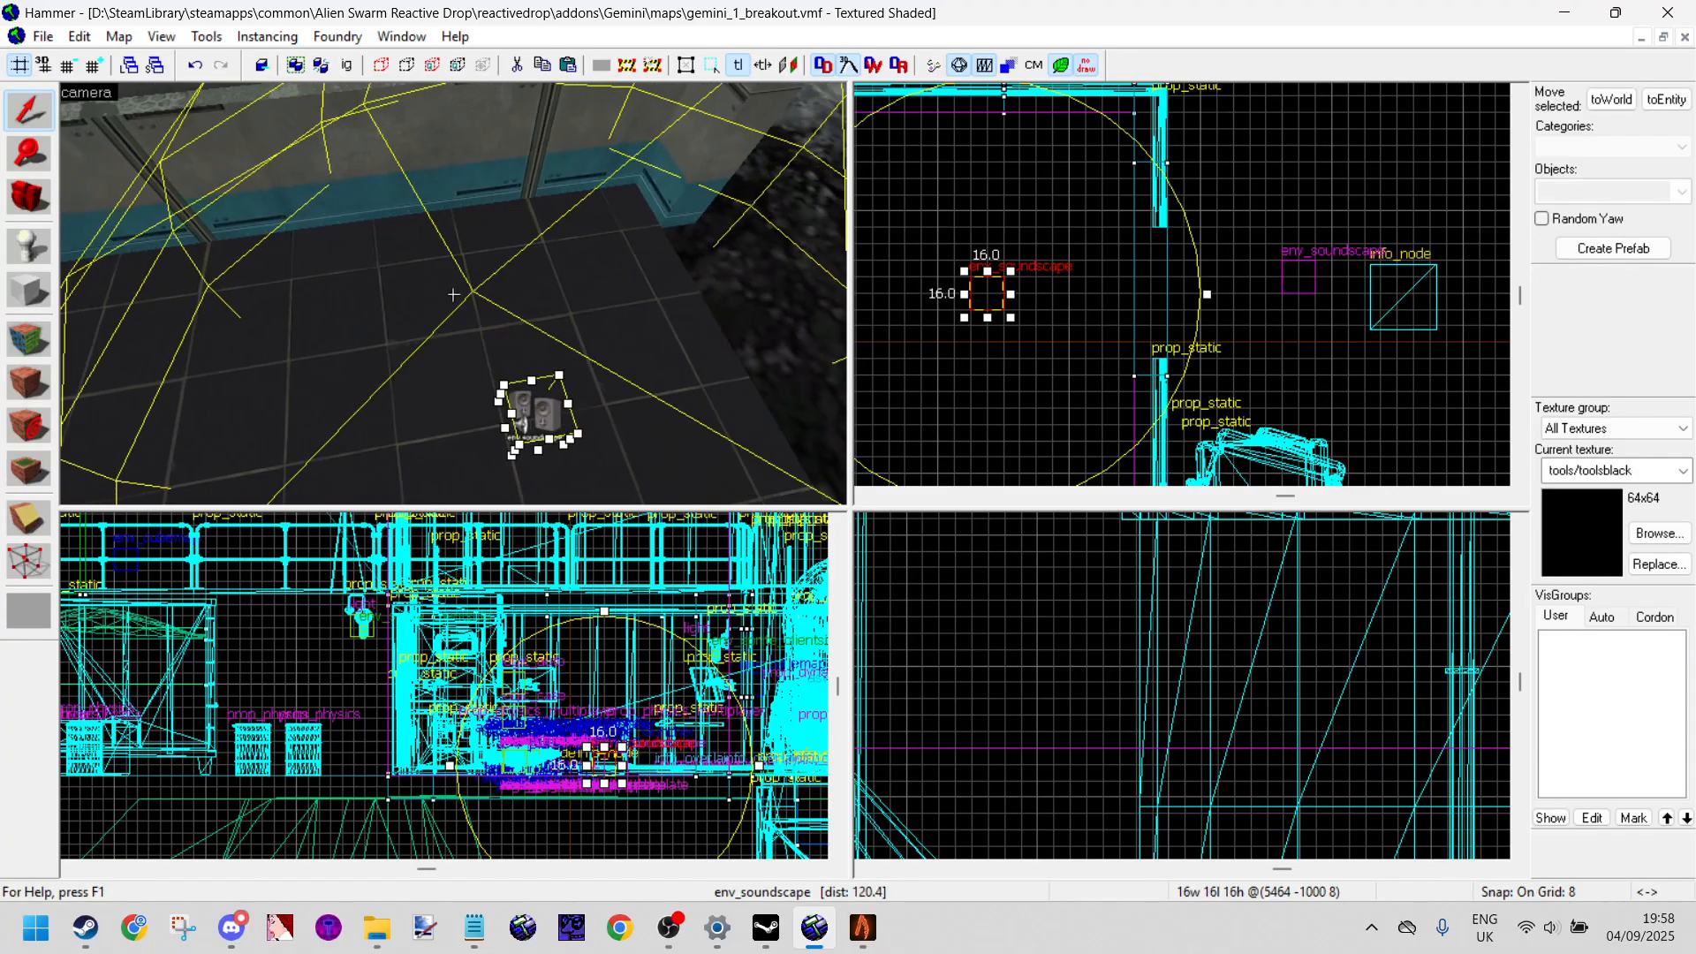
pyautogui.press('s')
pyautogui.press('d')
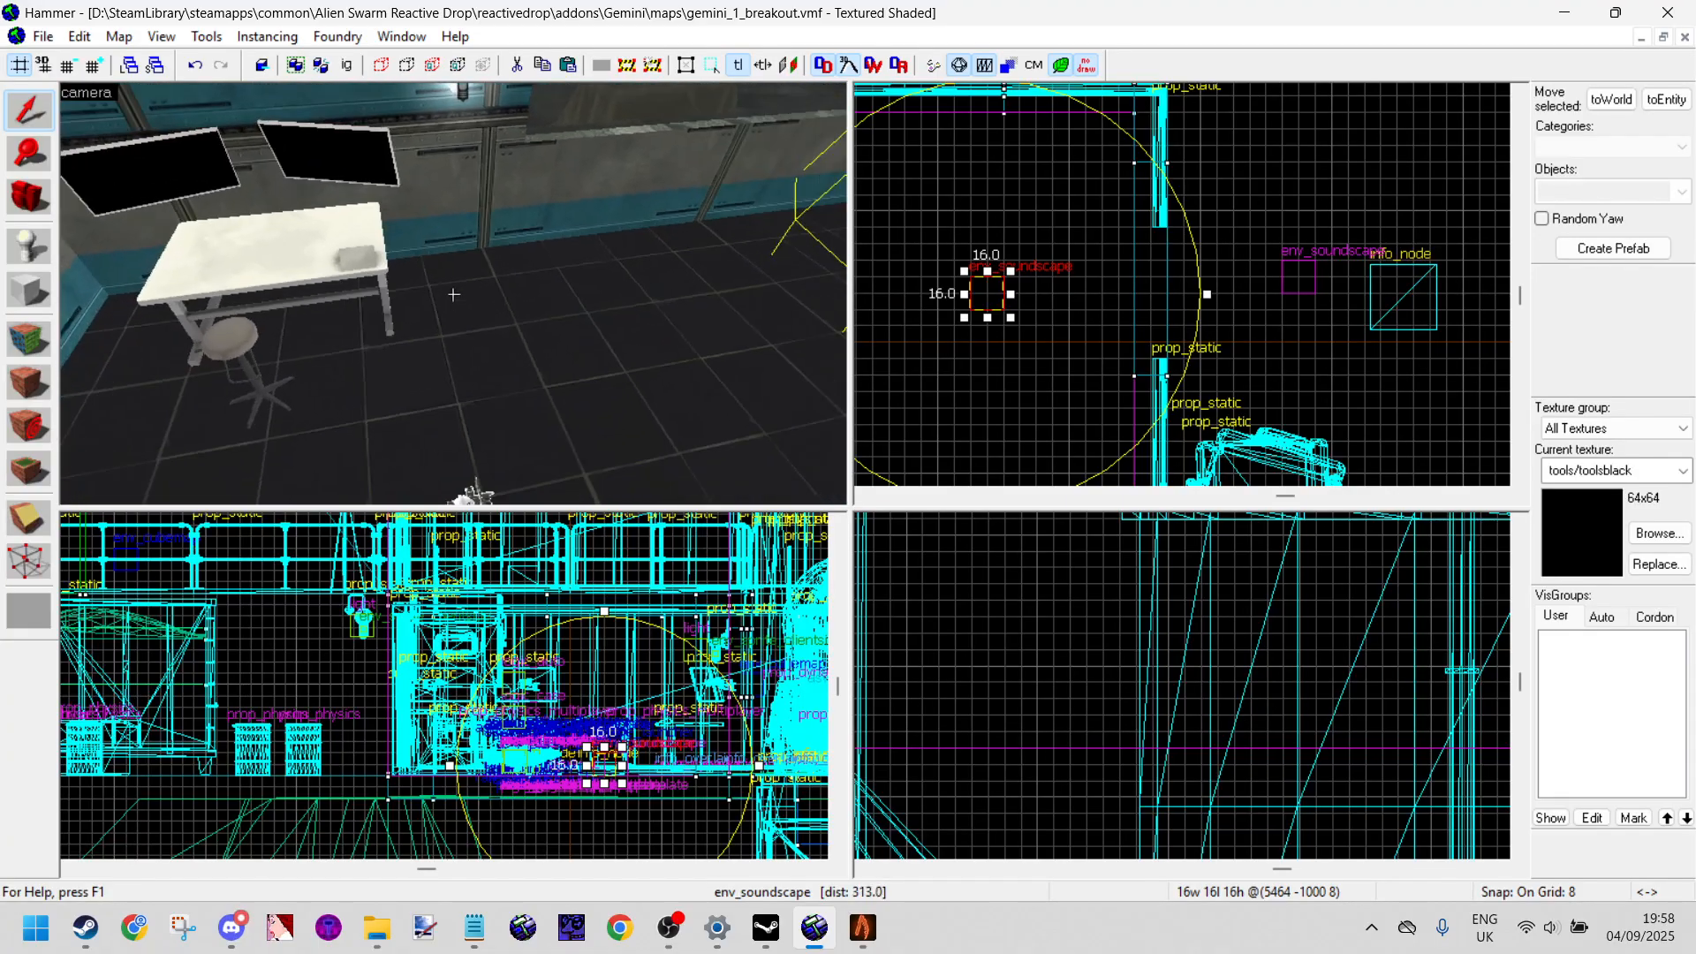
pyautogui.press('w')
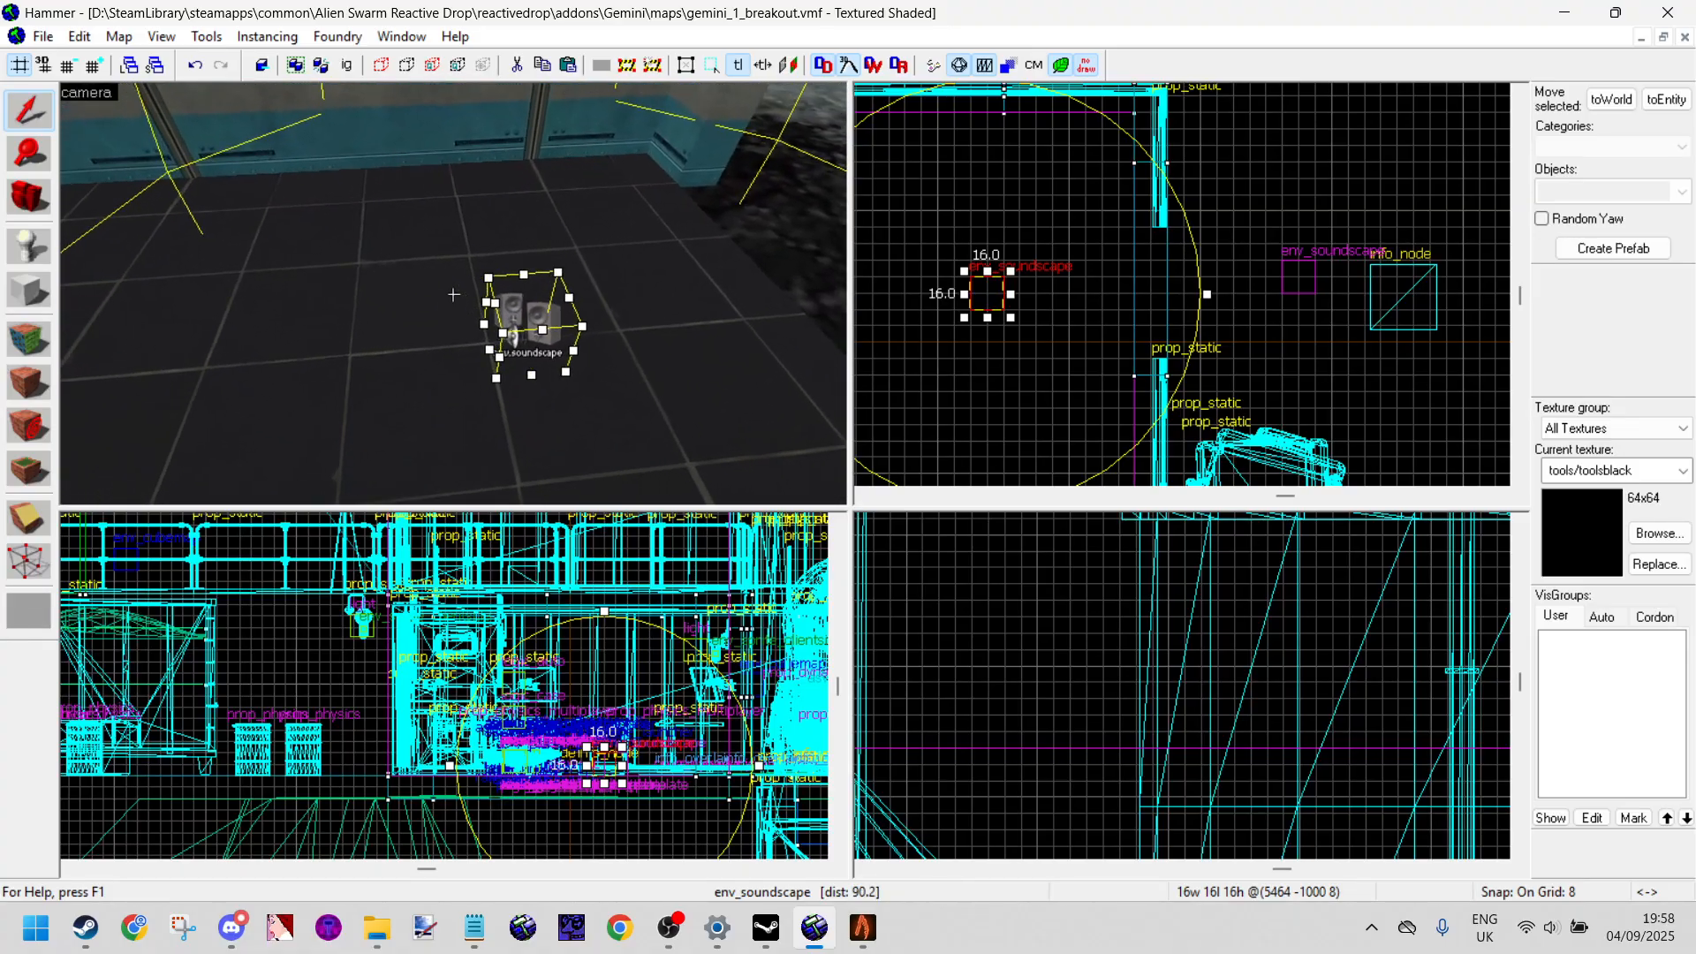
pyautogui.press('s')
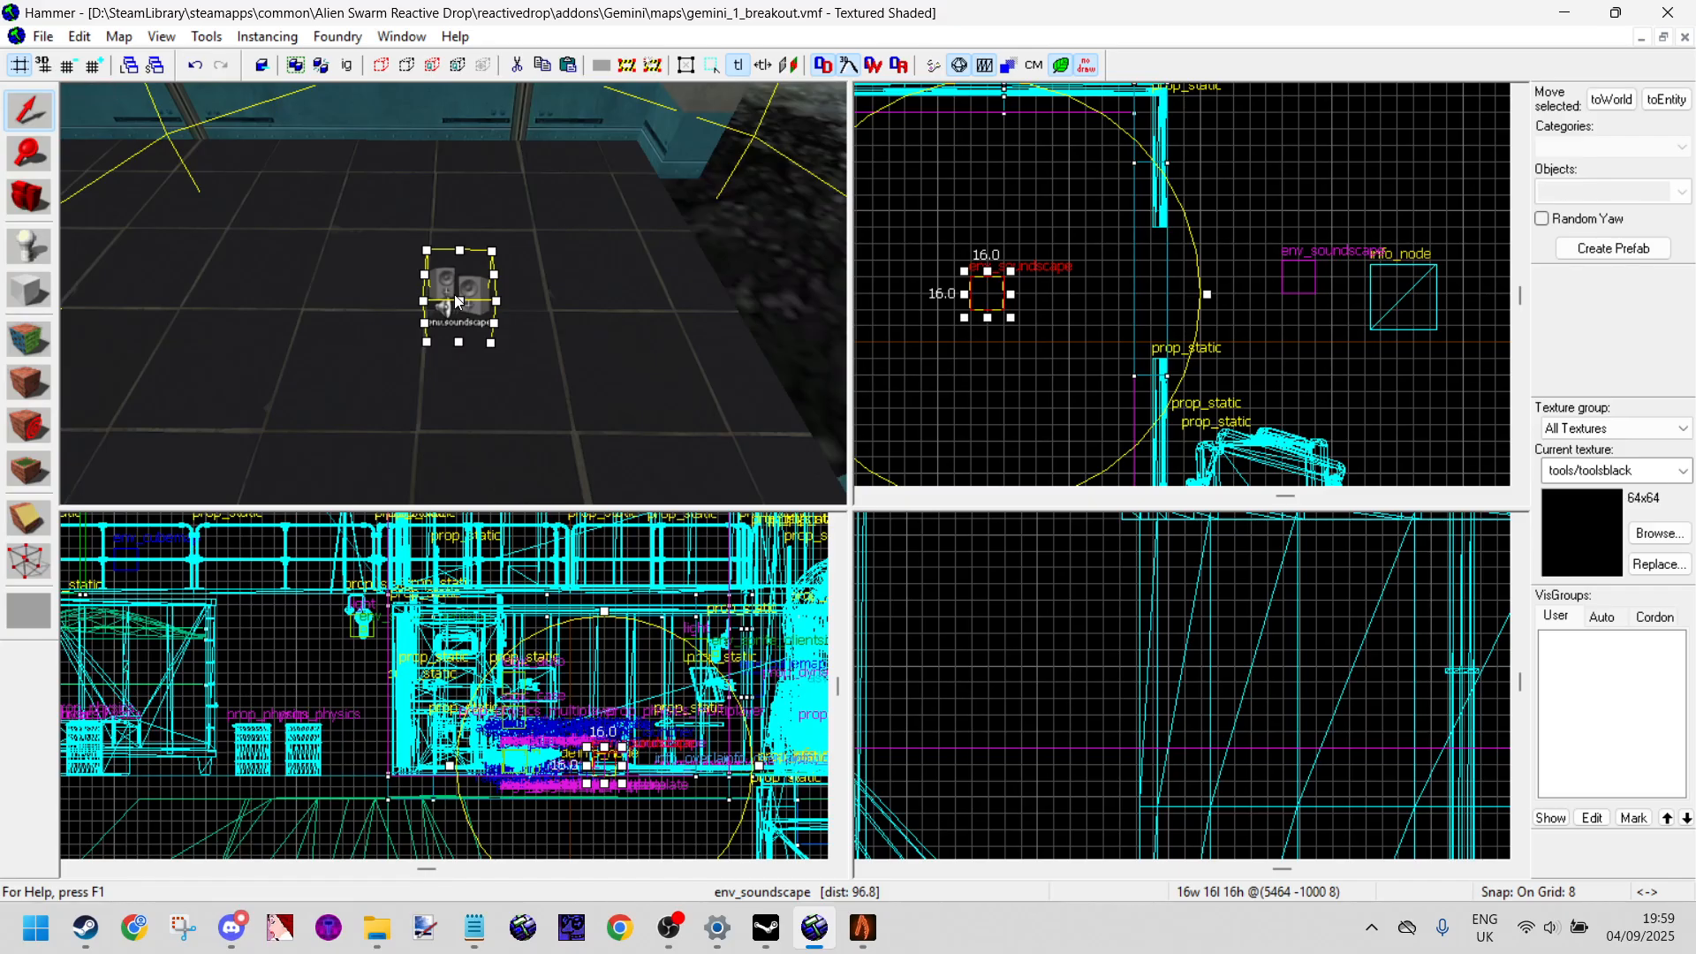
# Step: Take a close look at the env_soundscape on the building's floor and deselect it
pyautogui.press('z')
pyautogui.press('d')
pyautogui.press('a')
pyautogui.press('w')
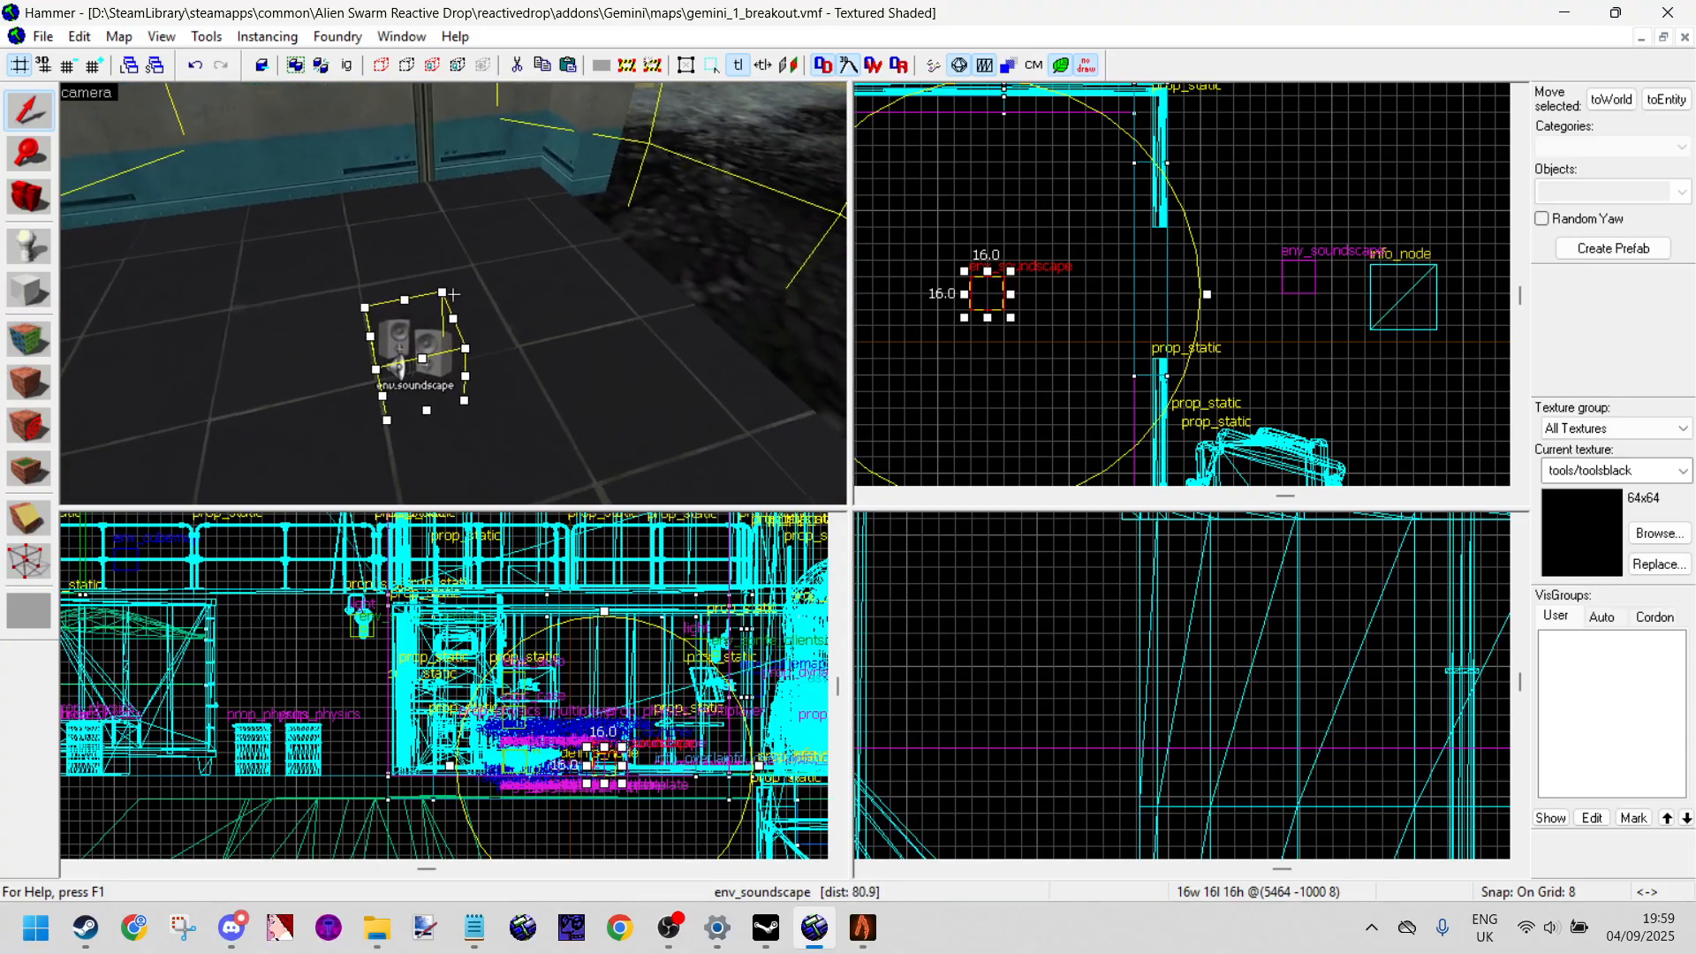
pyautogui.press('z')
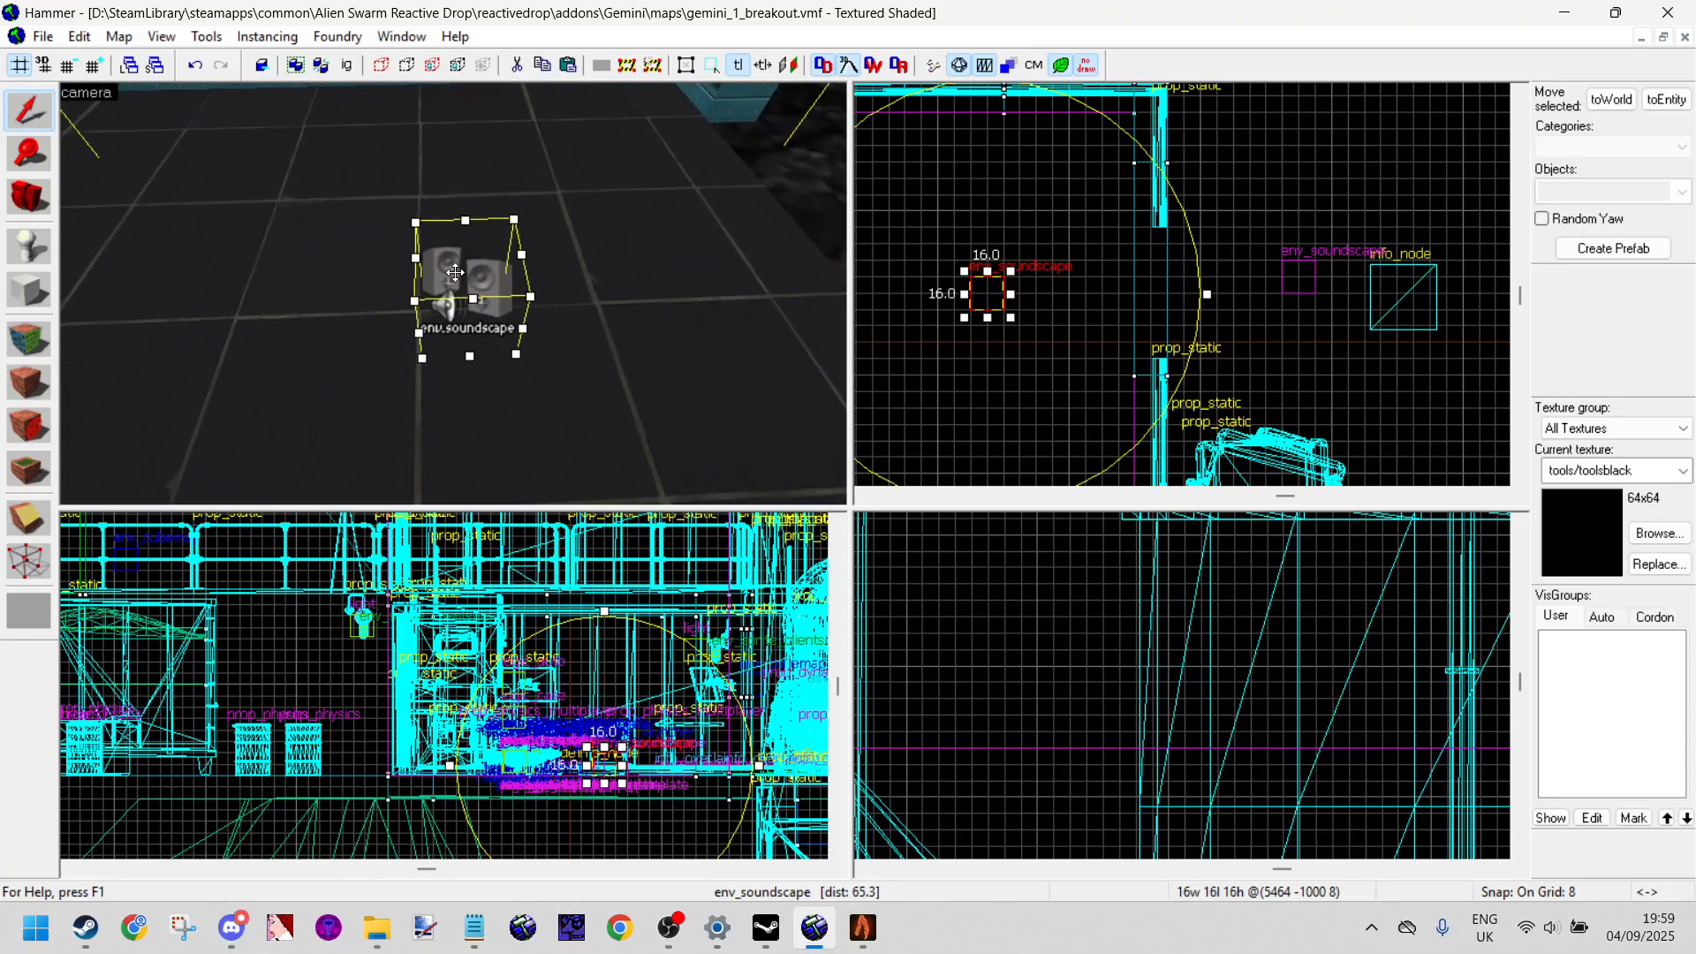
pyautogui.press('Escape')
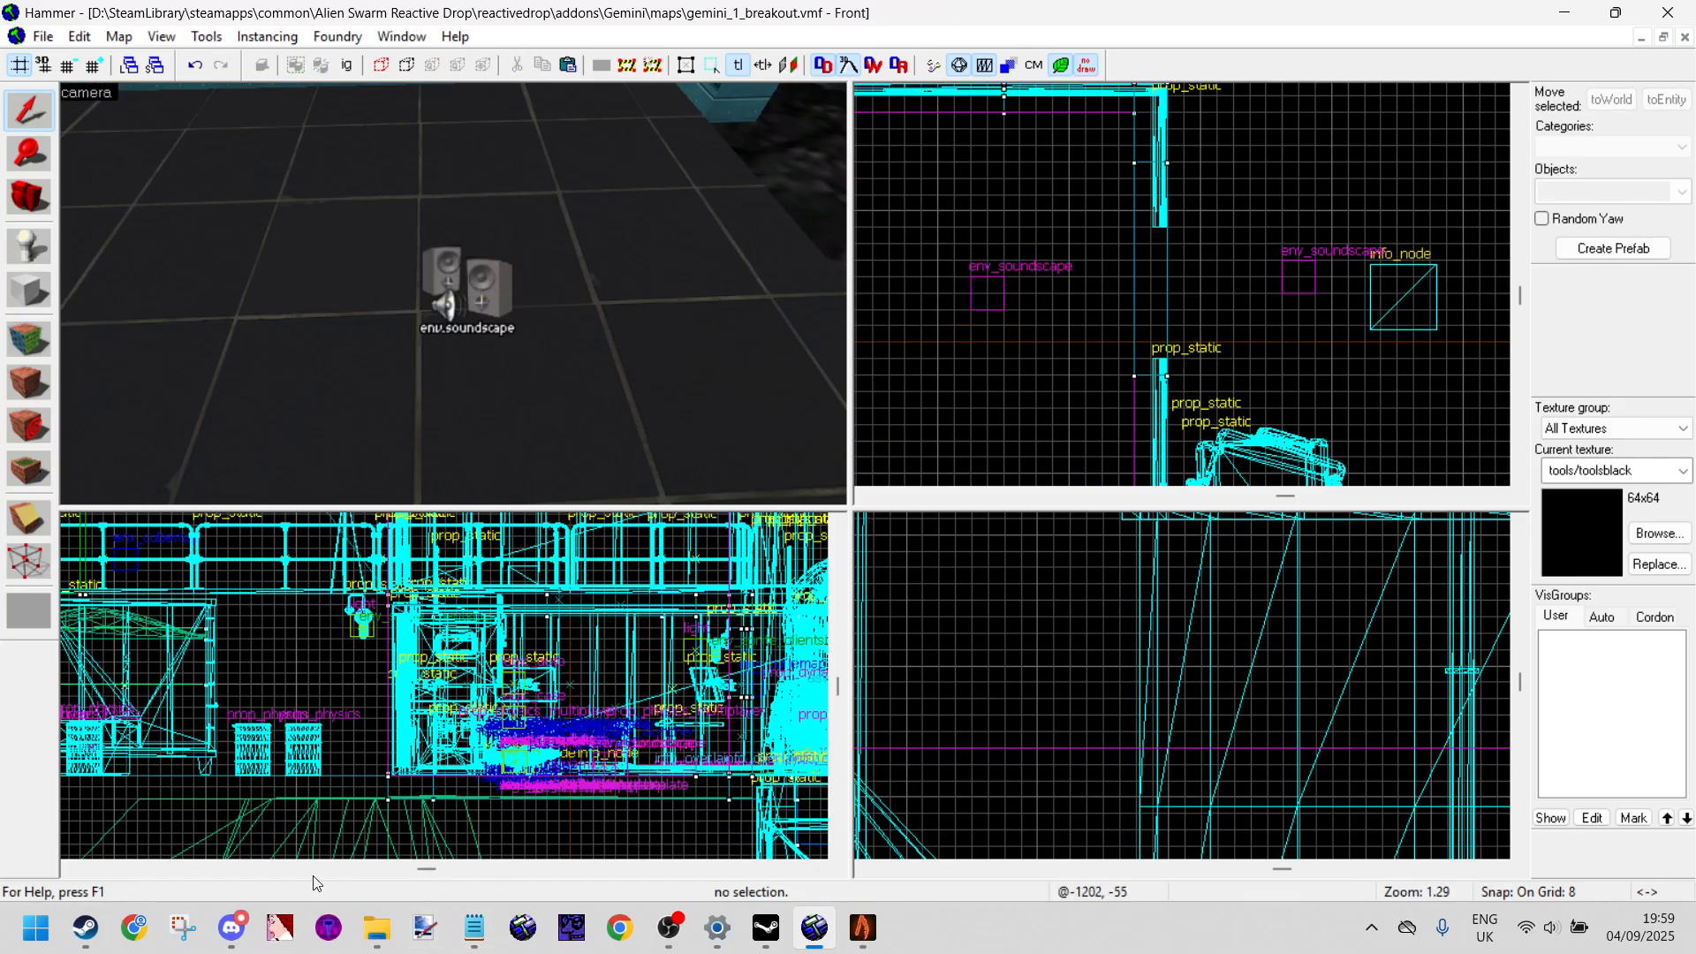
# Step: Switch to File Explorer and open the scripts folder directly inside Alien Swarm Reactive Drop's reactivedrop folder
pyautogui.click(375, 929)
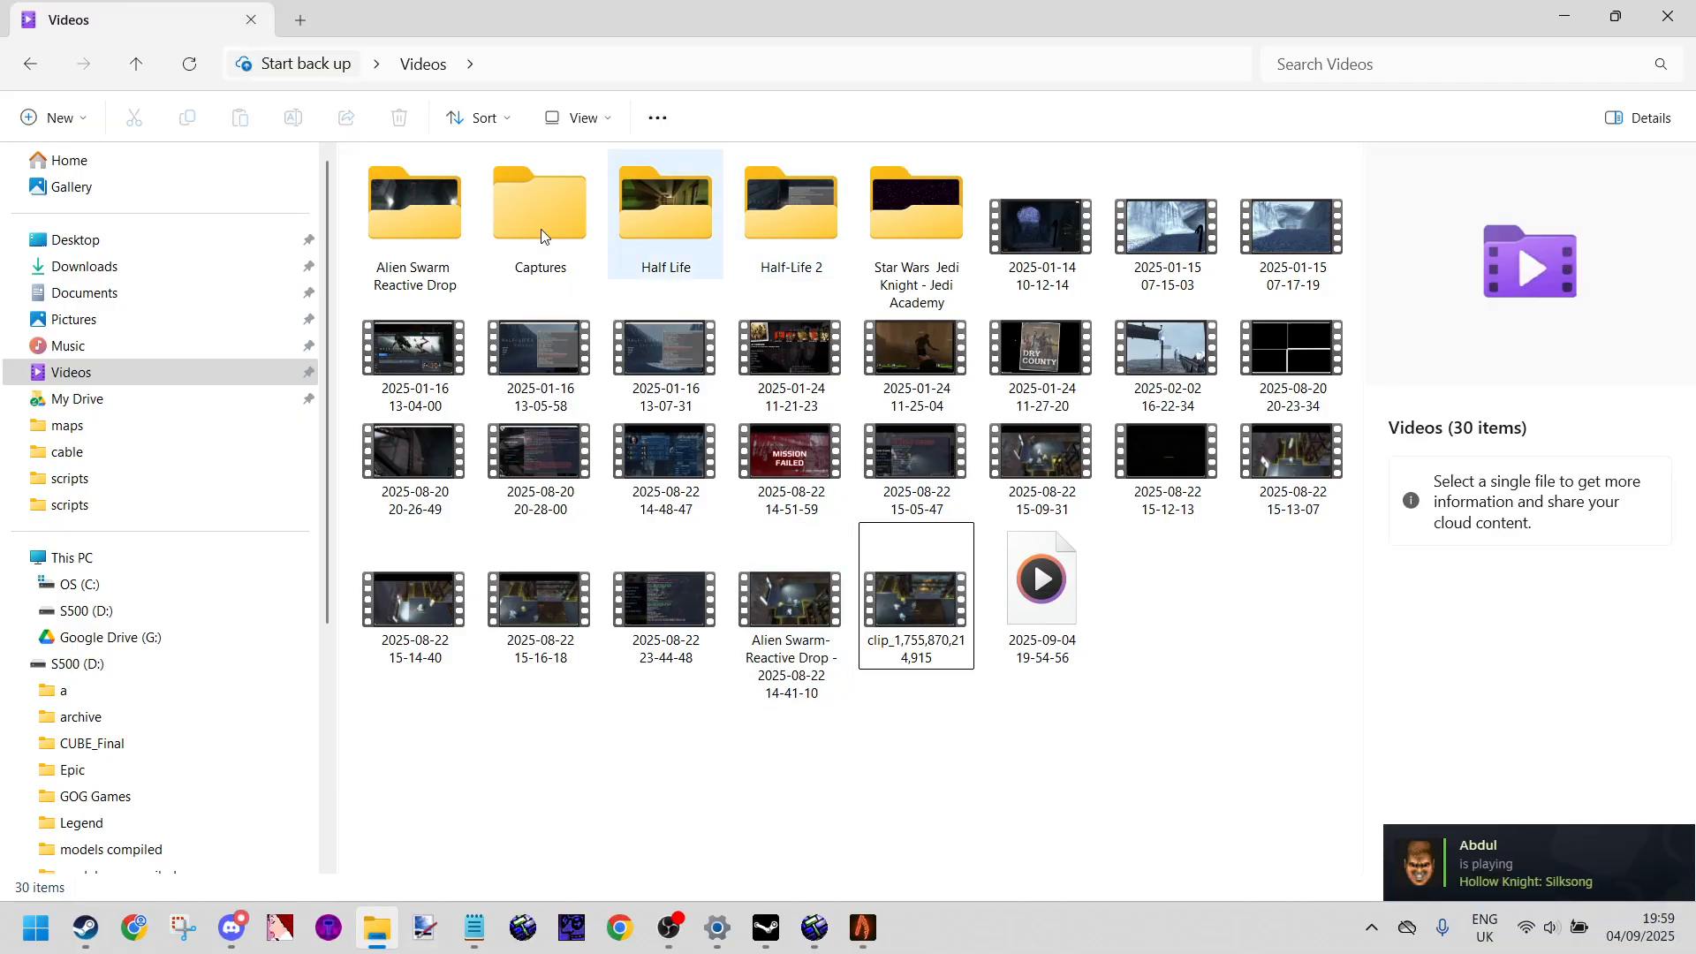
pyautogui.click(86, 478)
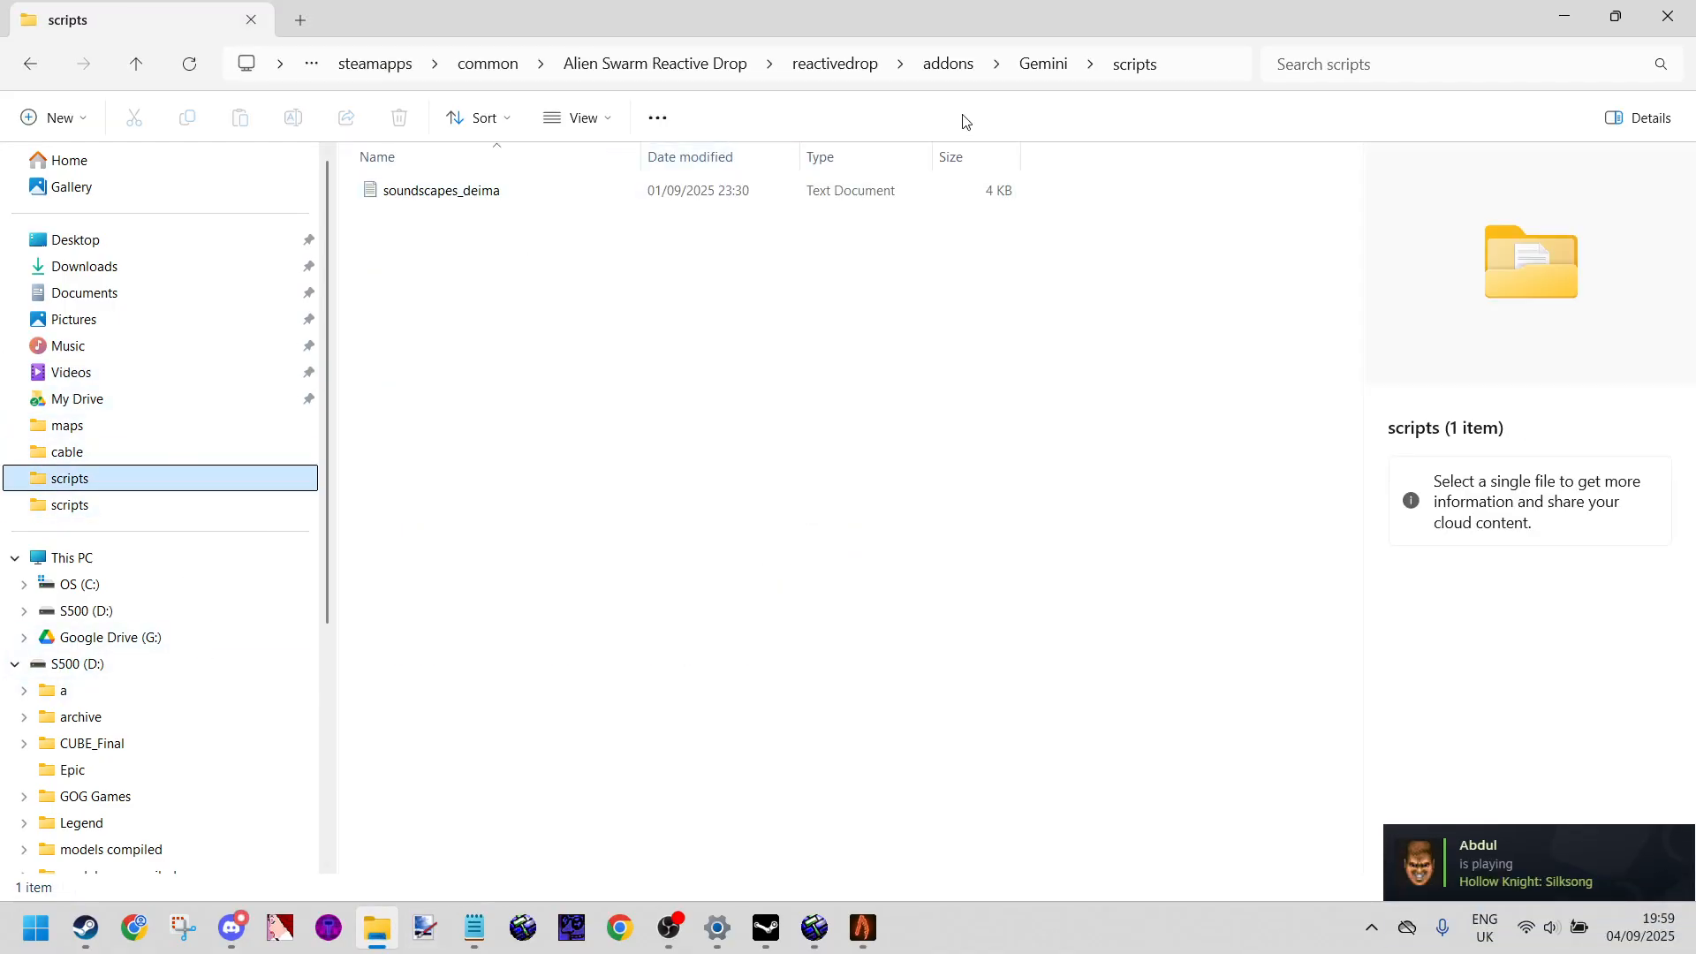
pyautogui.click(855, 65)
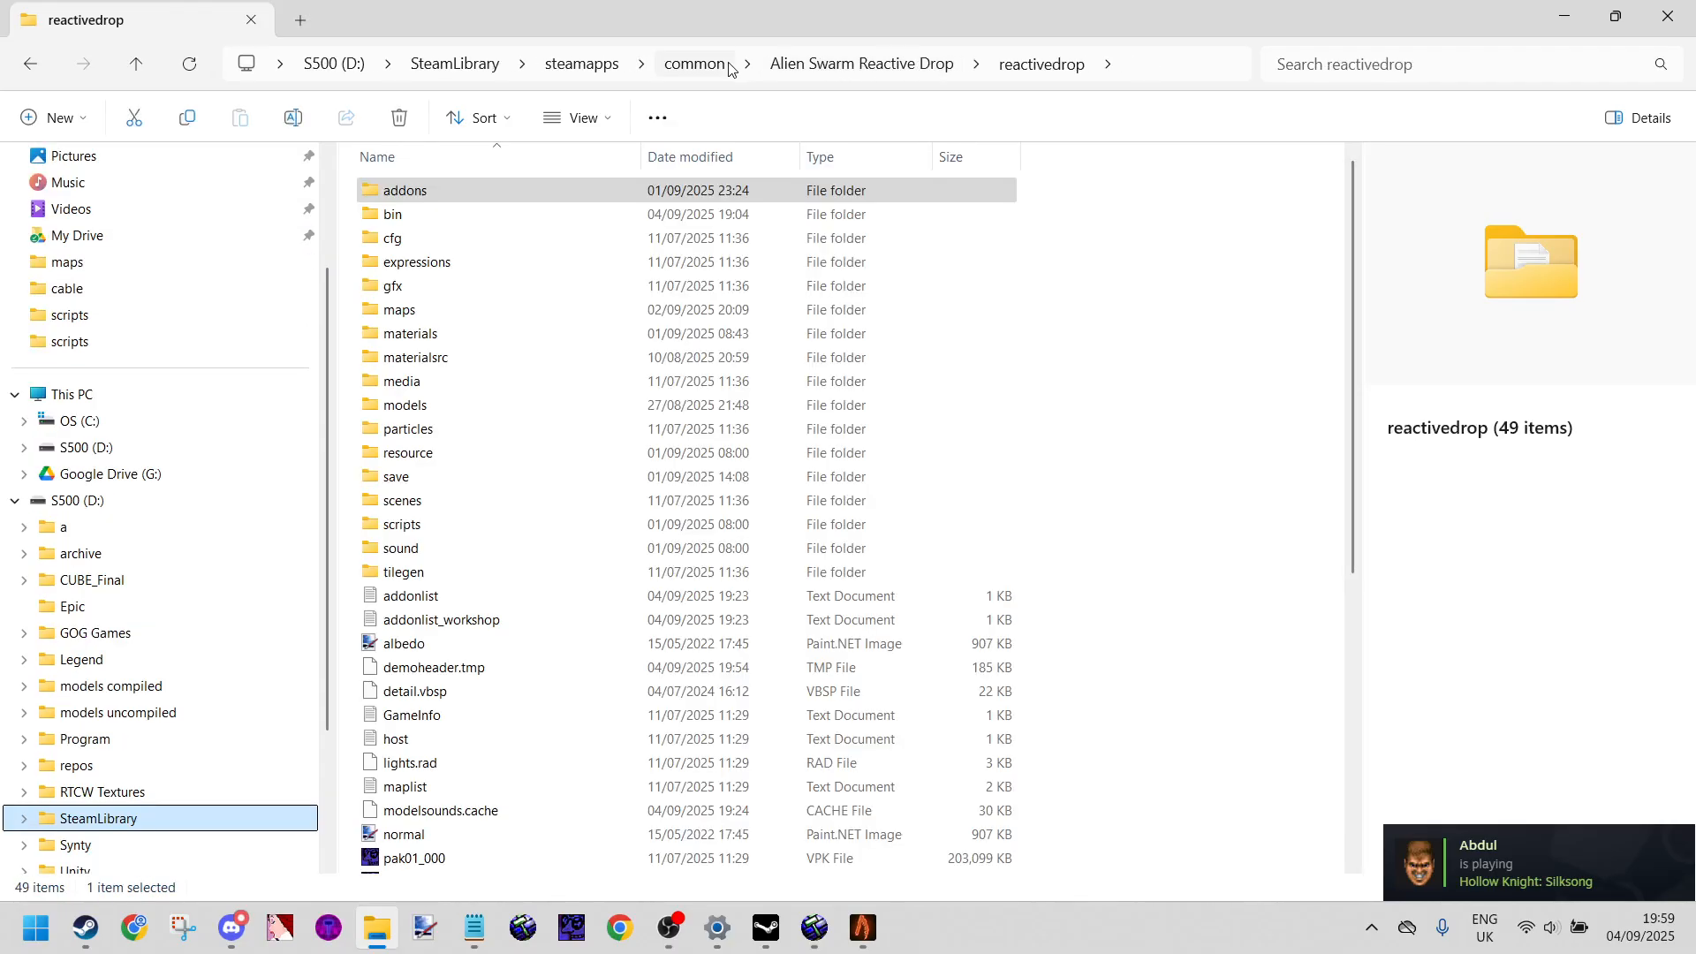
pyautogui.doubleClick(402, 524)
# Step: Find the soundscape scripts in the folder and open the soundscapes_industrial text file
pyautogui.scroll(-8, 693, 371)
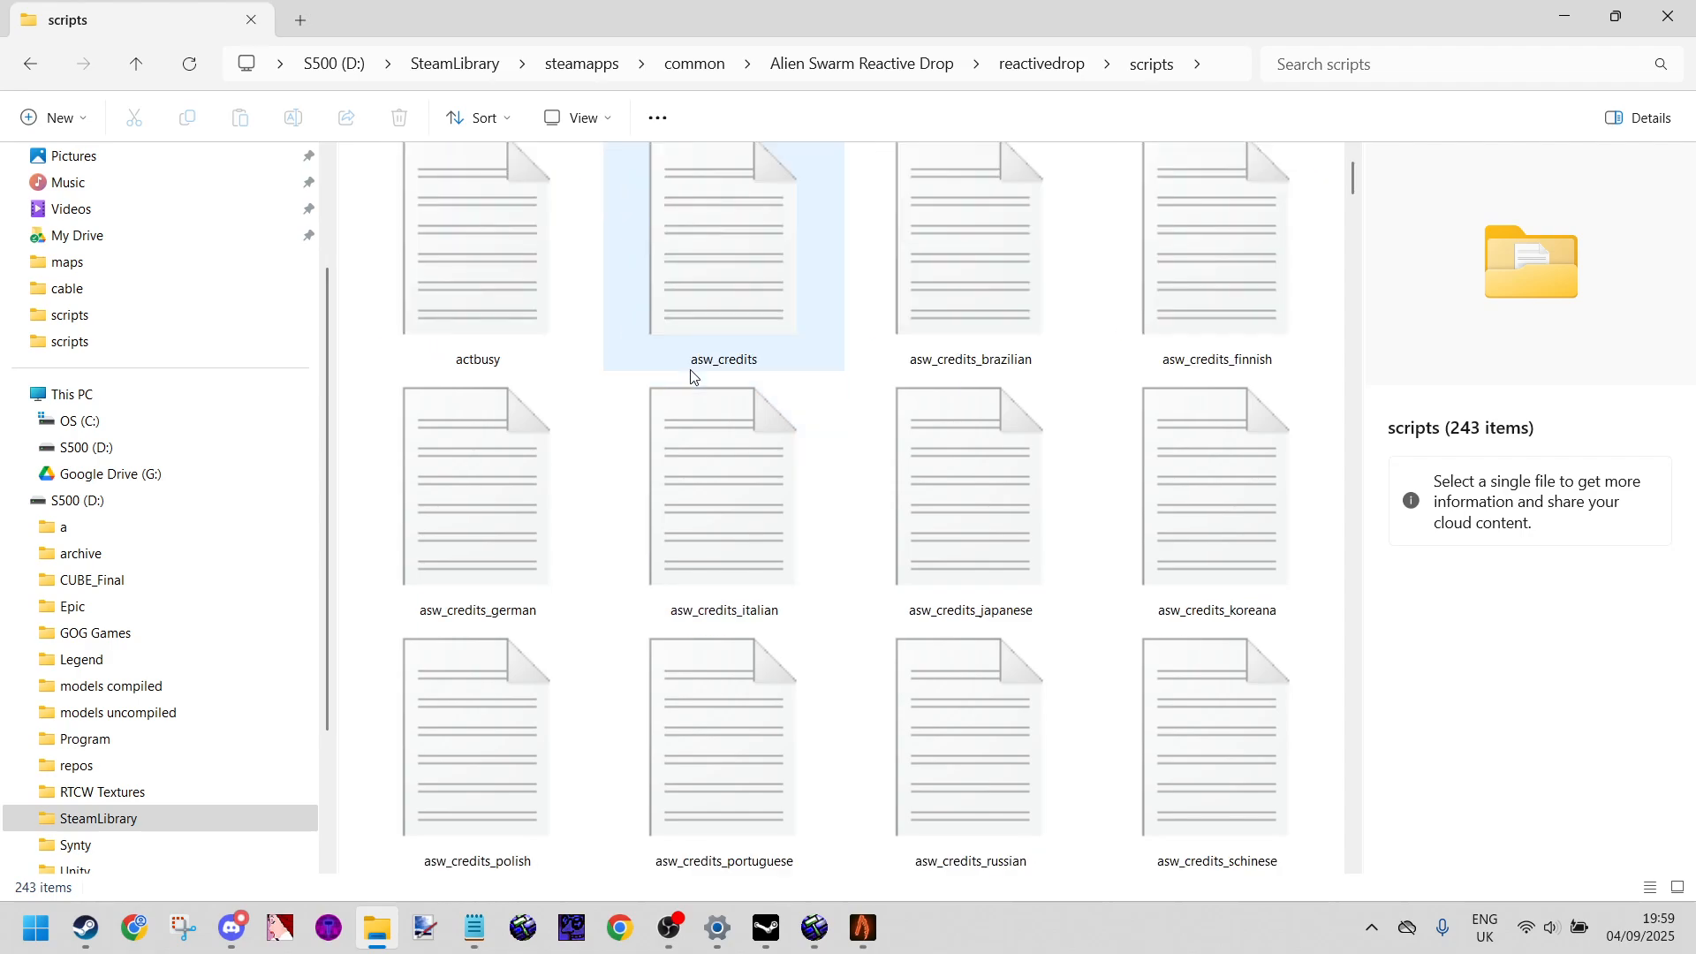
pyautogui.scroll(6, 815, 461)
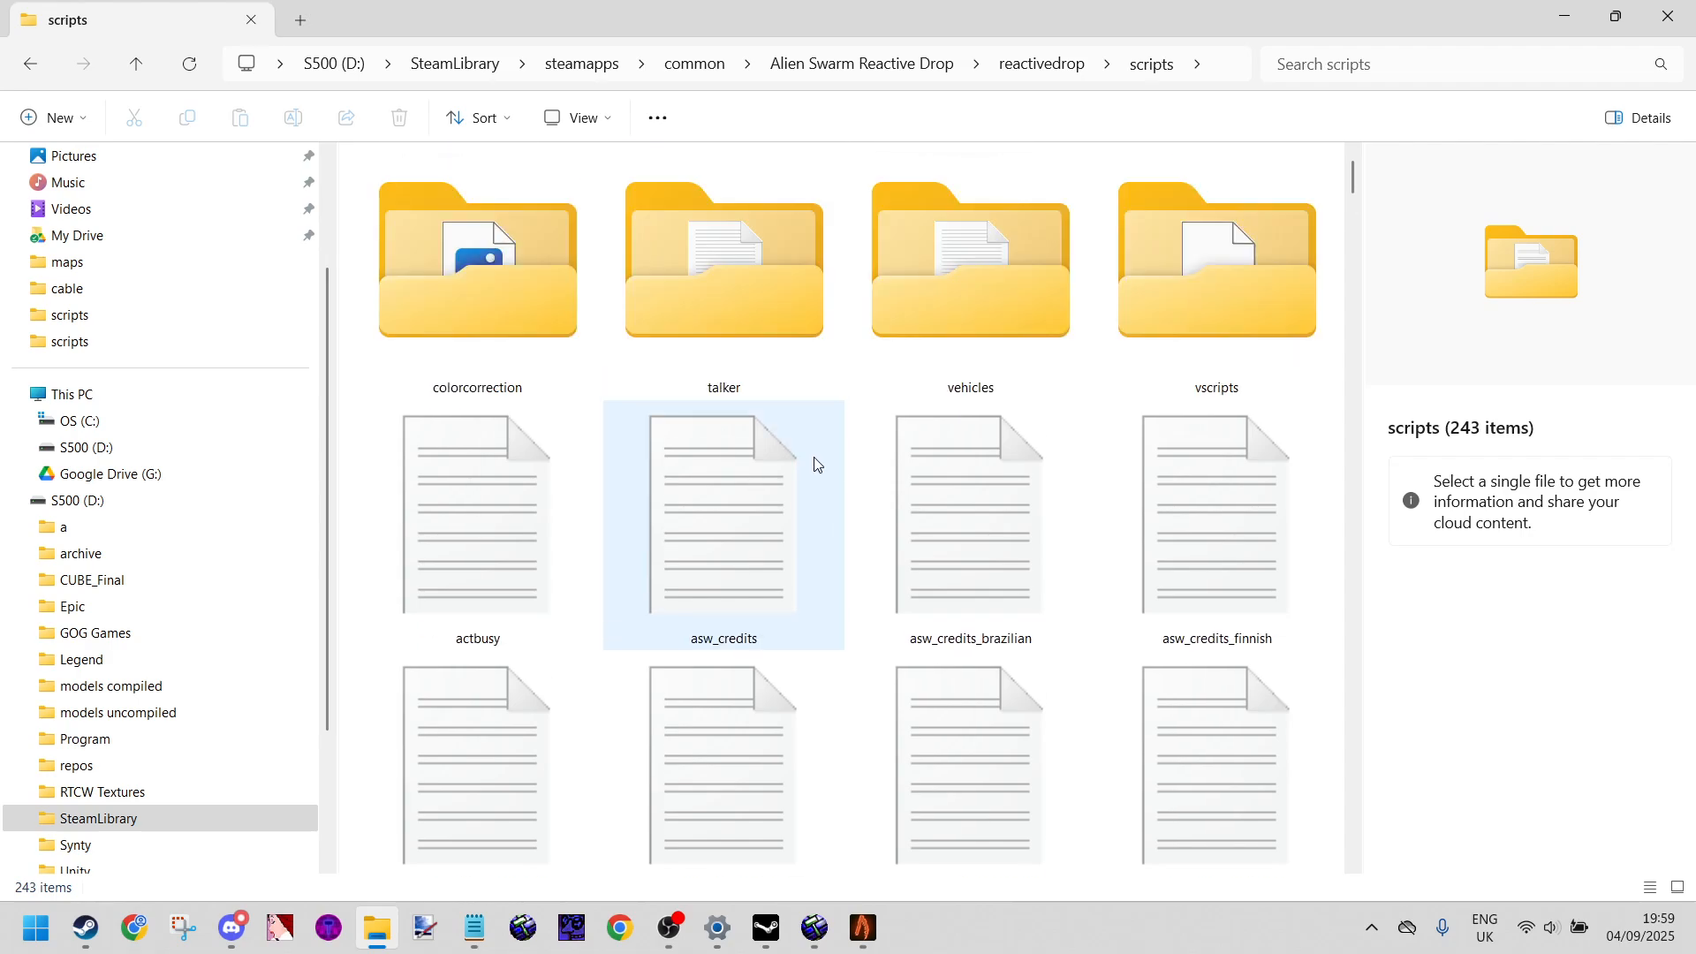
pyautogui.scroll(-6, 814, 461)
pyautogui.scroll(-20, 813, 456)
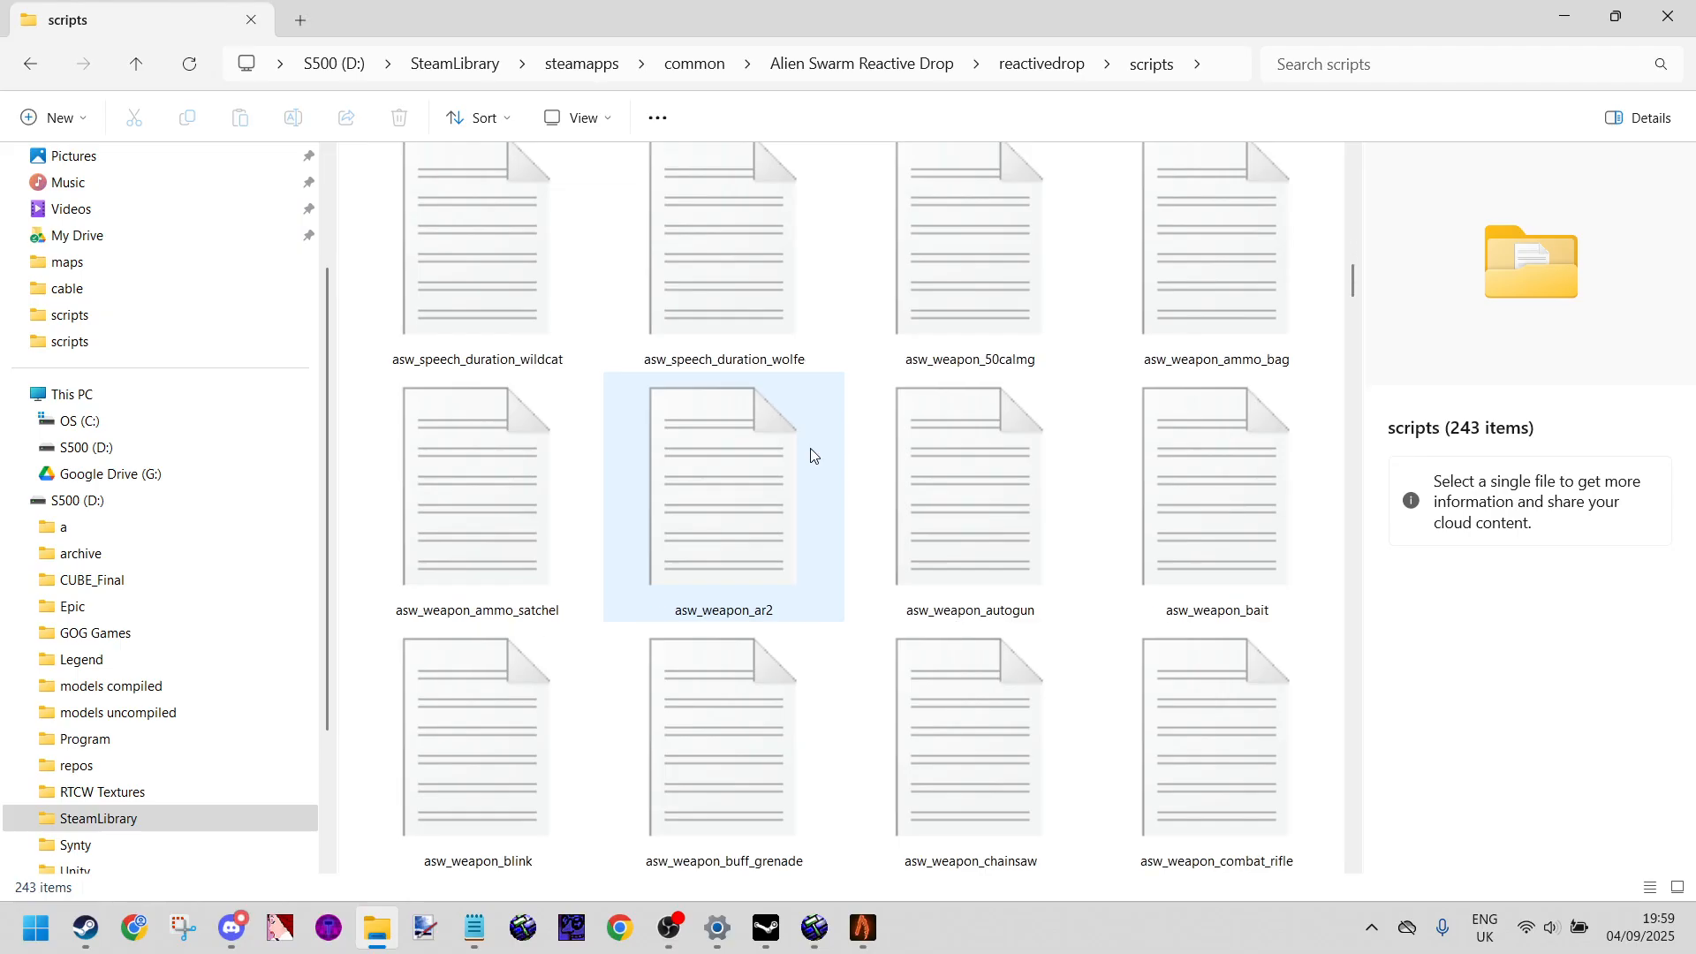
pyautogui.scroll(-20, 806, 458)
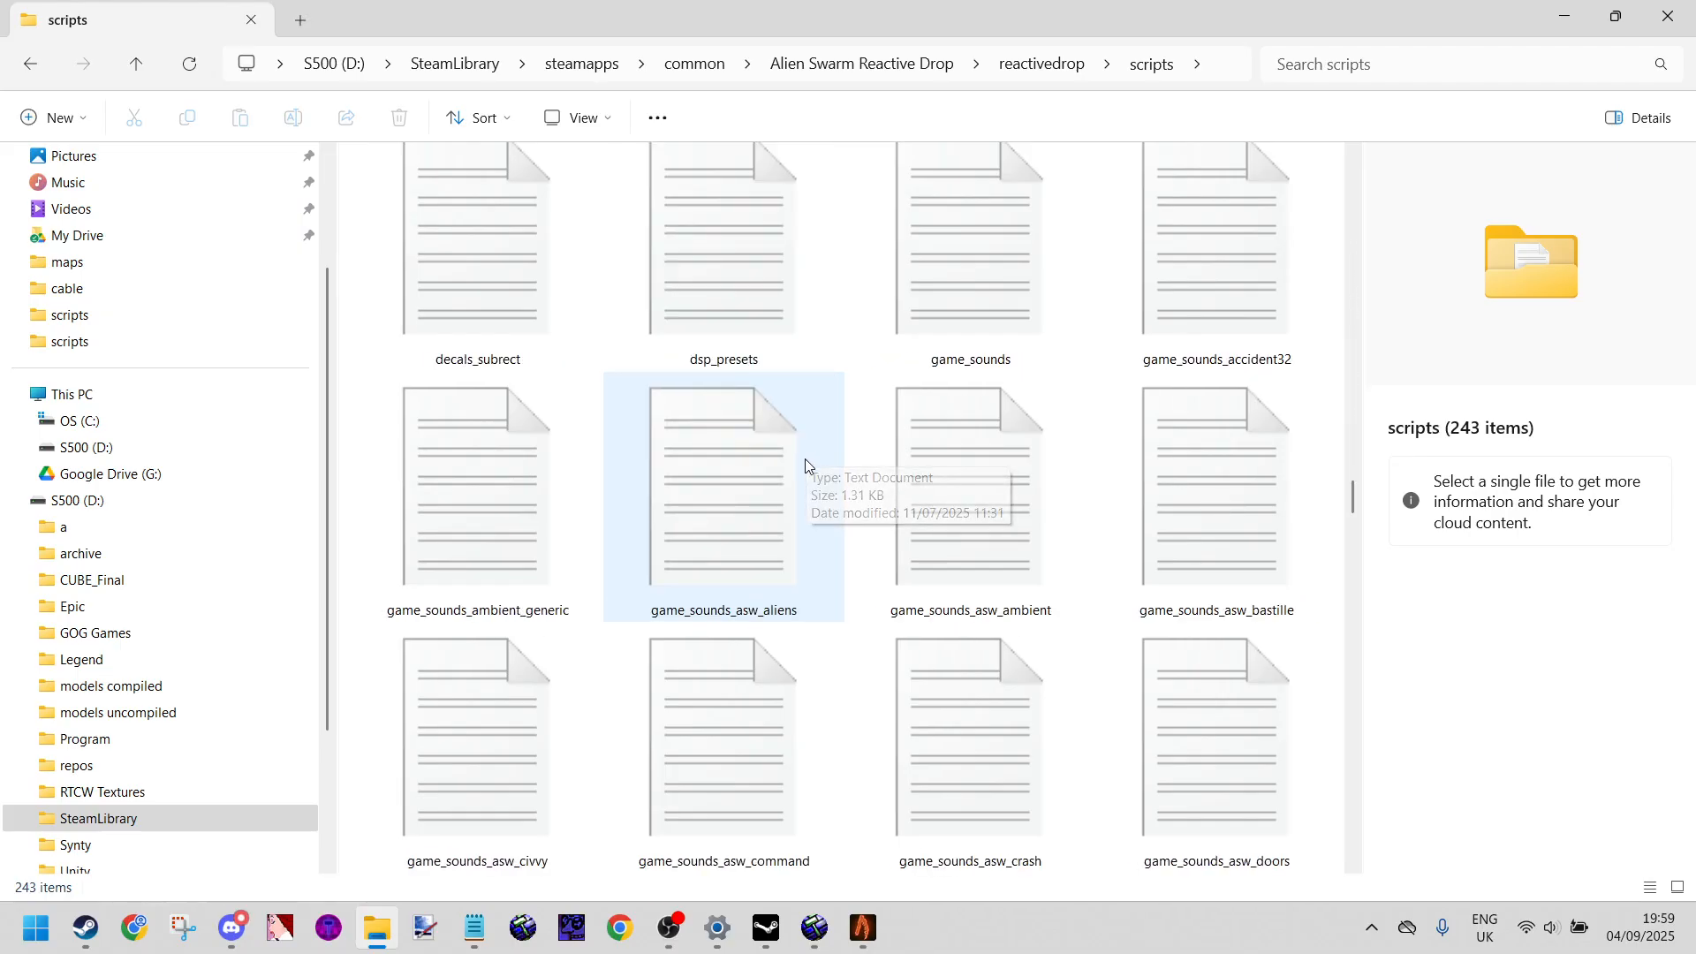
pyautogui.scroll(-20, 804, 473)
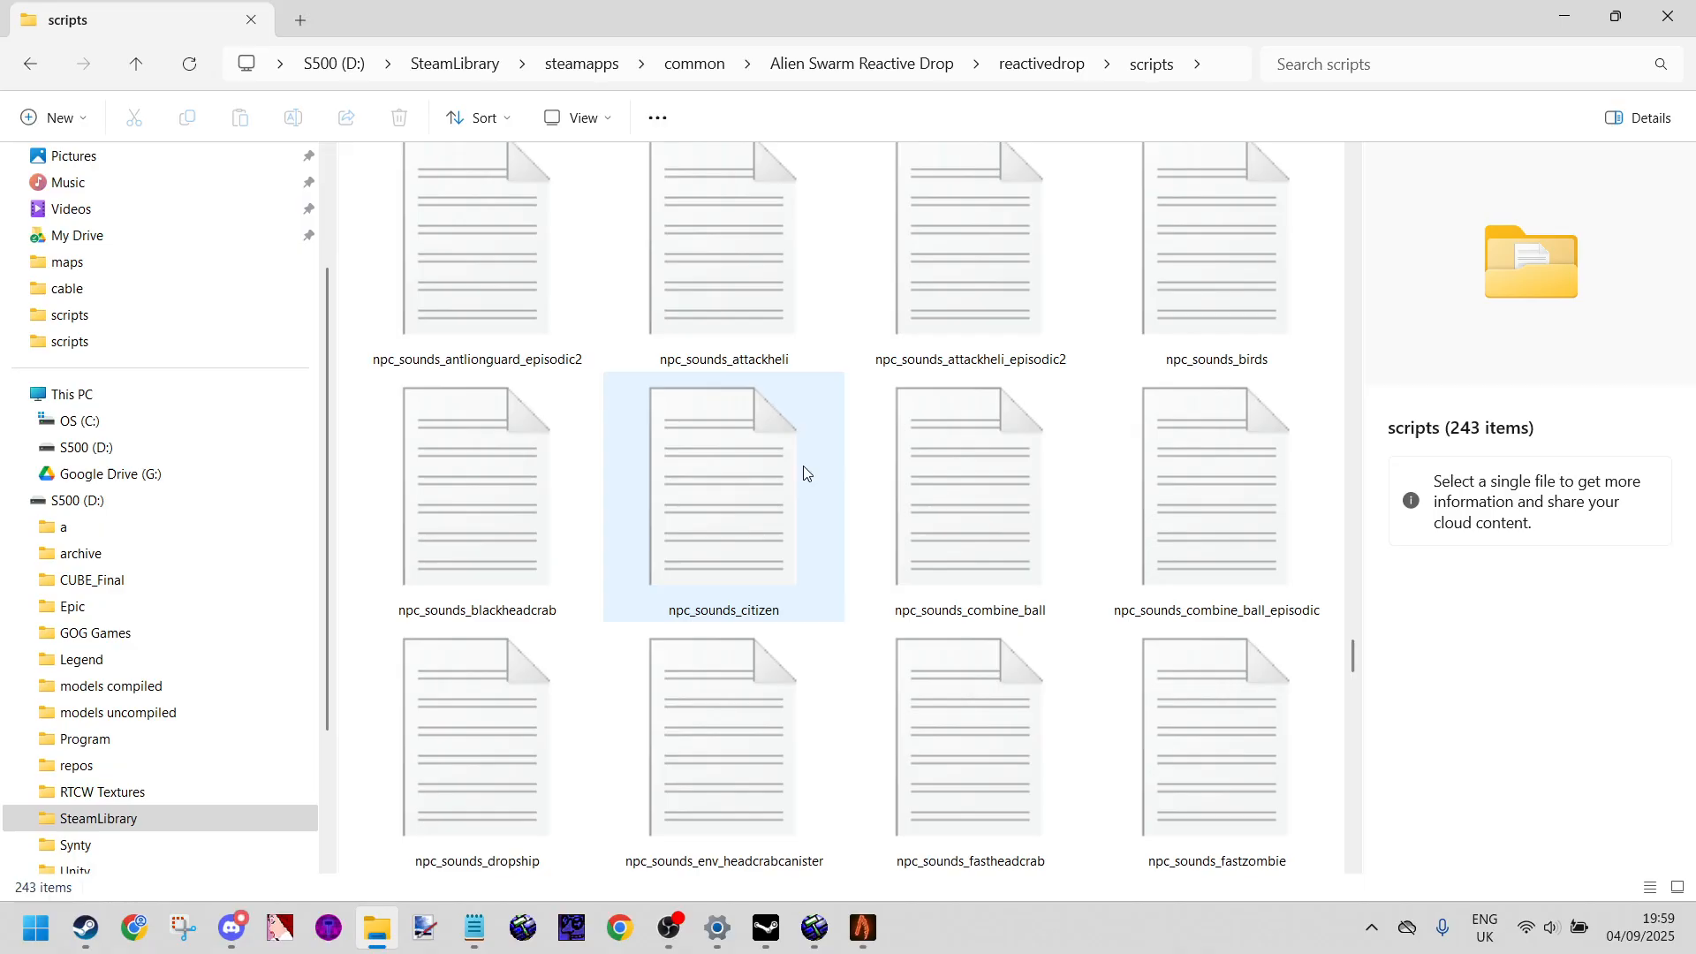
pyautogui.scroll(10, 802, 472)
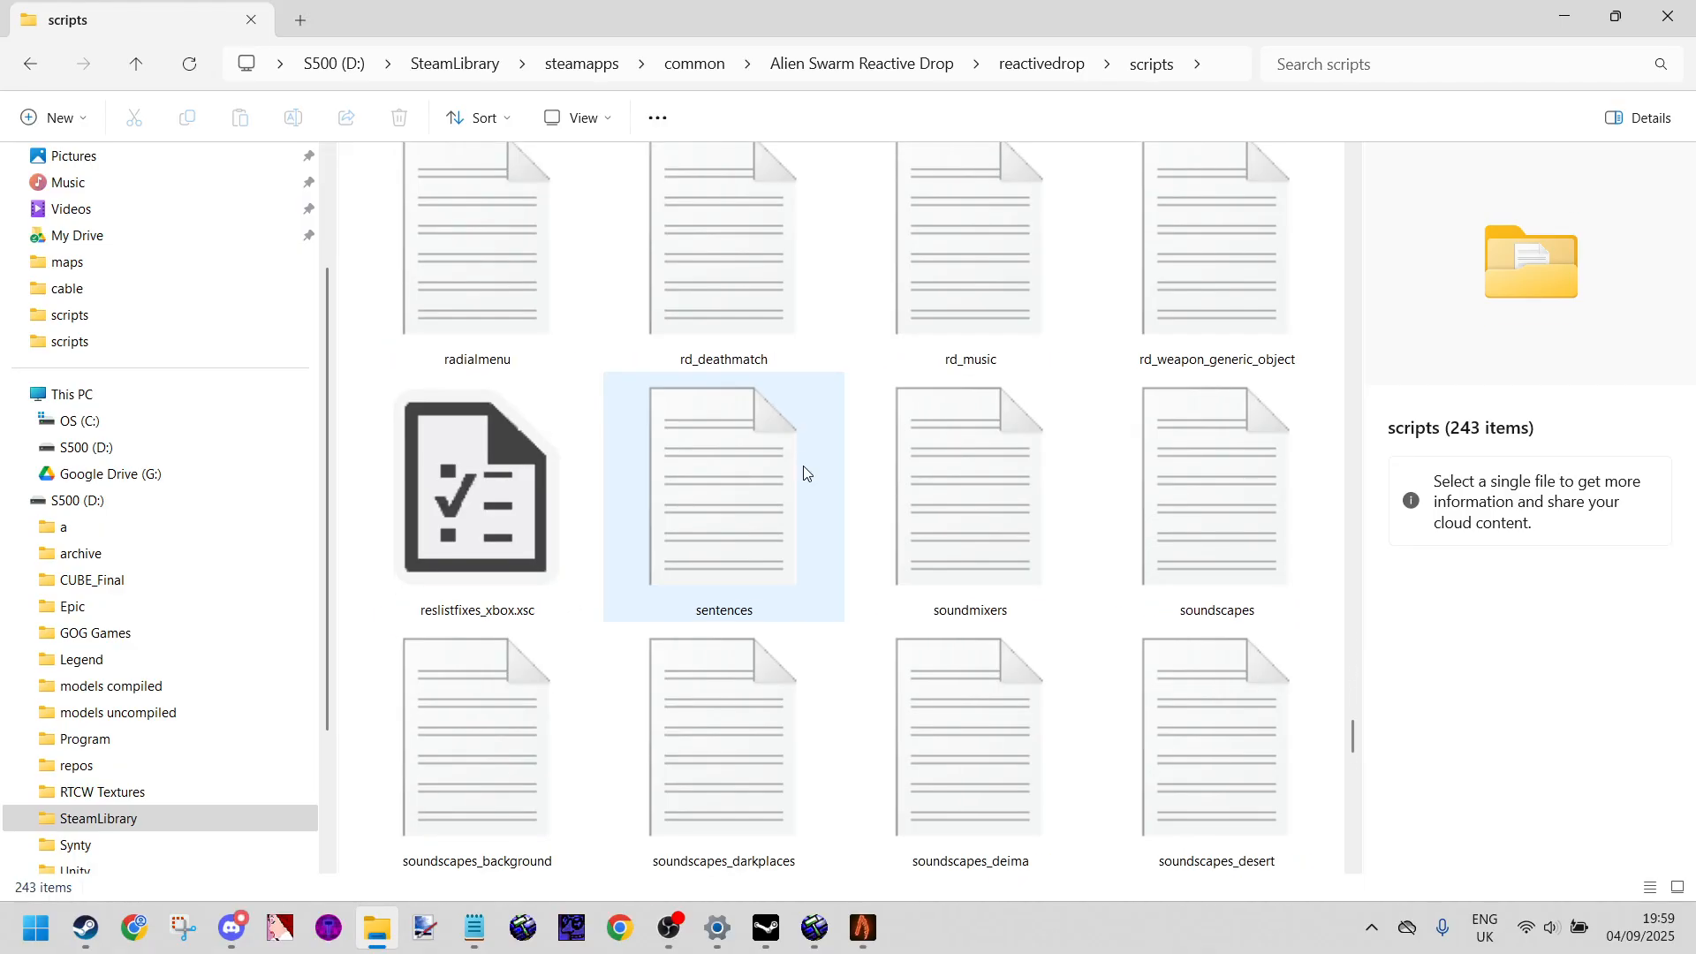
pyautogui.scroll(-2, 802, 473)
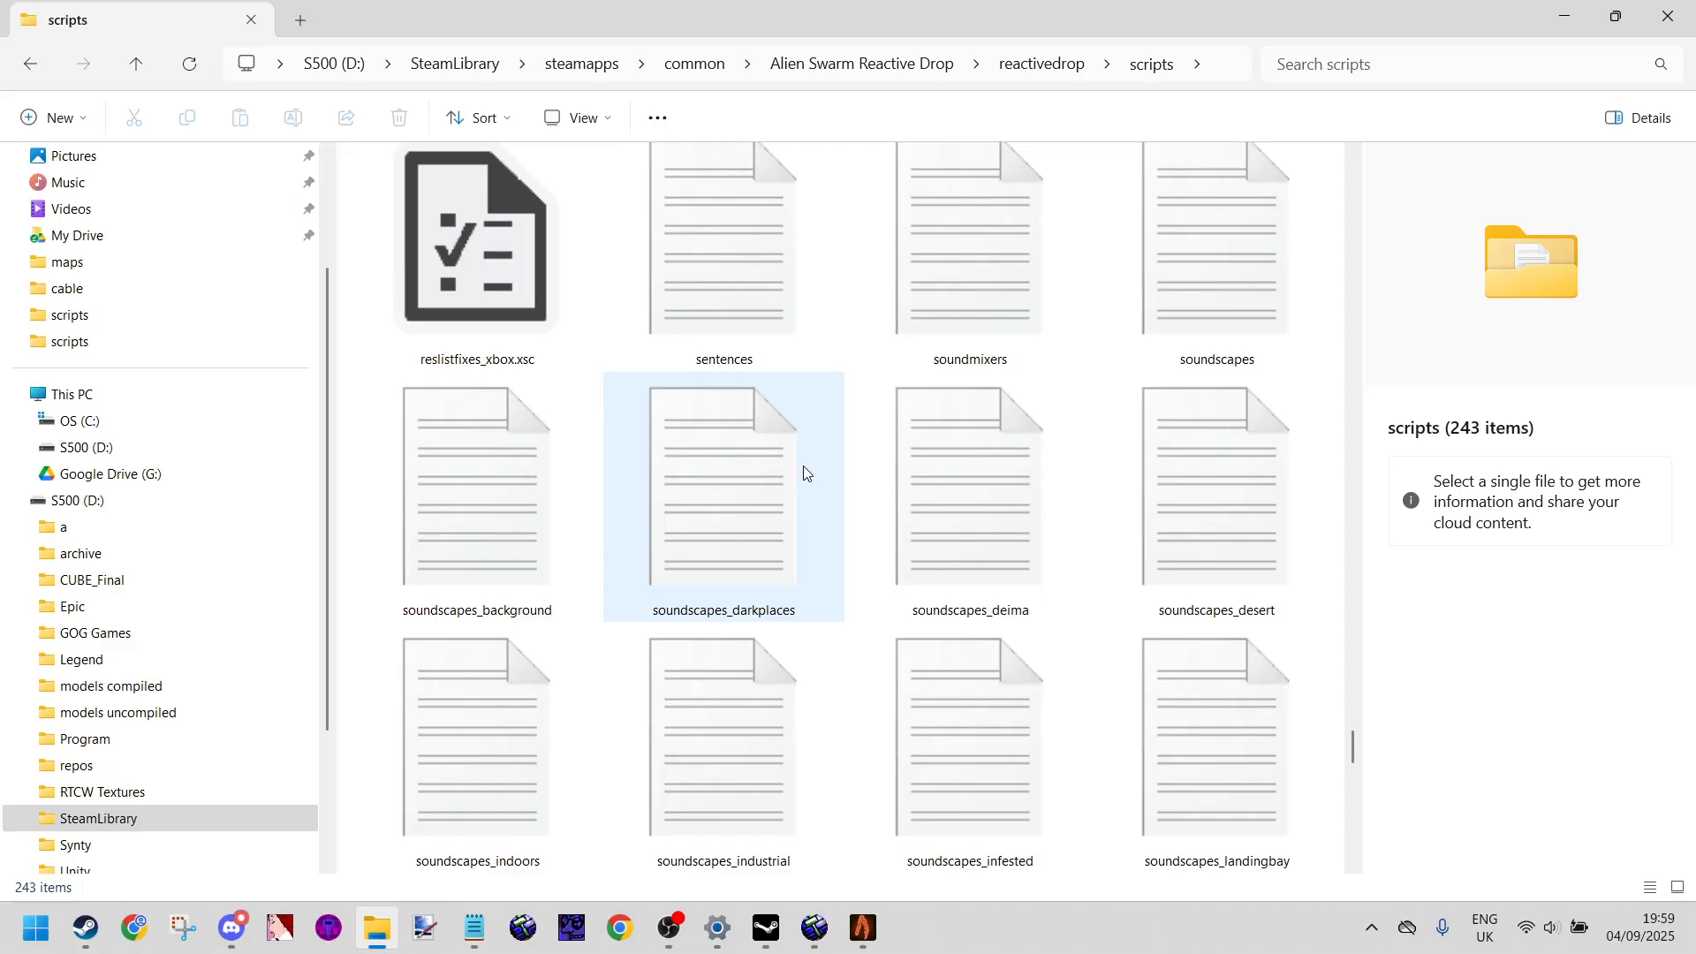
pyautogui.scroll(-1, 794, 482)
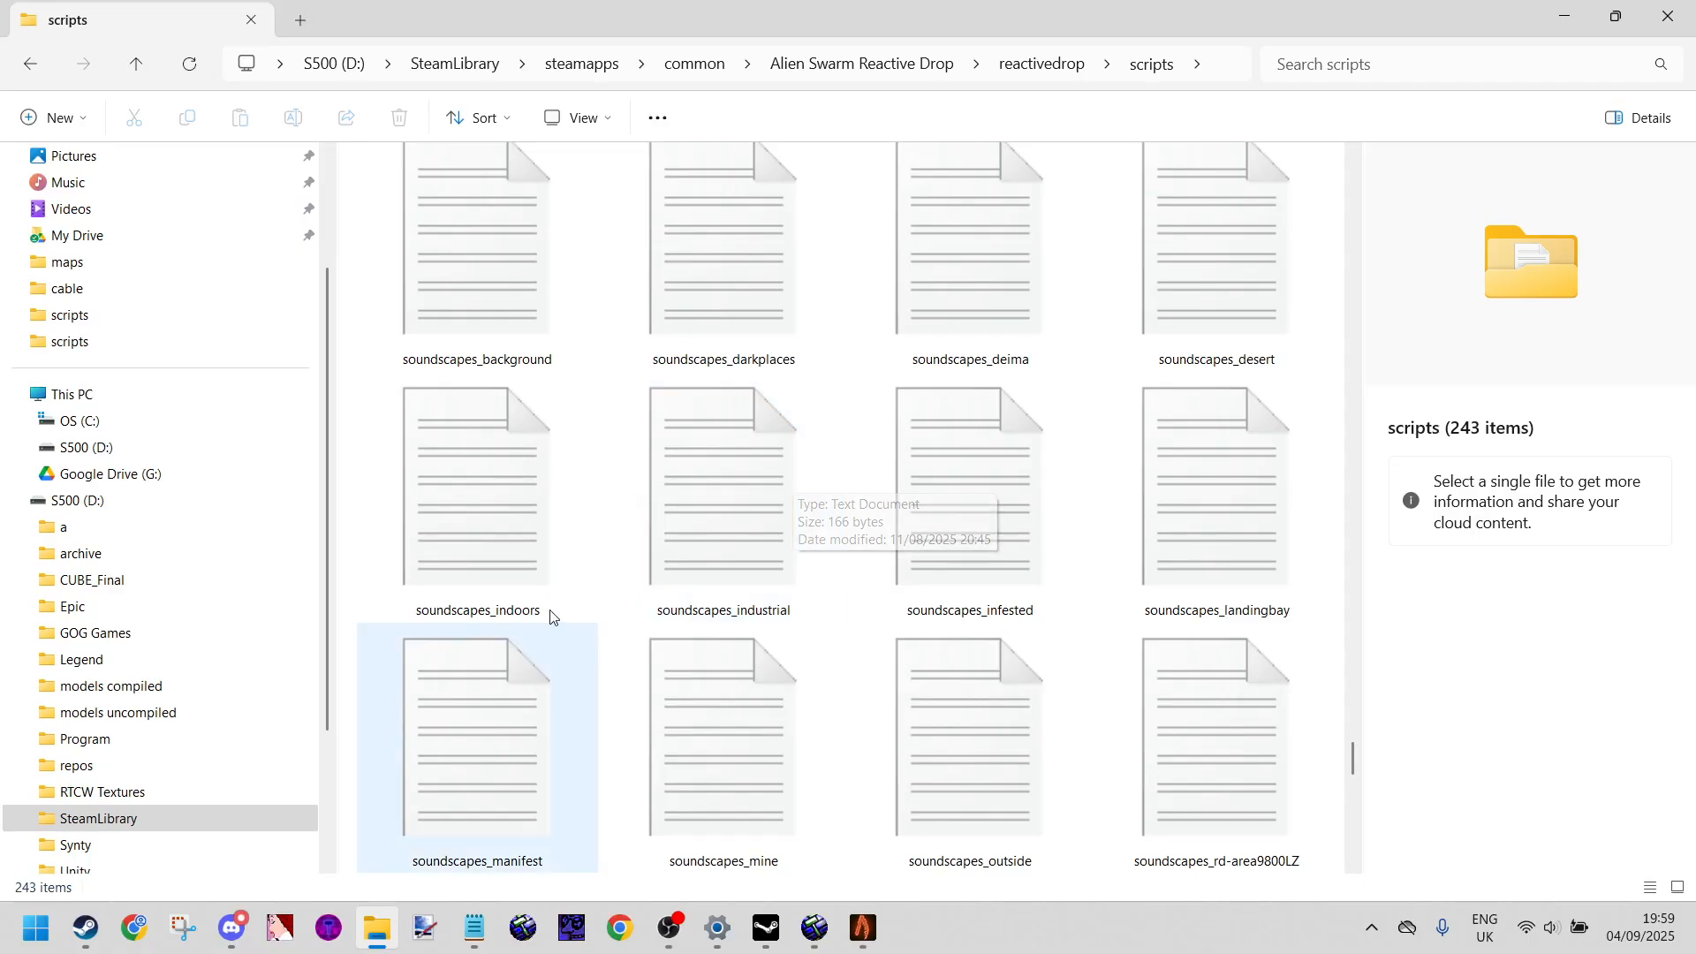
pyautogui.doubleClick(744, 533)
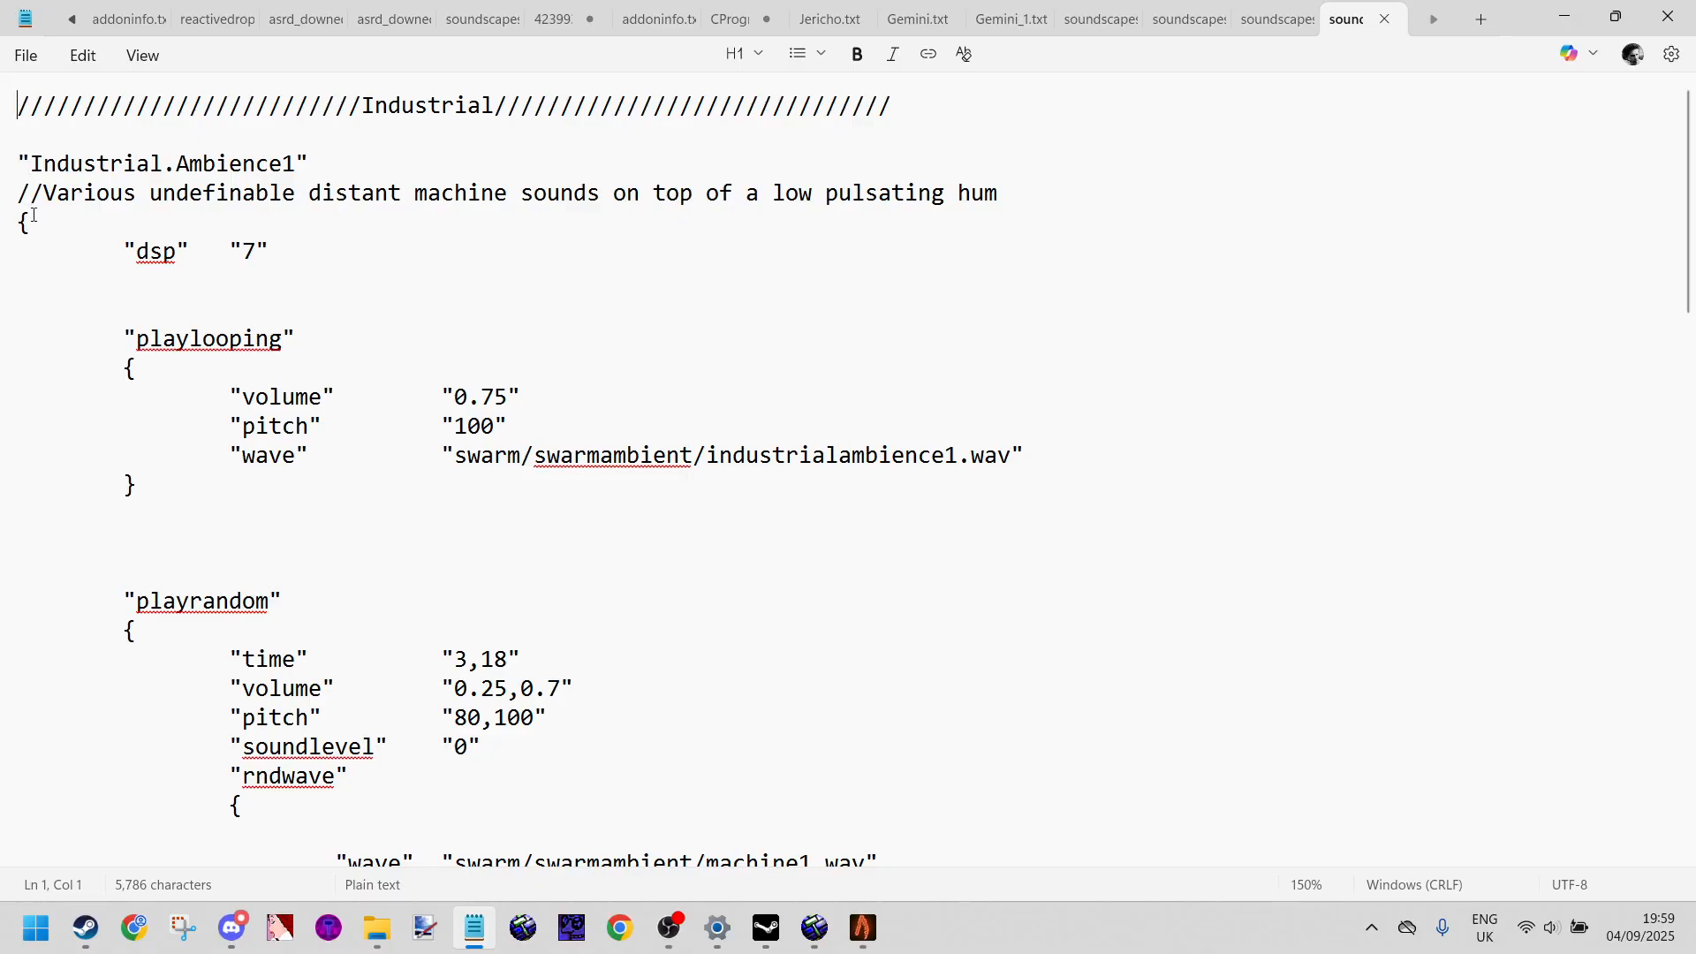
# Step: Look through the industrial ambience entries and copy the soundscape name Industrial.Ambience3
pyautogui.scroll(-6, 126, 302)
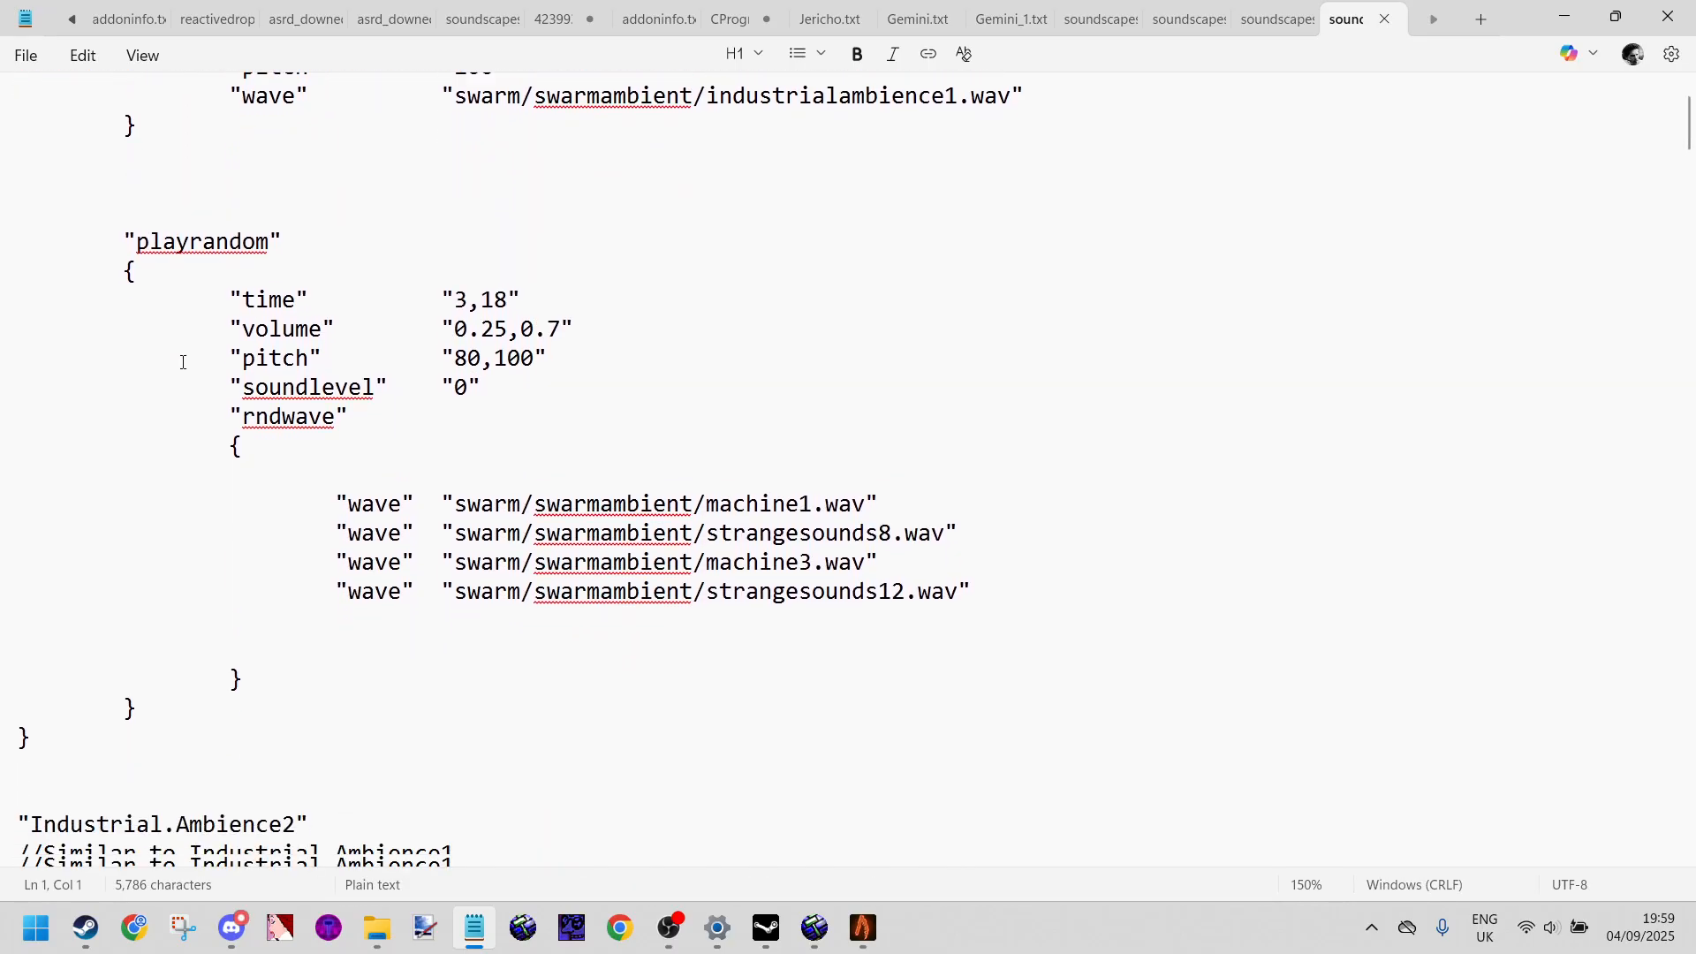
pyautogui.scroll(-5, 180, 366)
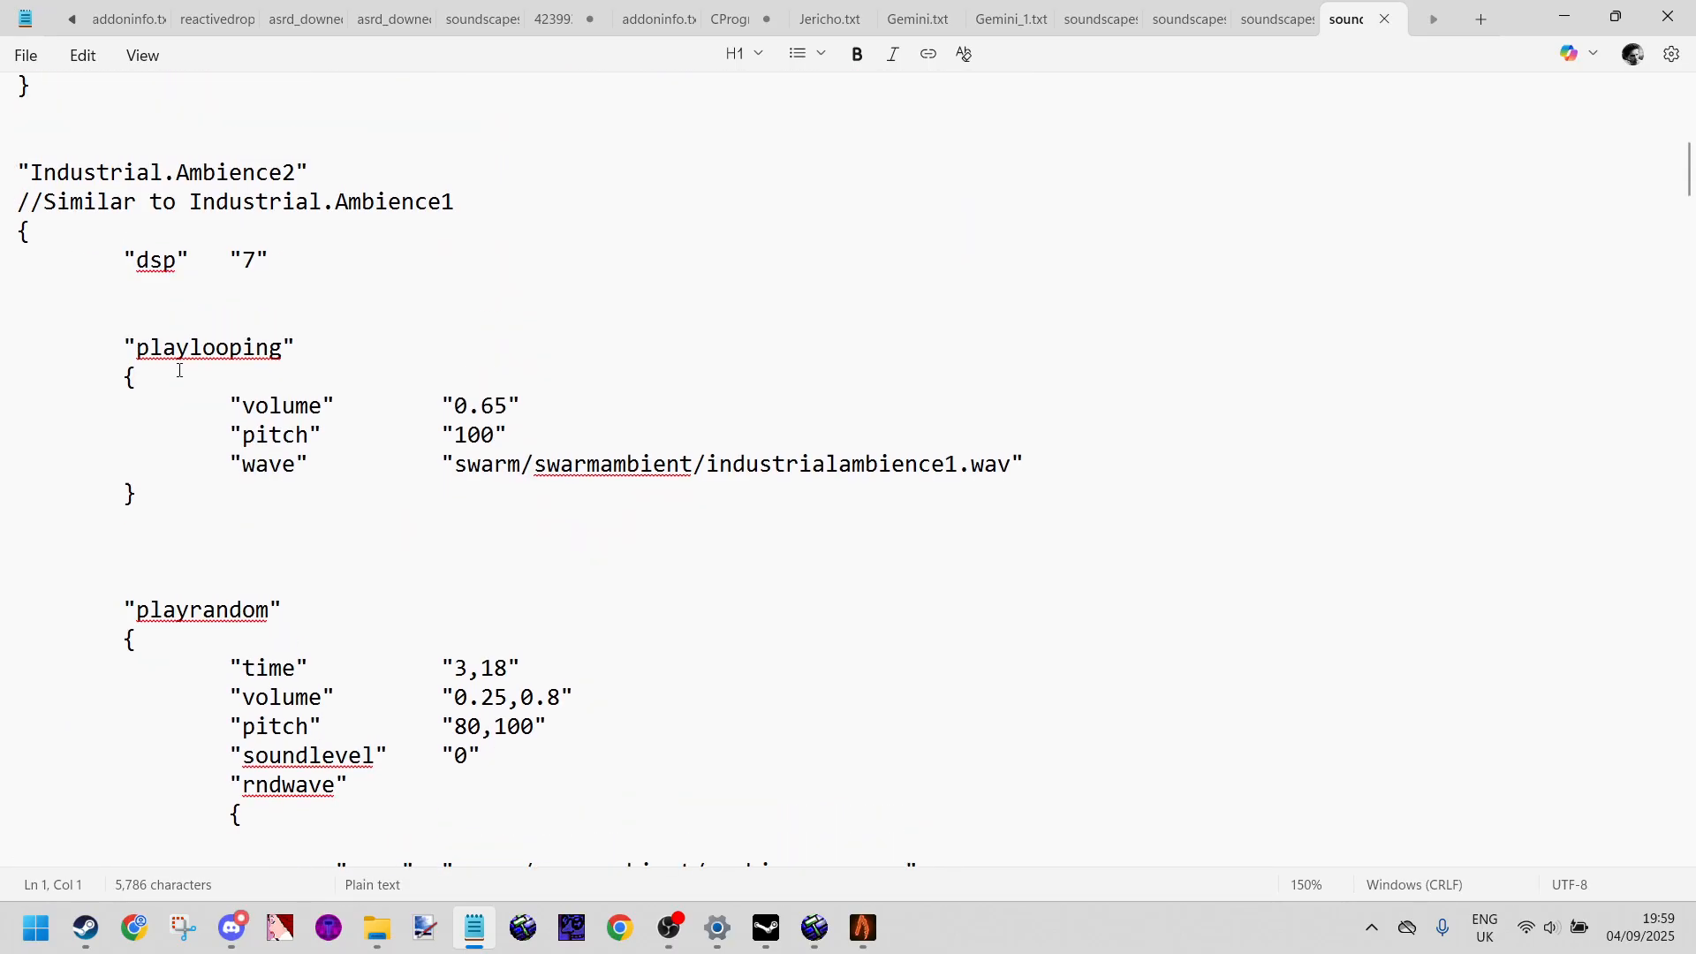
pyautogui.scroll(2, 142, 376)
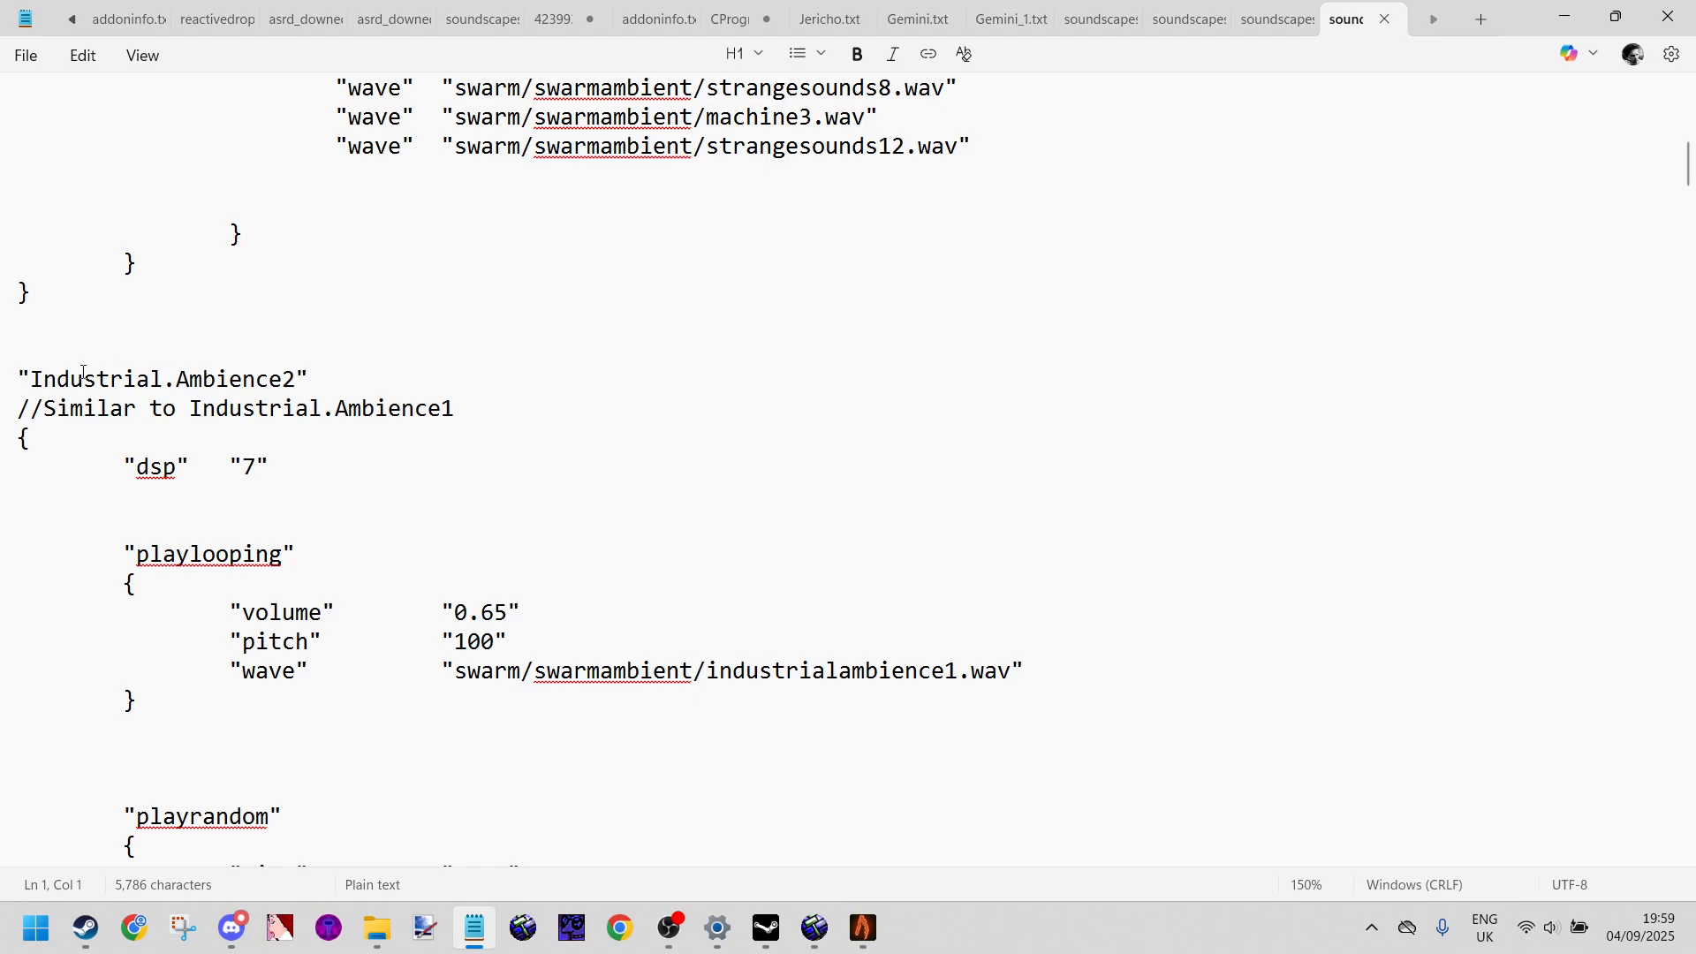
pyautogui.scroll(-6, 246, 378)
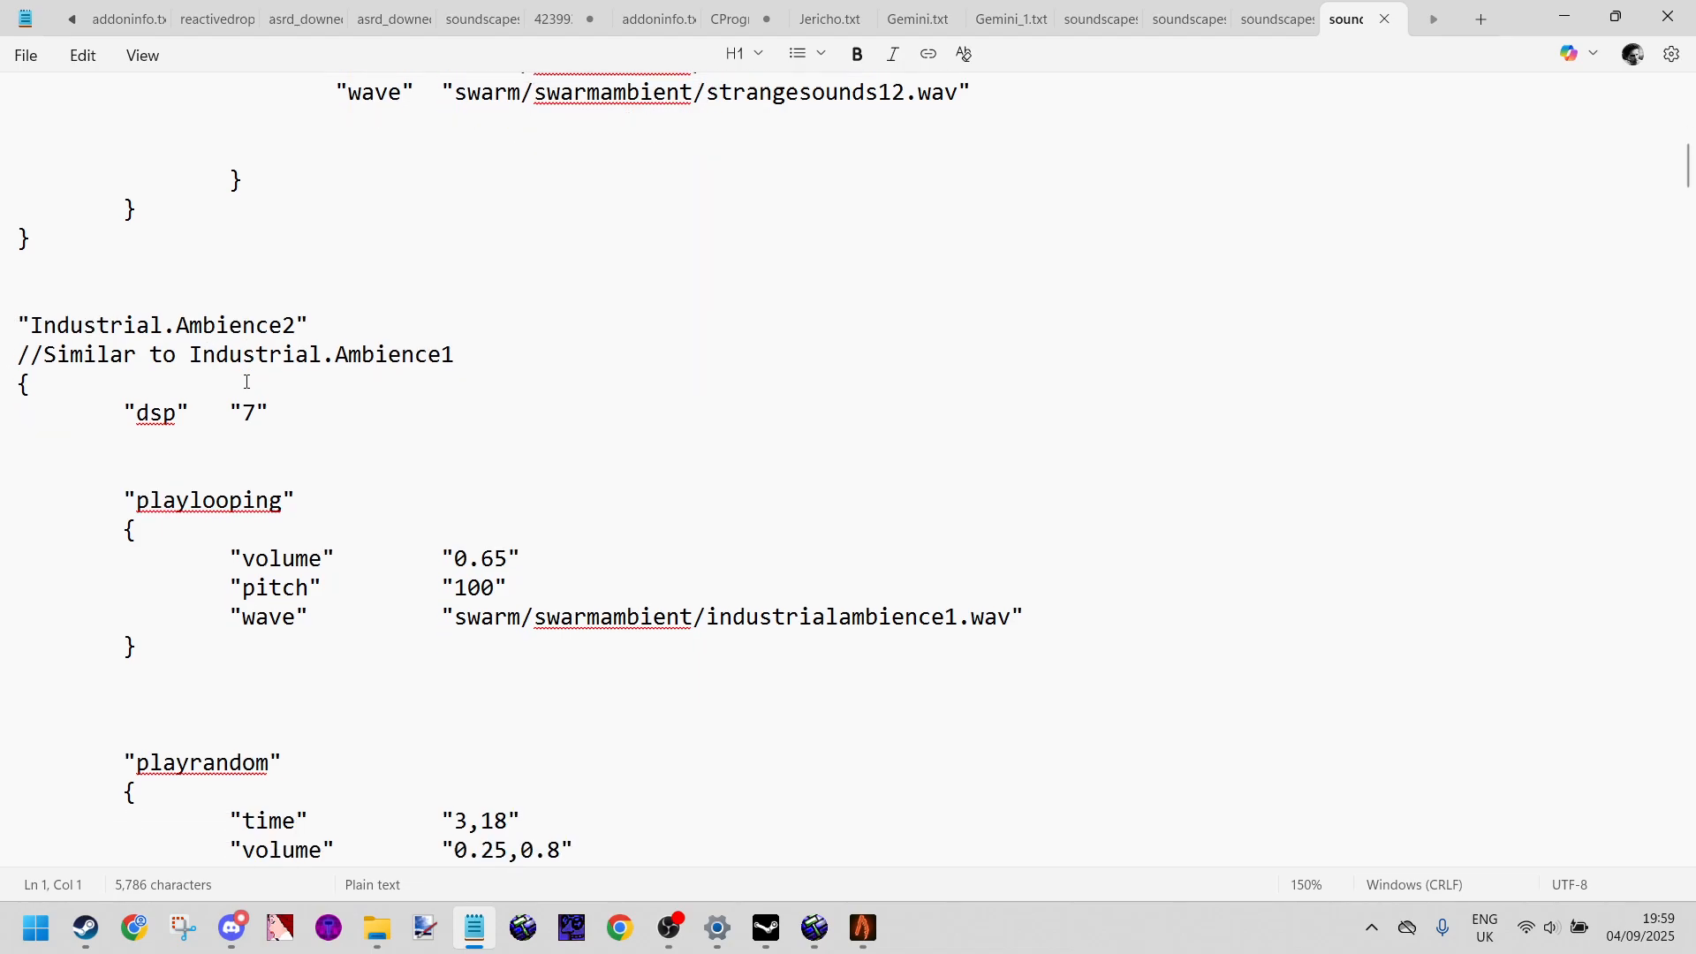
pyautogui.scroll(3, 239, 381)
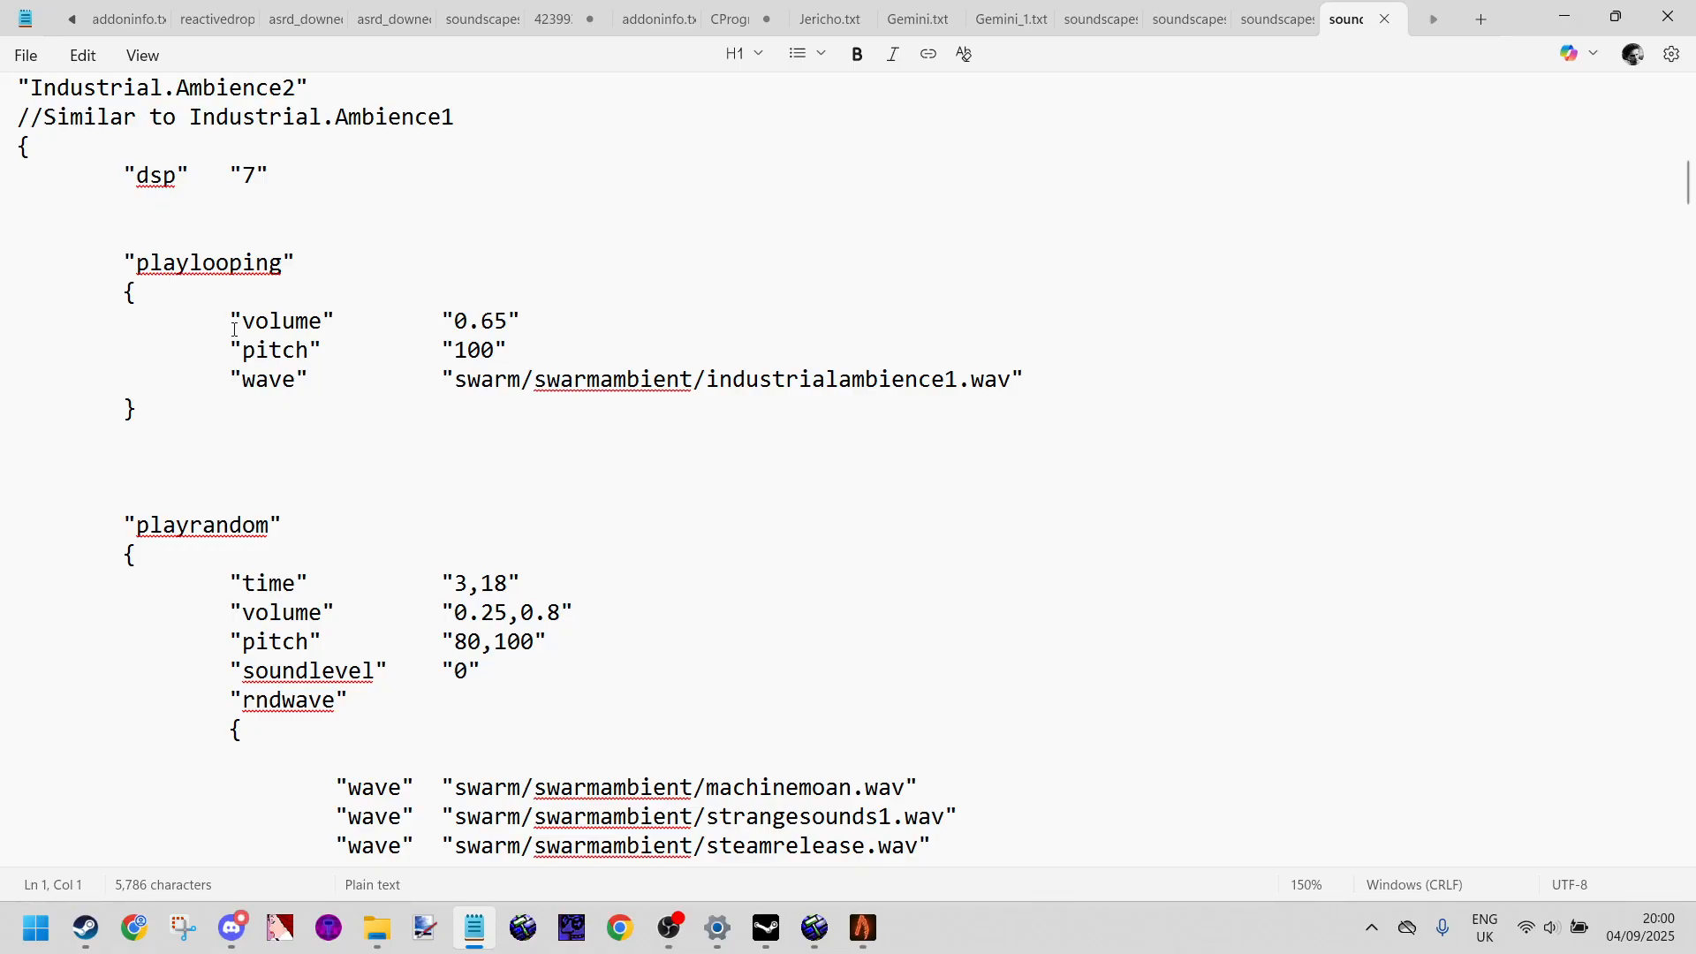
pyautogui.scroll(-9, 234, 330)
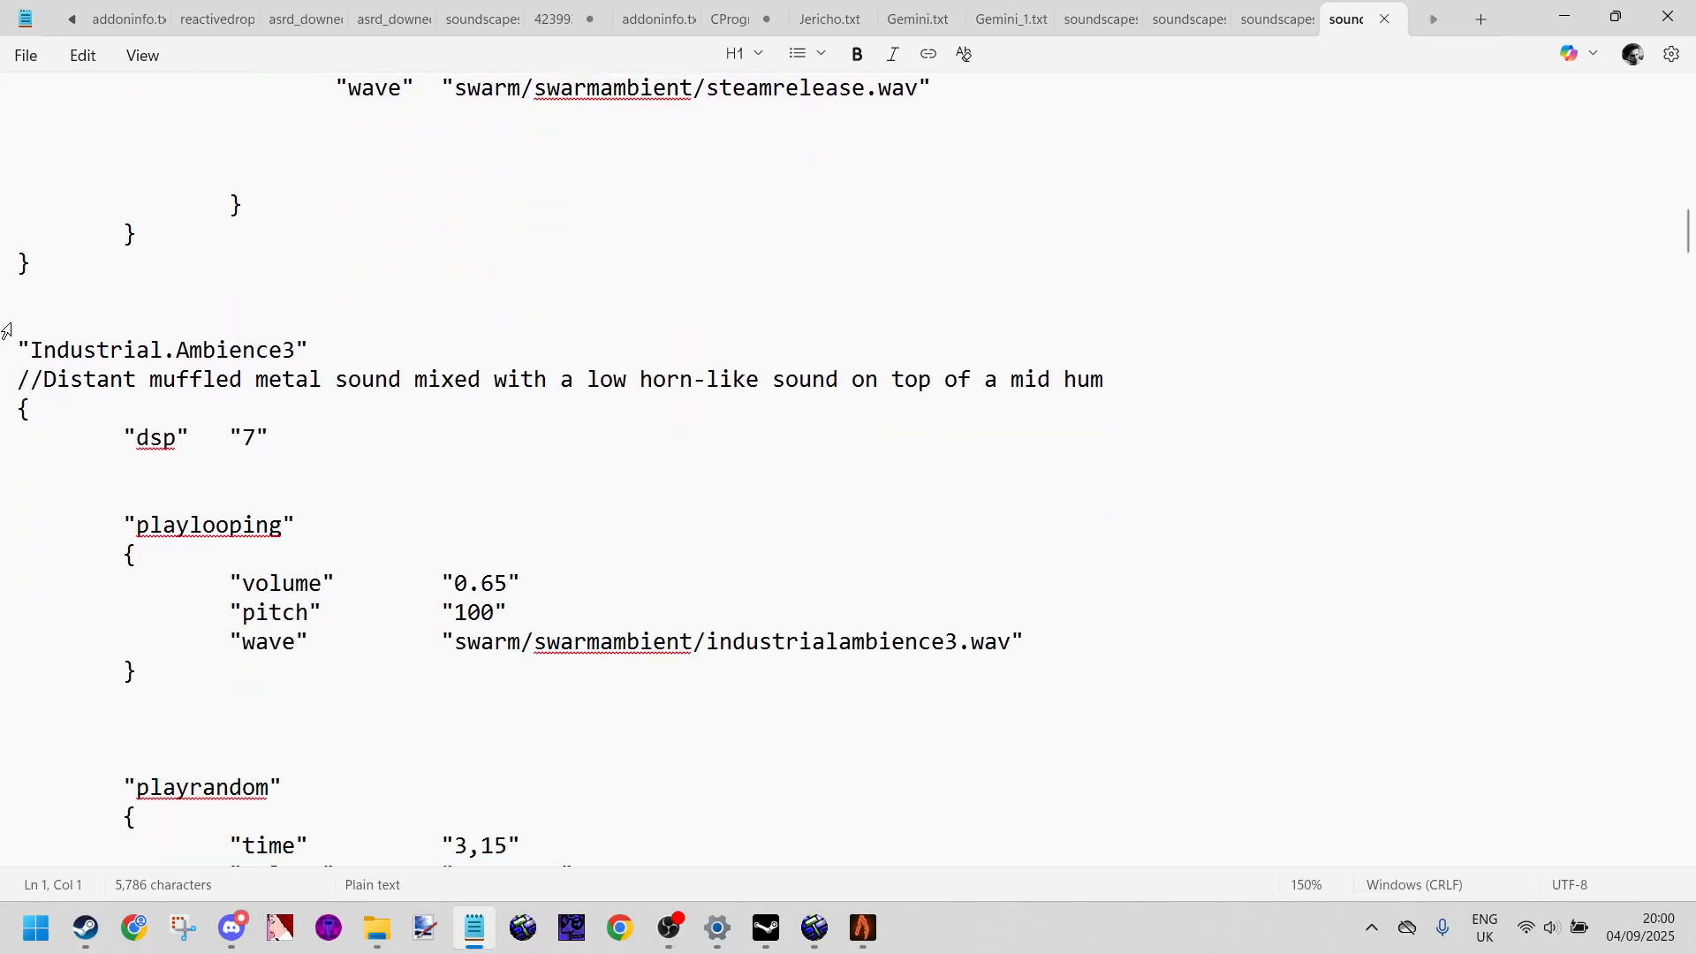
pyautogui.moveTo(32, 350); pyautogui.dragTo(296, 356)
pyautogui.hotkey('ctrl', 'c')
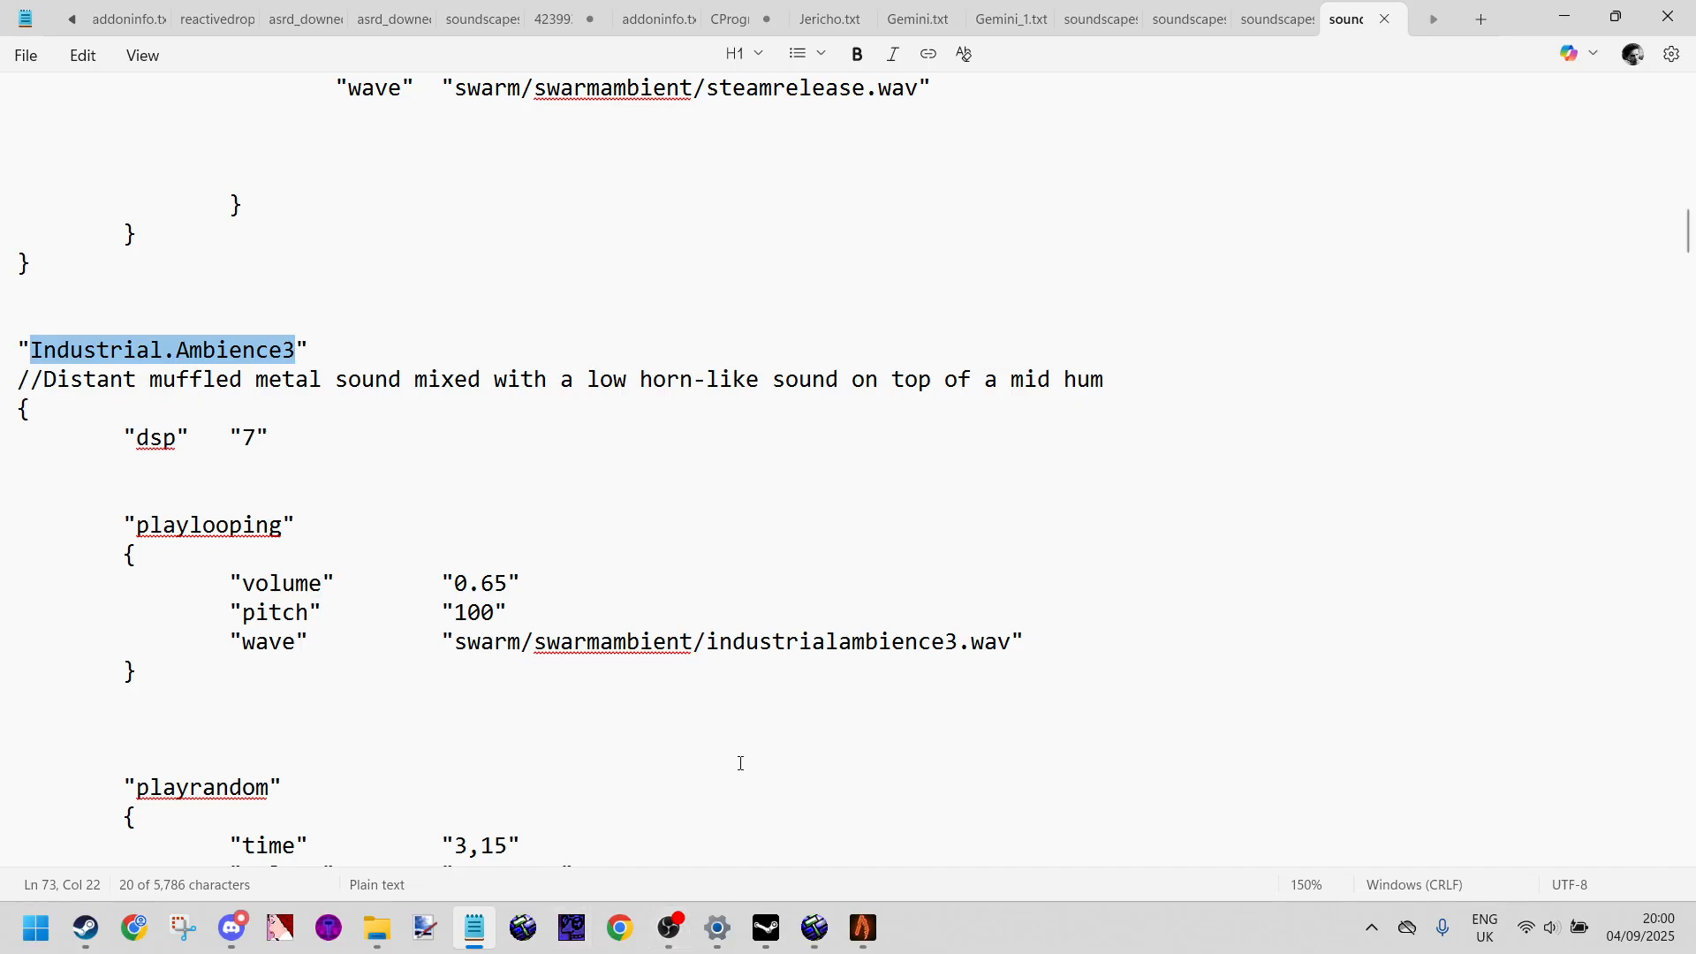
# Step: Switch back to Hammer and set the Soundscape property of the env_soundscape on the building's floor to Industrial.Ambience3, applying the change
pyautogui.click(838, 930)
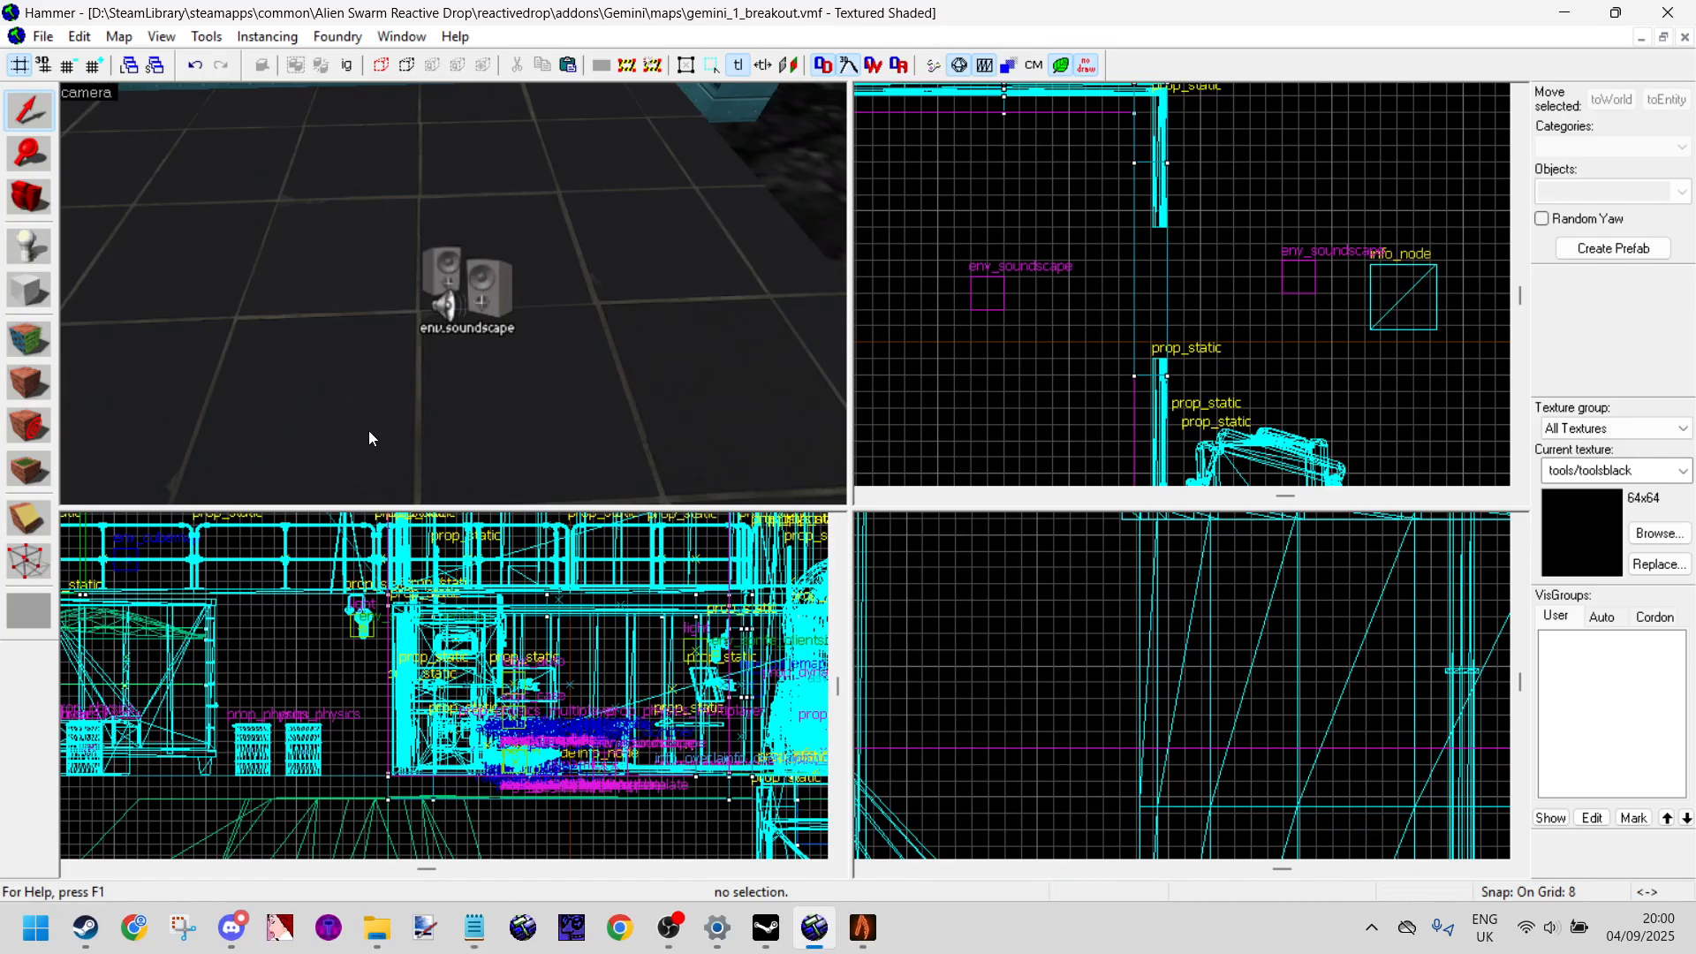
pyautogui.doubleClick(476, 297)
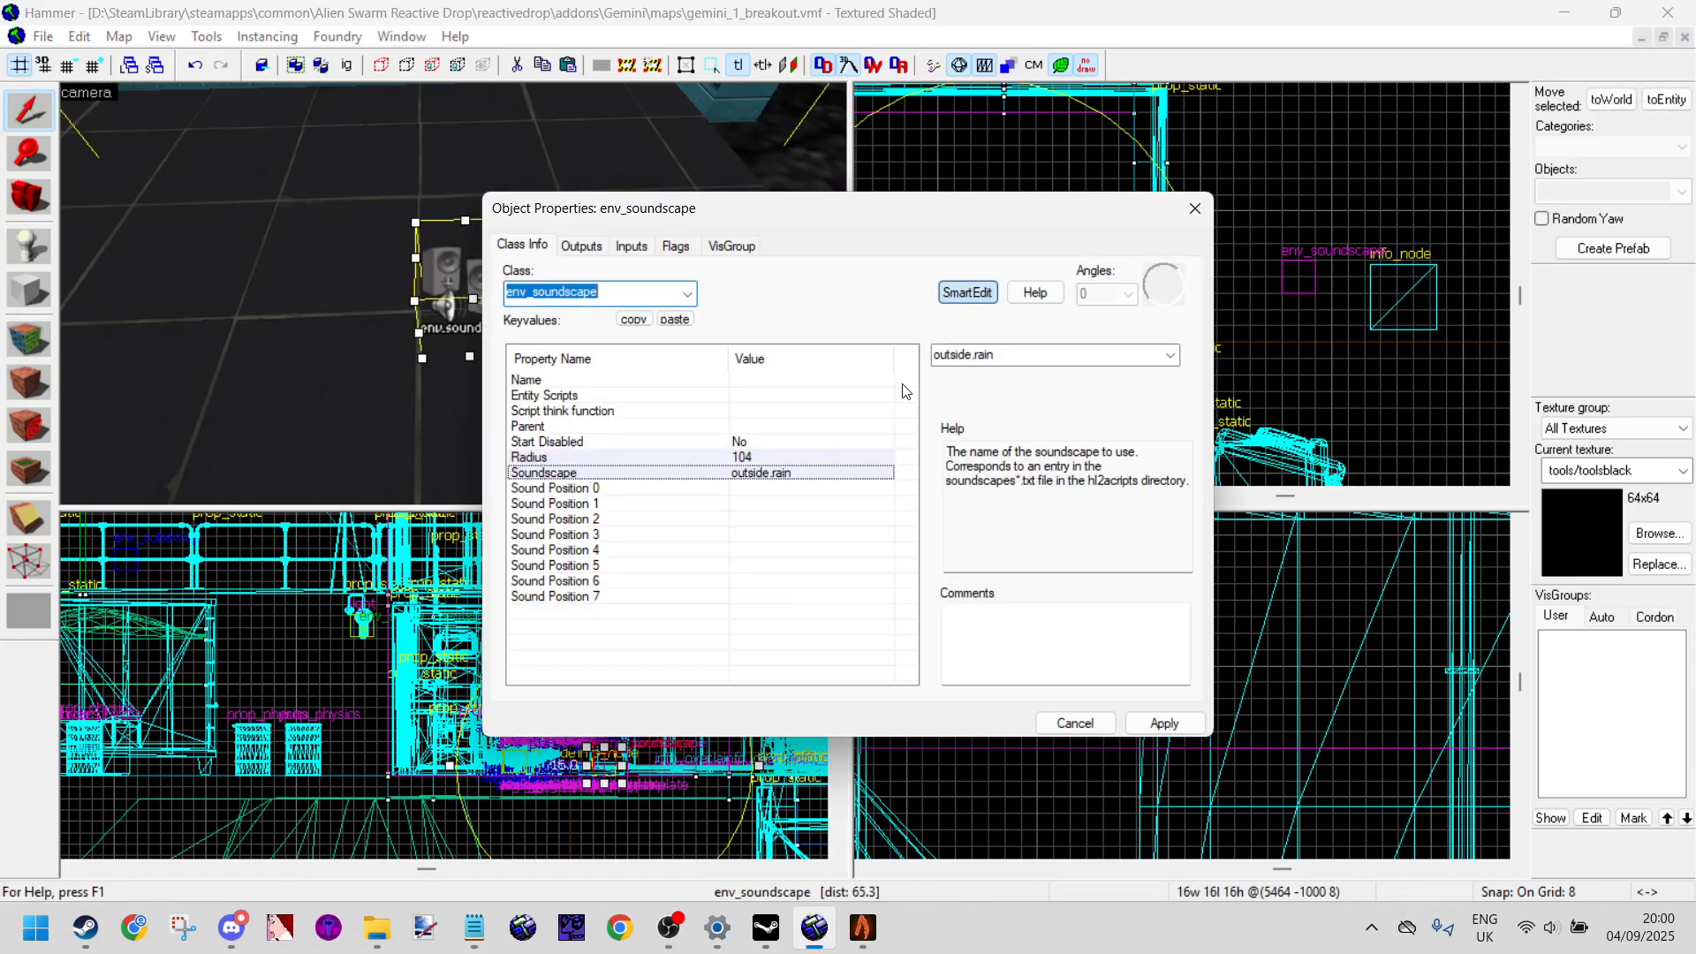
pyautogui.click(1032, 353)
pyautogui.hotkey('ctrl', 'v')
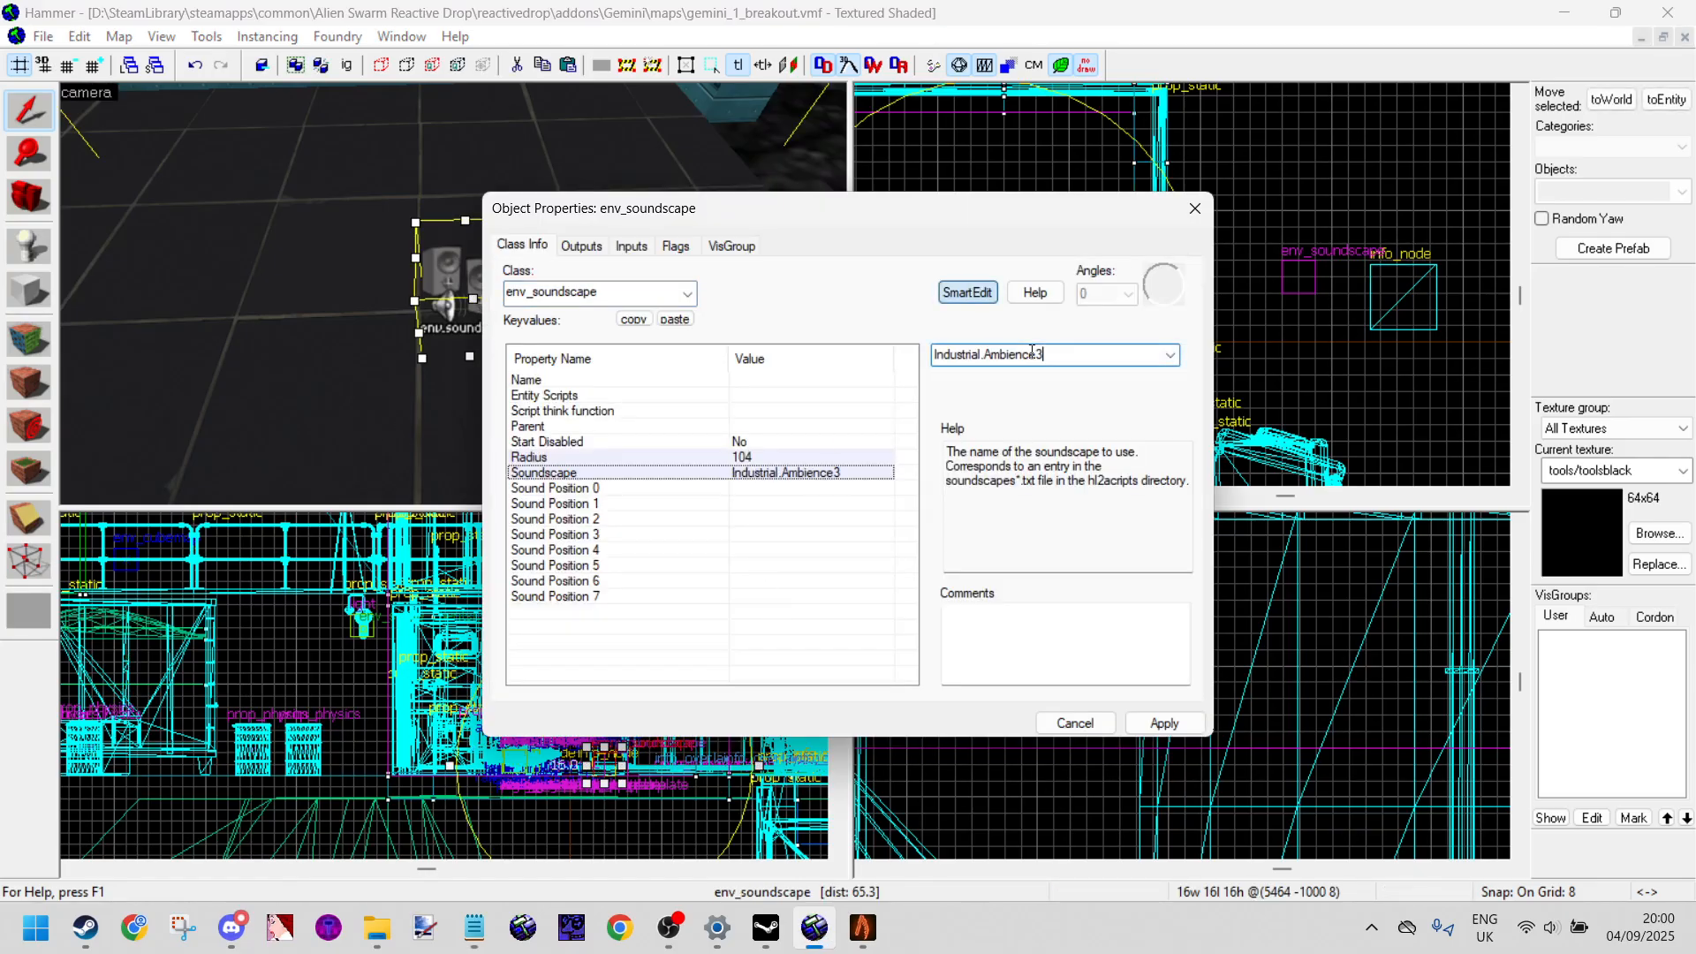
pyautogui.click(1163, 722)
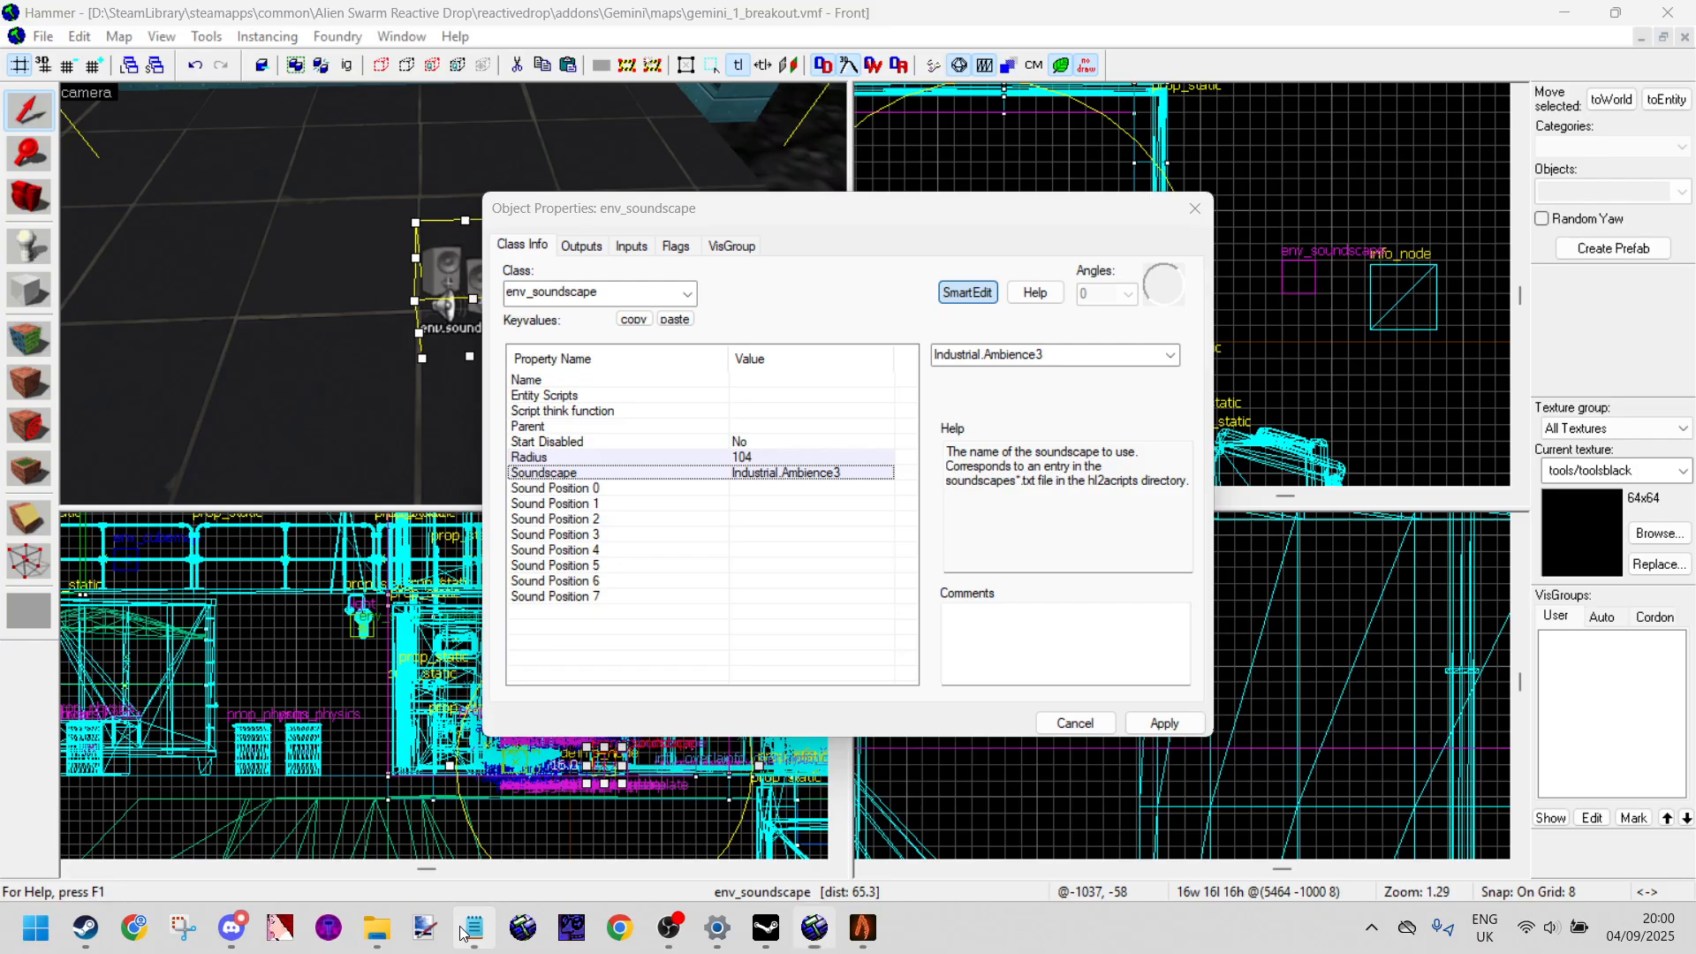
# Step: Return to the soundscapes_industrial file in Notepad and examine the dsp, playlooping and playrandom sections of Industrial.Ambience3
pyautogui.click(463, 934)
pyautogui.scroll(-4, 533, 406)
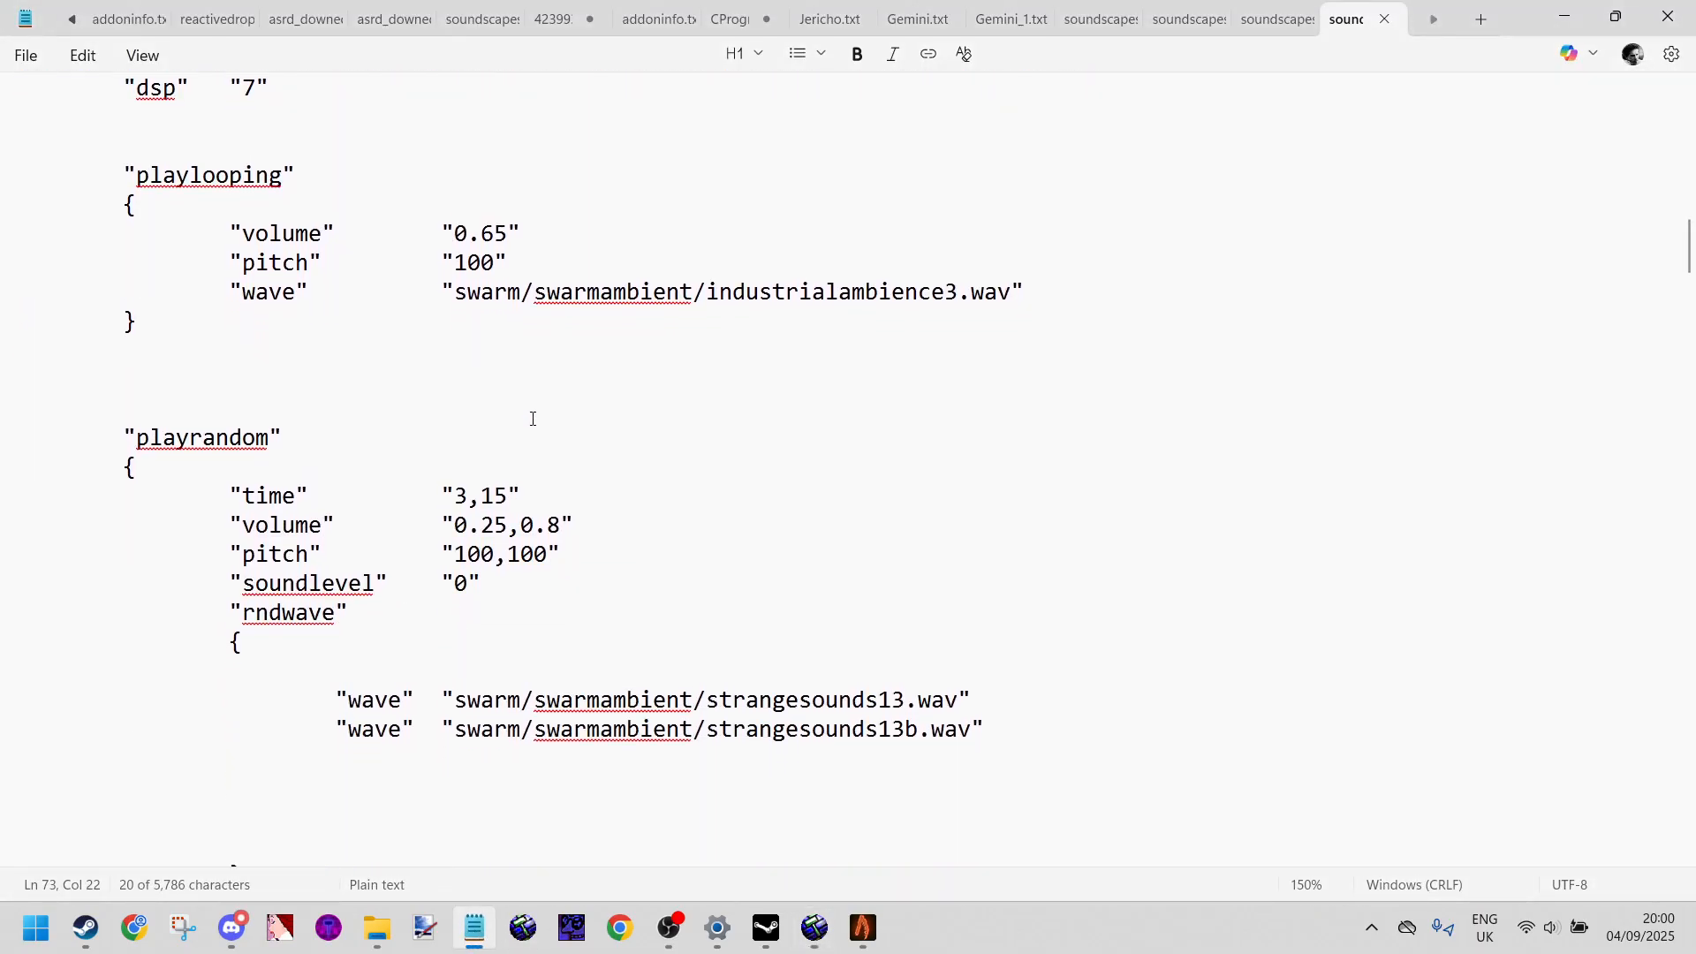
pyautogui.scroll(2, 533, 419)
pyautogui.scroll(-2, 234, 160)
pyautogui.scroll(-1, 495, 273)
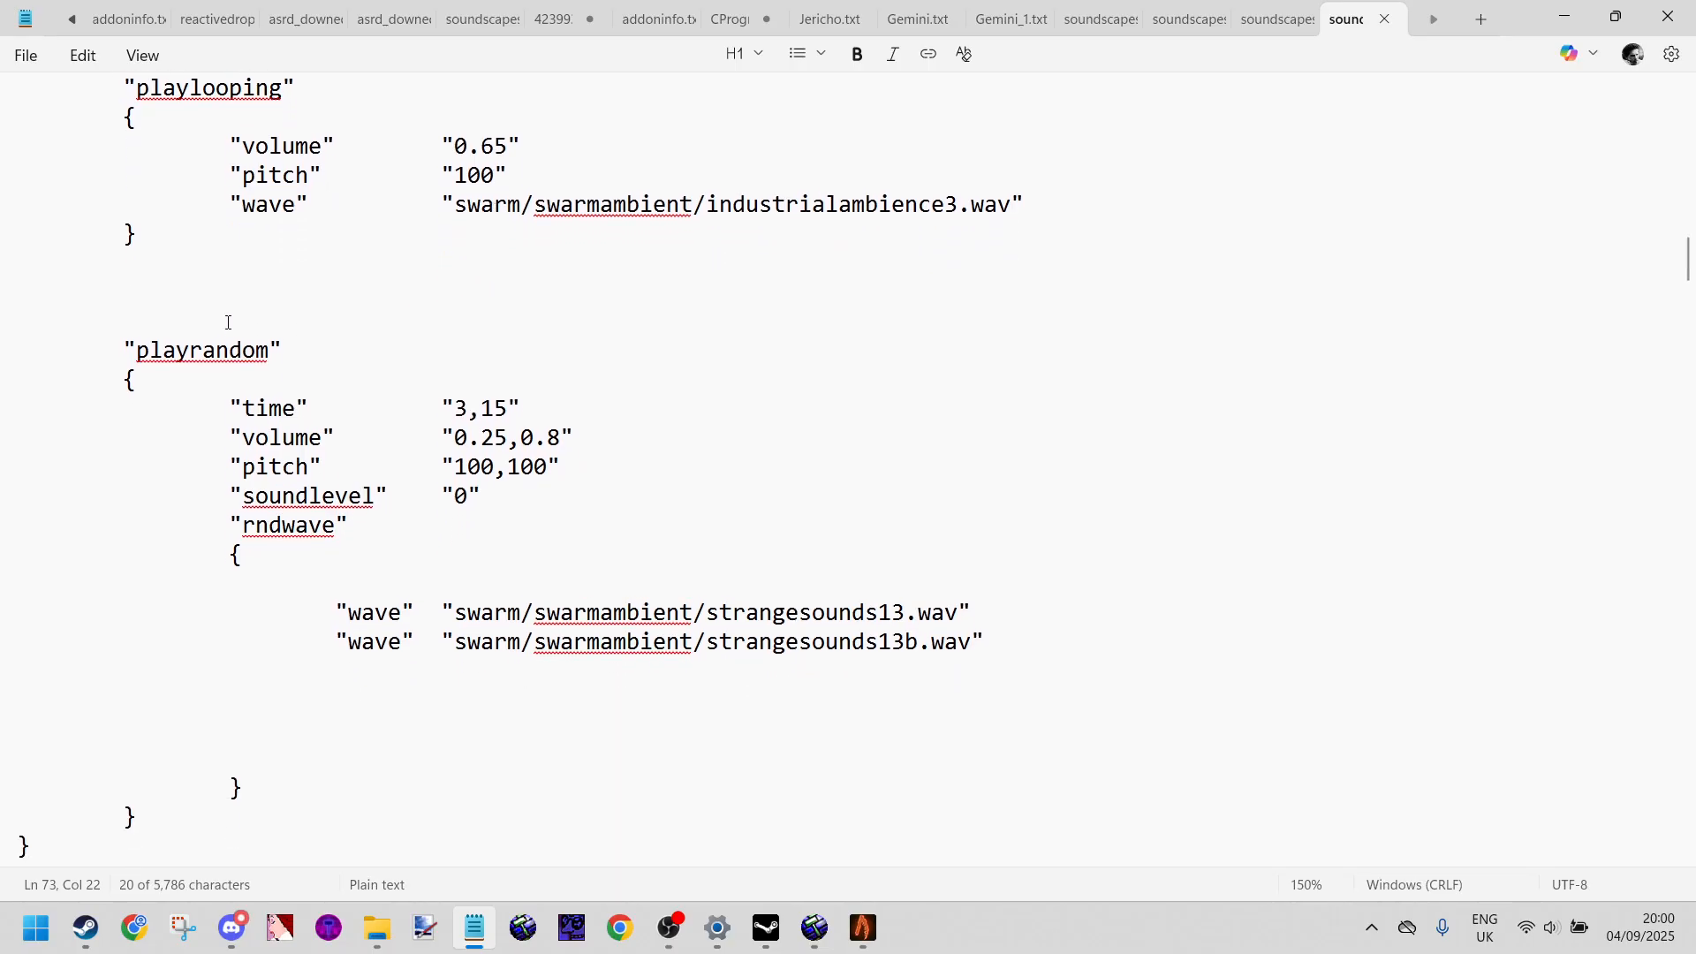
pyautogui.scroll(1, 174, 183)
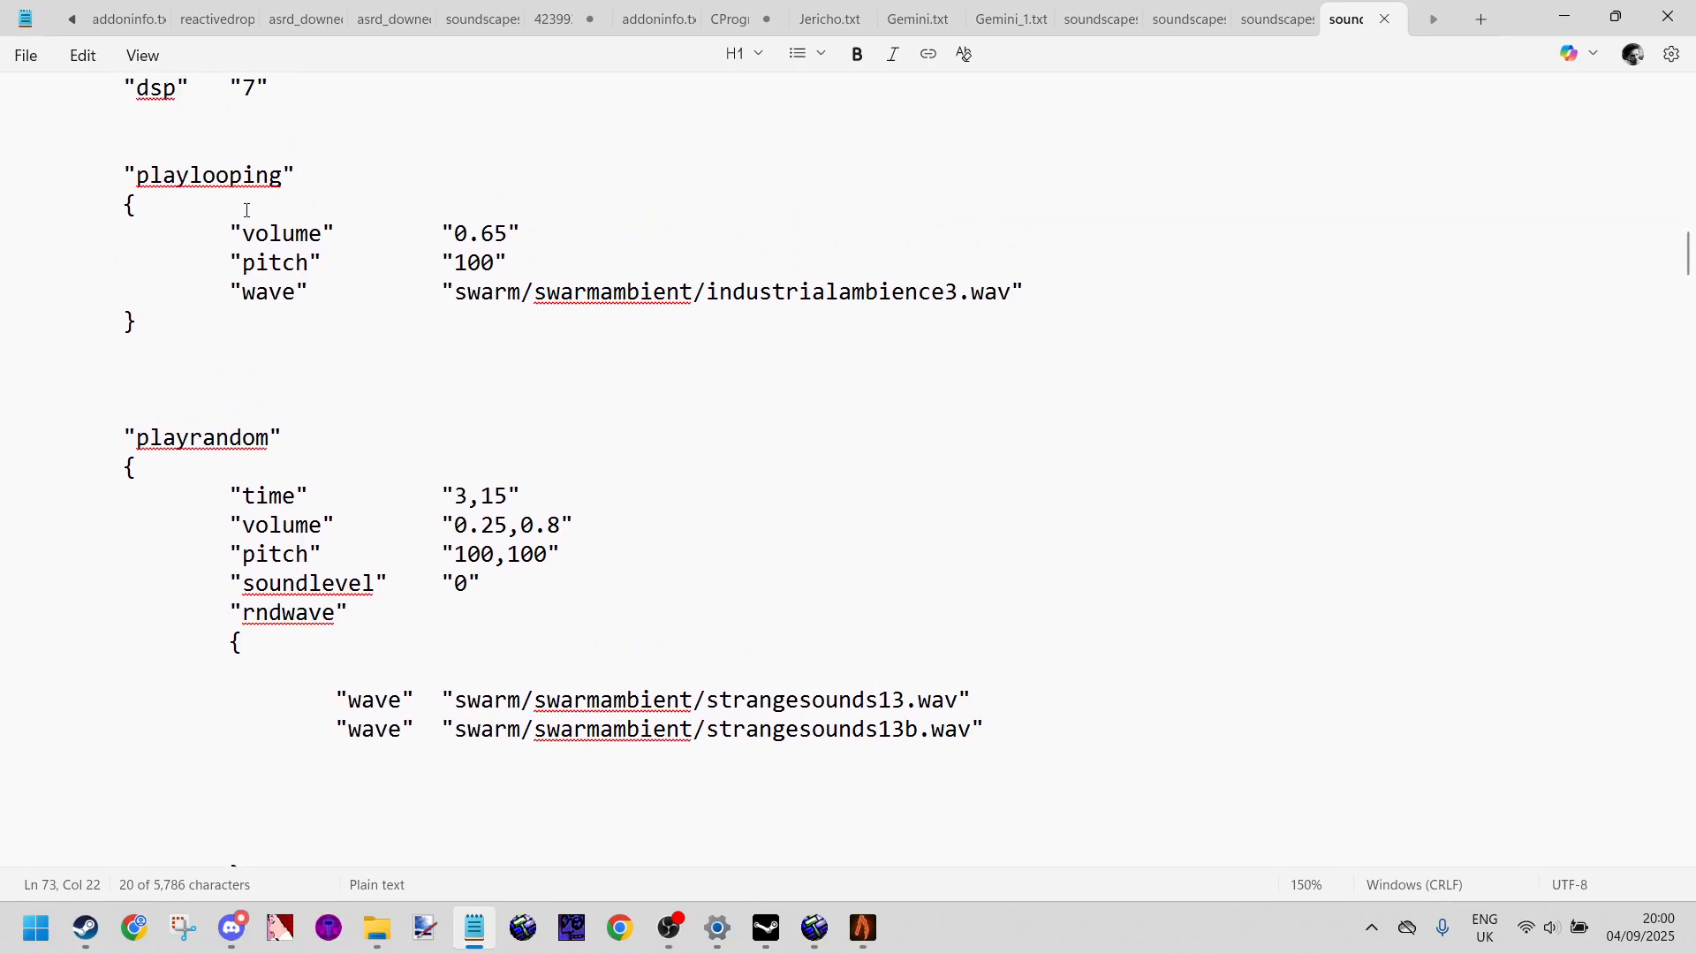
pyautogui.scroll(2, 246, 210)
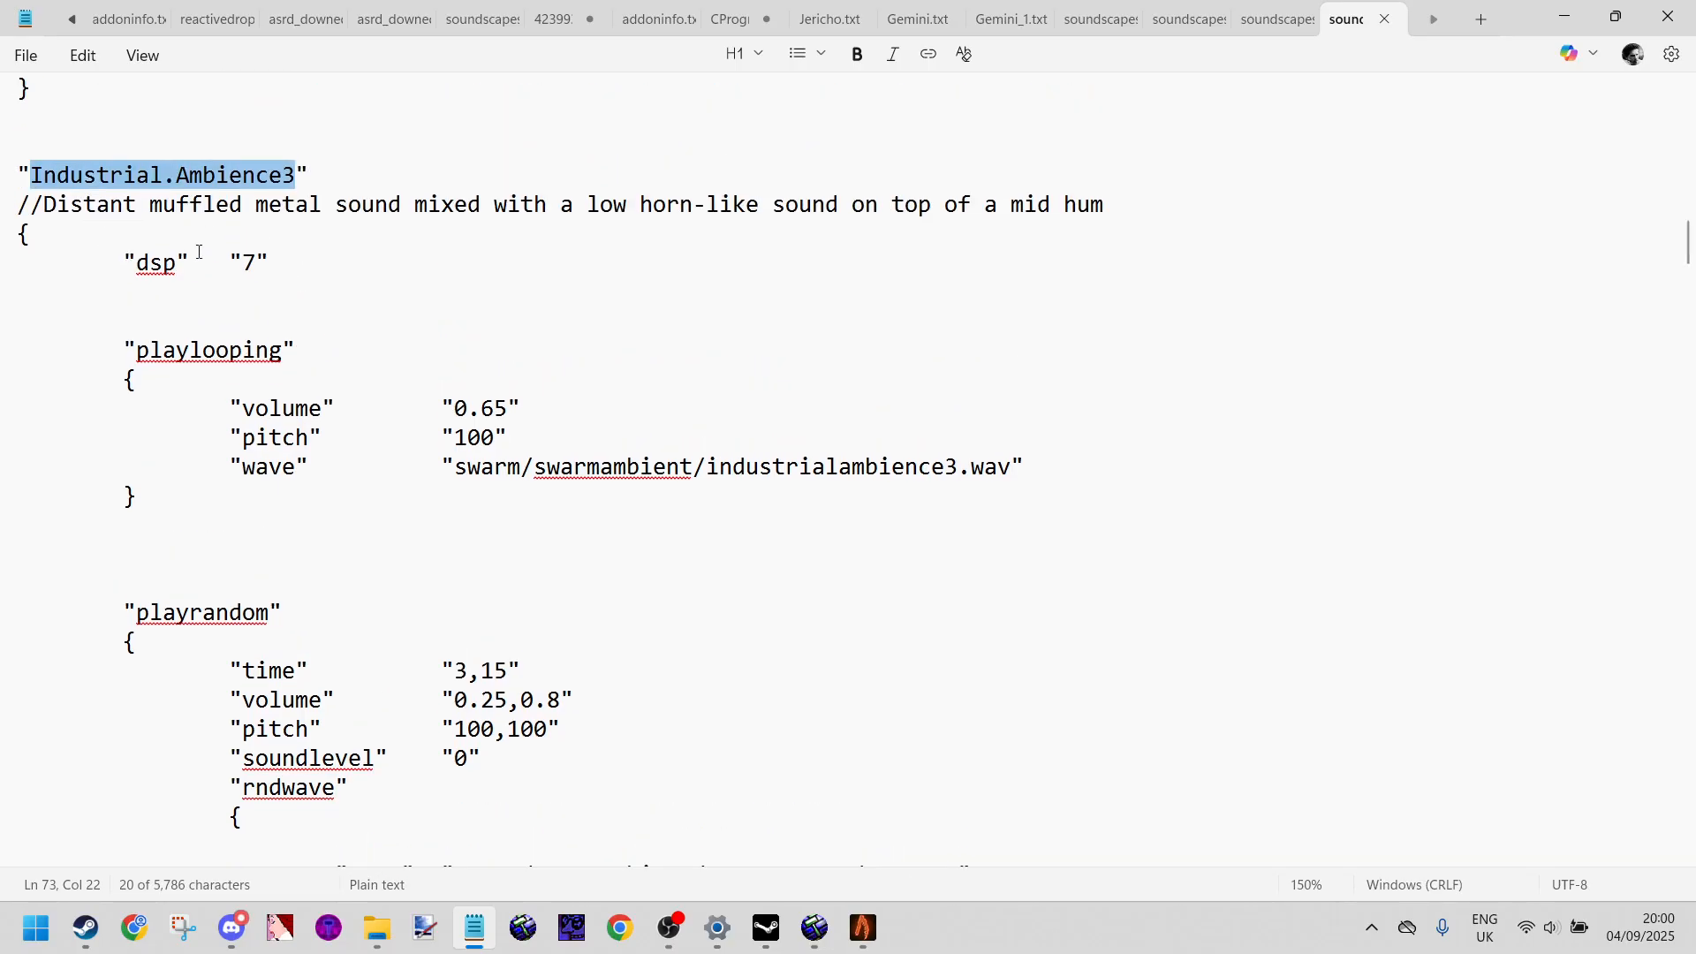
pyautogui.scroll(-2, 202, 274)
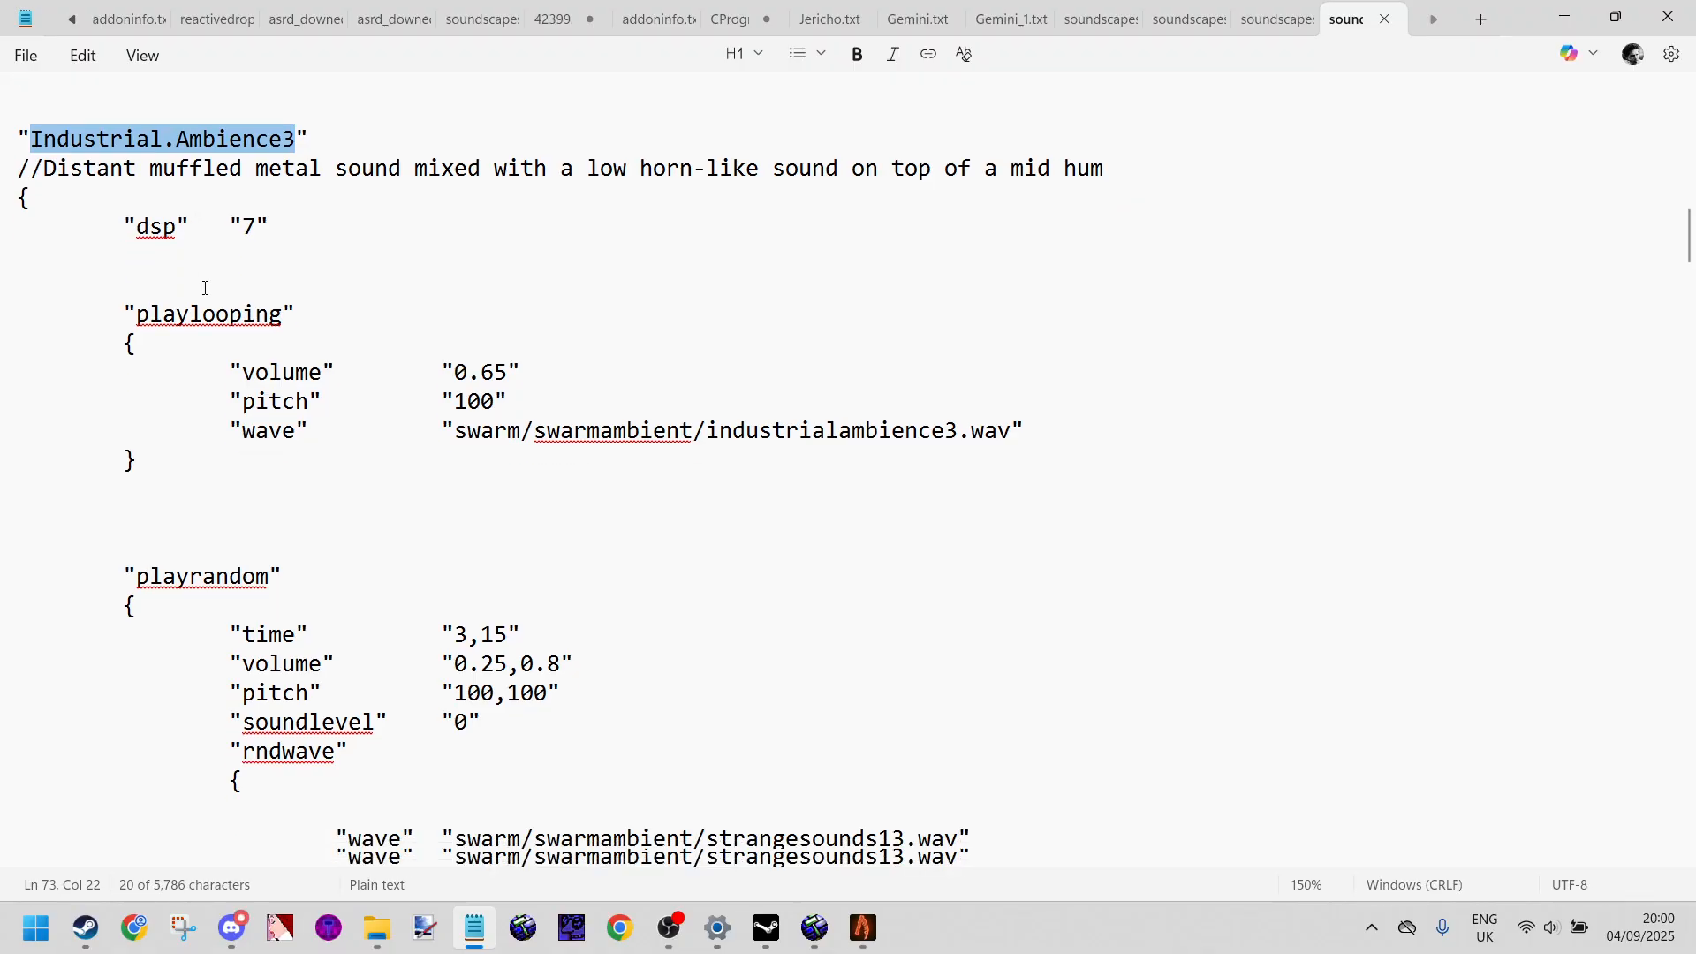
pyautogui.scroll(-3, 205, 299)
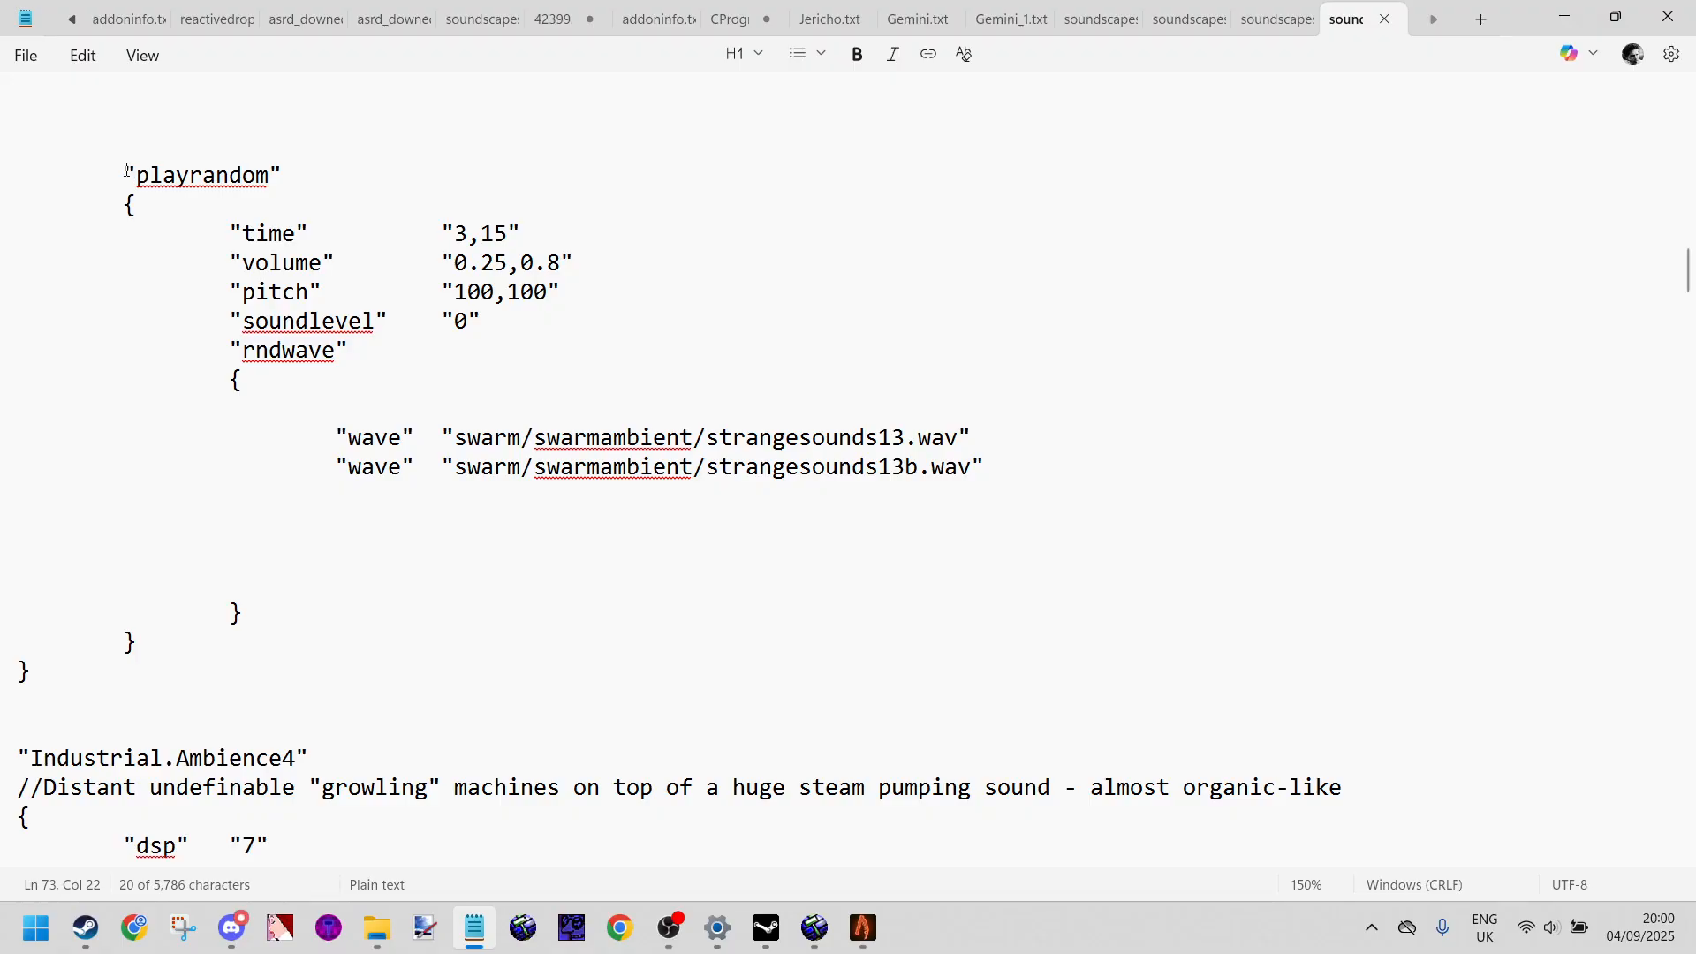
pyautogui.scroll(3, 126, 189)
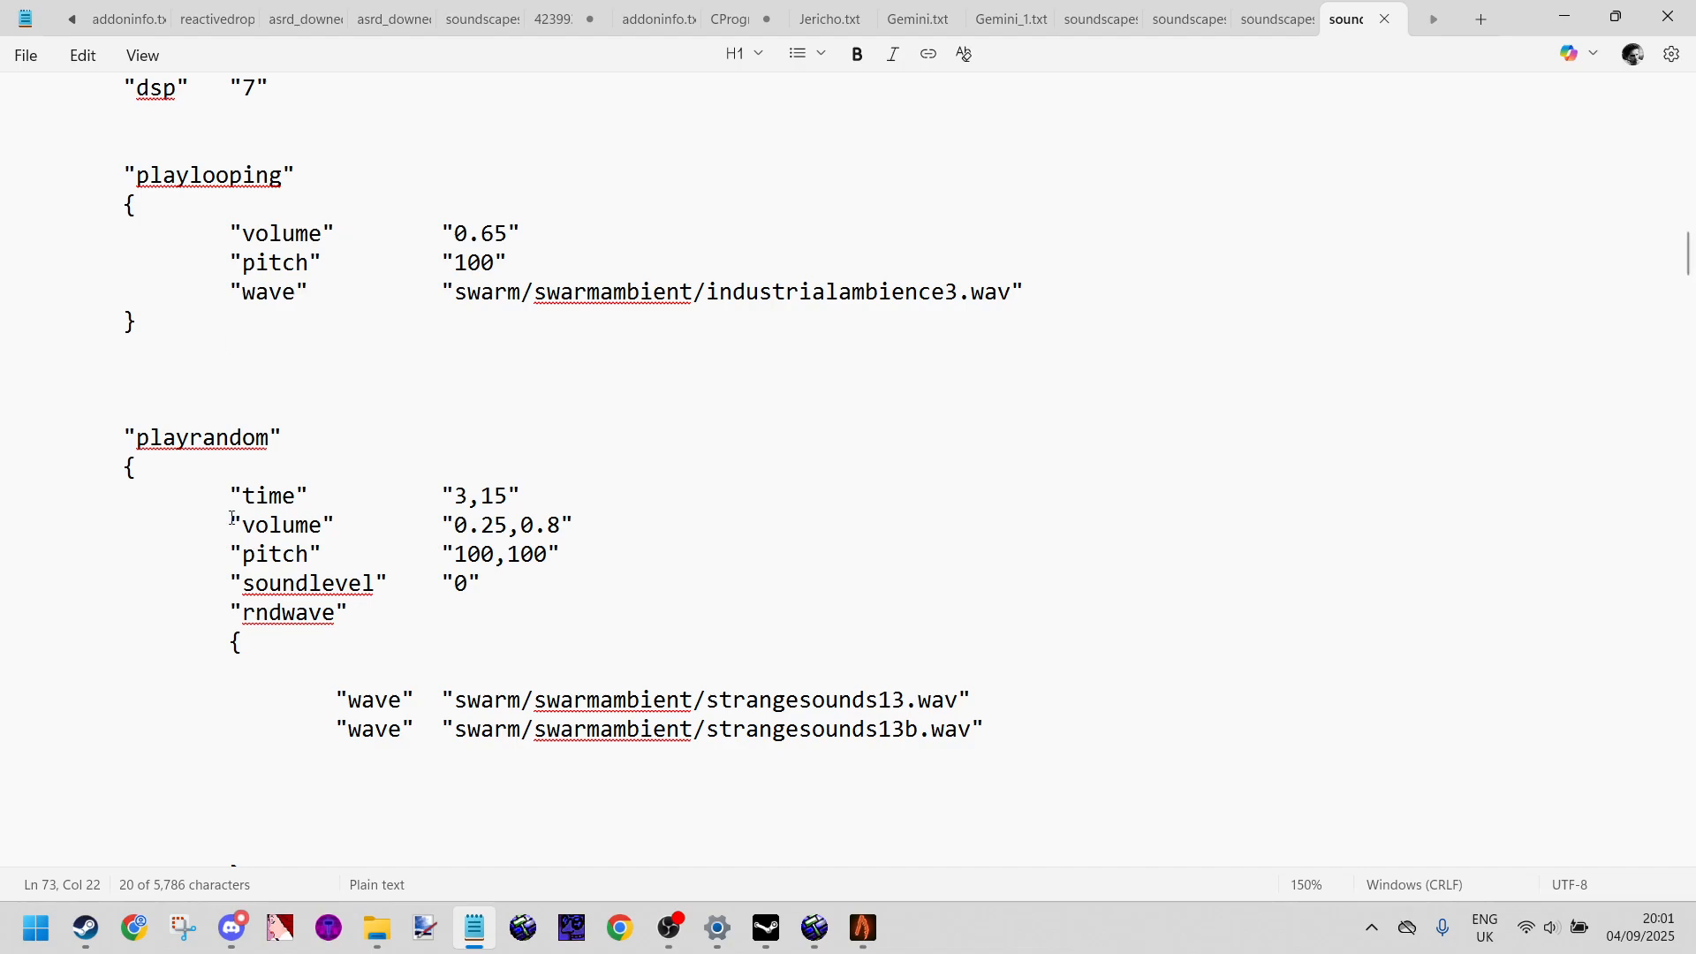
# Step: Highlight the playrandom settings of Industrial.Ambience3 from time to rndwave and its two wave entries for inspection, clearing each selection
pyautogui.moveTo(230, 497); pyautogui.dragTo(371, 611)
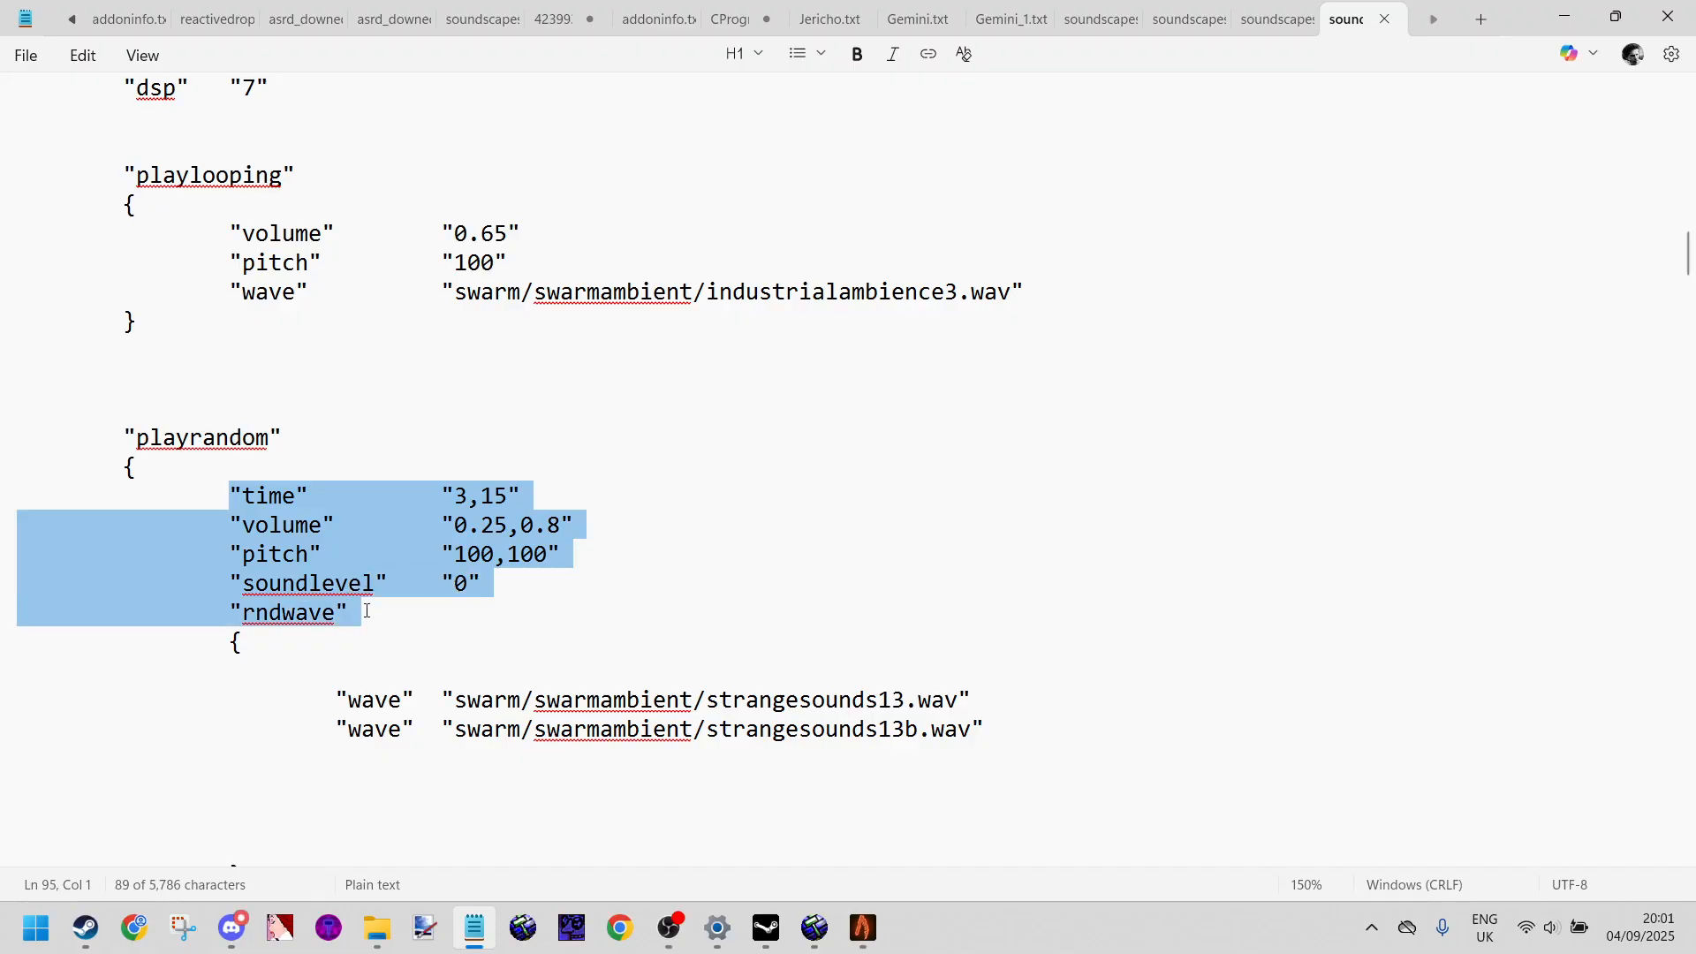
pyautogui.click(387, 627)
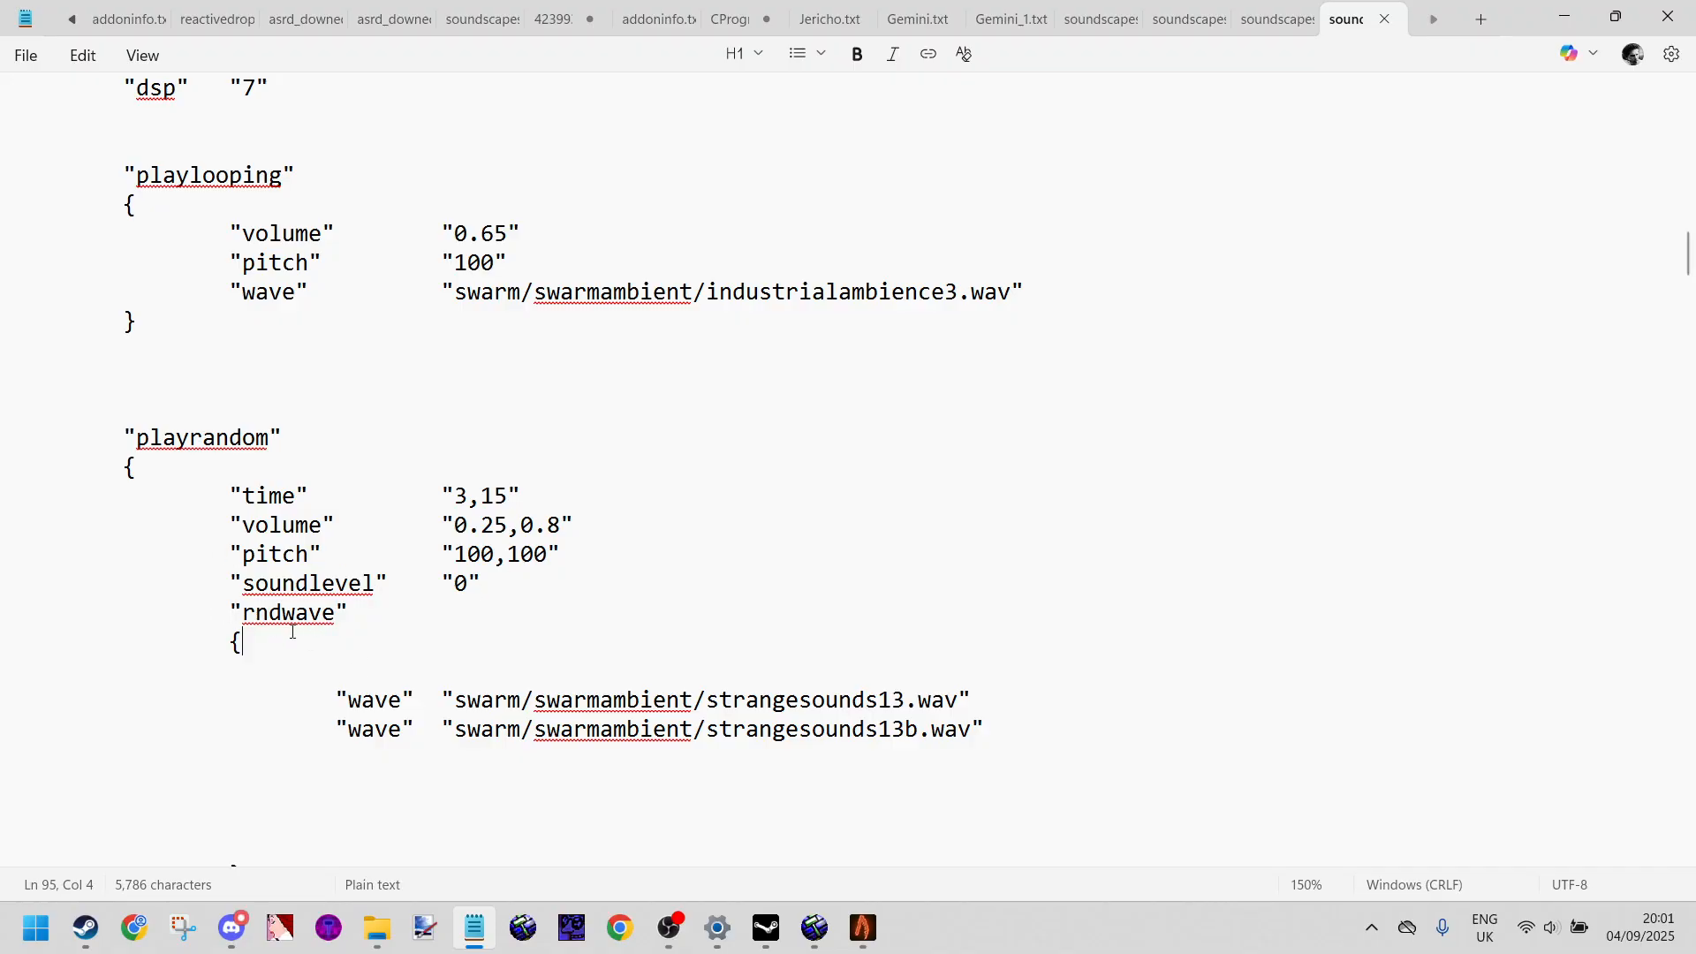
pyautogui.scroll(-2, 290, 630)
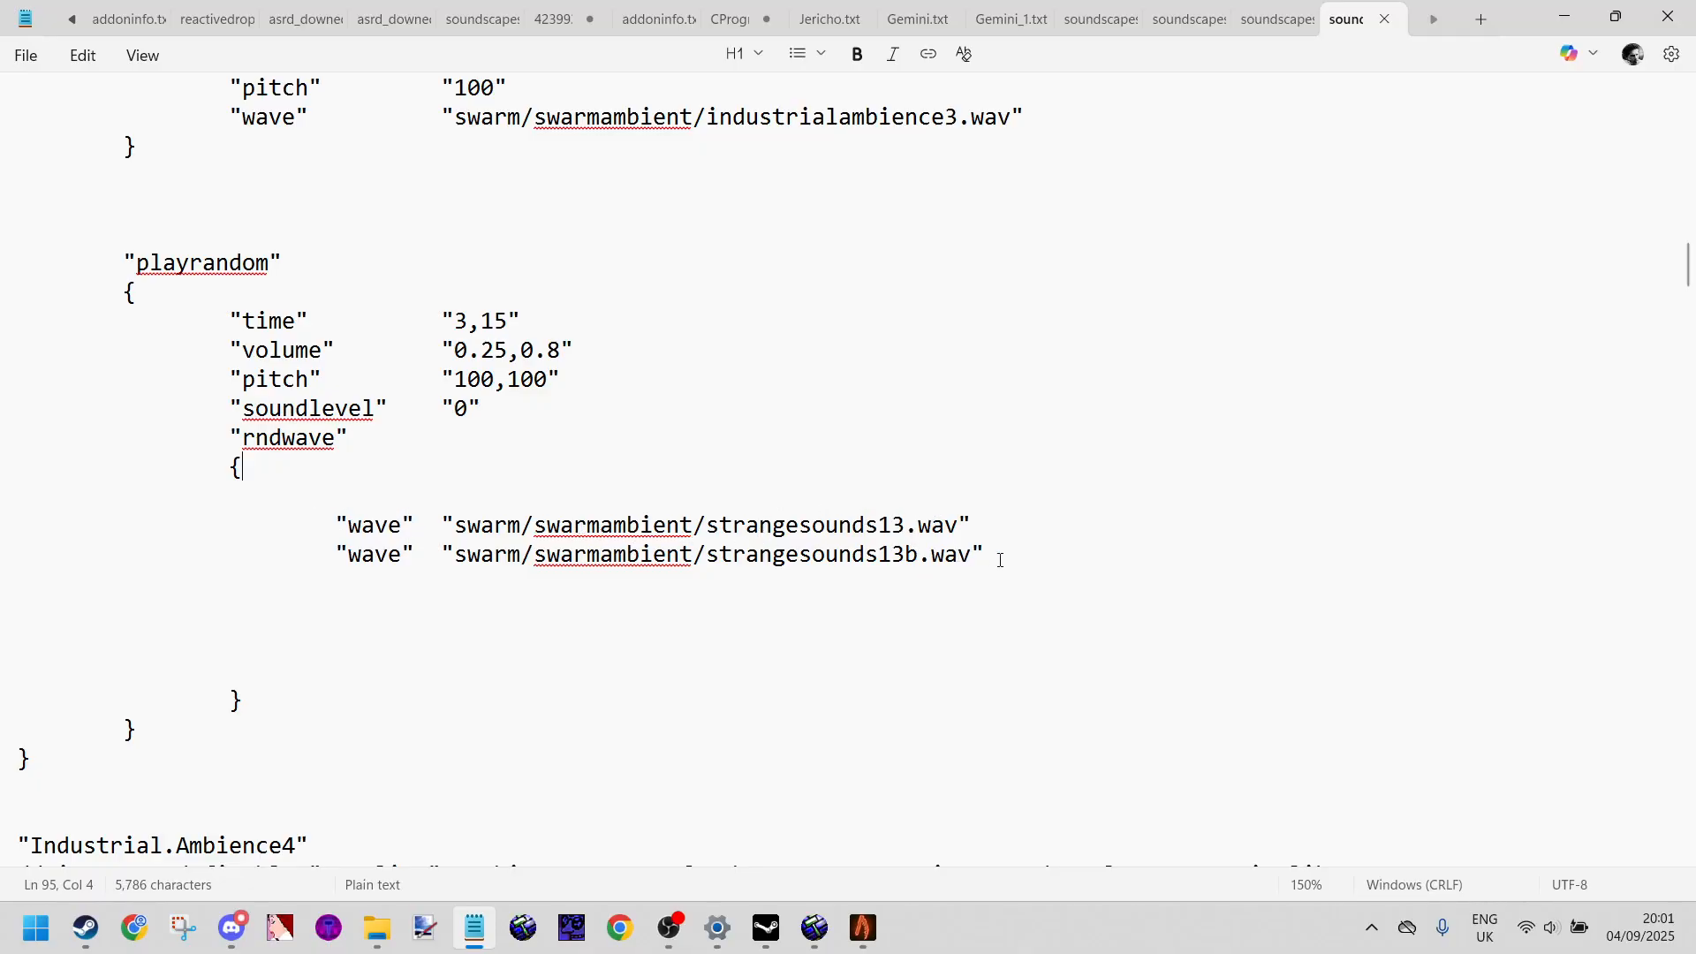
pyautogui.moveTo(1000, 560); pyautogui.dragTo(35, 518)
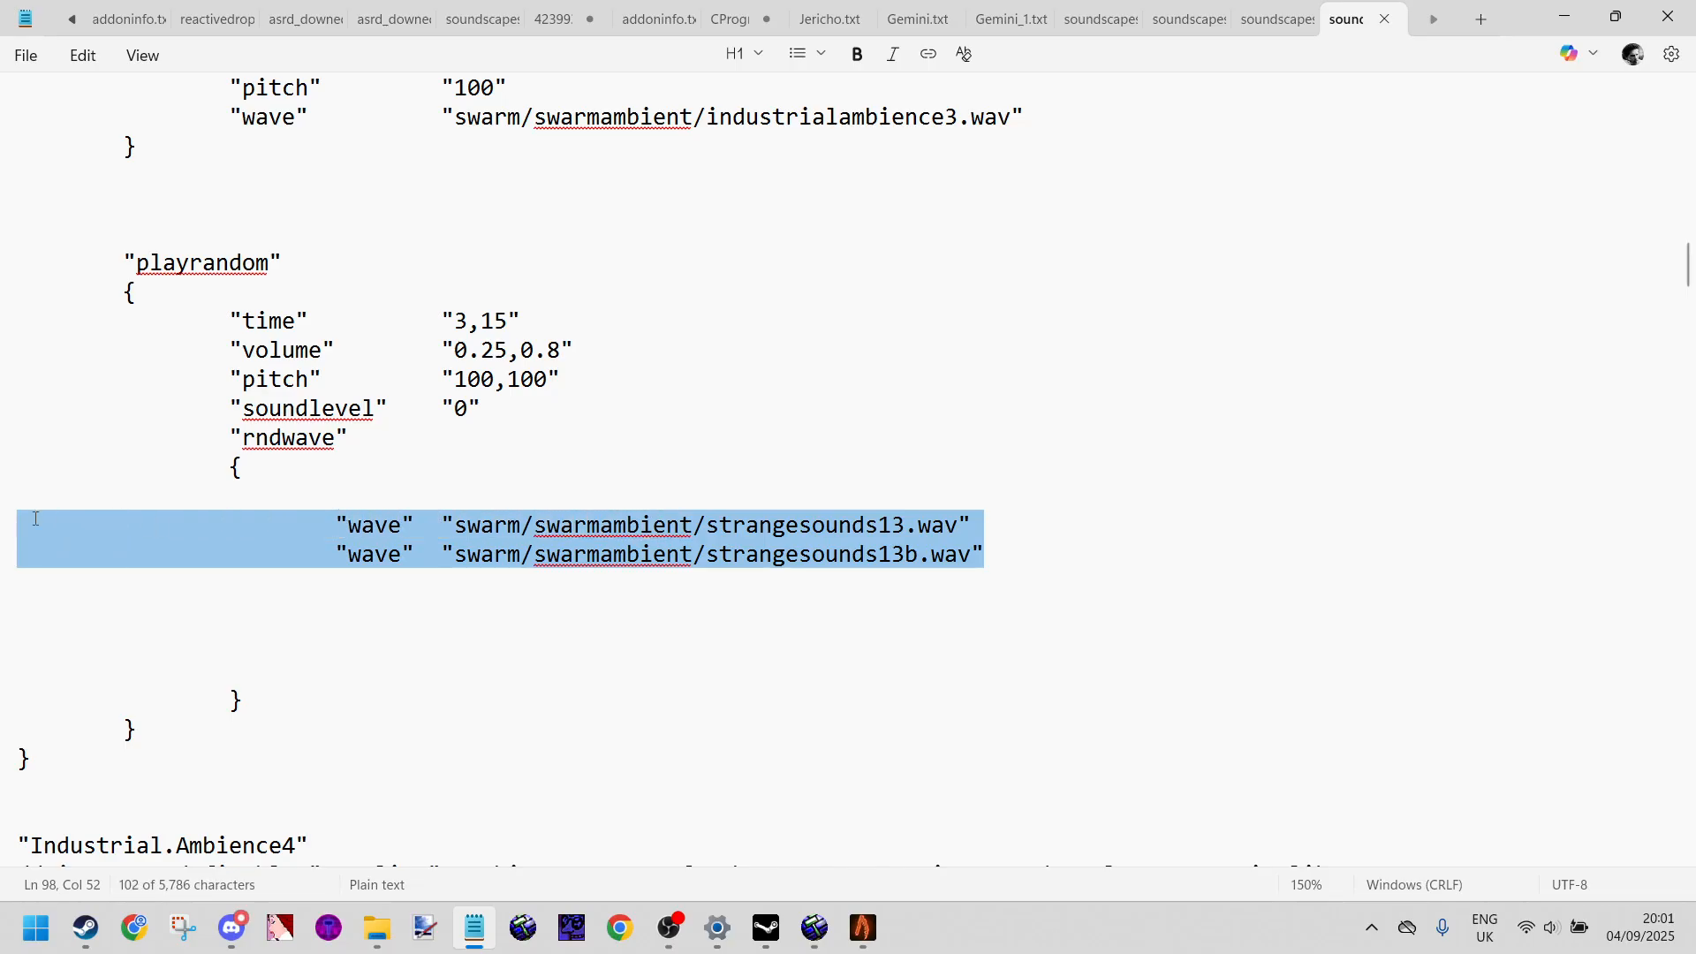
pyautogui.click(380, 583)
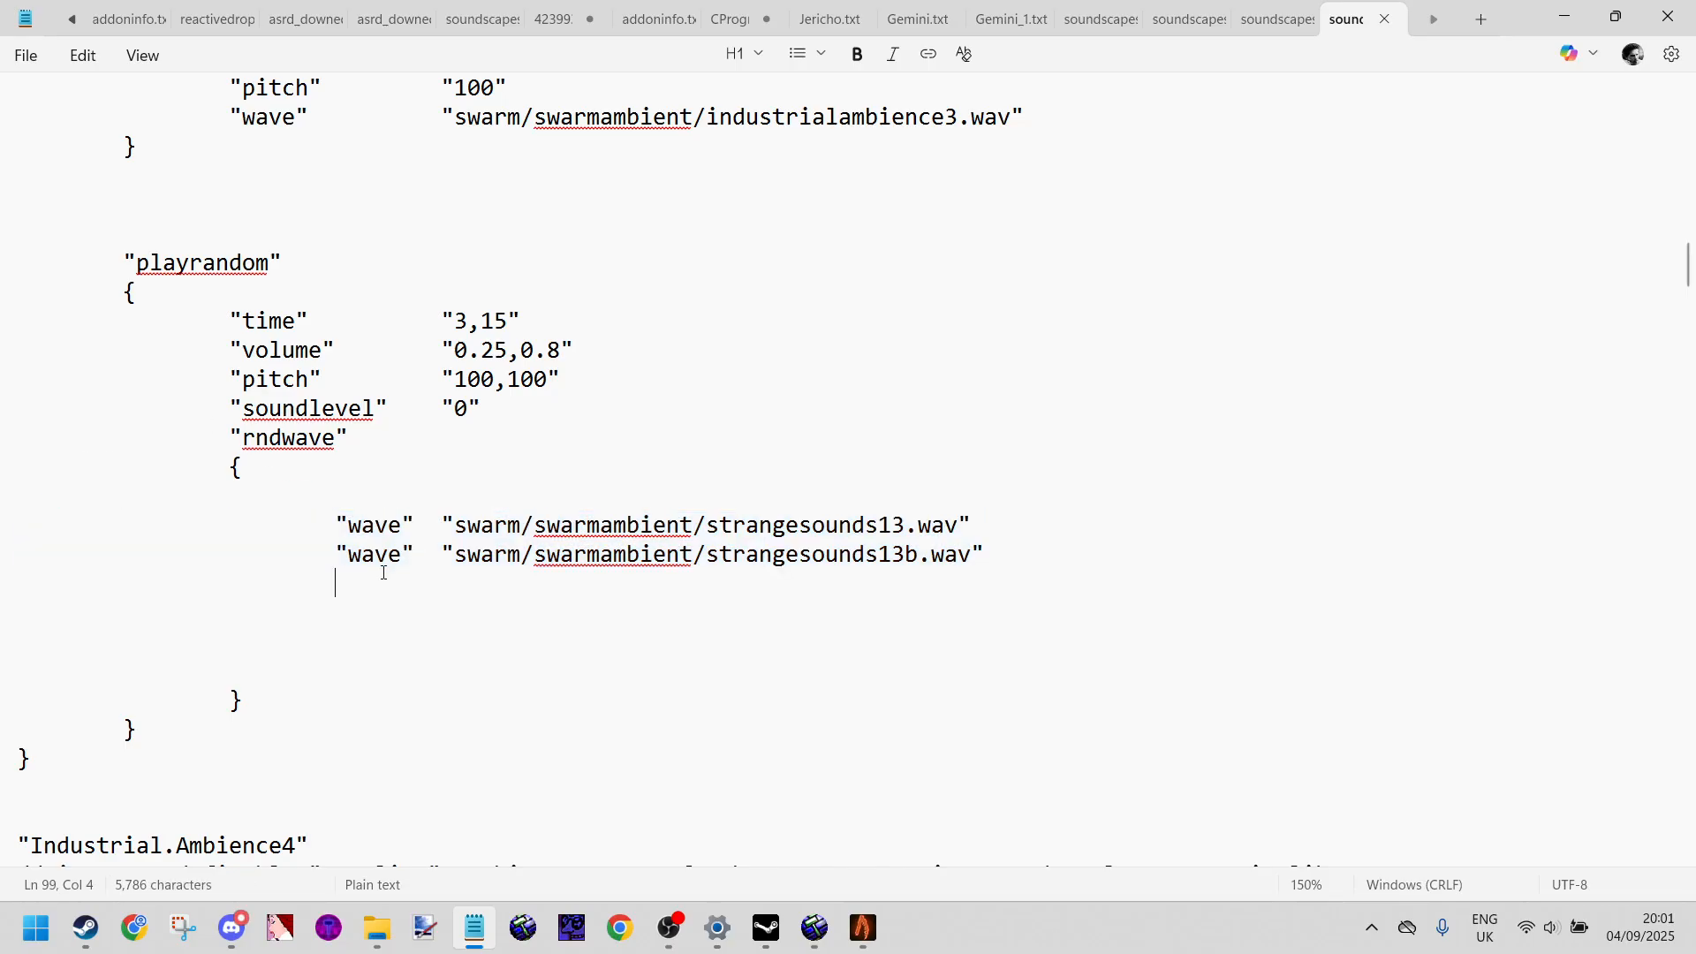
# Step: Examine the dsp, playlooping and playrandom sections of the Industrial.Ambience4 entry and highlight its soundscape name
pyautogui.scroll(-4, 444, 519)
pyautogui.scroll(1, 444, 521)
pyautogui.scroll(-5, 444, 521)
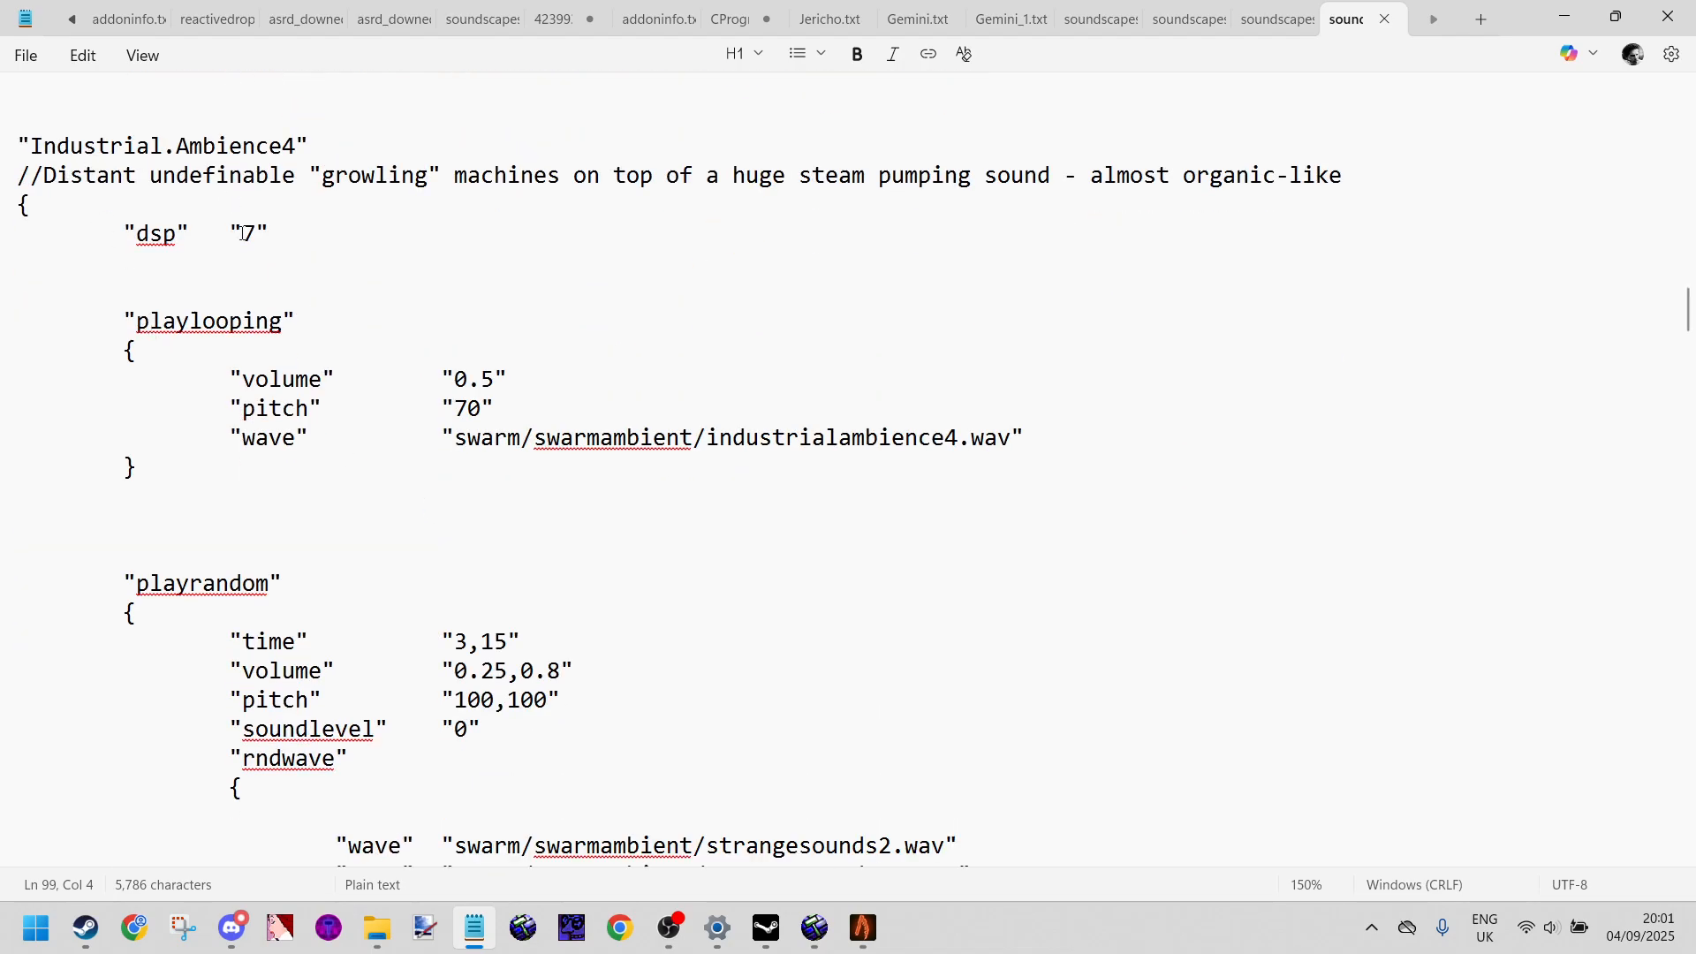
pyautogui.scroll(-3, 629, 530)
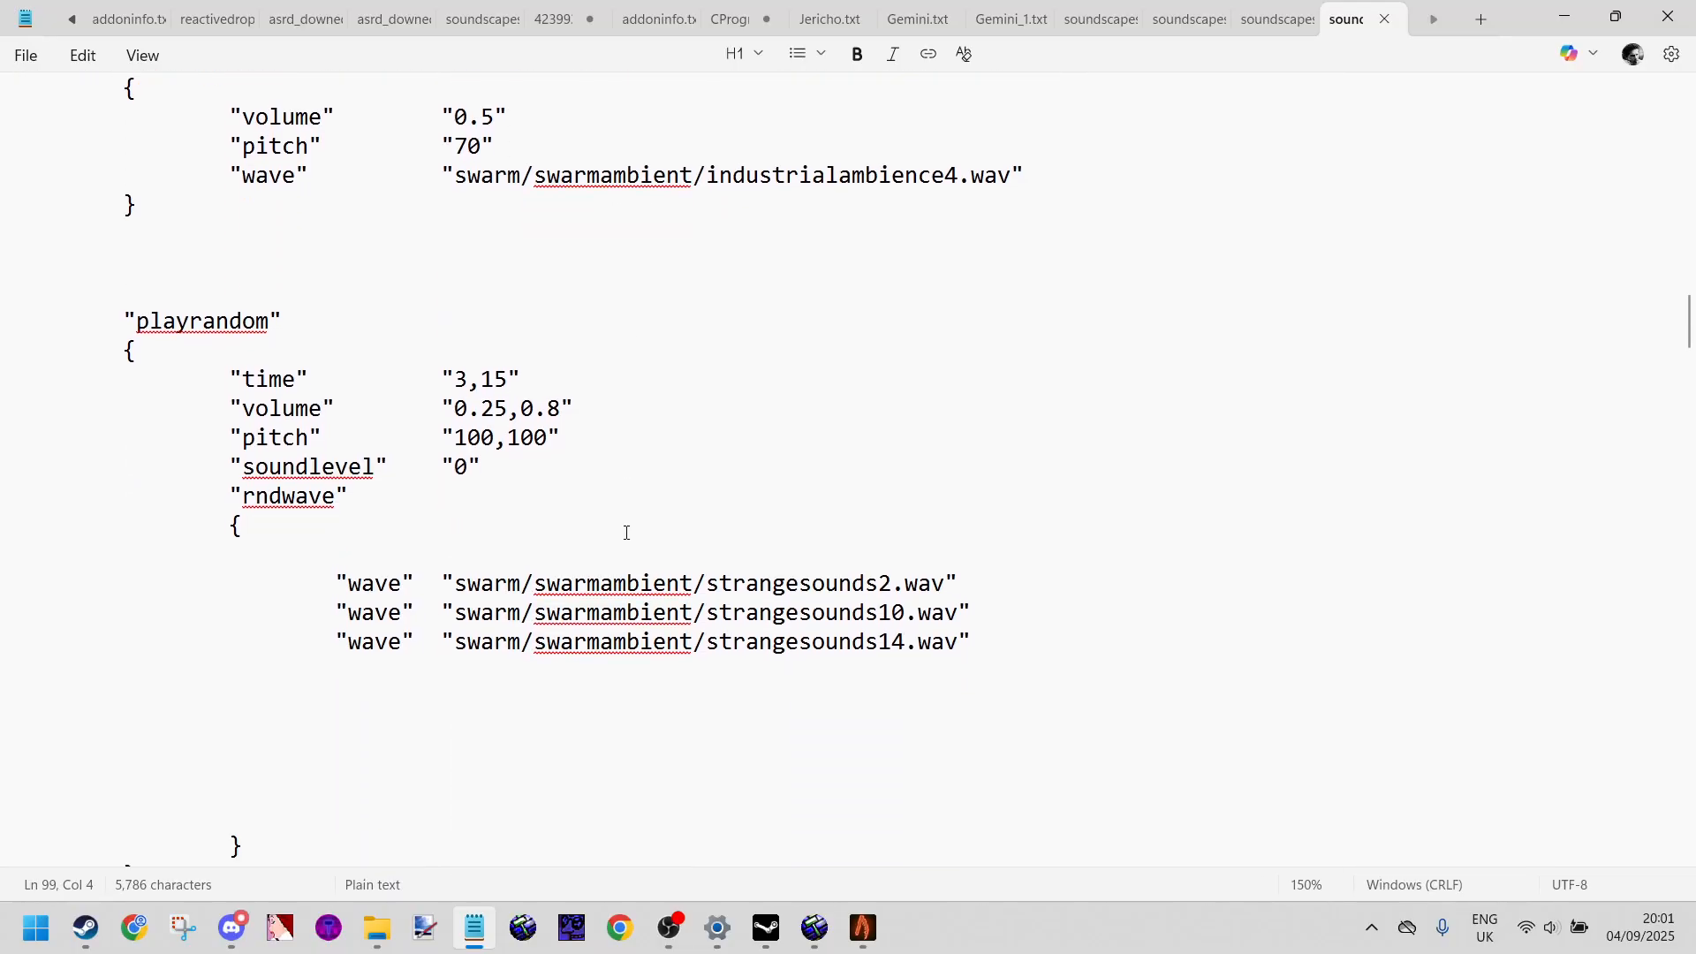
pyautogui.scroll(2, 625, 530)
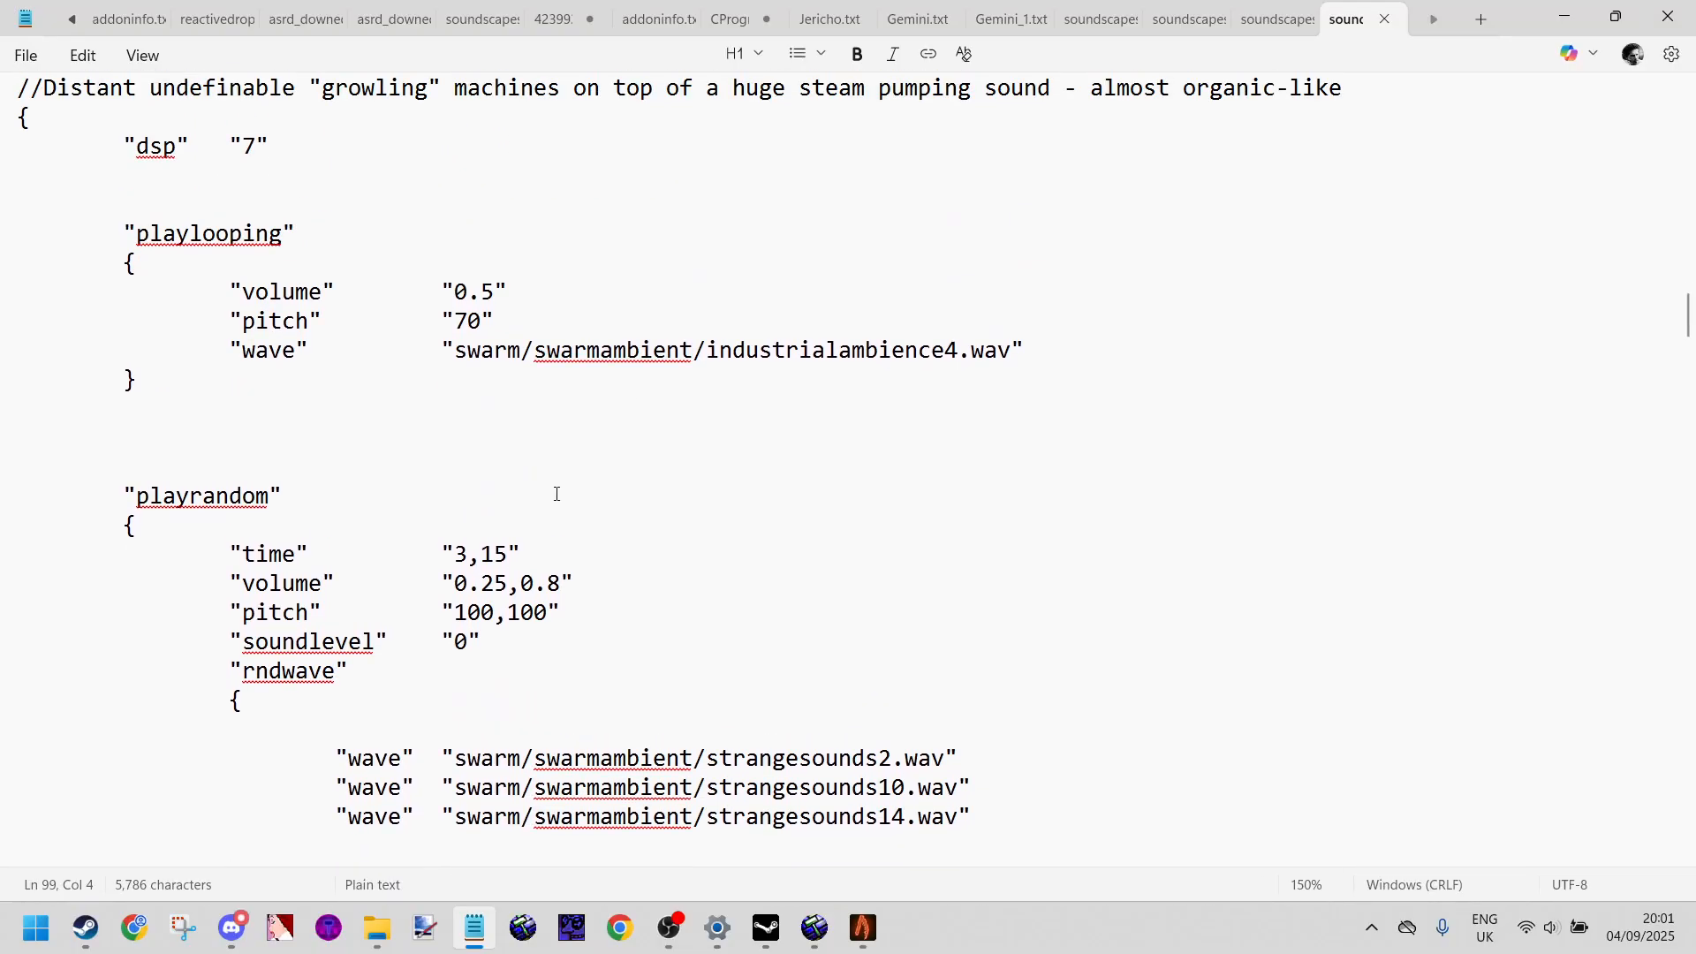
pyautogui.scroll(-6, 556, 494)
pyautogui.scroll(13, 545, 507)
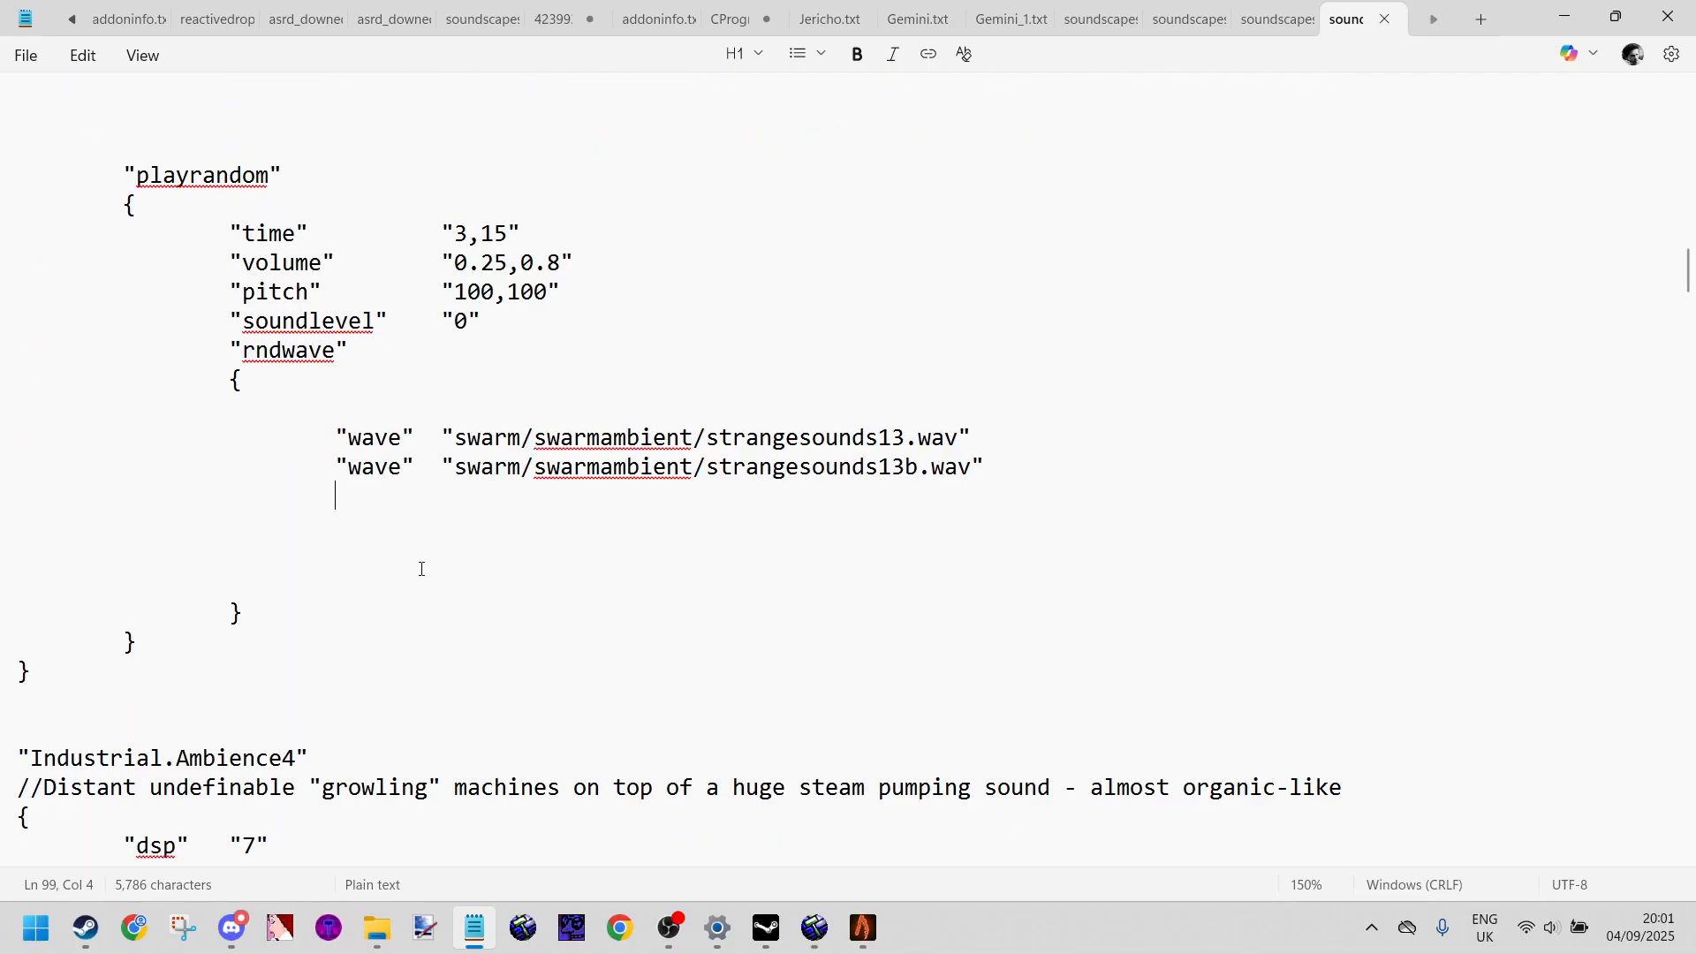
pyautogui.moveTo(31, 758); pyautogui.dragTo(301, 752)
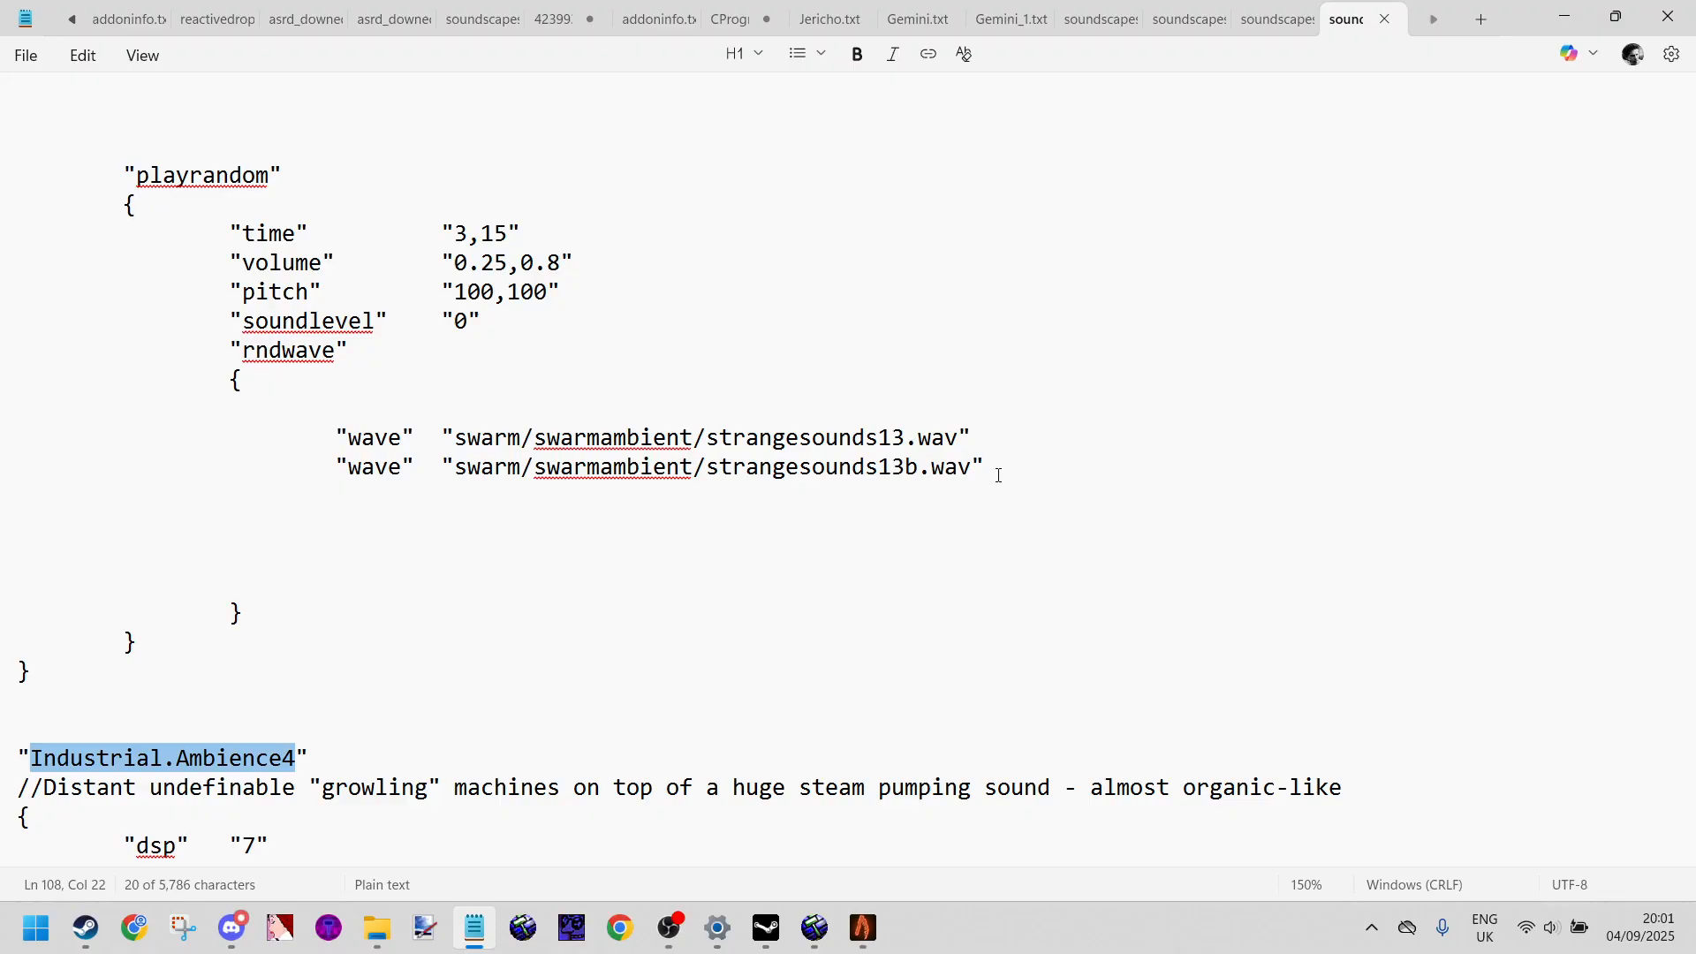
# Step: Look through the open indoors, manifest and Deima soundscape files to compare their entries and the listed script files
pyautogui.click(1278, 11)
pyautogui.scroll(5, 643, 321)
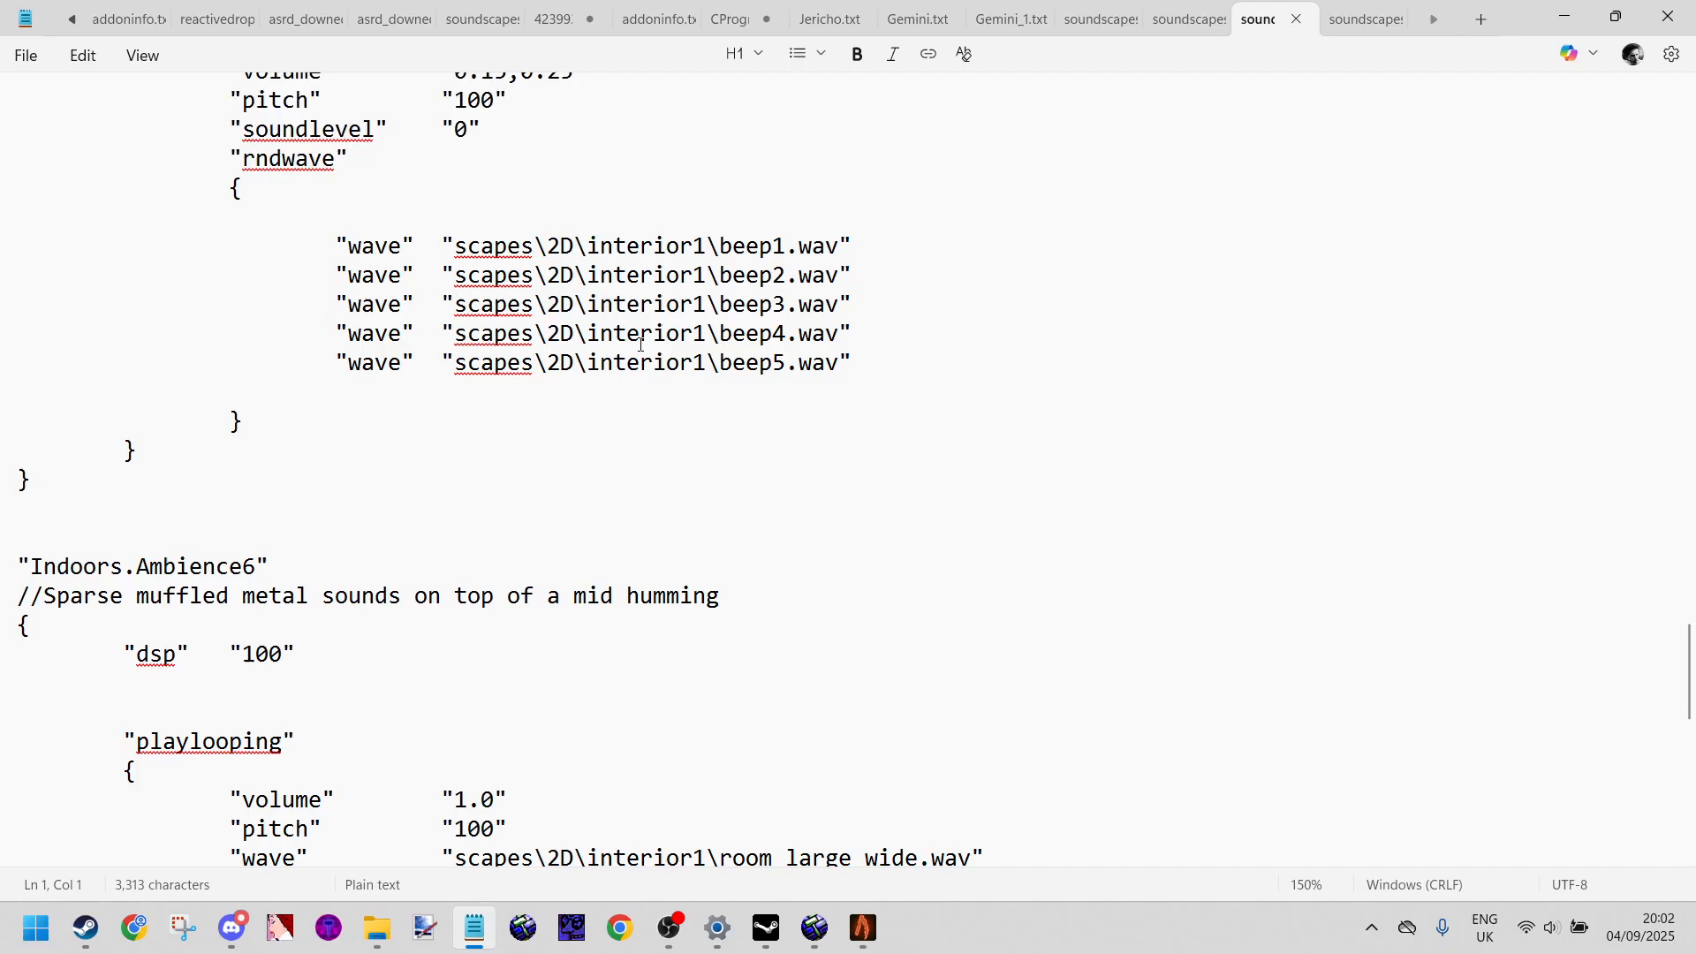
pyautogui.scroll(20, 642, 344)
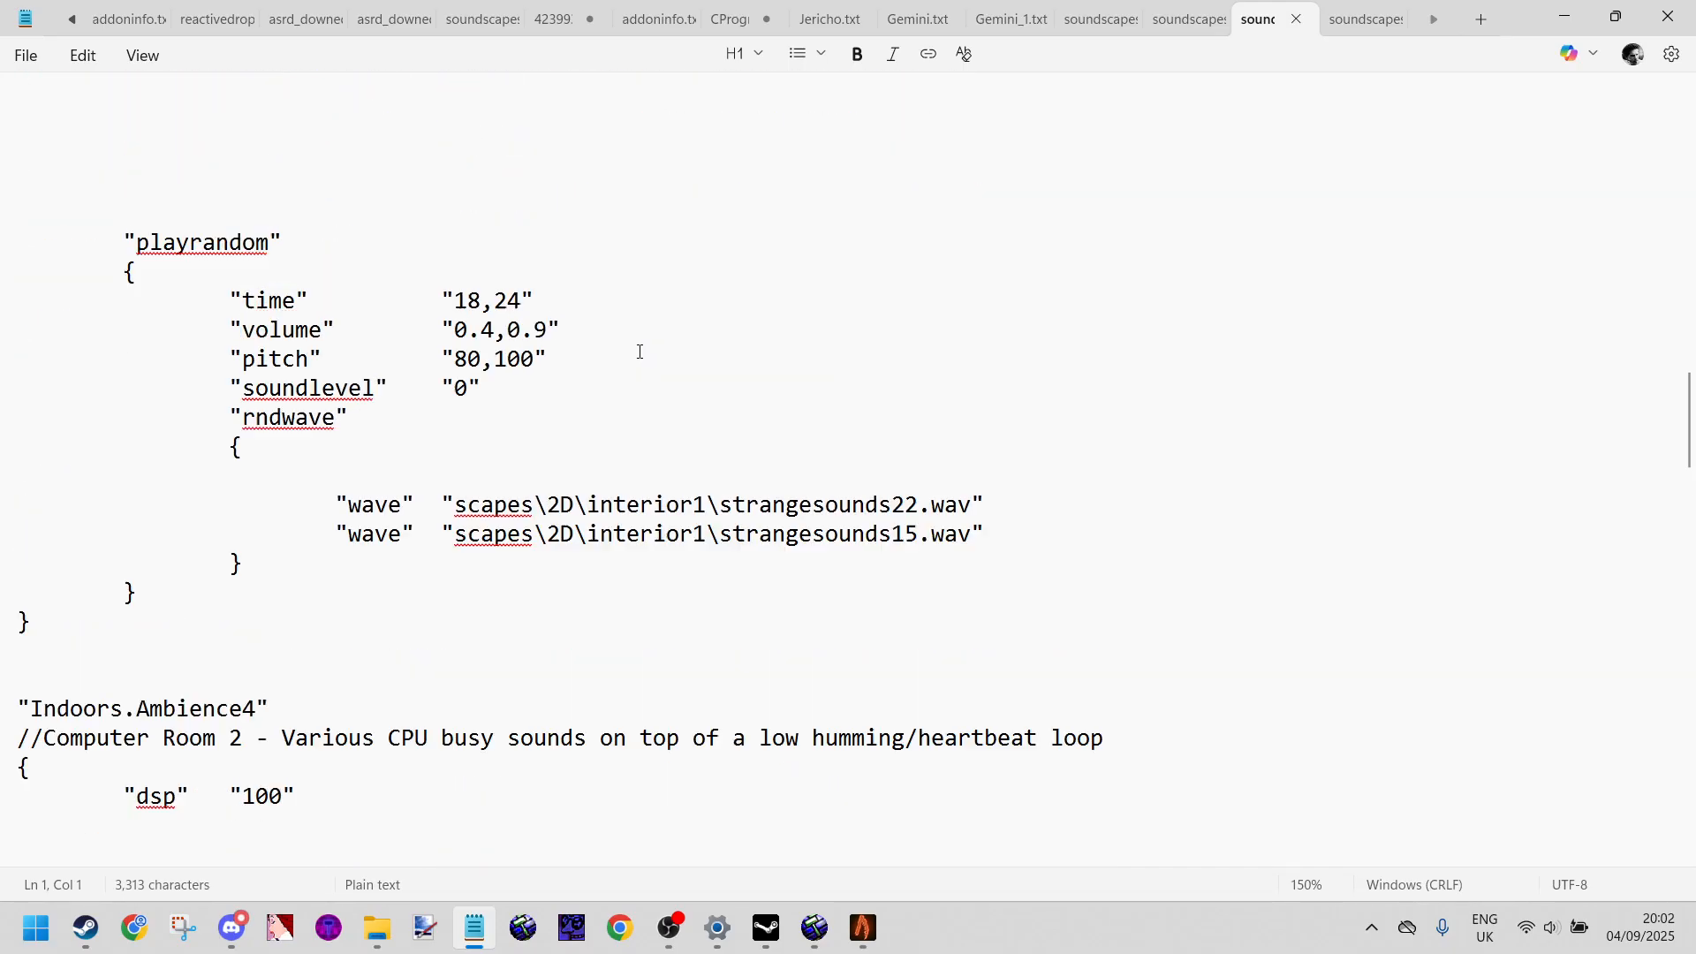
pyautogui.scroll(2, 640, 351)
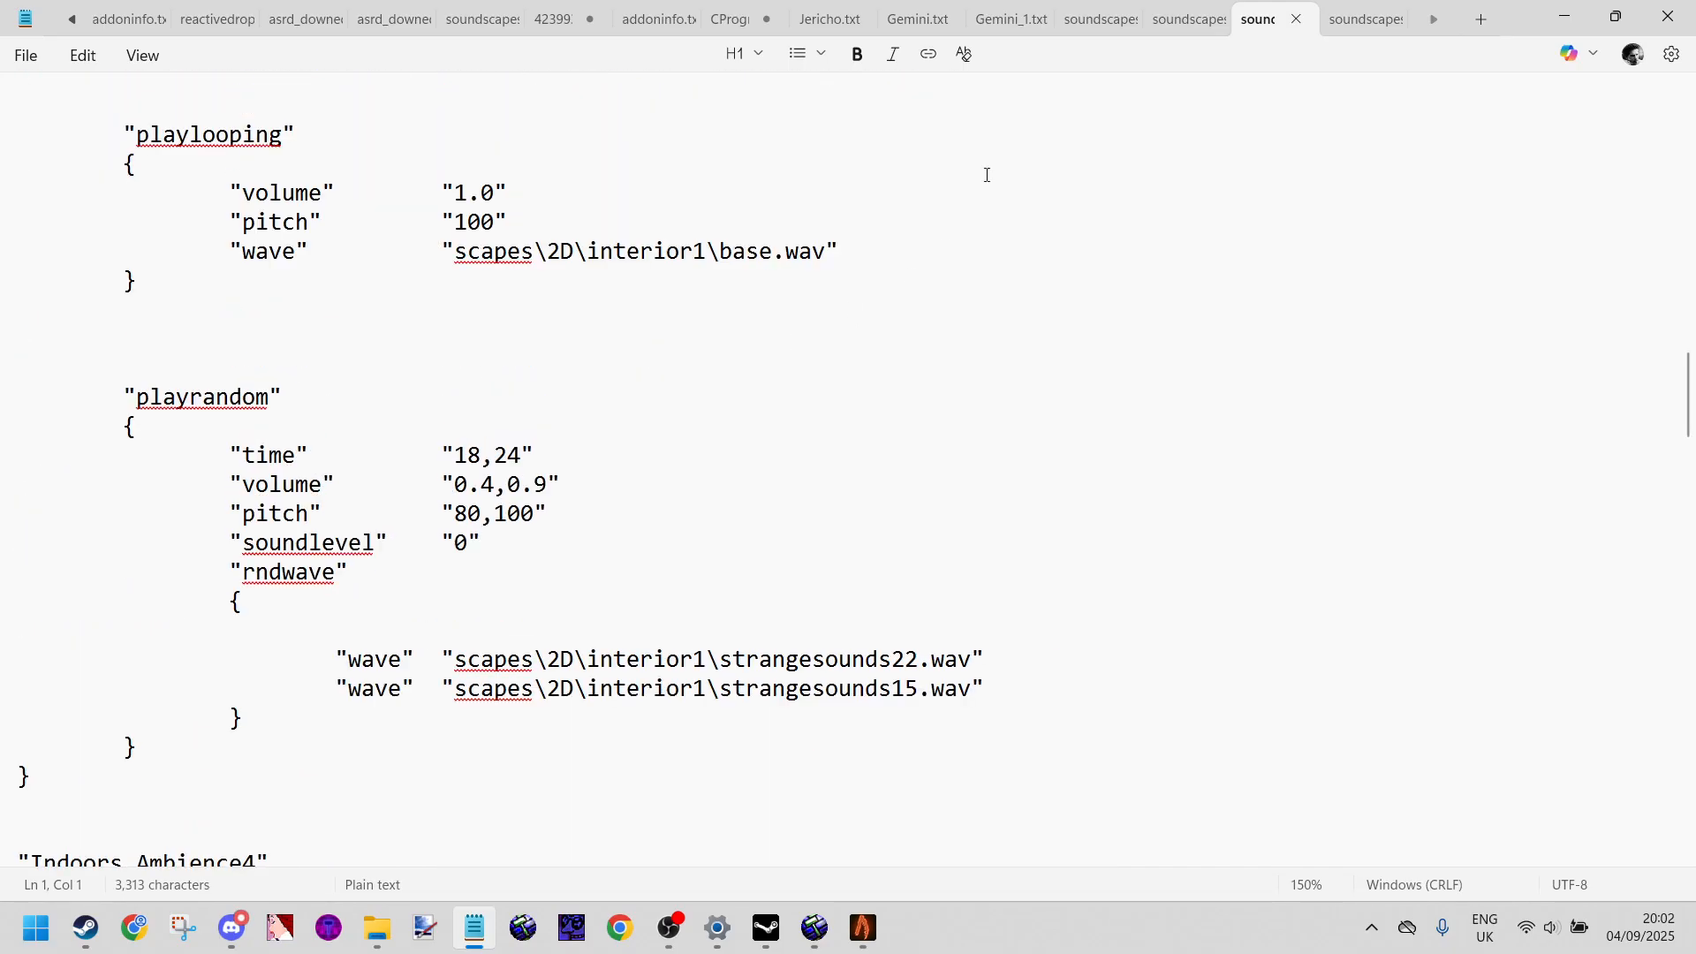
pyautogui.click(1179, 26)
pyautogui.scroll(2, 912, 375)
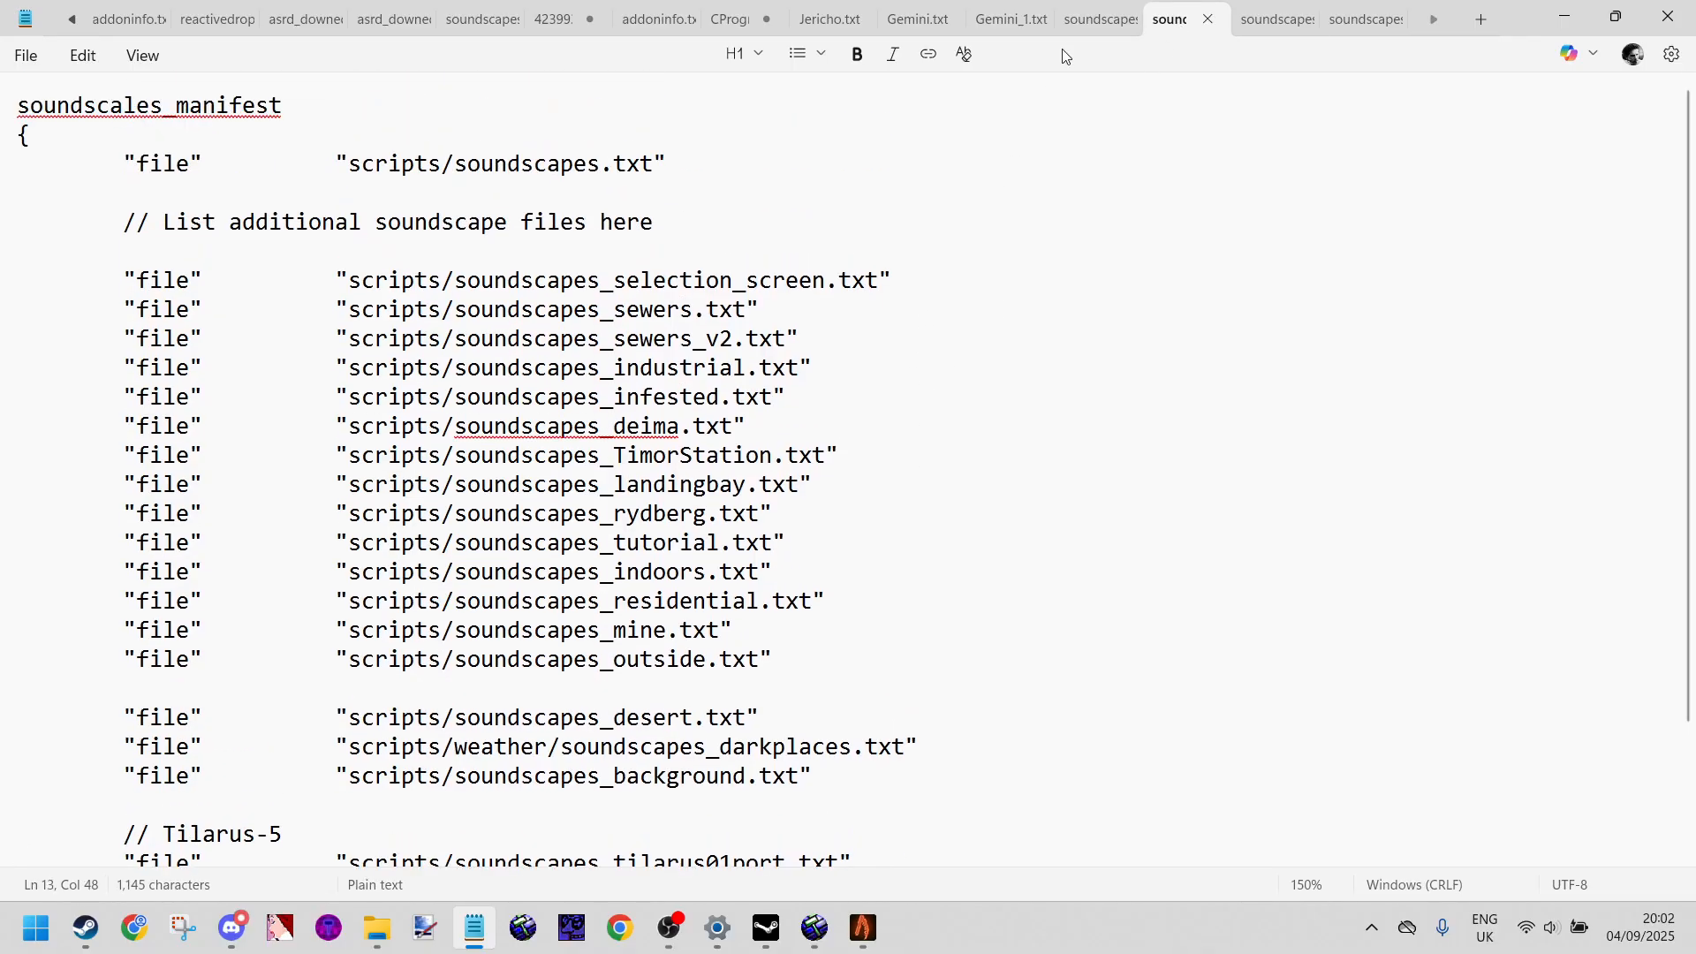
pyautogui.click(1096, 20)
pyautogui.scroll(10, 814, 464)
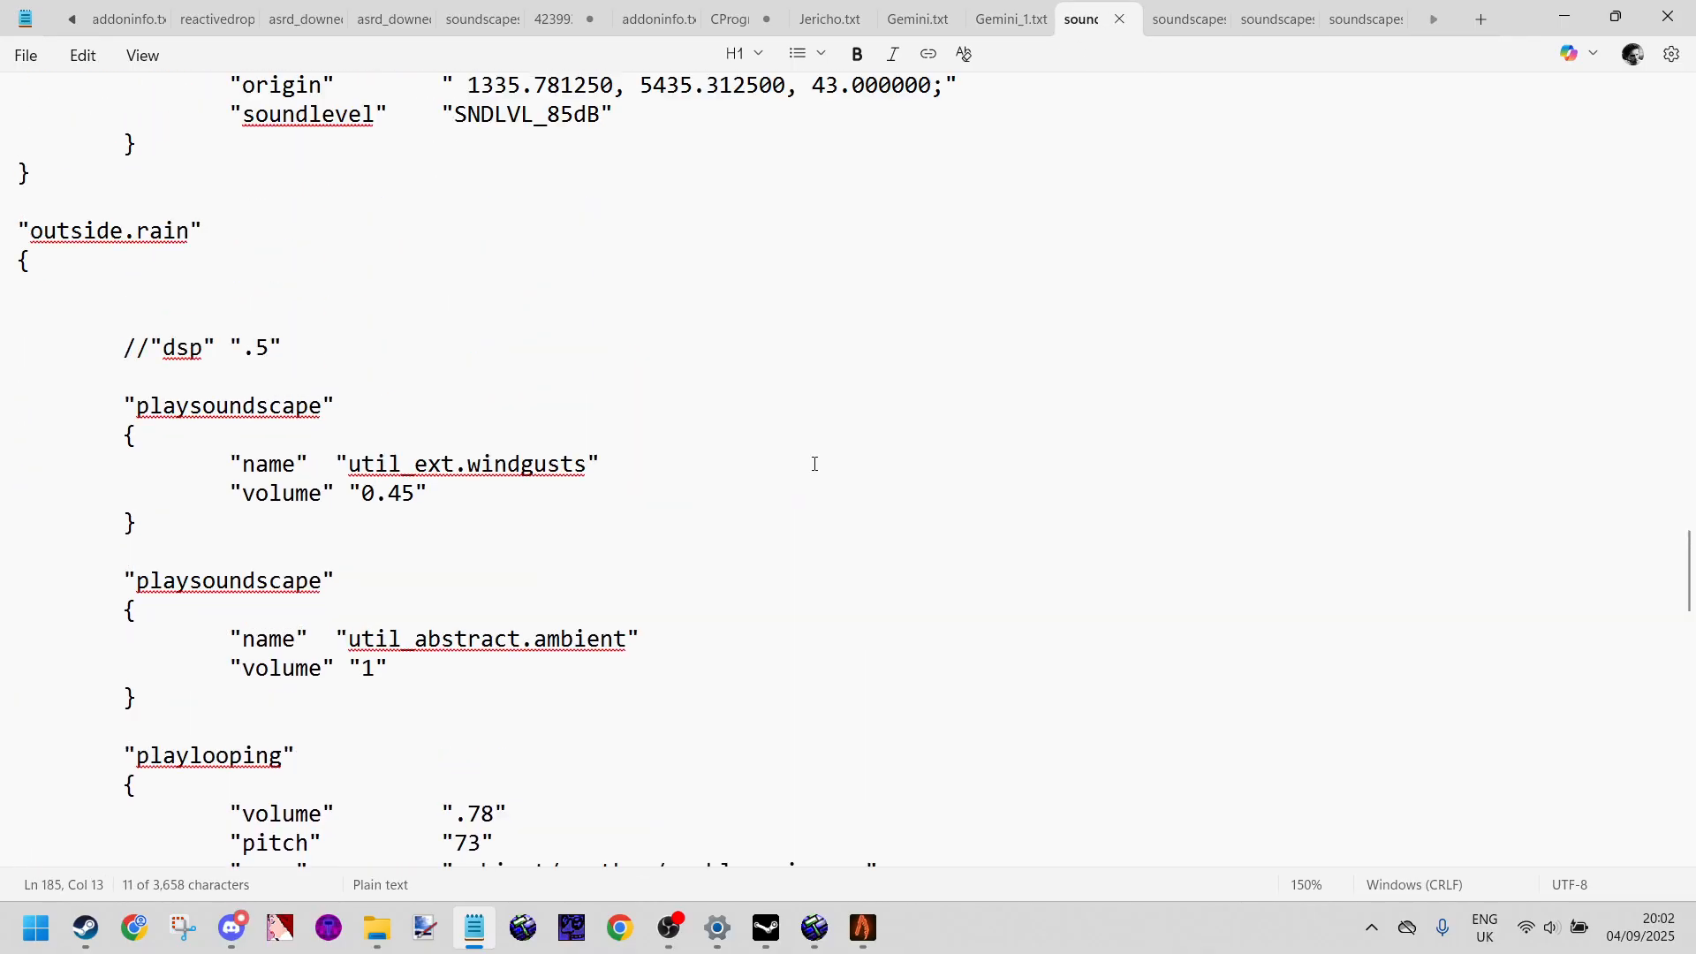
pyautogui.scroll(20, 815, 464)
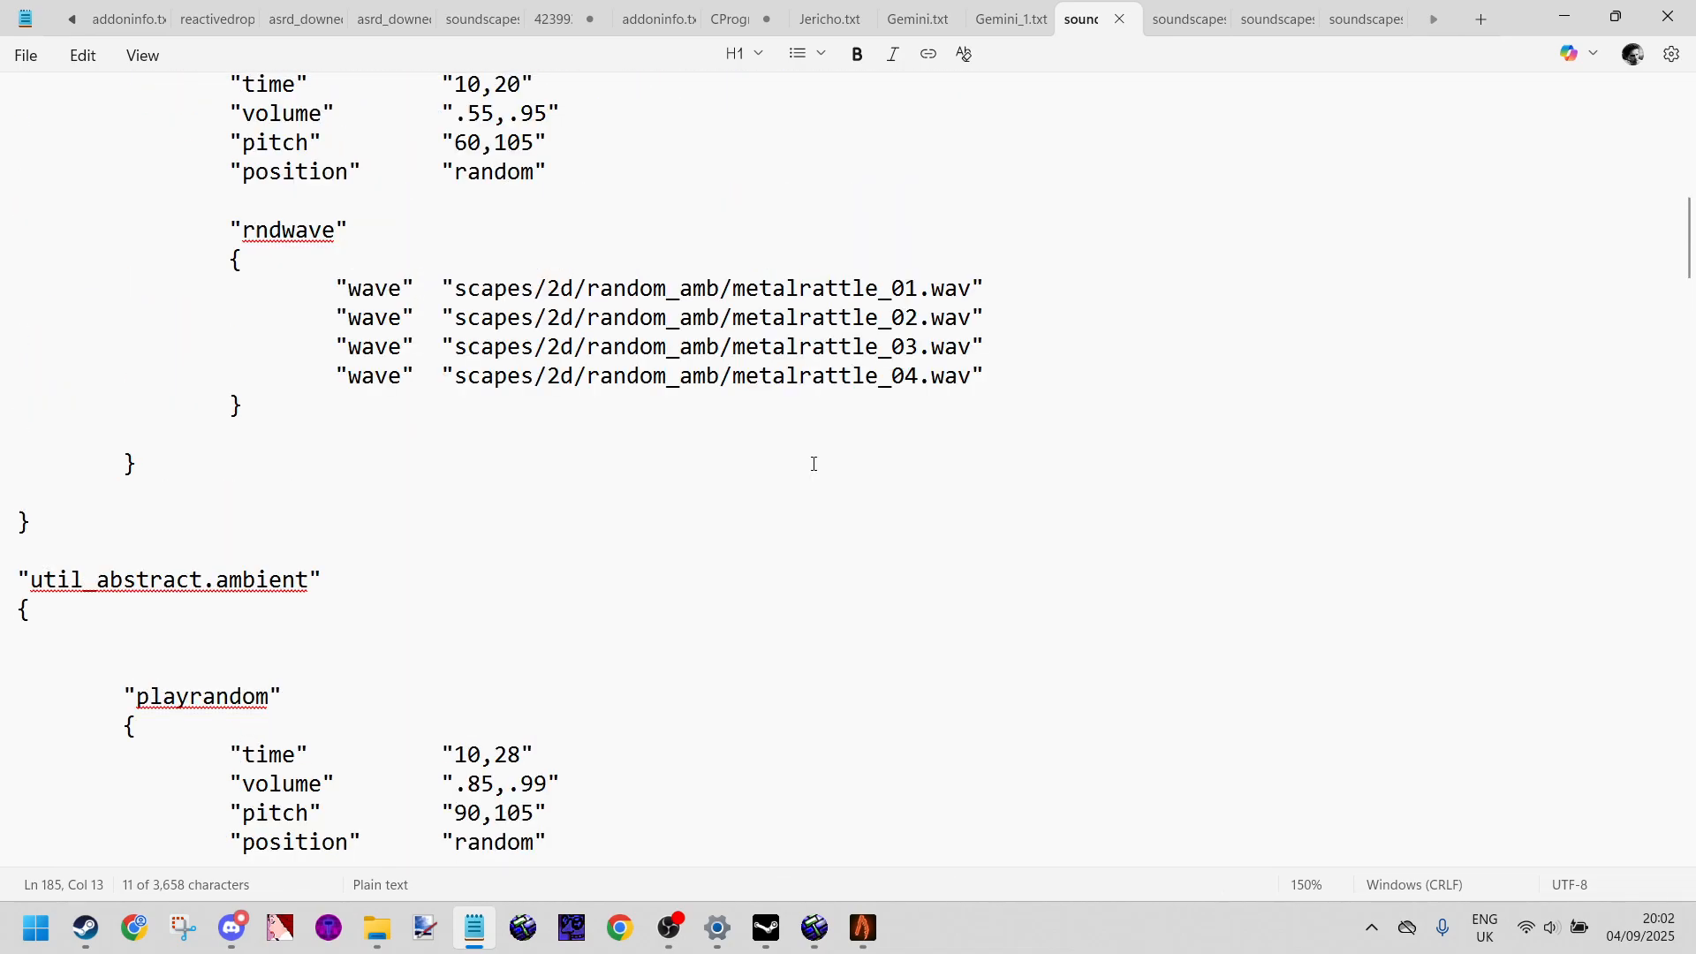
pyautogui.scroll(10, 814, 464)
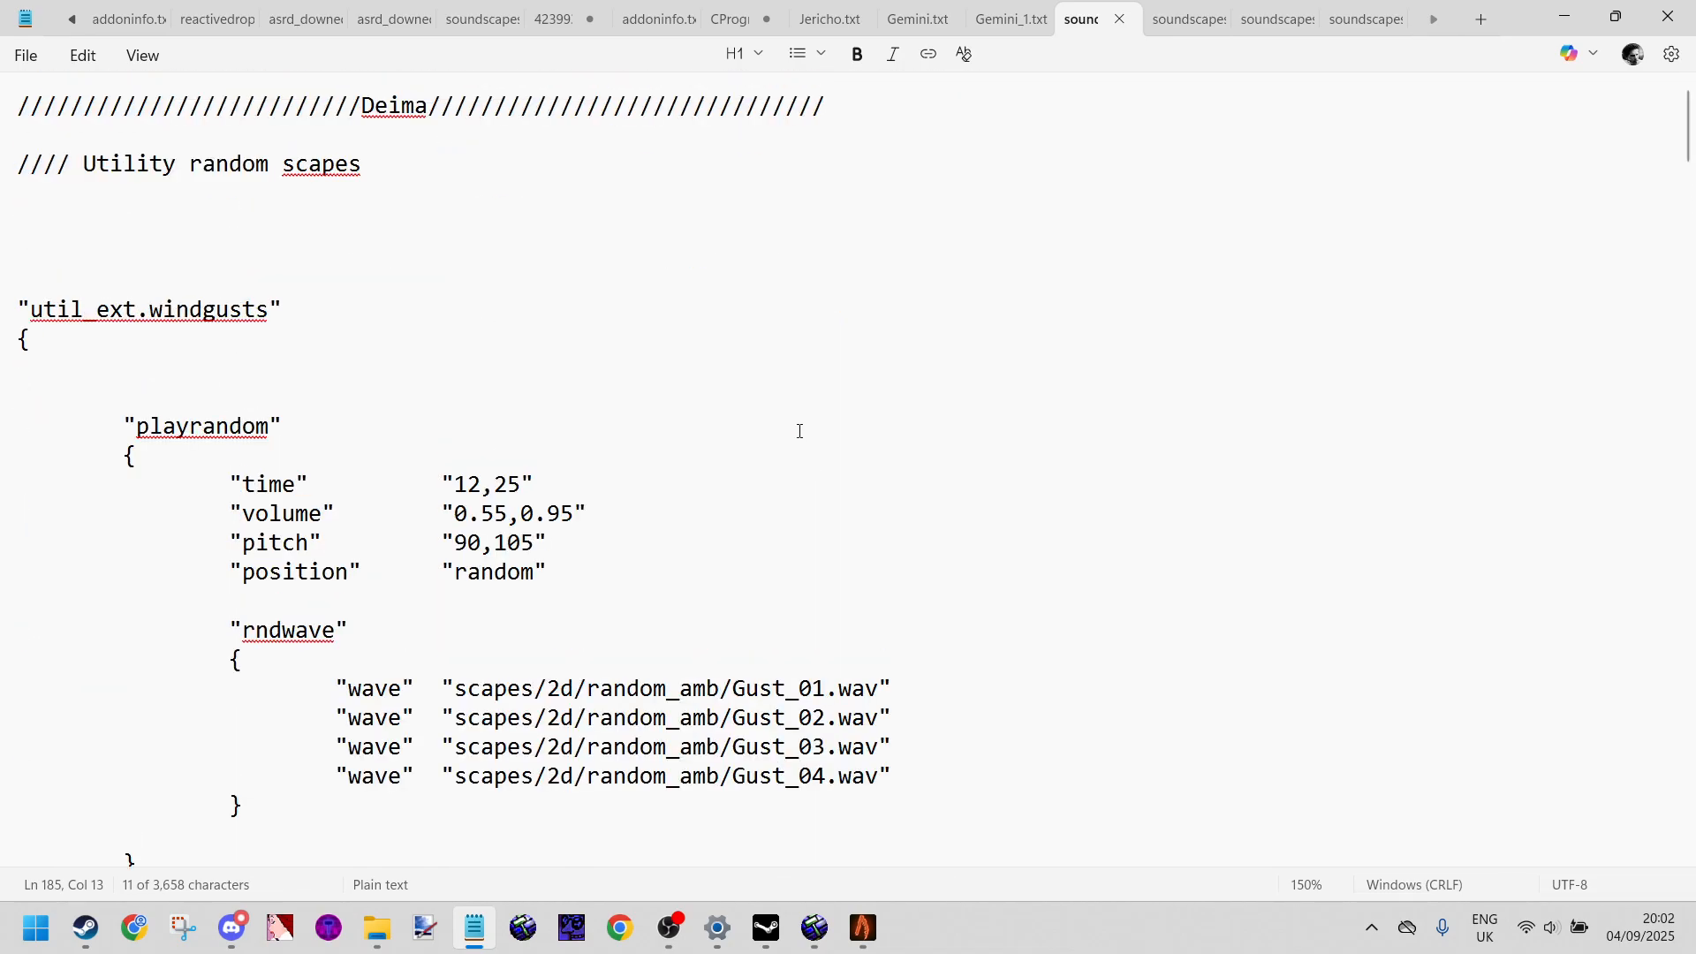
pyautogui.scroll(-6, 673, 572)
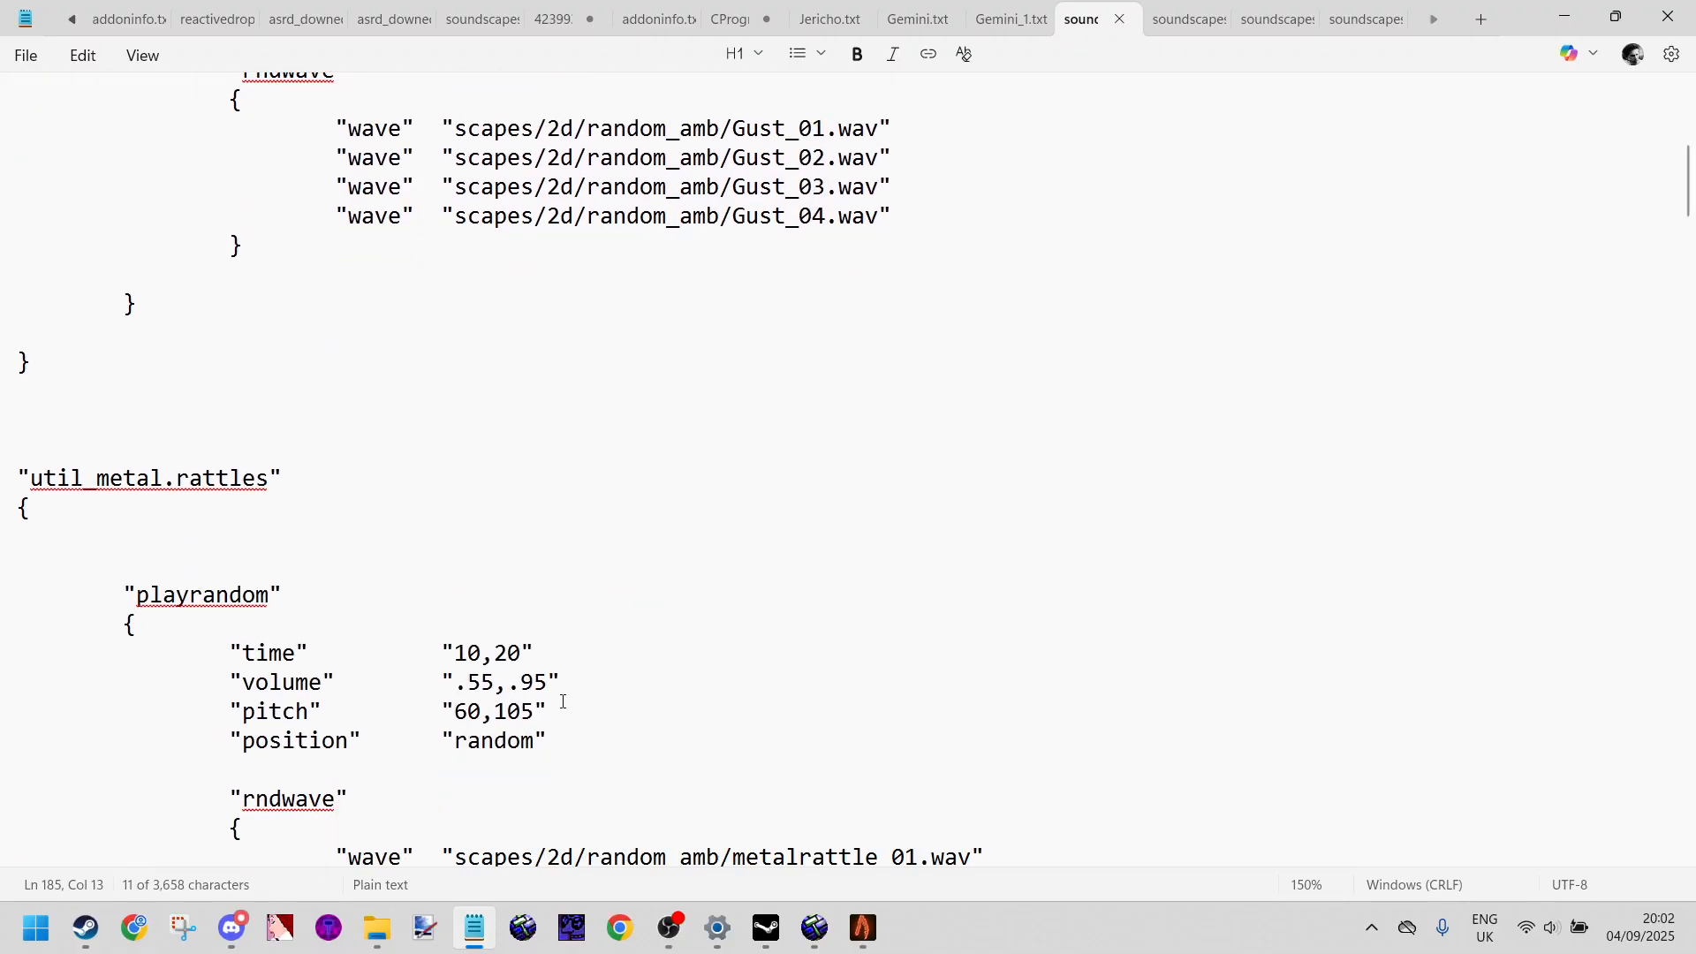
# Step: Switch to the reactivedrop scripts folder in File Explorer and open soundscapes_darkplaces in Notepad
pyautogui.click(371, 937)
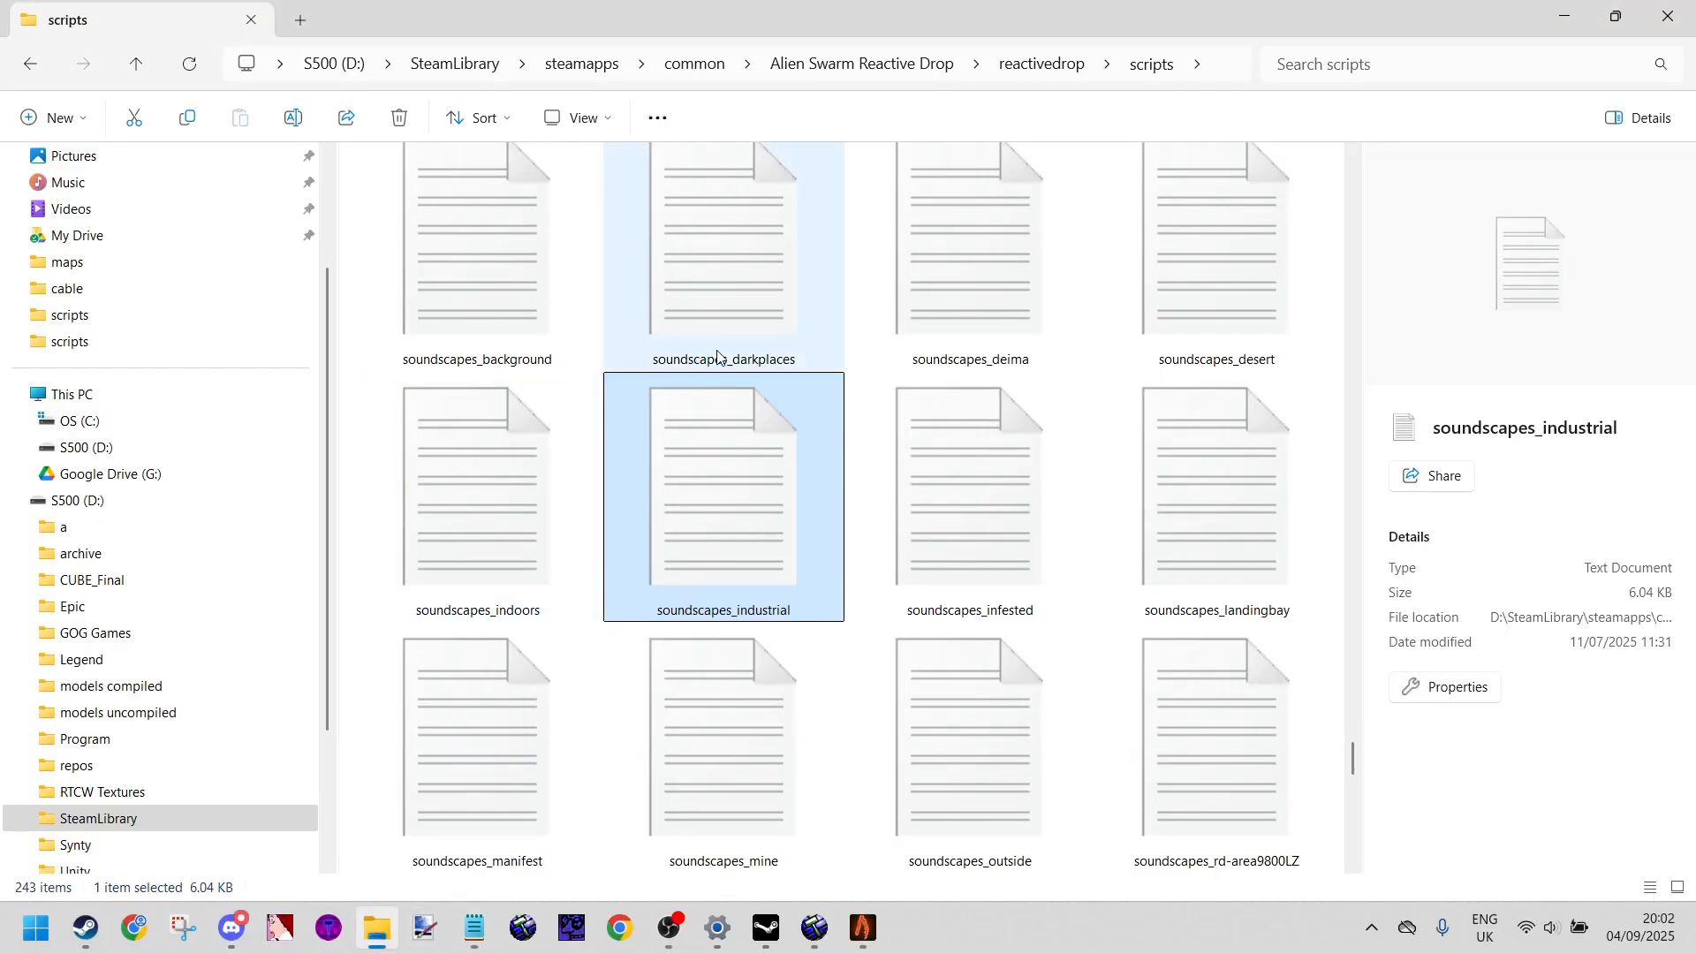
pyautogui.click(717, 297)
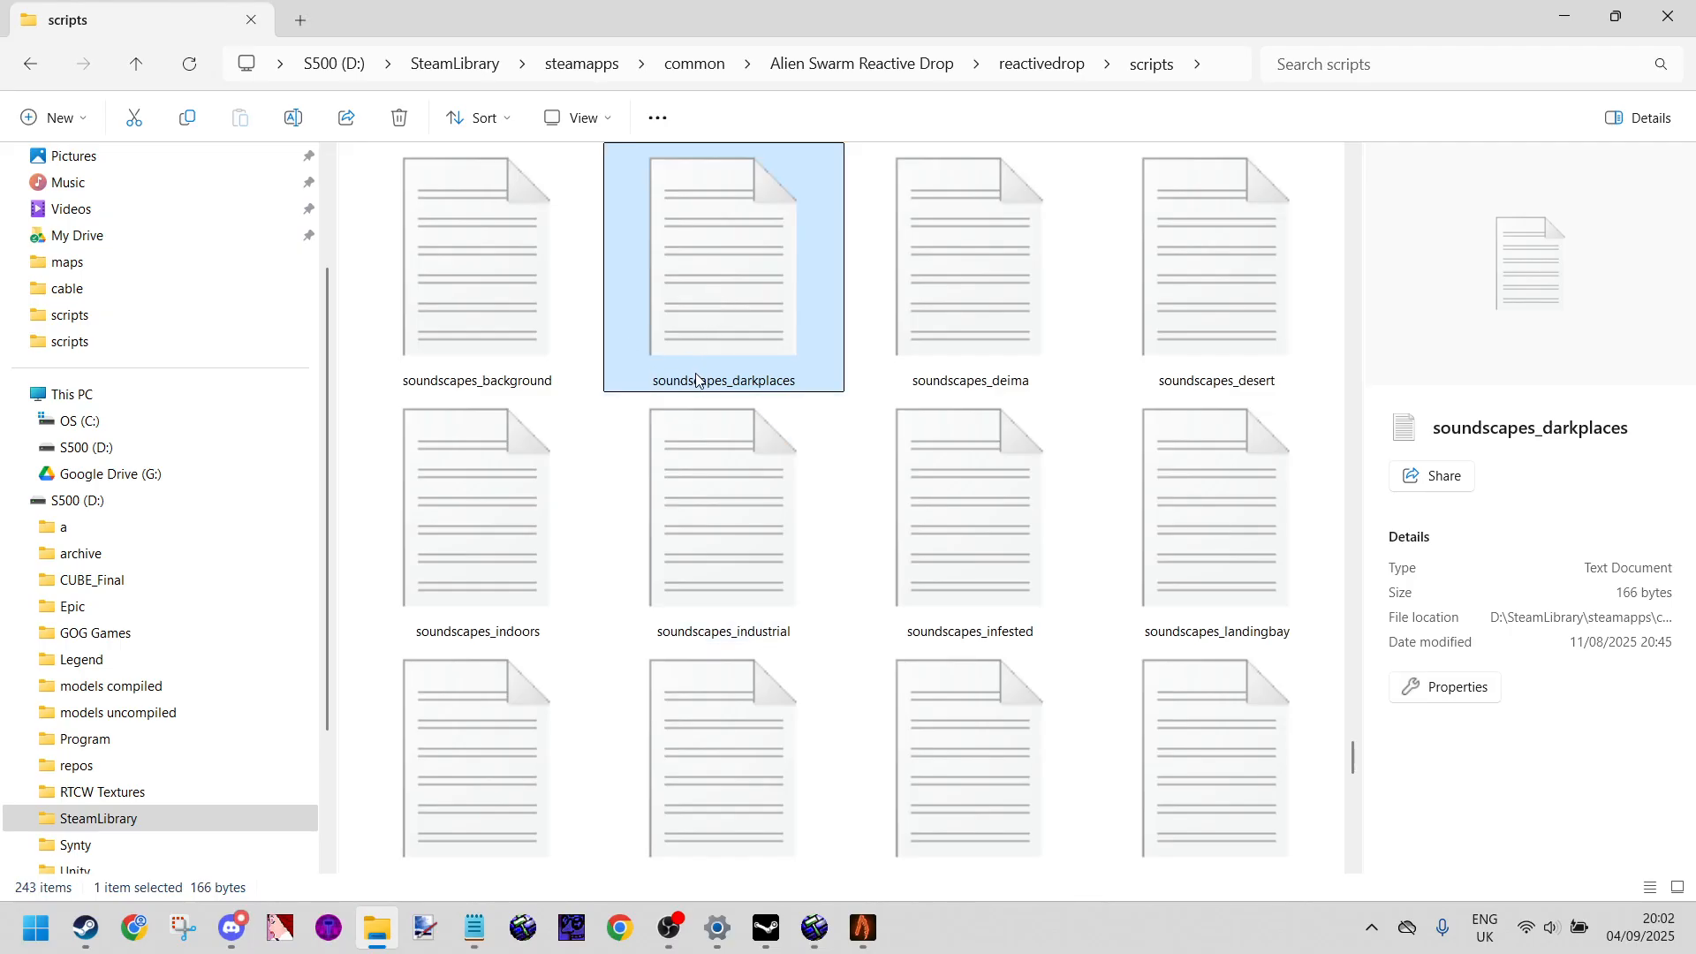
pyautogui.doubleClick(708, 316)
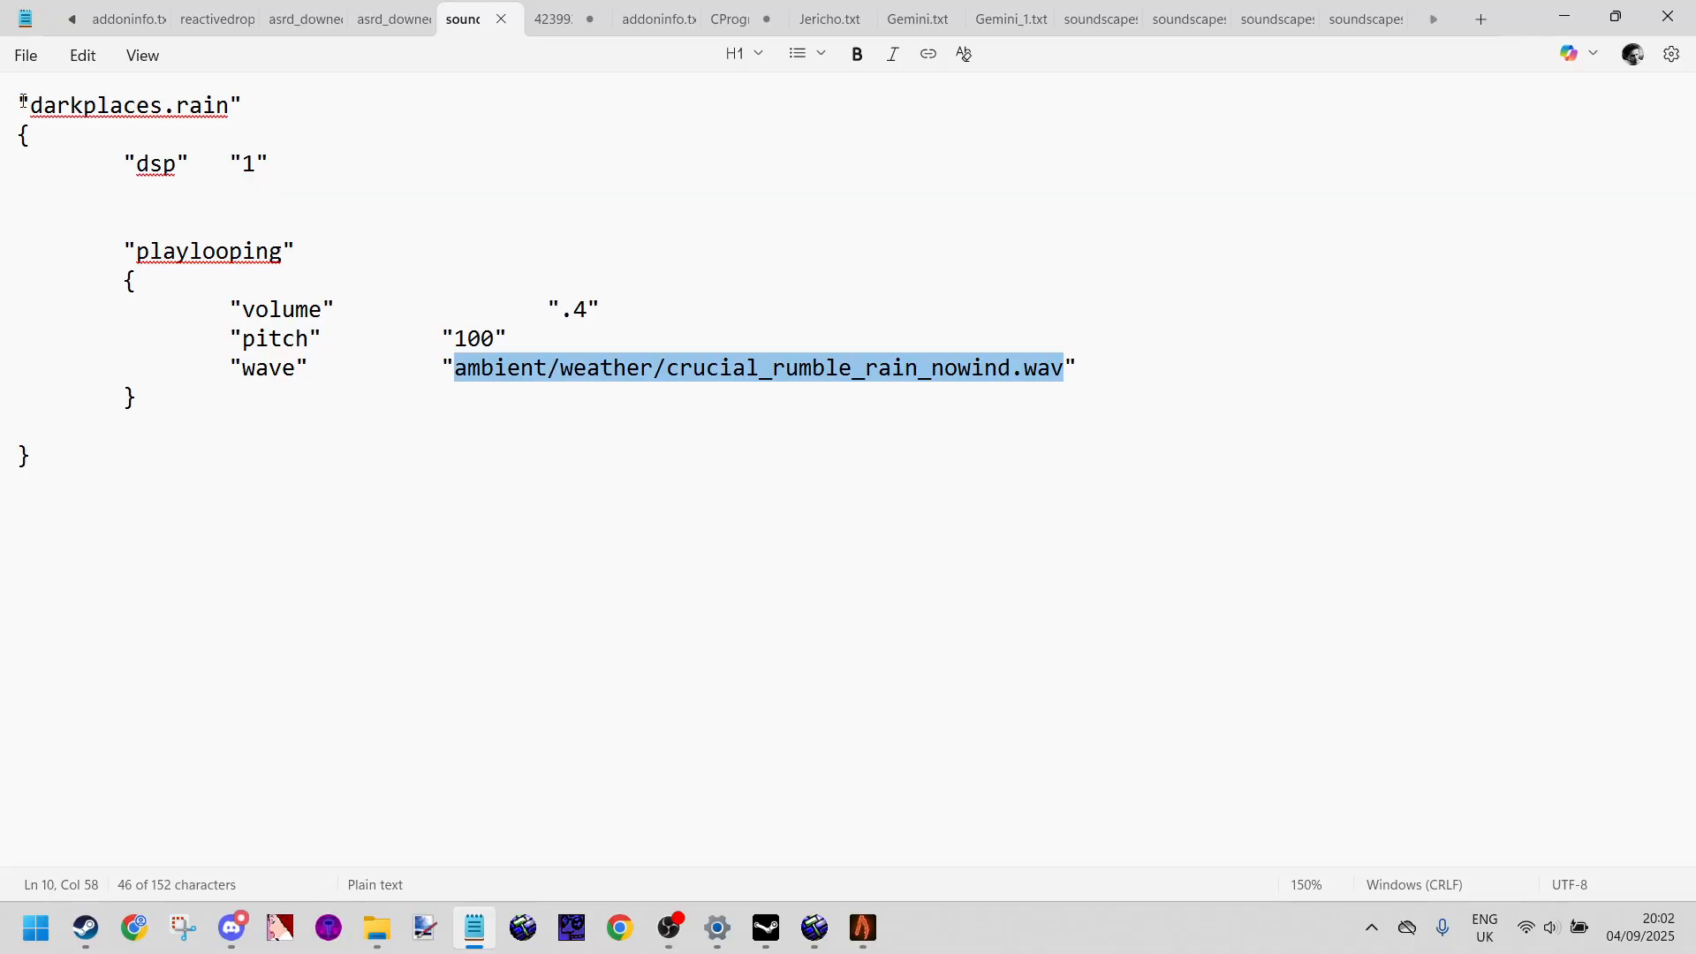
# Step: In the soundscapes_industrial file, select the whole Industrial.Ambience3 entry, from its name to the final closing brace, and copy it
pyautogui.click(1342, 11)
pyautogui.scroll(1, 530, 490)
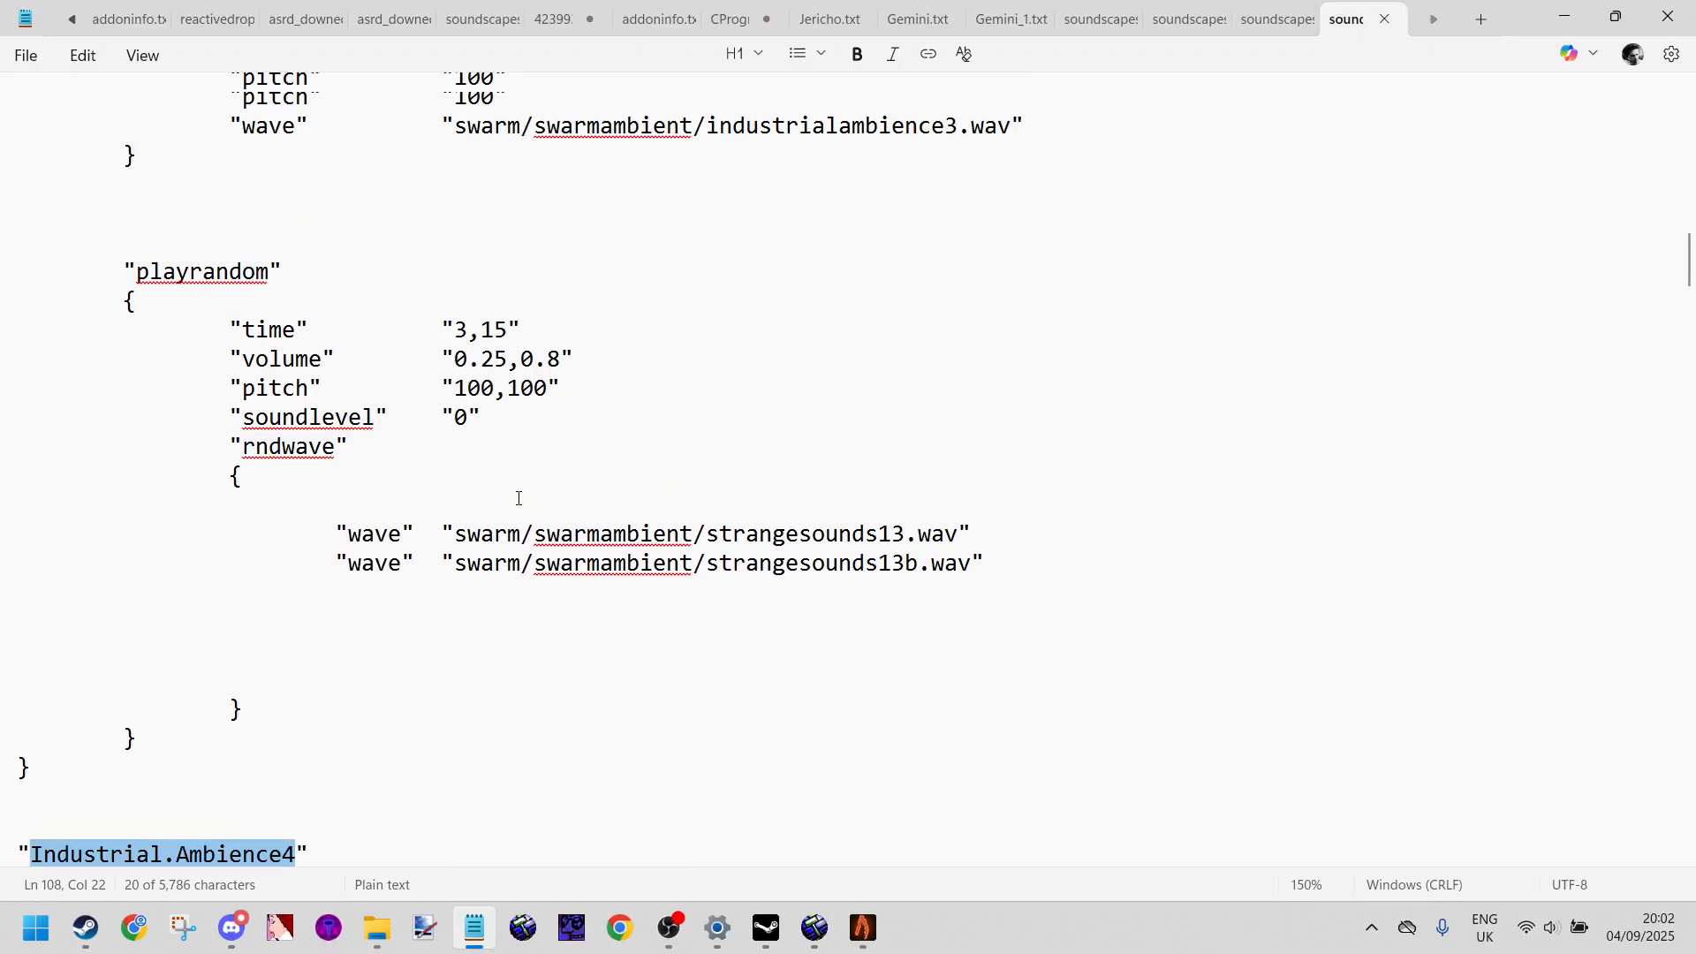
pyautogui.scroll(8, 520, 498)
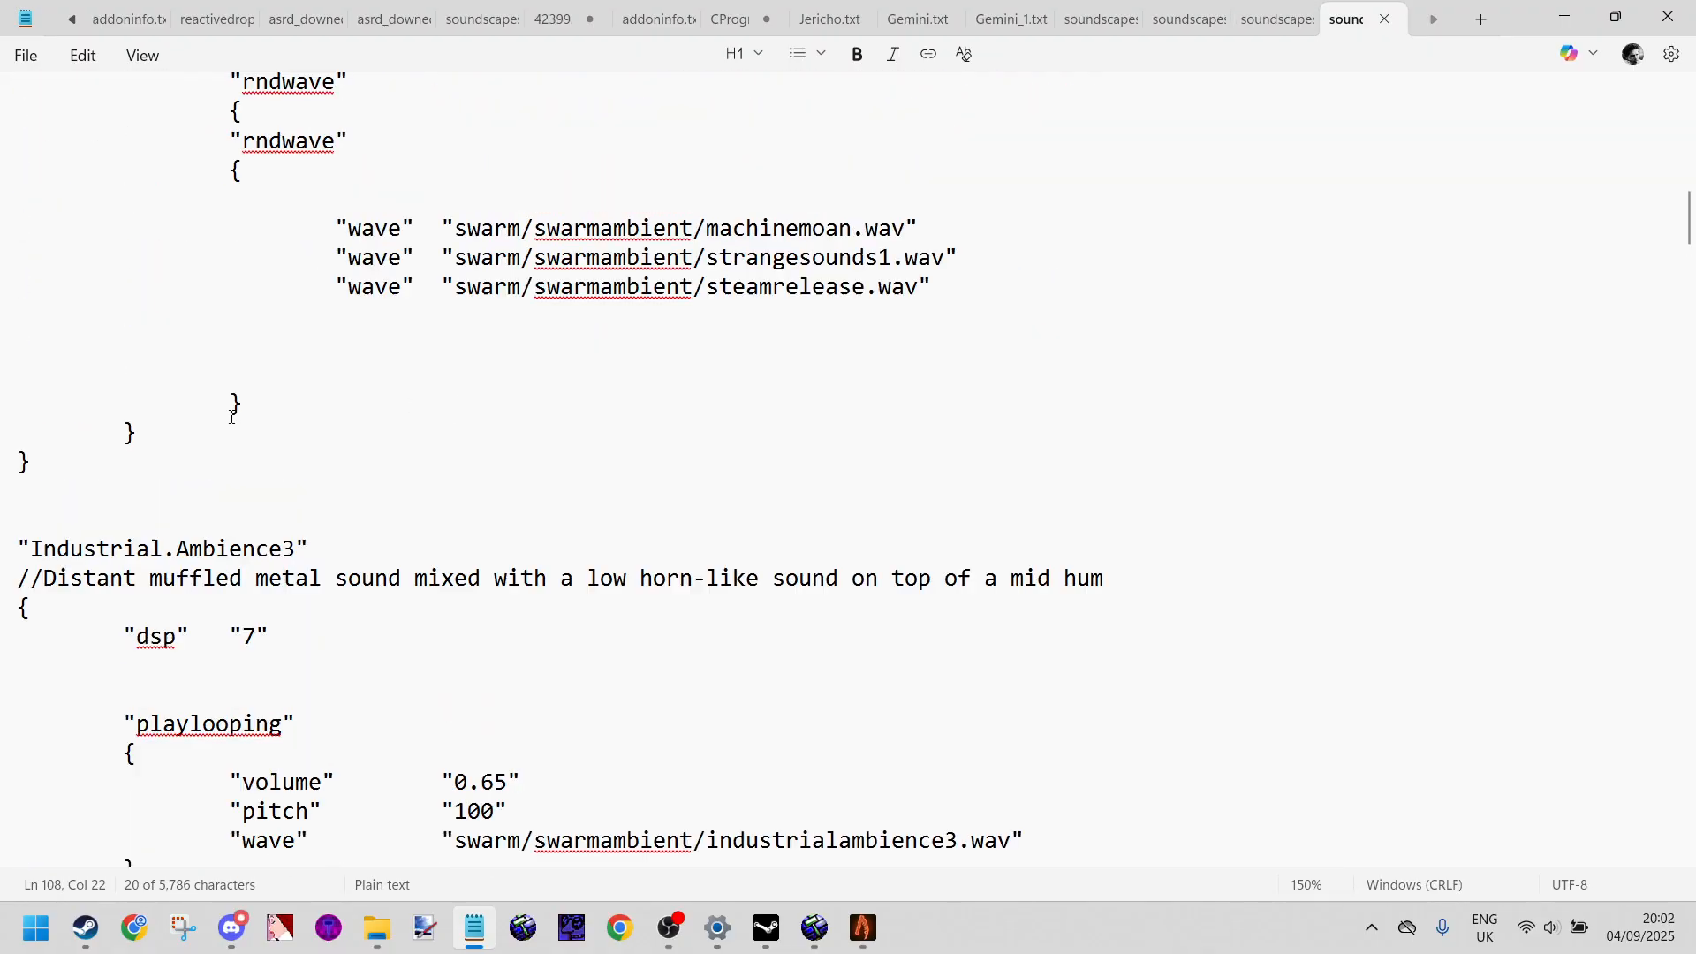
pyautogui.scroll(2, 53, 594)
pyautogui.scroll(-4, 83, 511)
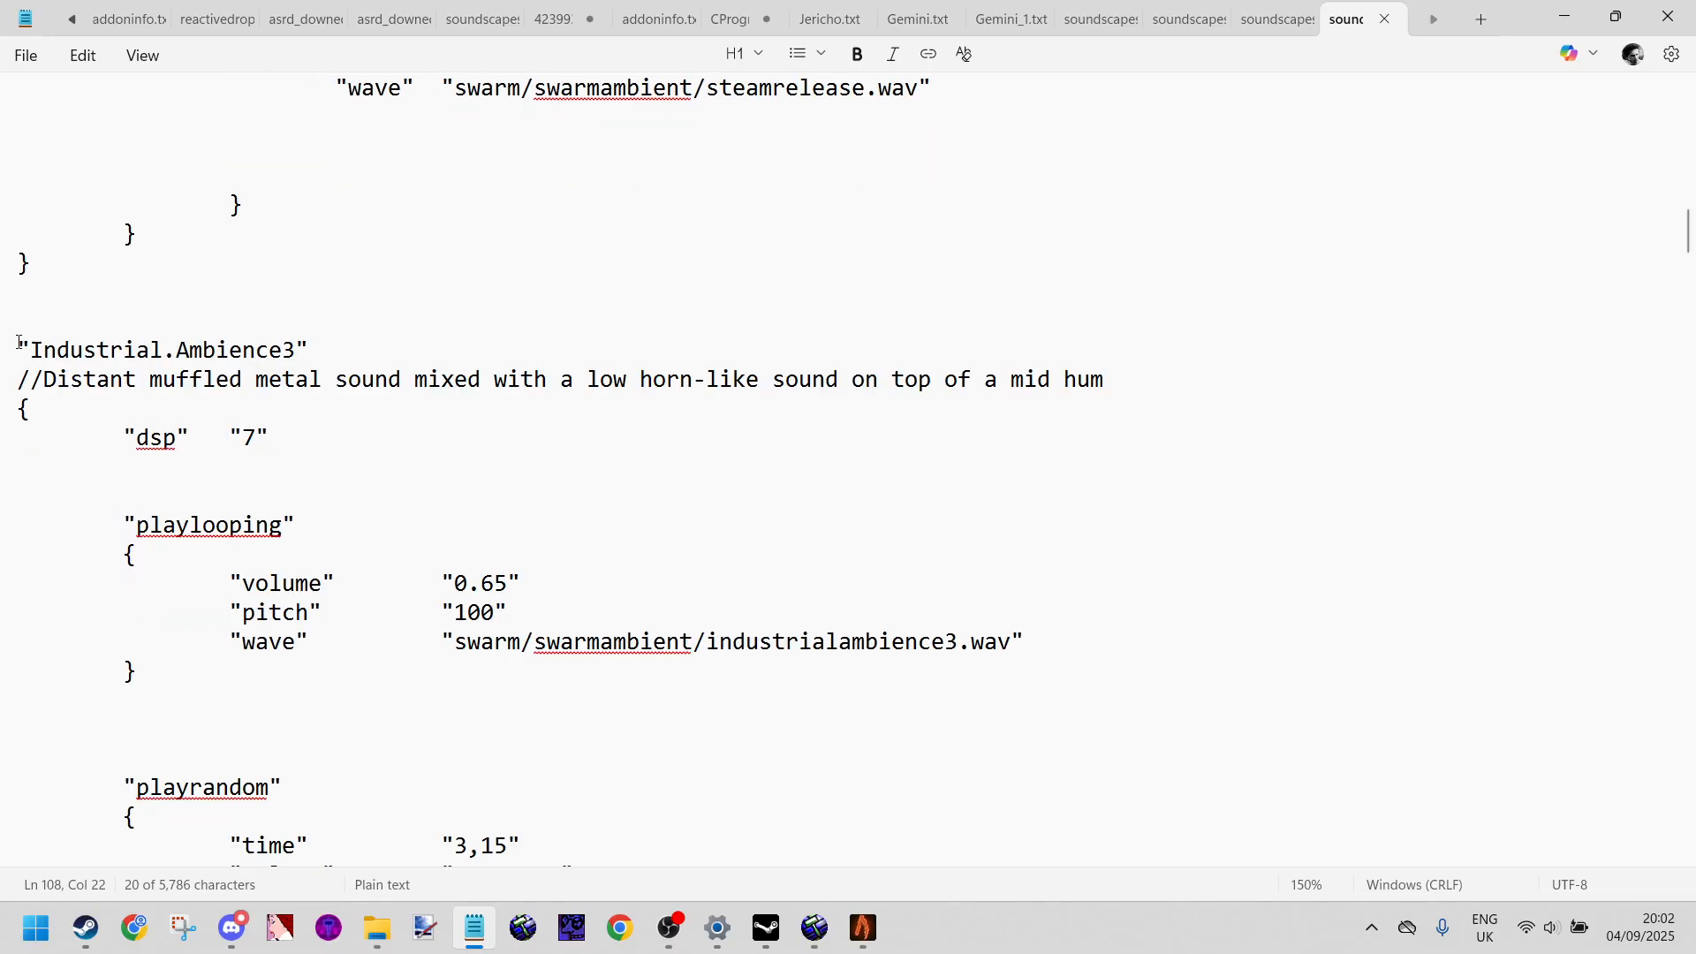
pyautogui.moveTo(21, 347); pyautogui.dragTo(197, 610)
pyautogui.scroll(-3, 197, 610)
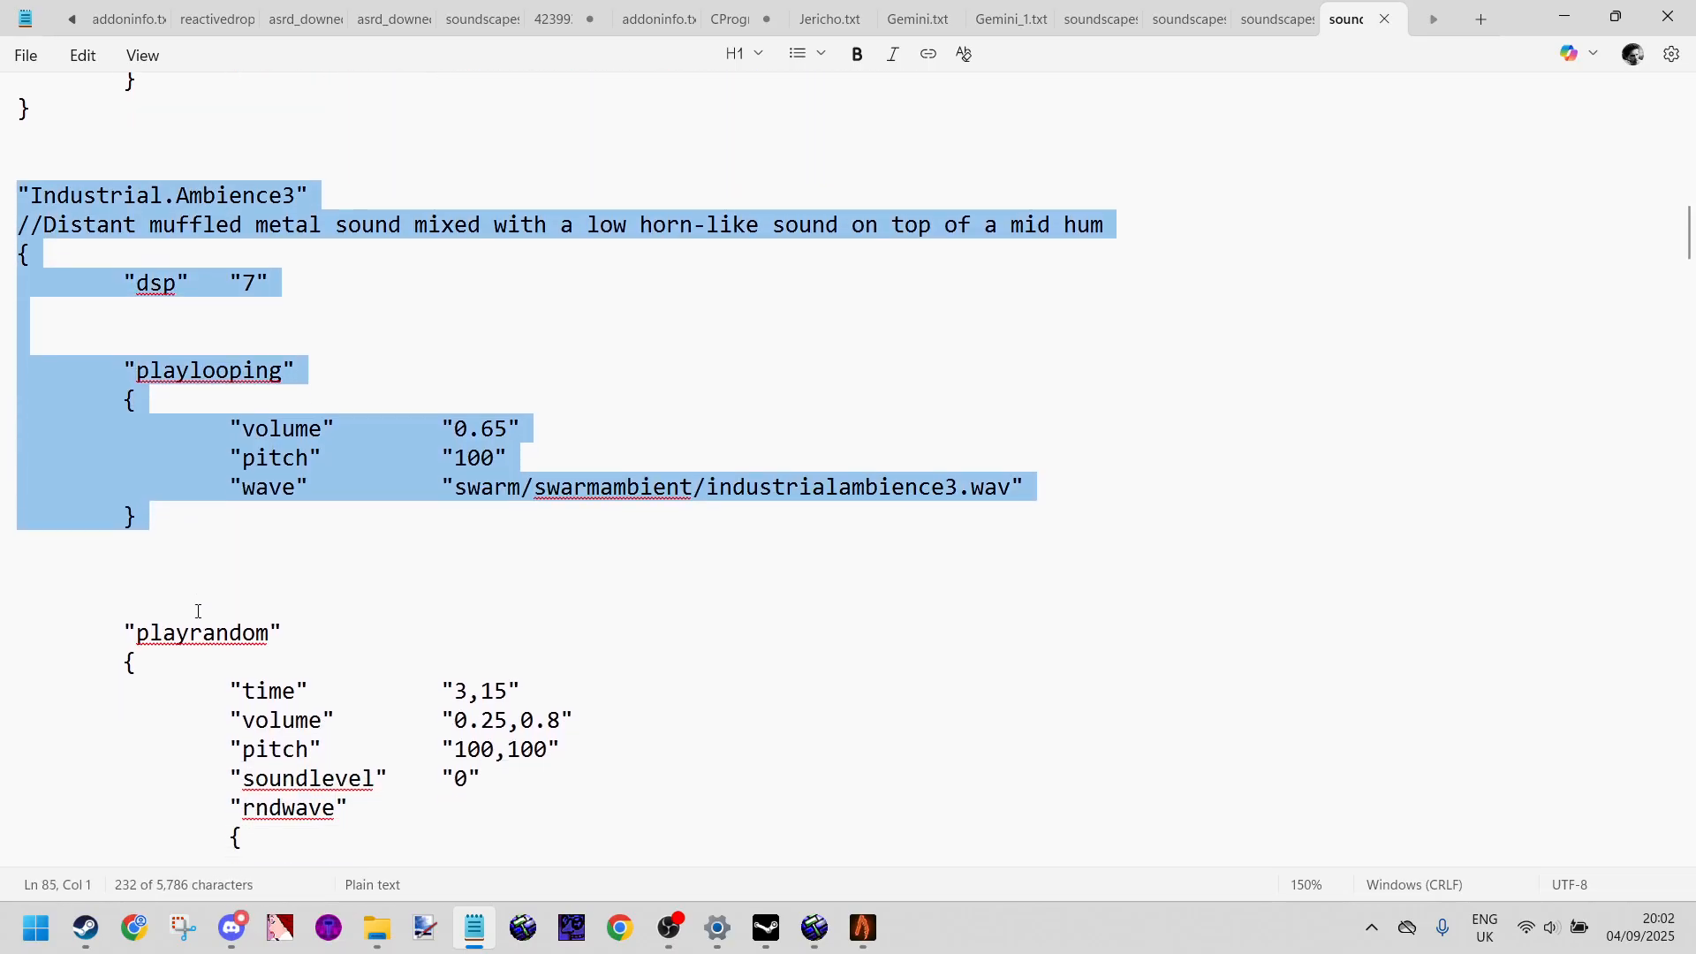
pyautogui.scroll(-4, 198, 610)
pyautogui.hotkey('shift', 'Down')
pyautogui.hotkey('shift', 'Down')
pyautogui.hotkey('shift', 'Down')
pyautogui.hotkey('shift', 'Down')
pyautogui.hotkey('shift', 'Down')
pyautogui.hotkey('shift', 'Down')
pyautogui.hotkey('shift', 'Down')
pyautogui.hotkey('shift', 'Down')
pyautogui.hotkey('shift', 'Down')
pyautogui.hotkey('shift', 'Down')
pyautogui.hotkey('shift', 'Down')
pyautogui.hotkey('shift', 'Down')
pyautogui.hotkey('shift', 'Down')
pyautogui.hotkey('shift', 'Down')
pyautogui.hotkey('shift', 'Down')
pyautogui.hotkey('shift', 'Down')
pyautogui.hotkey('shift', 'Down')
pyautogui.hotkey('shift', 'Down')
pyautogui.hotkey('shift', 'Down')
pyautogui.hotkey('shift', 'Down')
pyautogui.hotkey('ctrl', 'c')
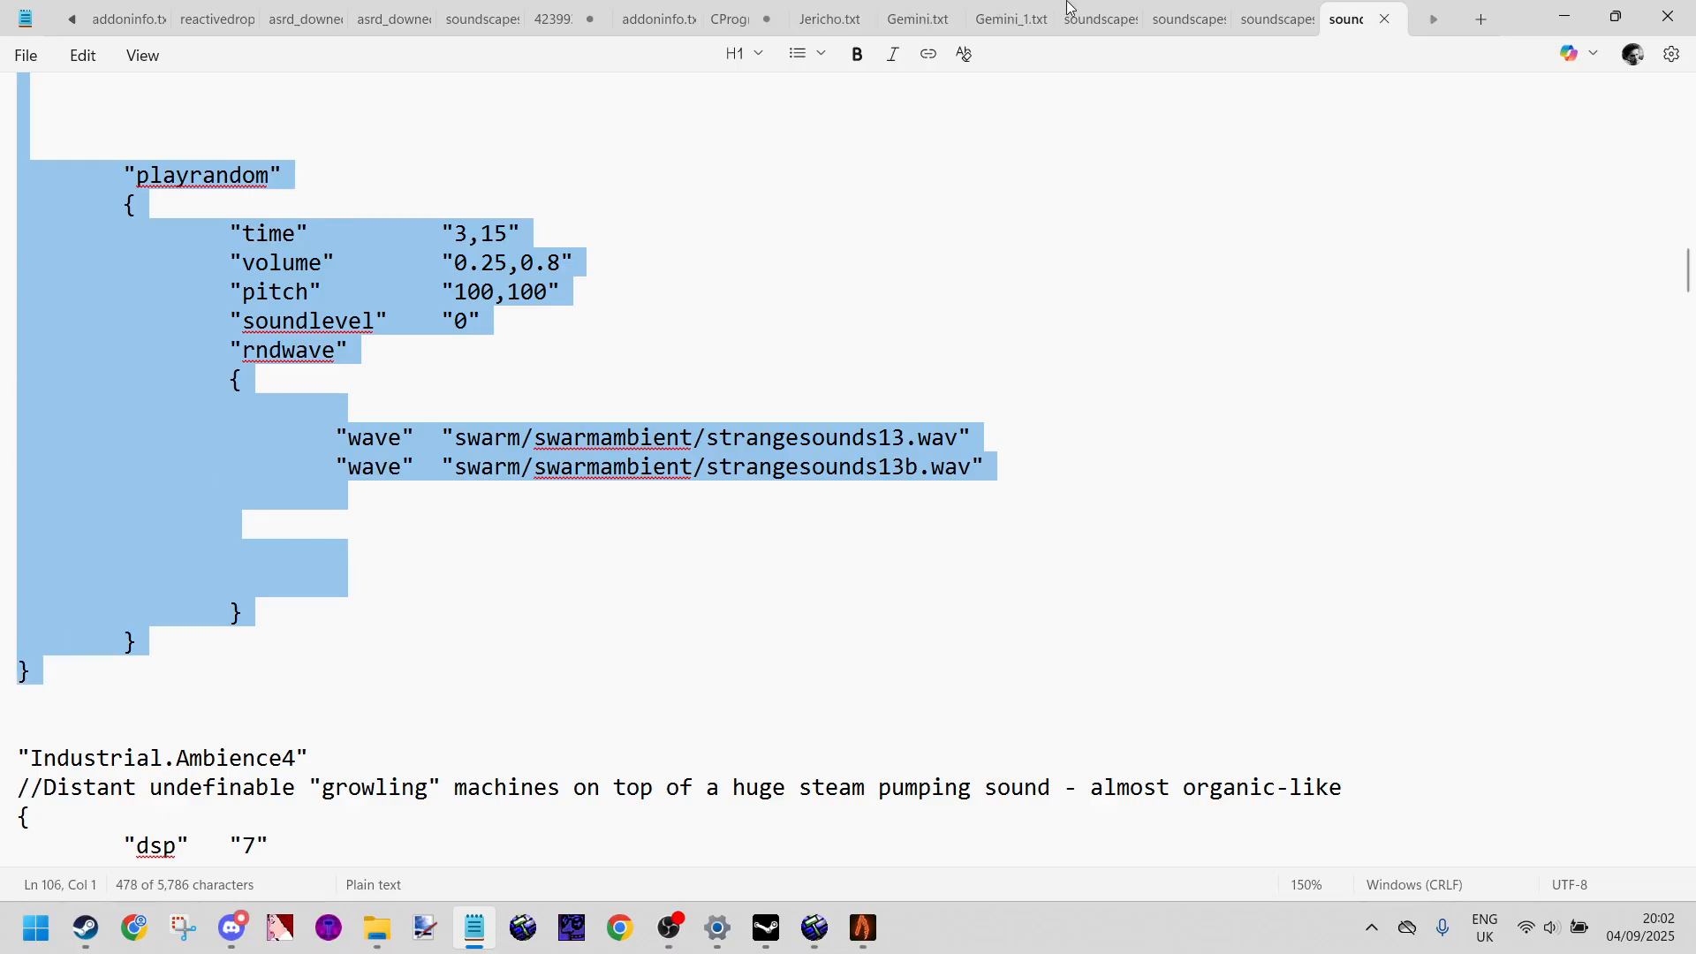
# Step: Look through the open Deima, manifest and indoors files, returning to review the copied Industrial.Ambience3 entry
pyautogui.click(1095, 19)
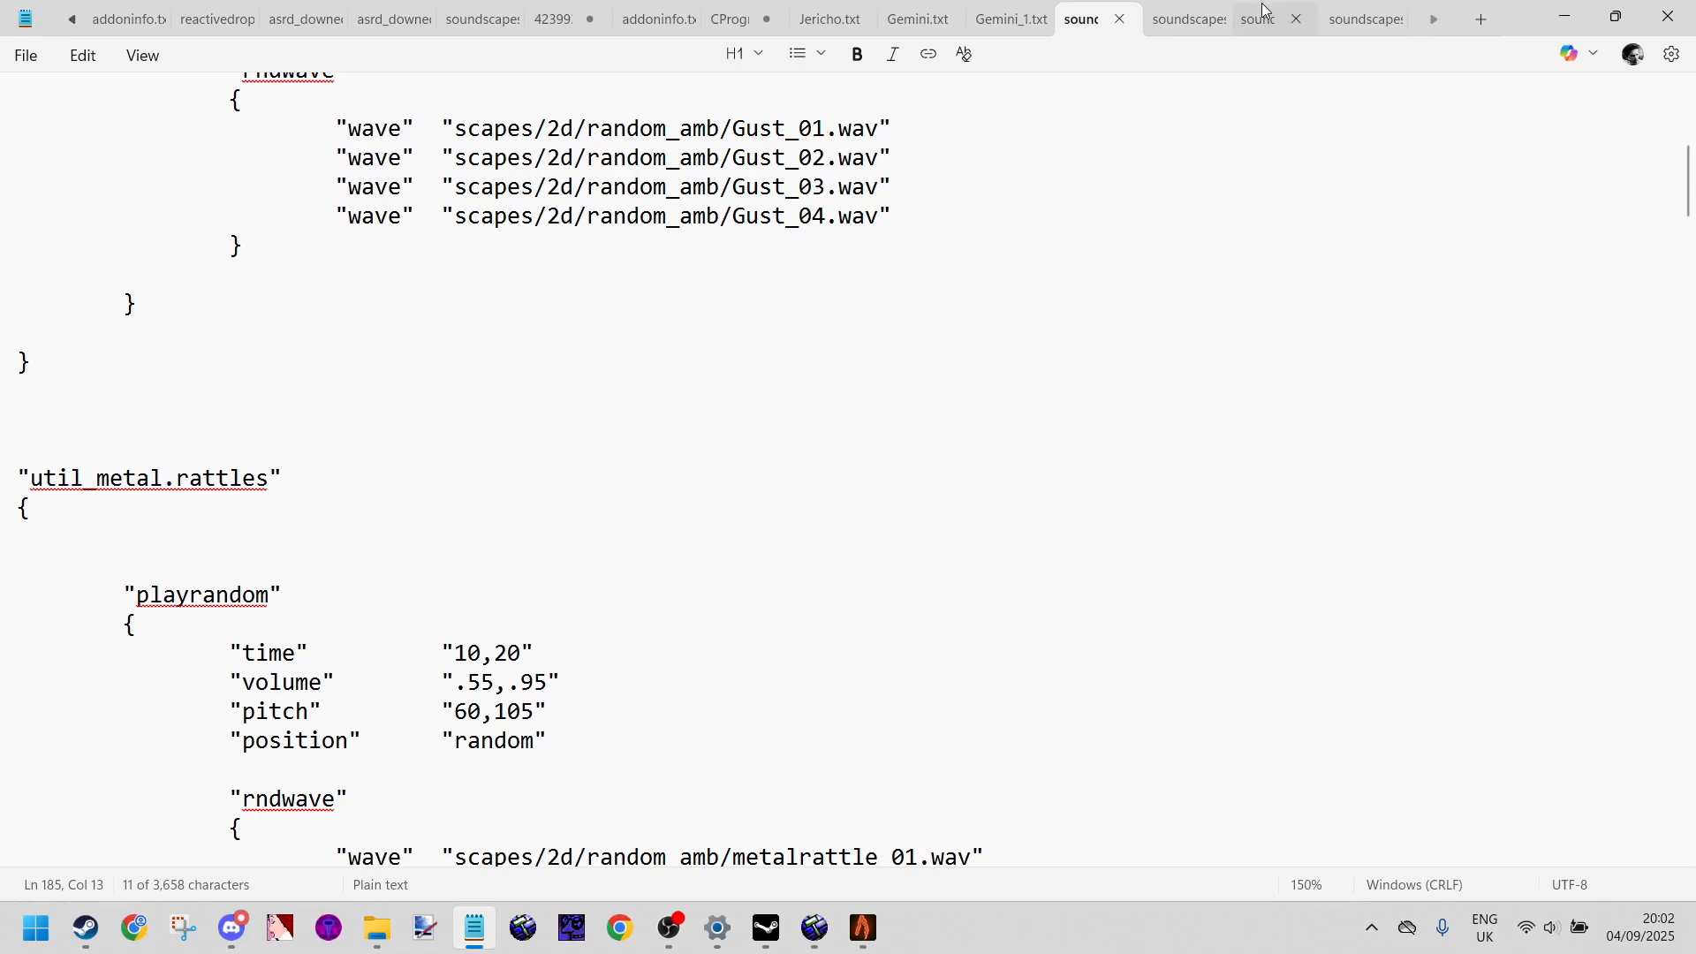
pyautogui.scroll(2, 556, 522)
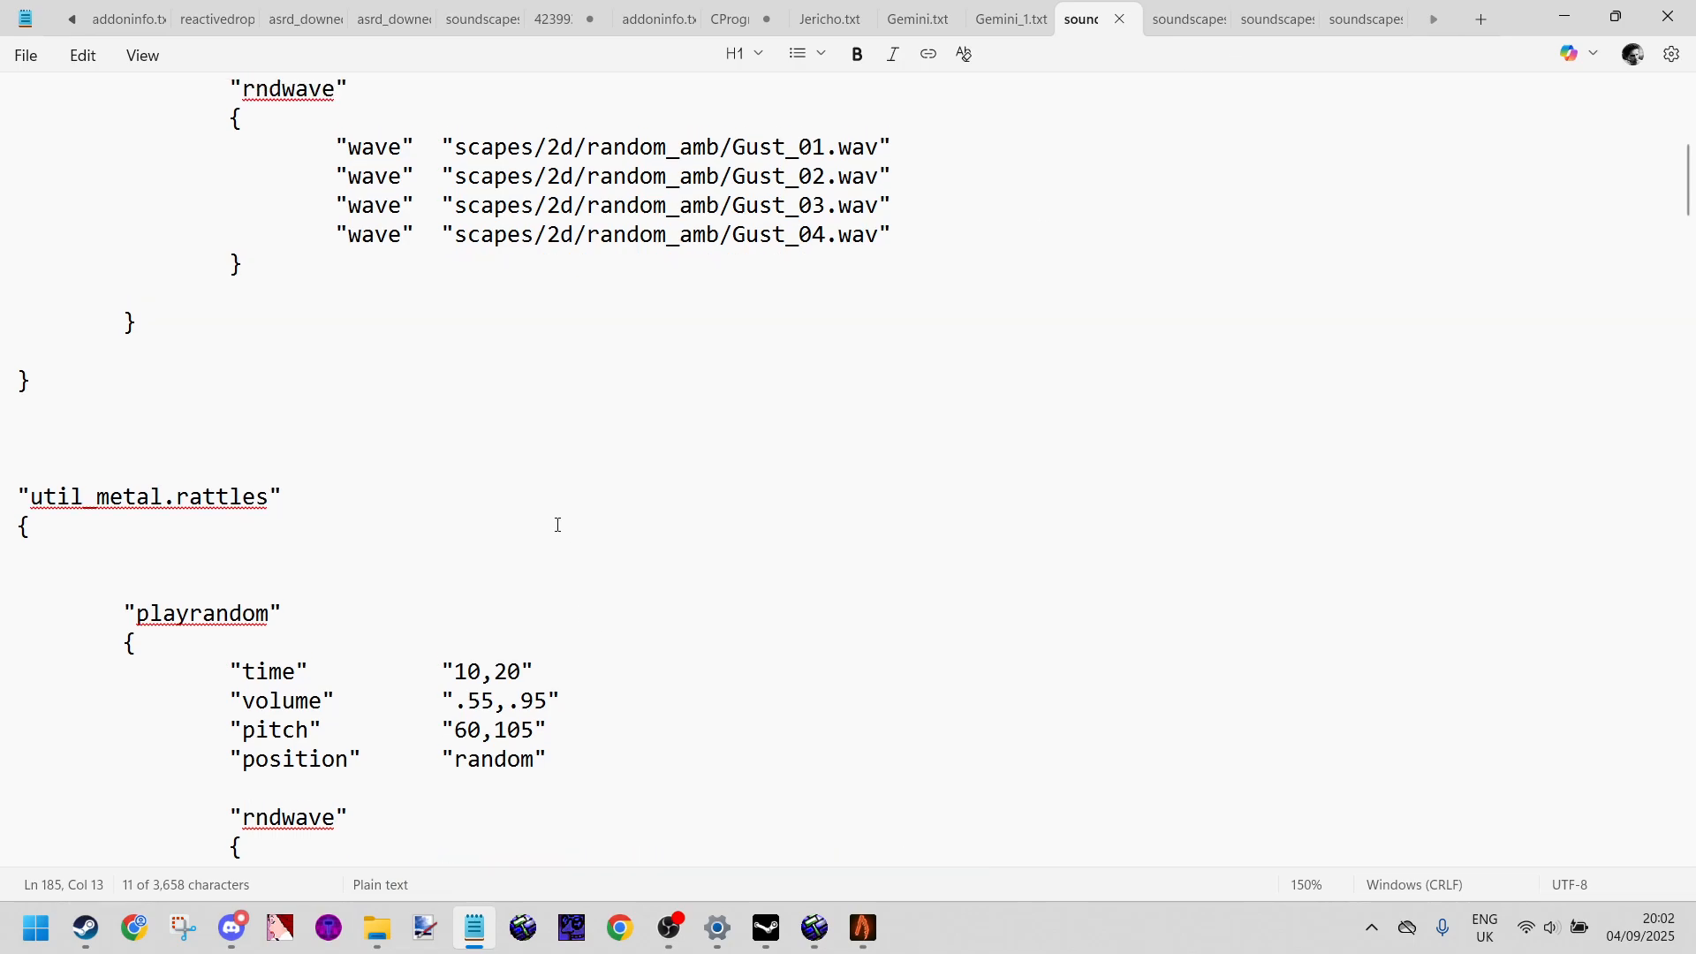
pyautogui.click(1183, 7)
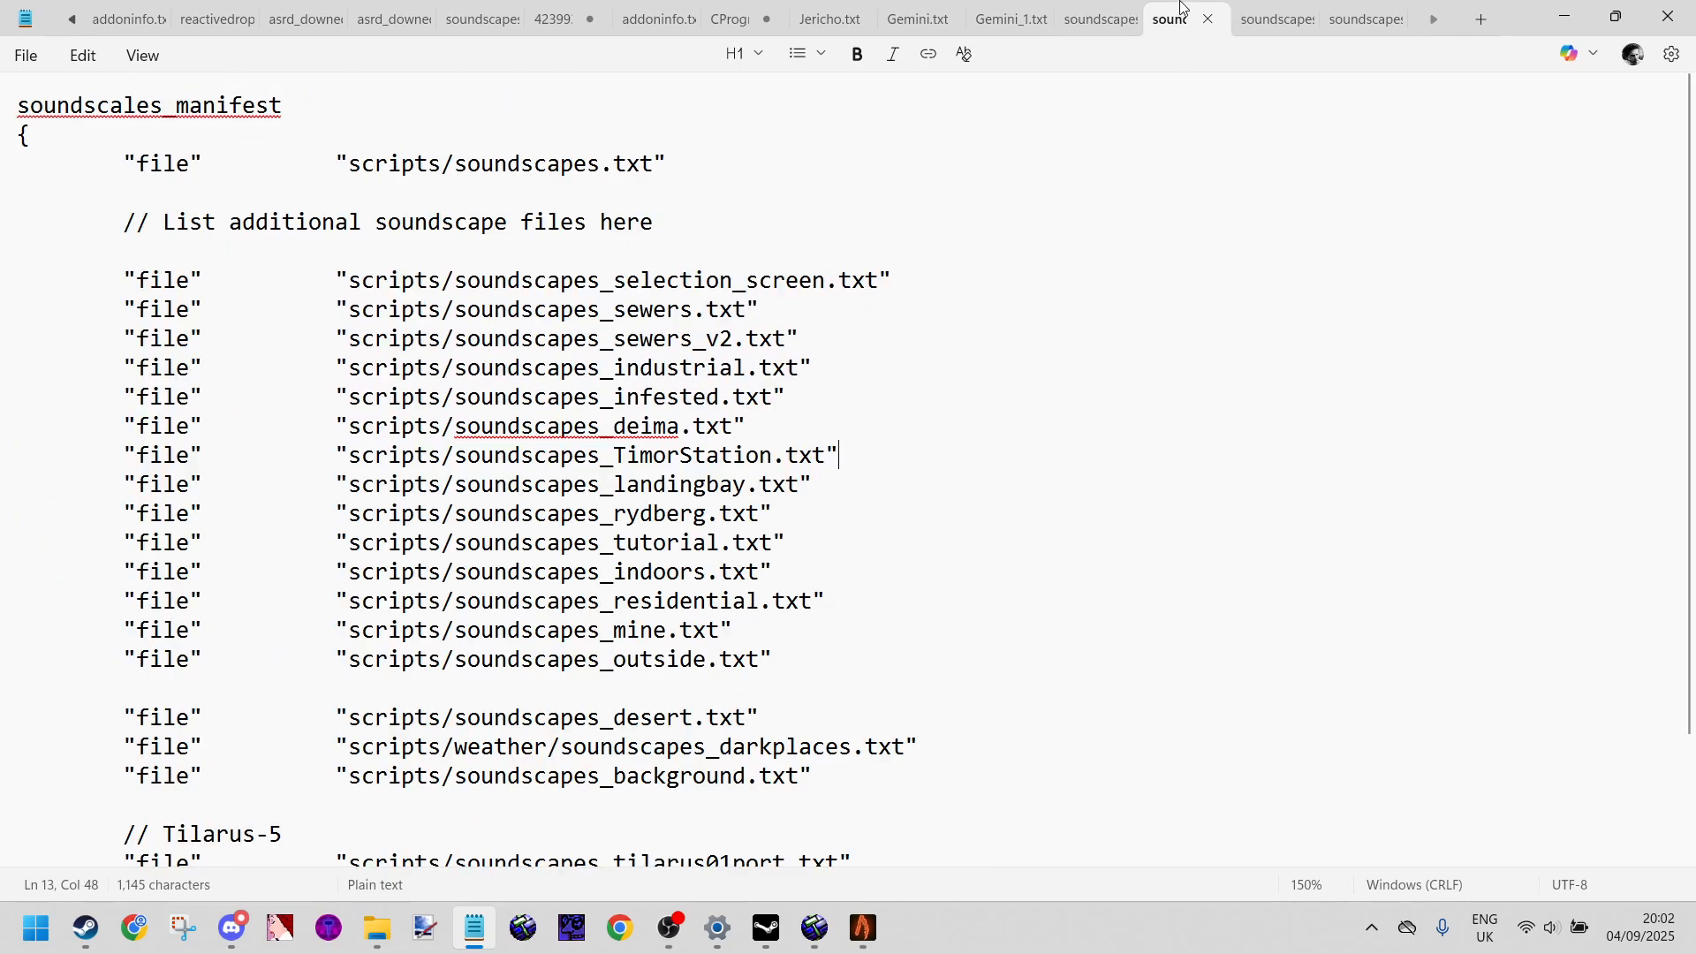
pyautogui.click(1272, 18)
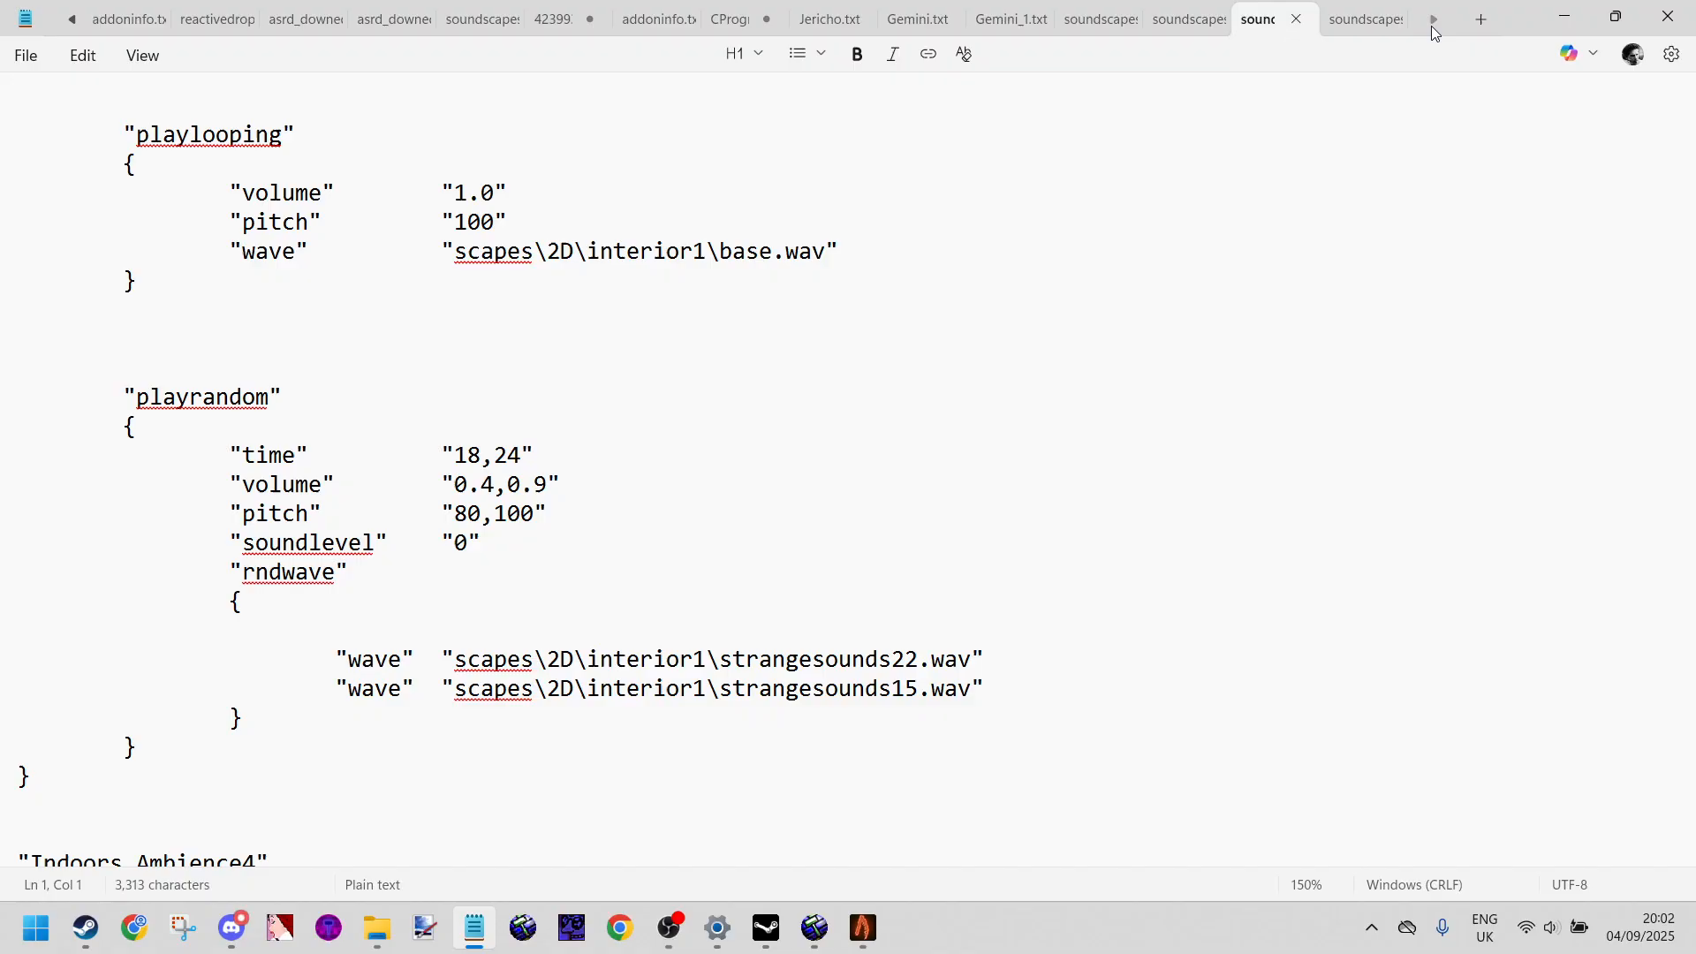
pyautogui.click(1364, 19)
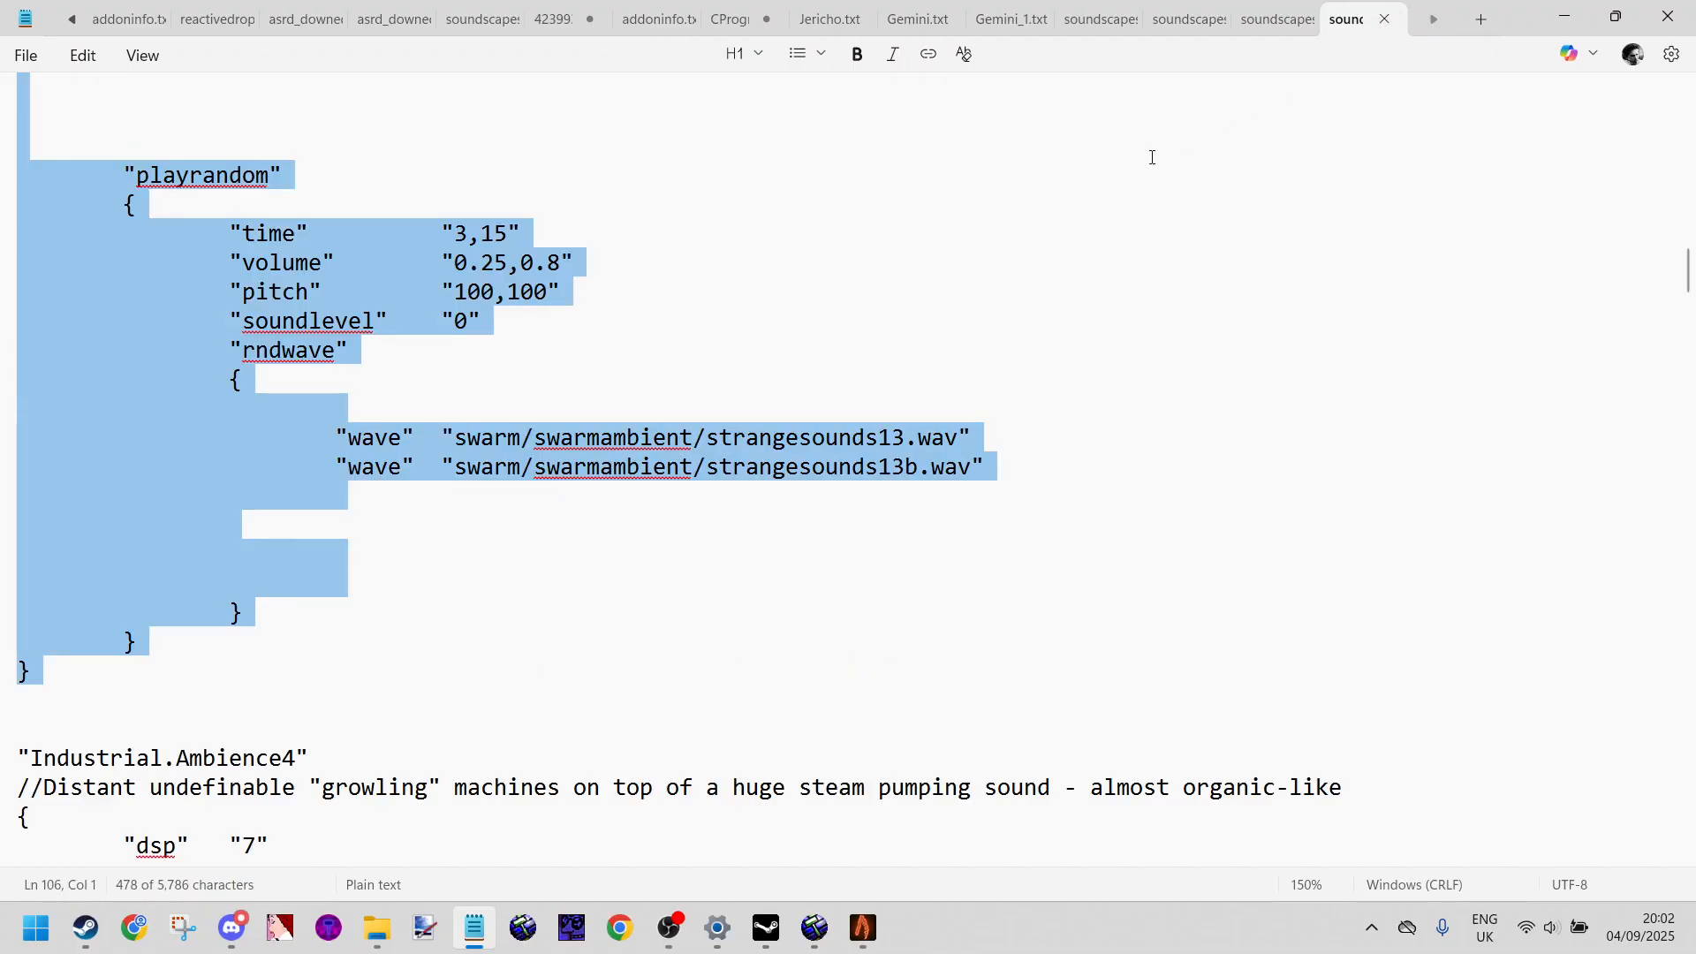
pyautogui.scroll(2, 1257, 255)
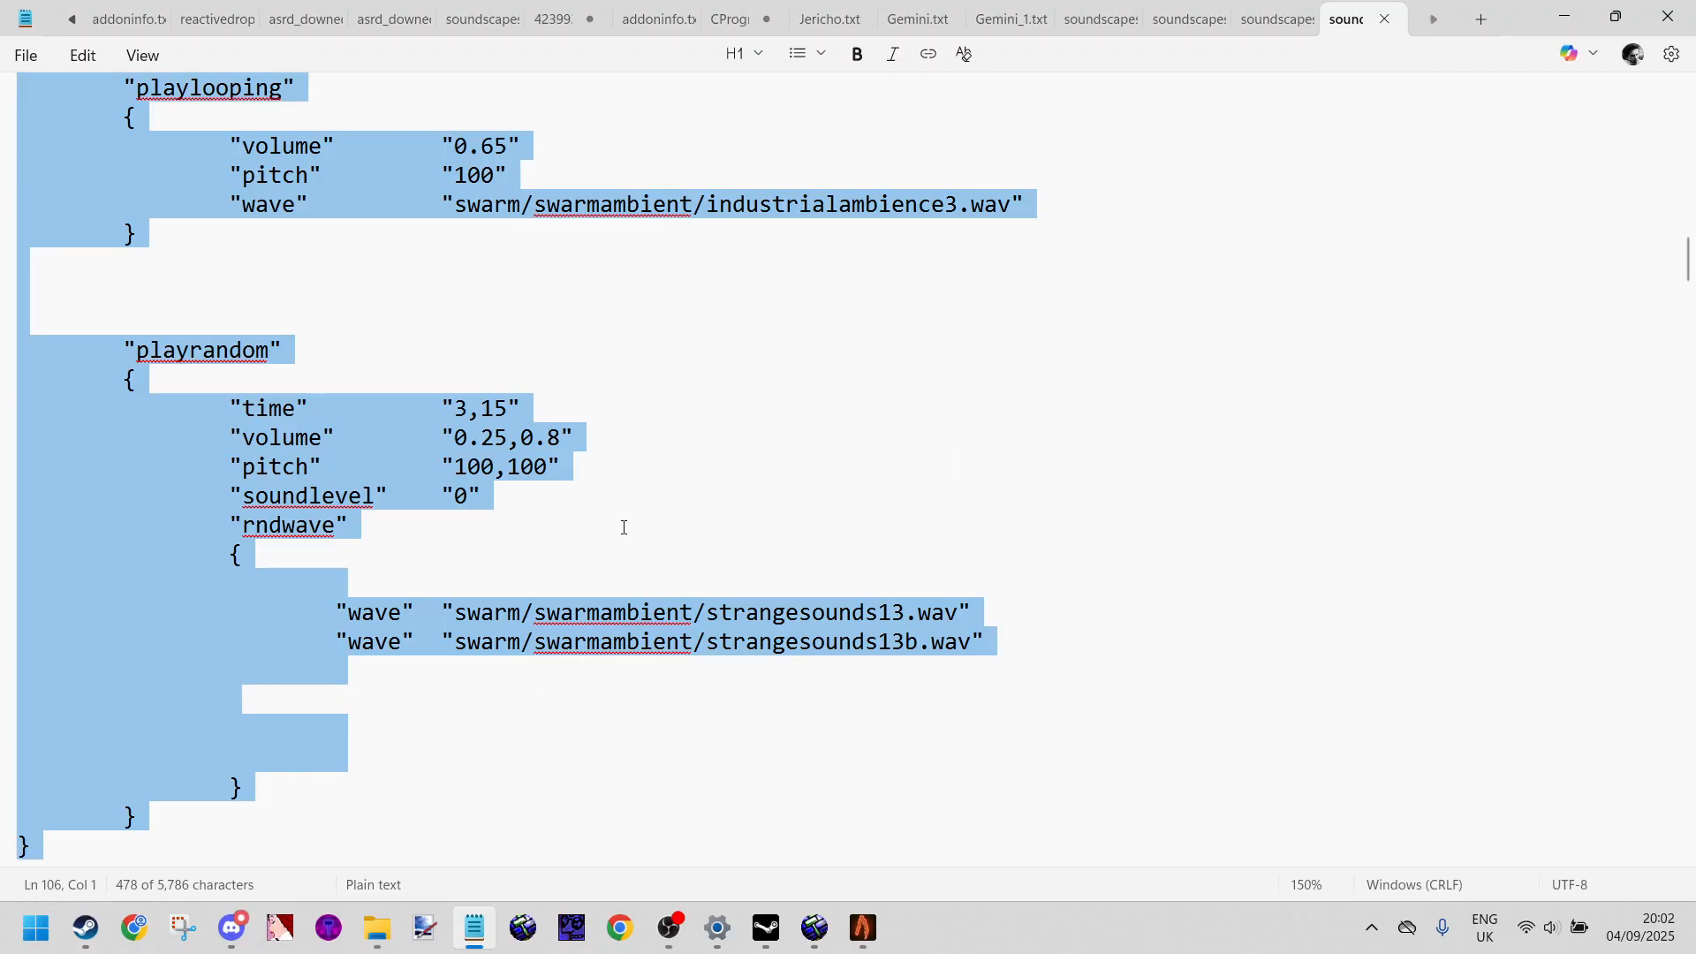
pyautogui.scroll(1, 397, 377)
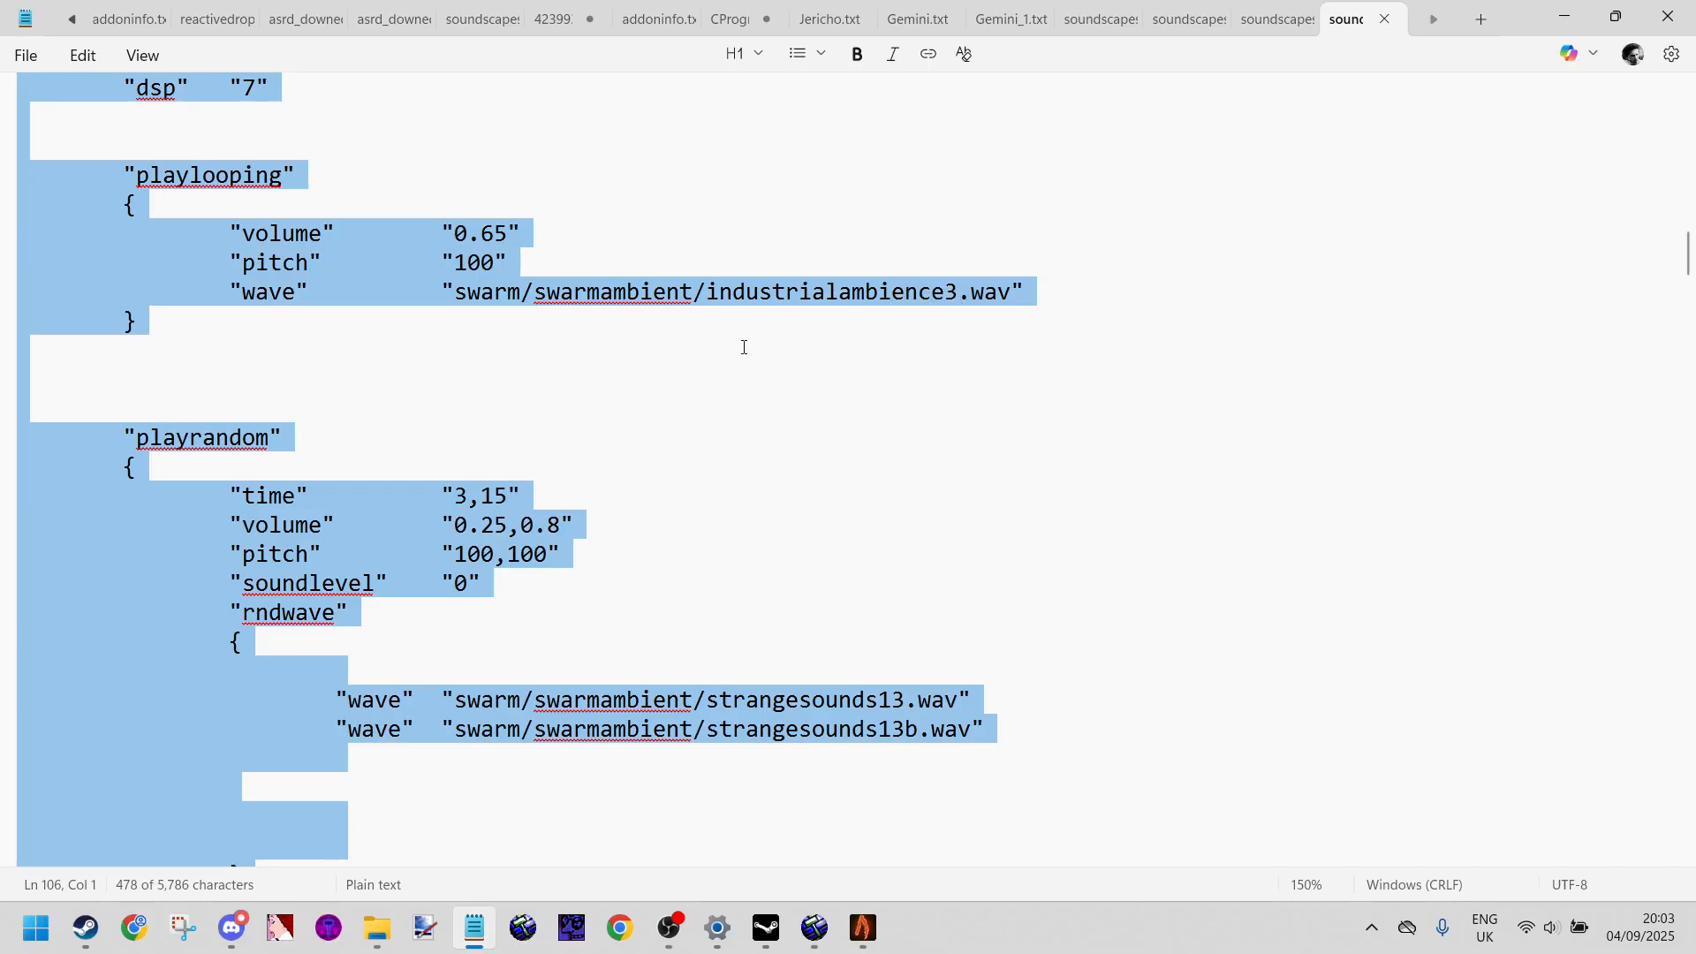
# Step: Reopen soundscapes_darkplaces from the scripts folder and paste the copied Industrial.Ambience3 entry below the darkplaces.rain entry
pyautogui.click(1564, 18)
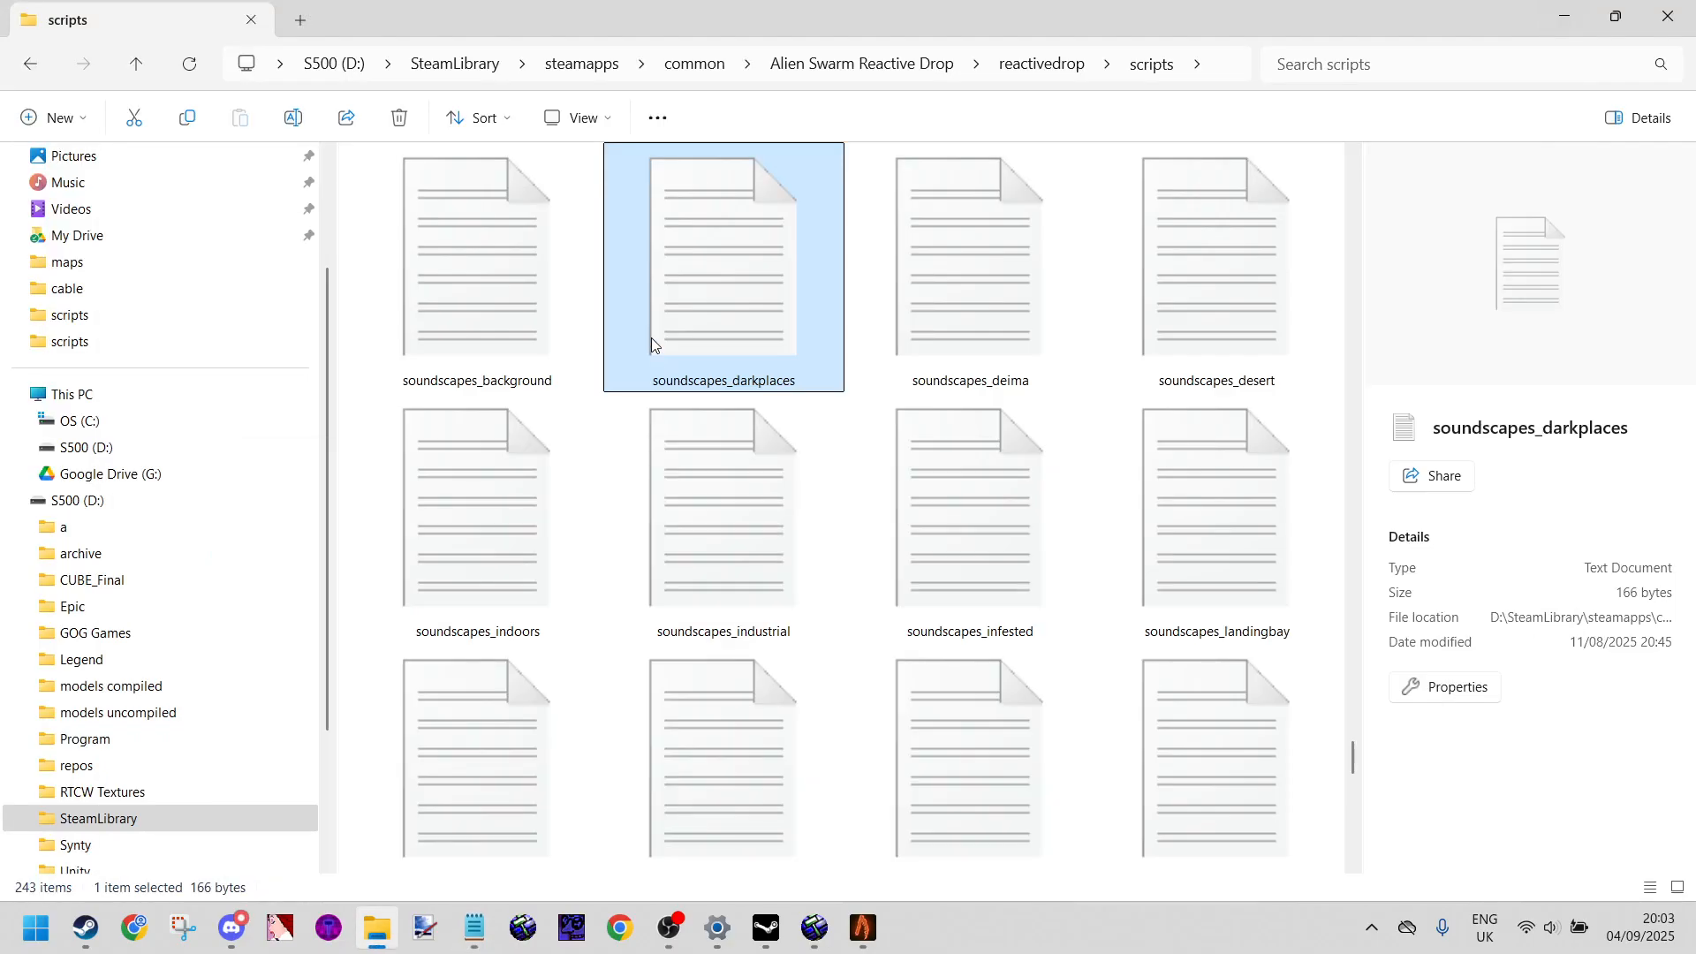
pyautogui.doubleClick(658, 234)
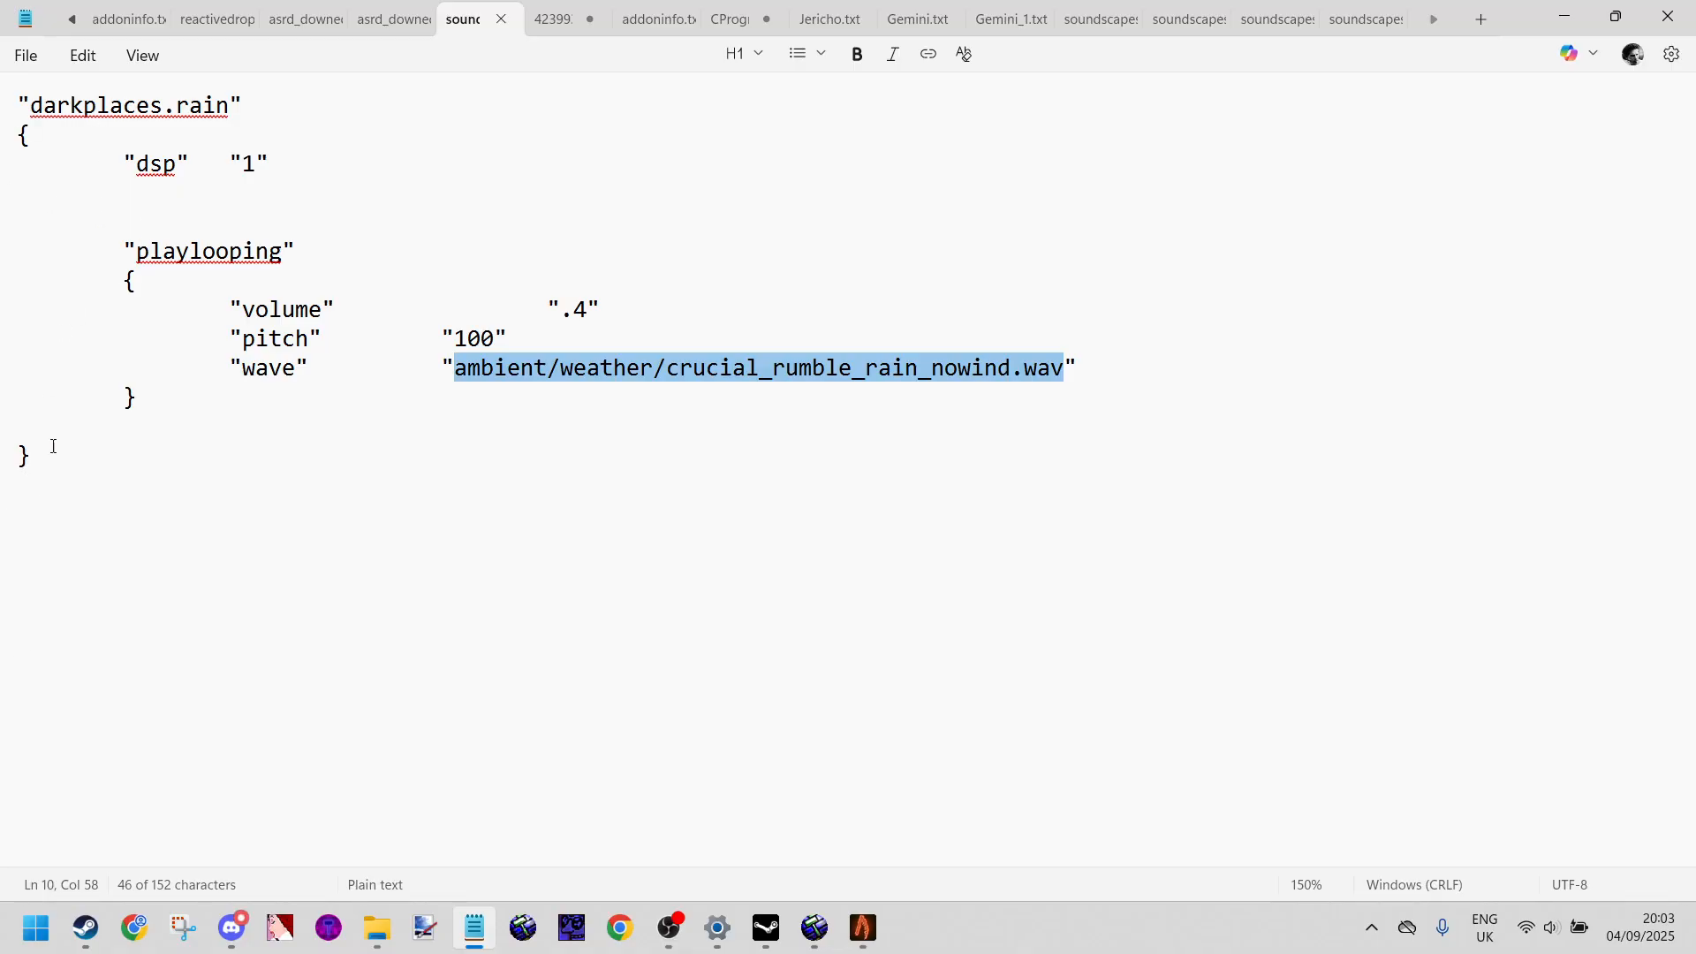
pyautogui.click(78, 459)
pyautogui.press('Return')
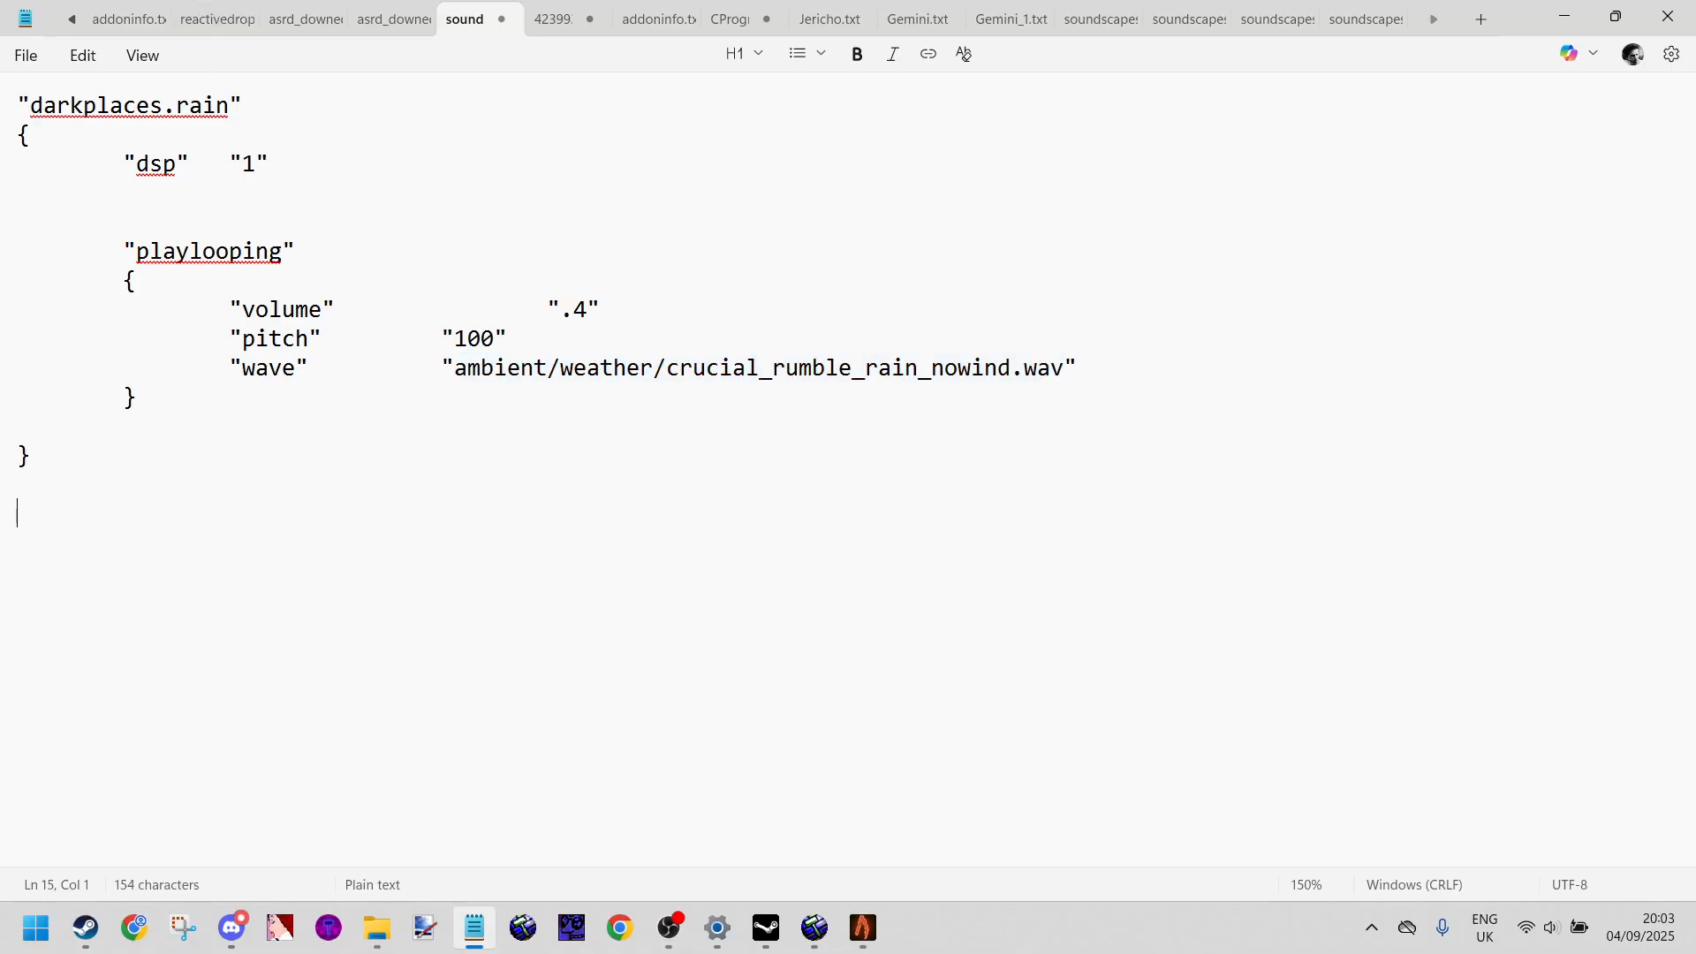
pyautogui.hotkey('ctrl', 'v')
pyautogui.scroll(3, 76, 458)
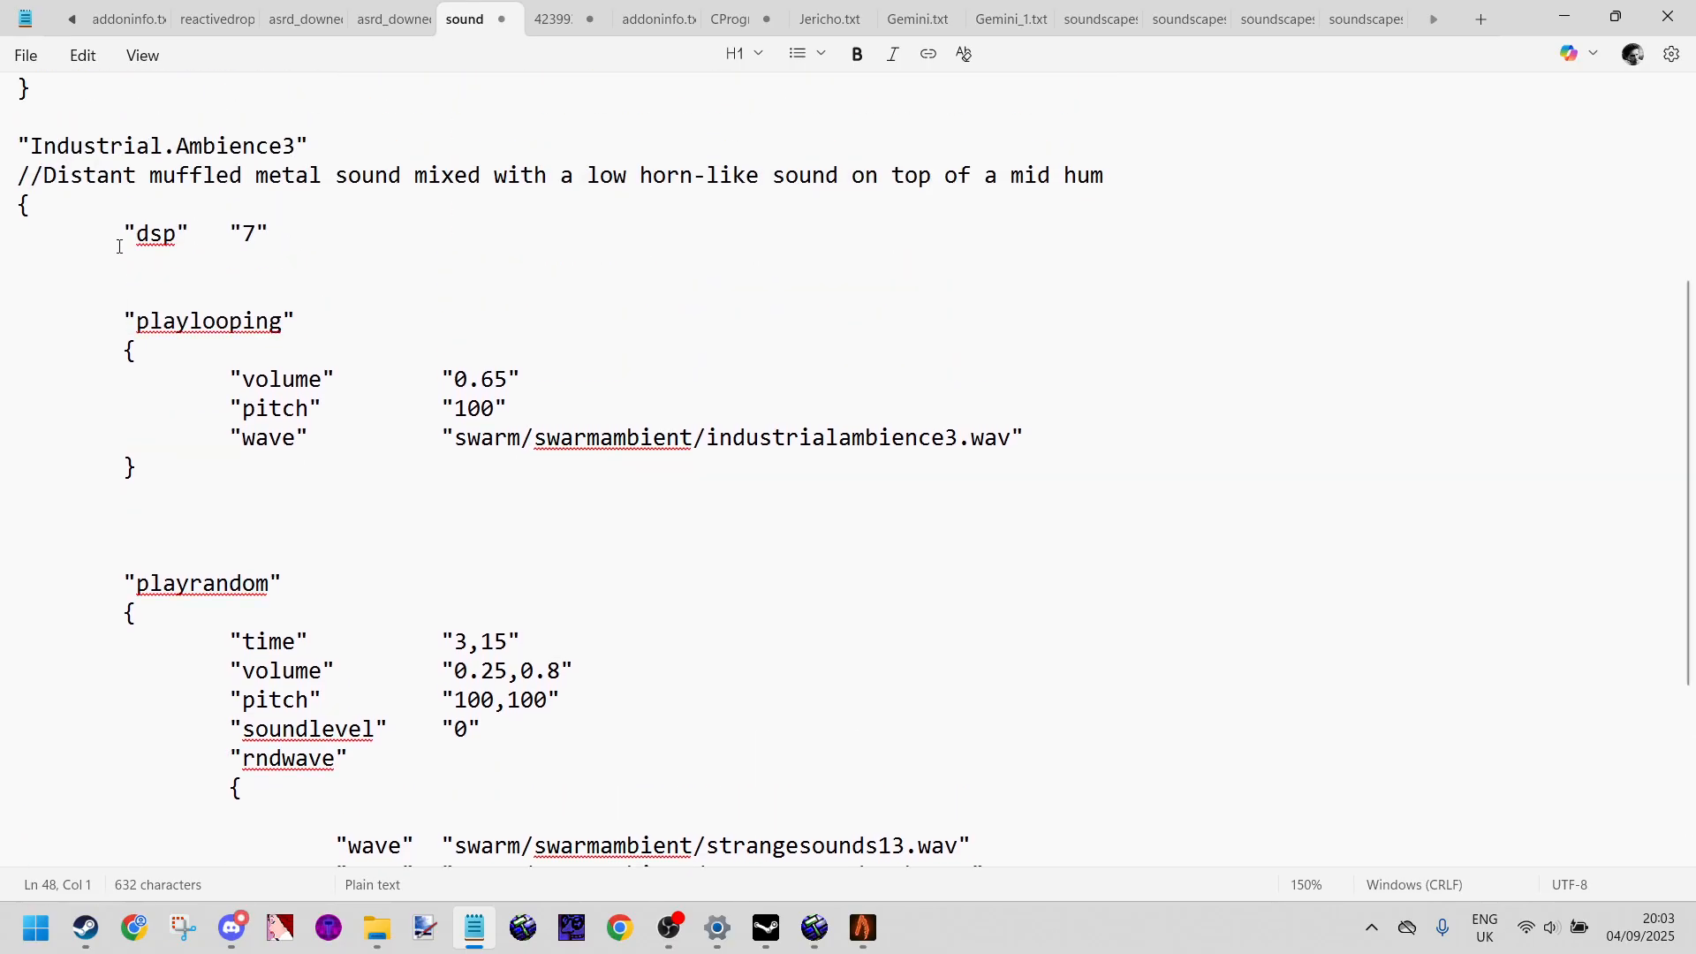
# Step: Rename the pasted Industrial.Ambience3 entry to darkplaces.Ambience3 and look over the rest of the entry
pyautogui.scroll(4, 62, 148)
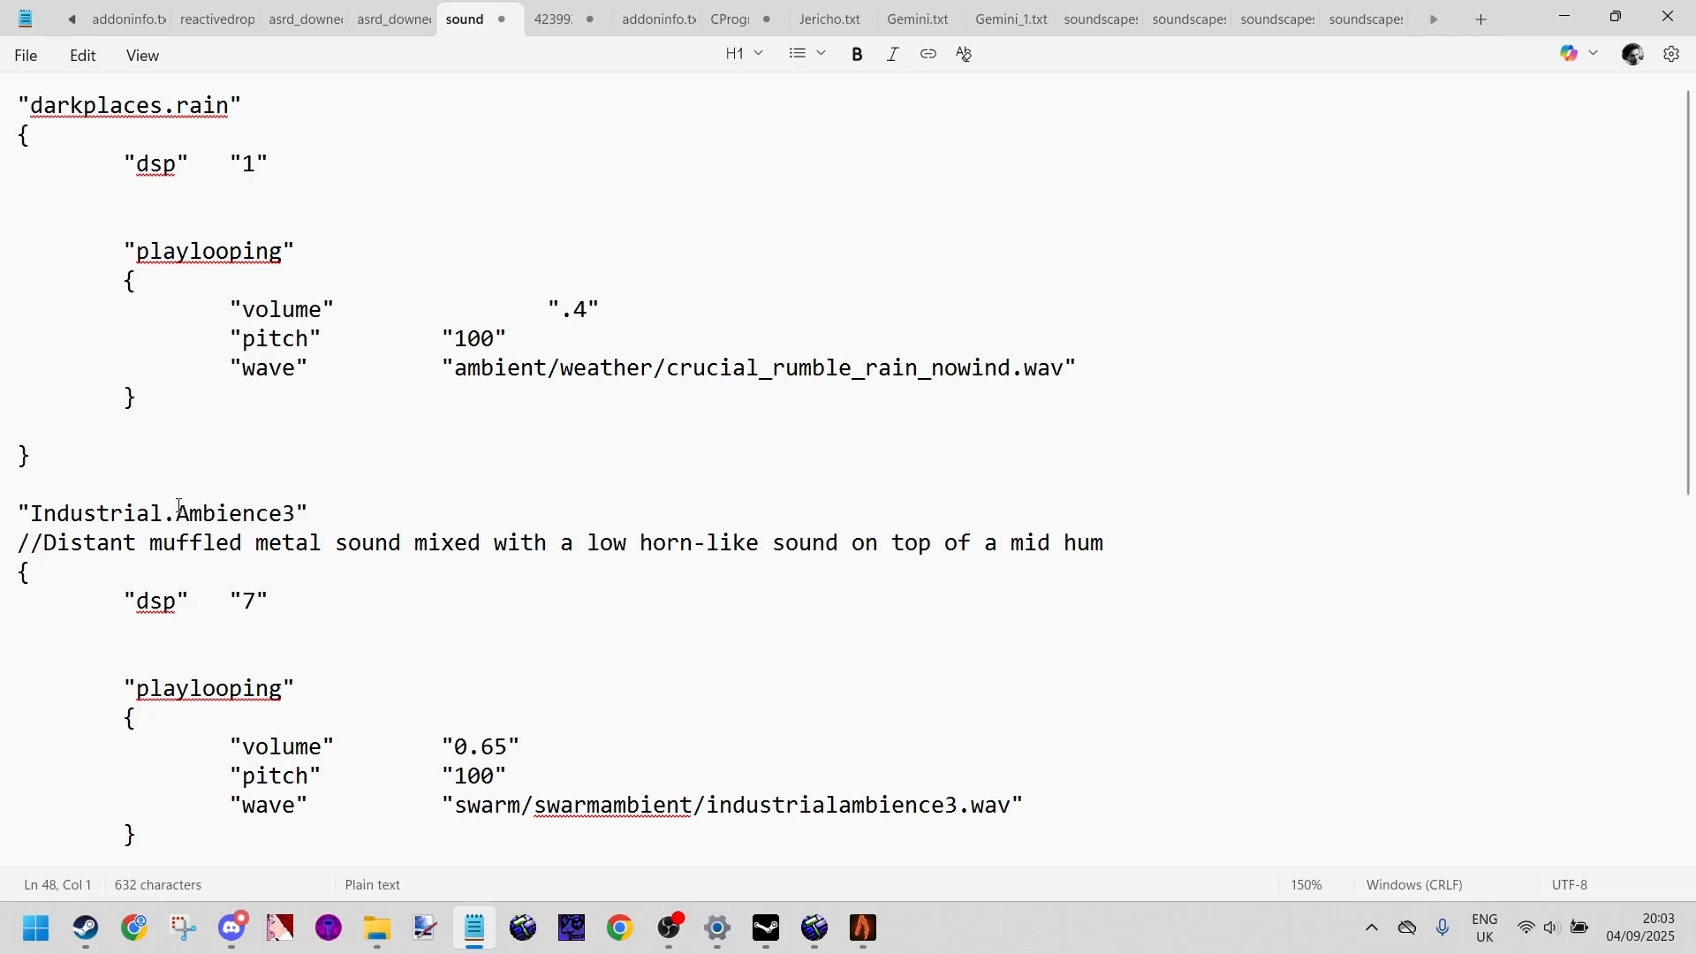
pyautogui.moveTo(159, 512); pyautogui.dragTo(32, 519)
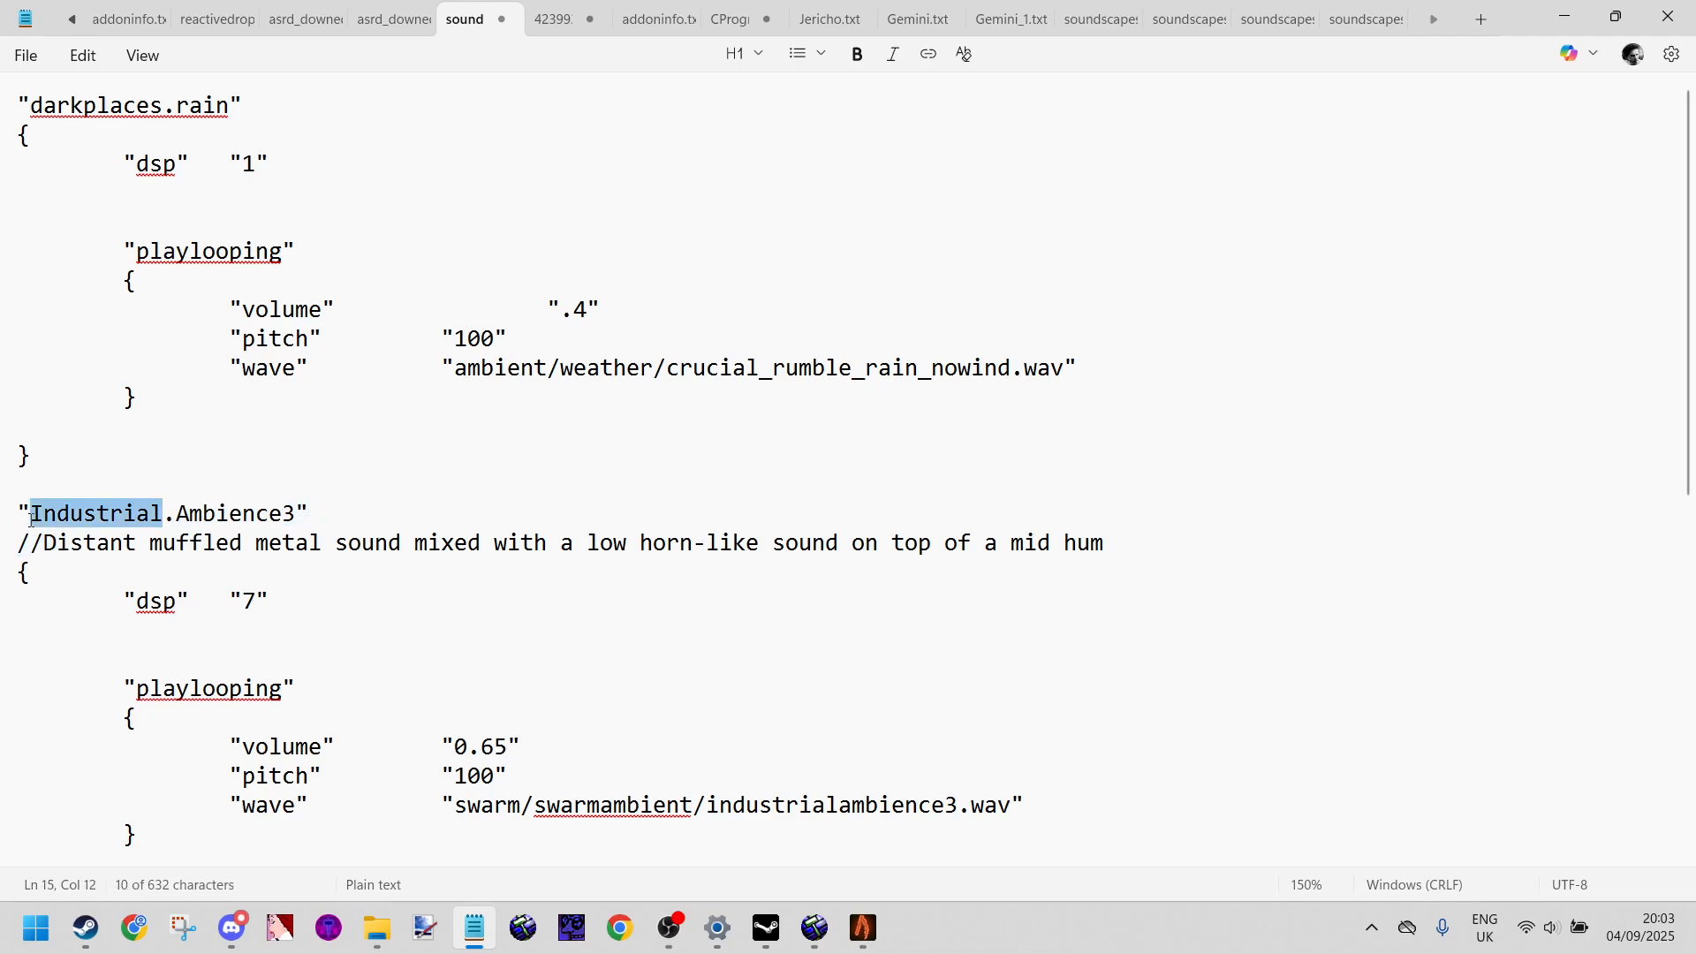
pyautogui.write('dartk')
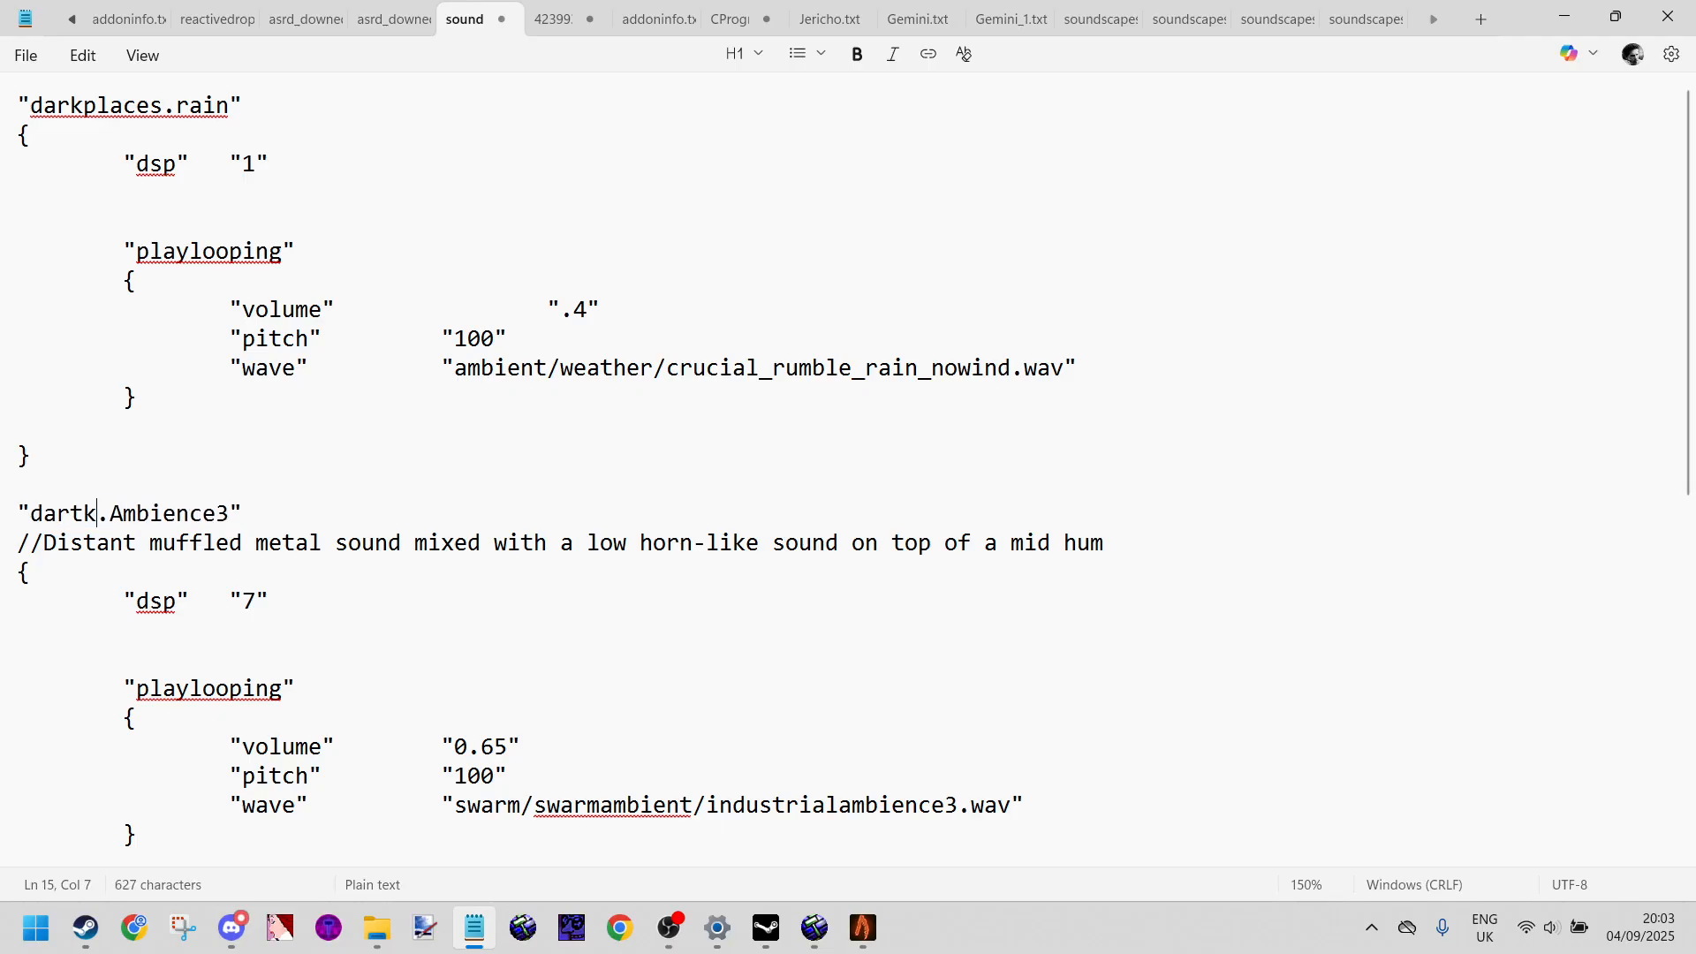
pyautogui.press('BackSpace')
pyautogui.press('BackSpace')
pyautogui.write('kpar')
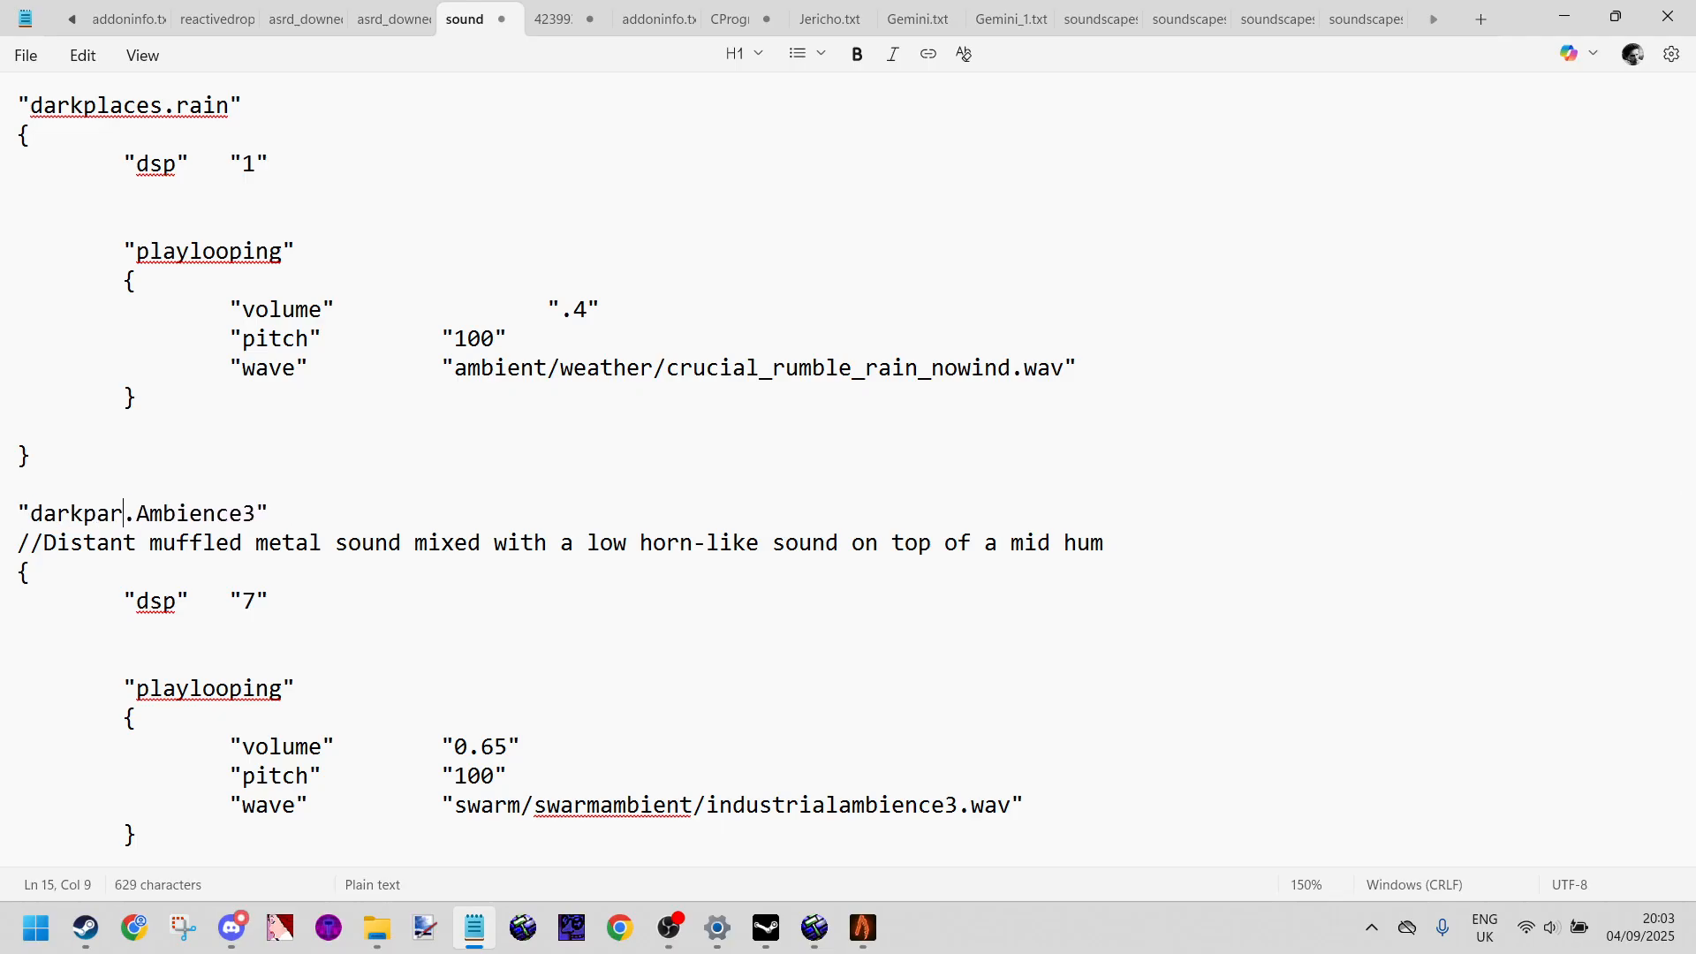
pyautogui.press('BackSpace')
pyautogui.press('BackSpace')
pyautogui.write('laces')
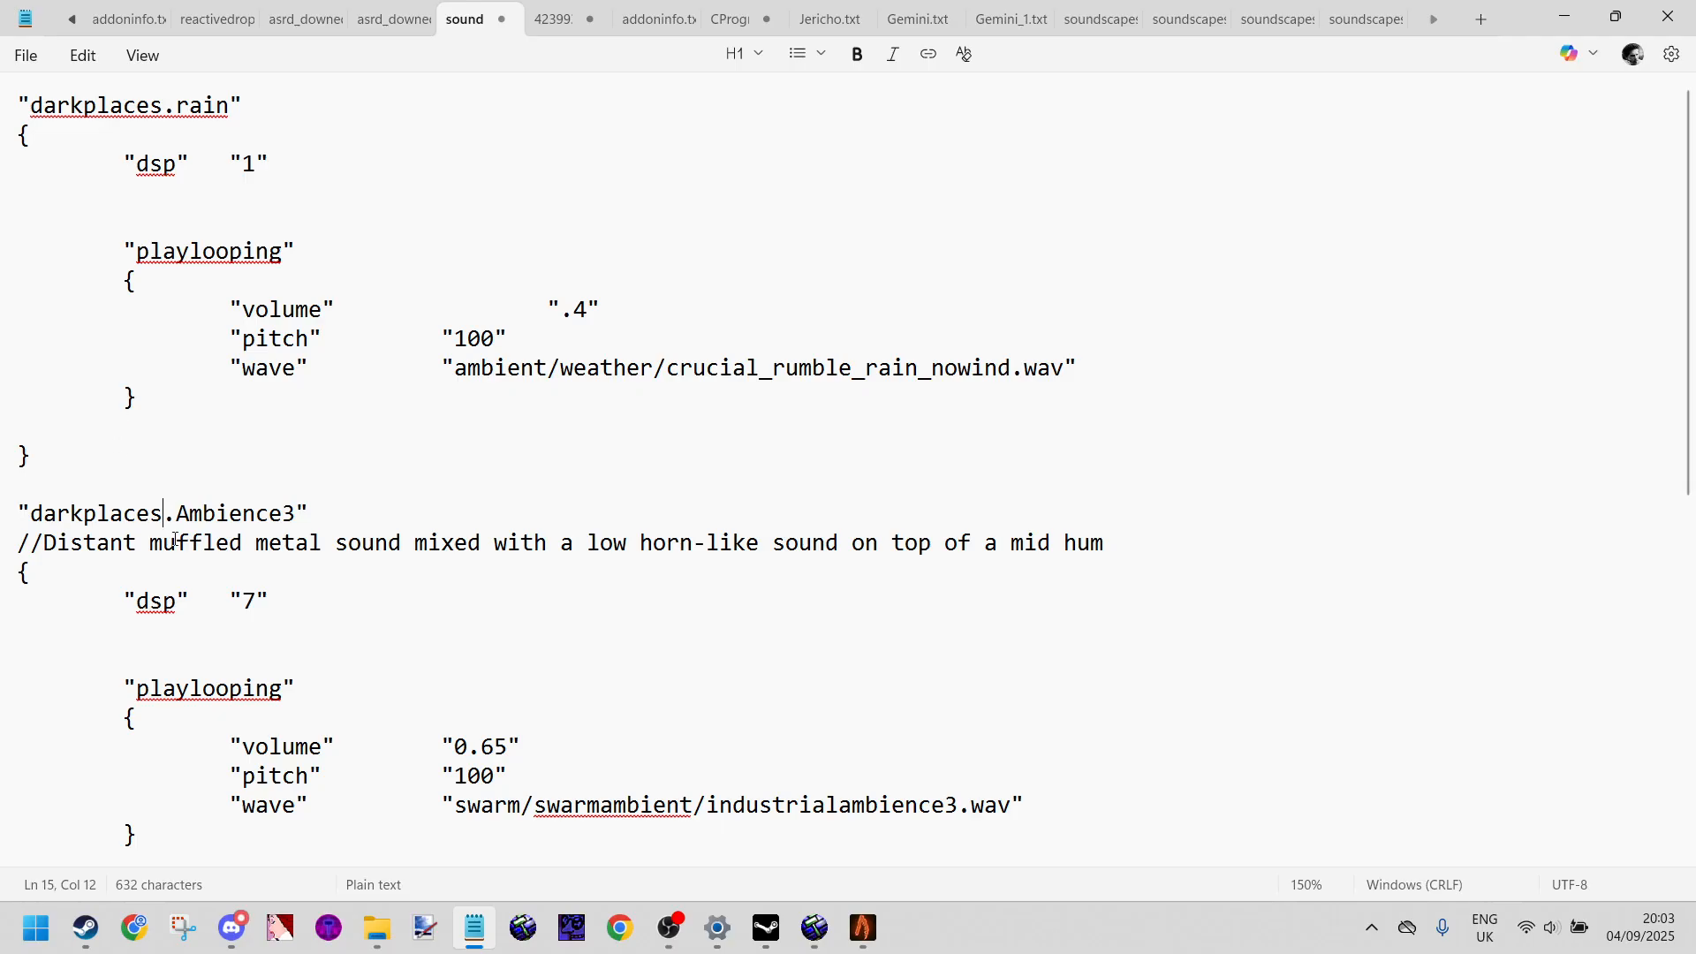
pyautogui.scroll(-8, 190, 541)
pyautogui.scroll(8, 206, 530)
# Step: Open soundscapes_manifest from the scripts folder and highlight the file line that registers scripts/weather/soundscapes_darkplaces.txt
pyautogui.click(1270, 17)
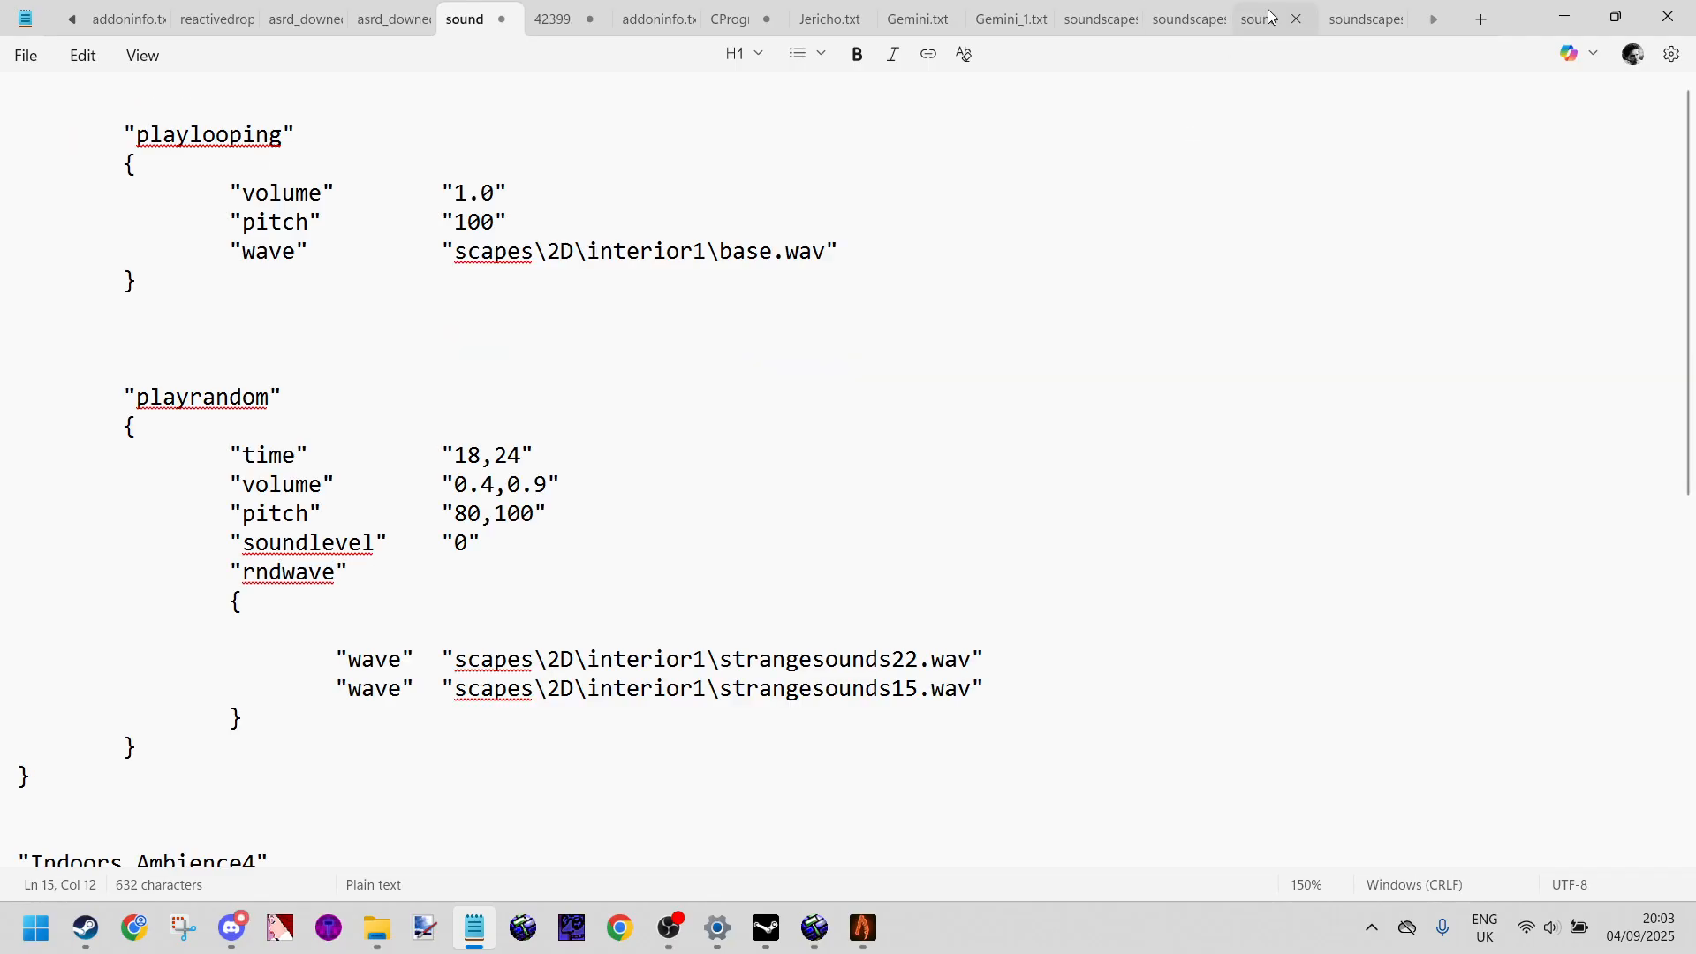
pyautogui.click(1573, 18)
pyautogui.scroll(1, 717, 416)
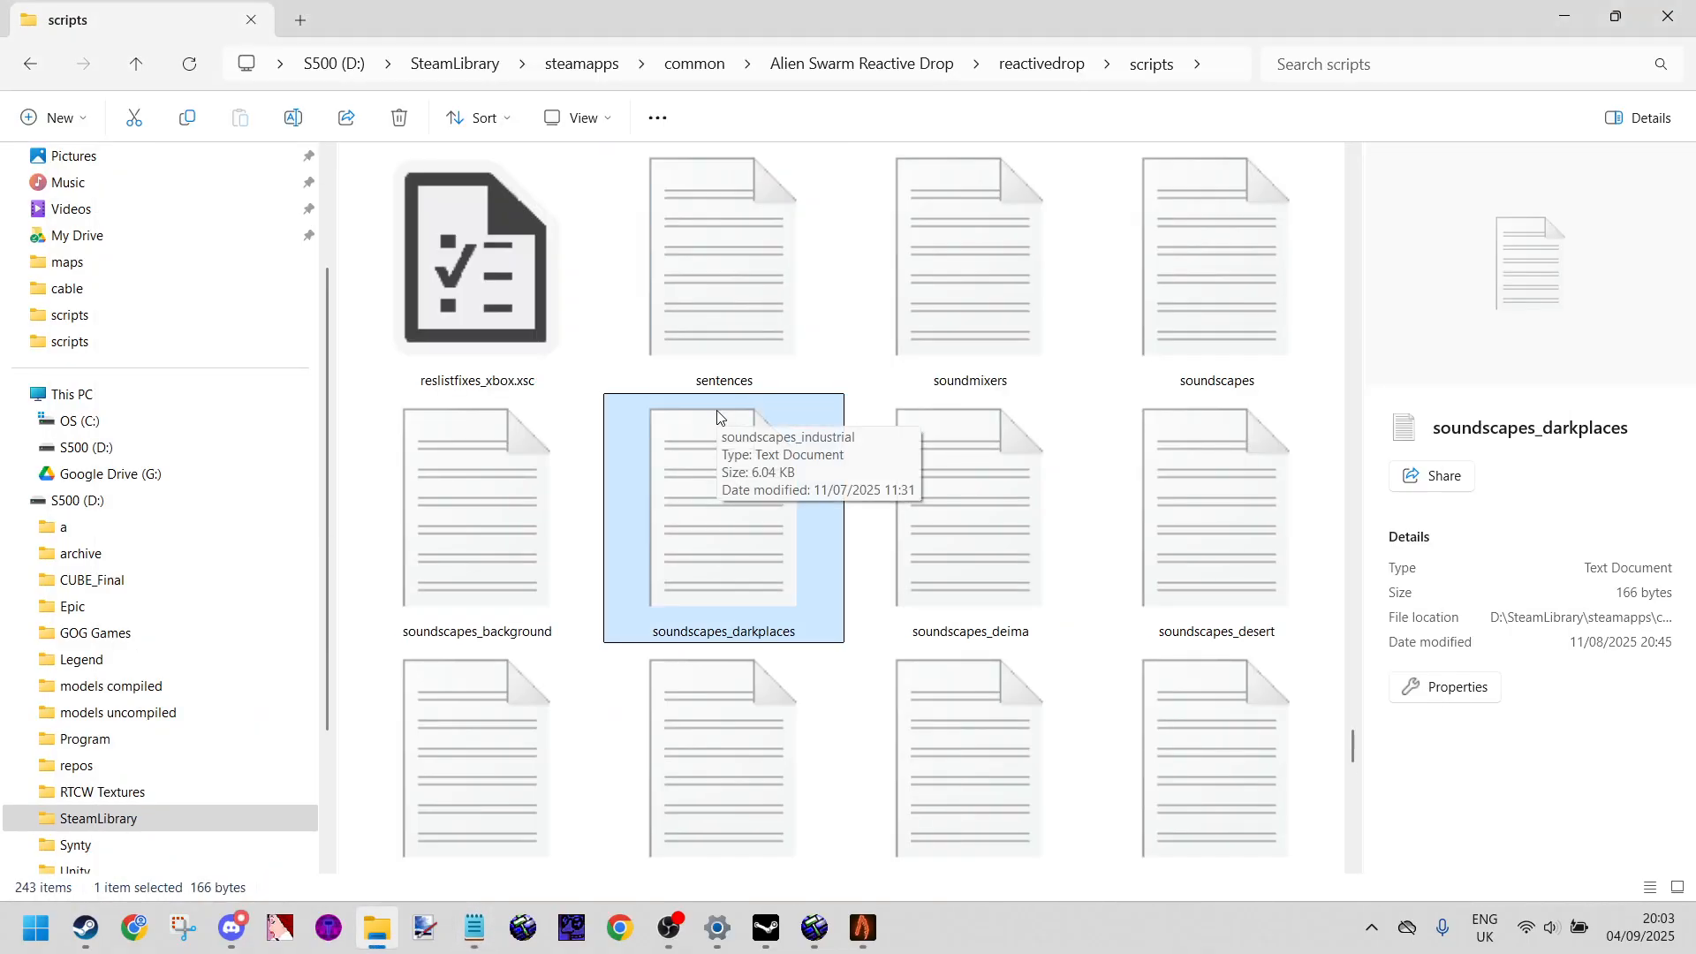
pyautogui.scroll(-2, 718, 417)
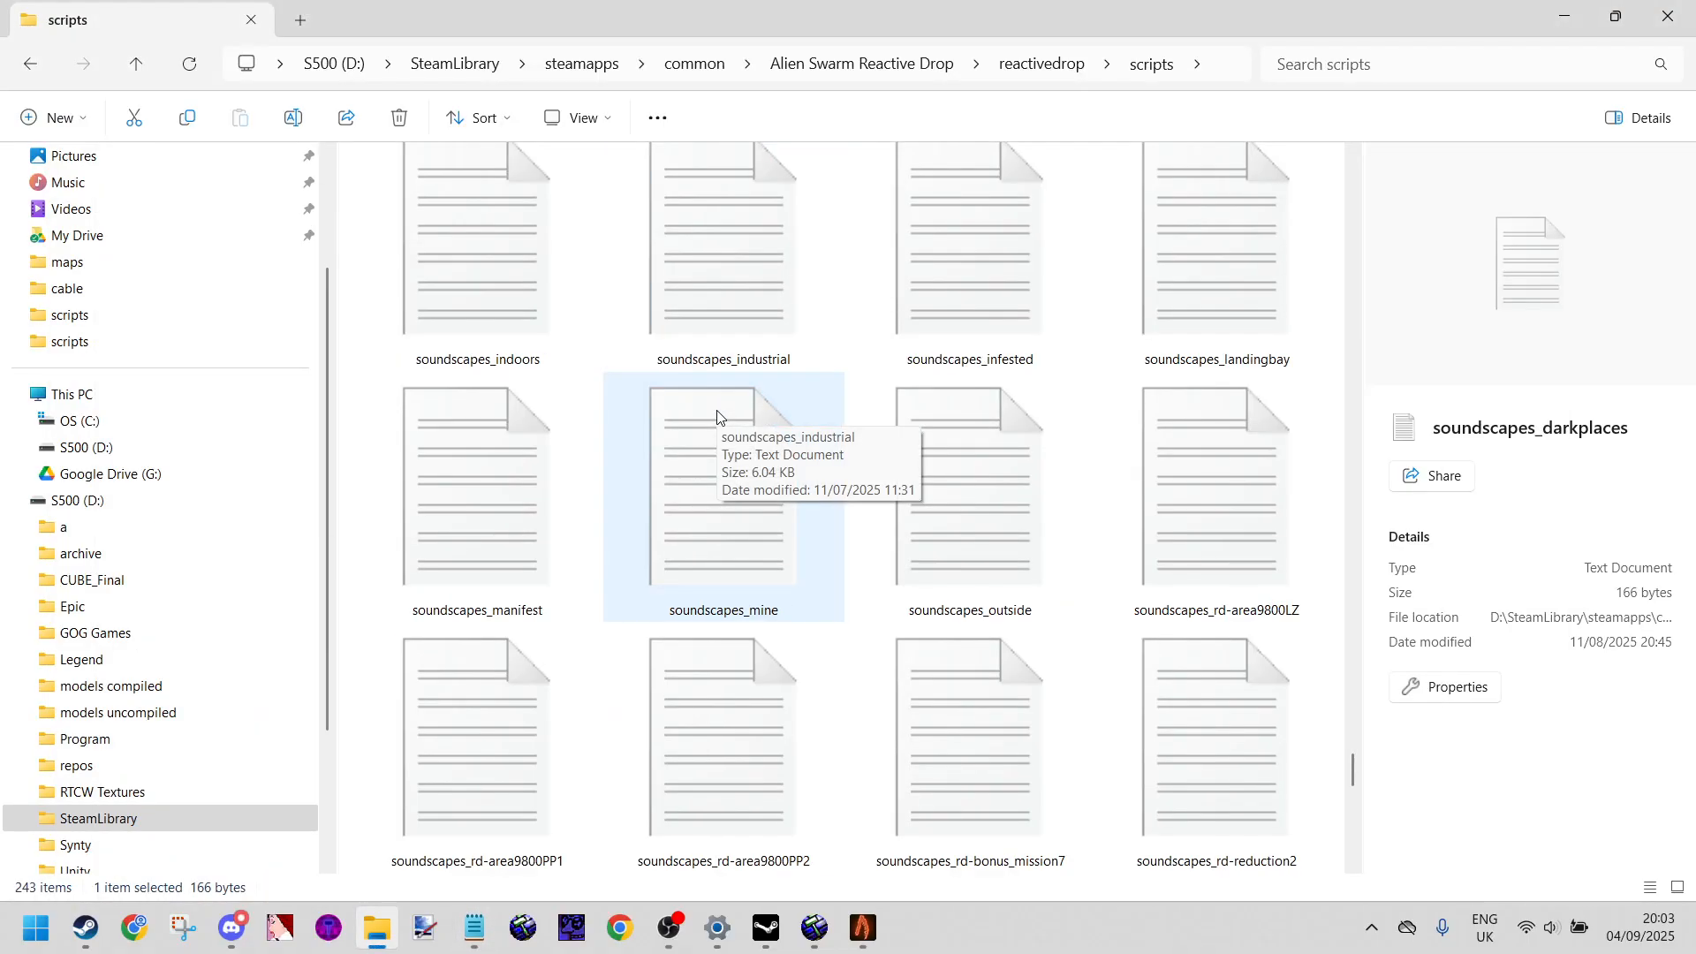
pyautogui.doubleClick(488, 545)
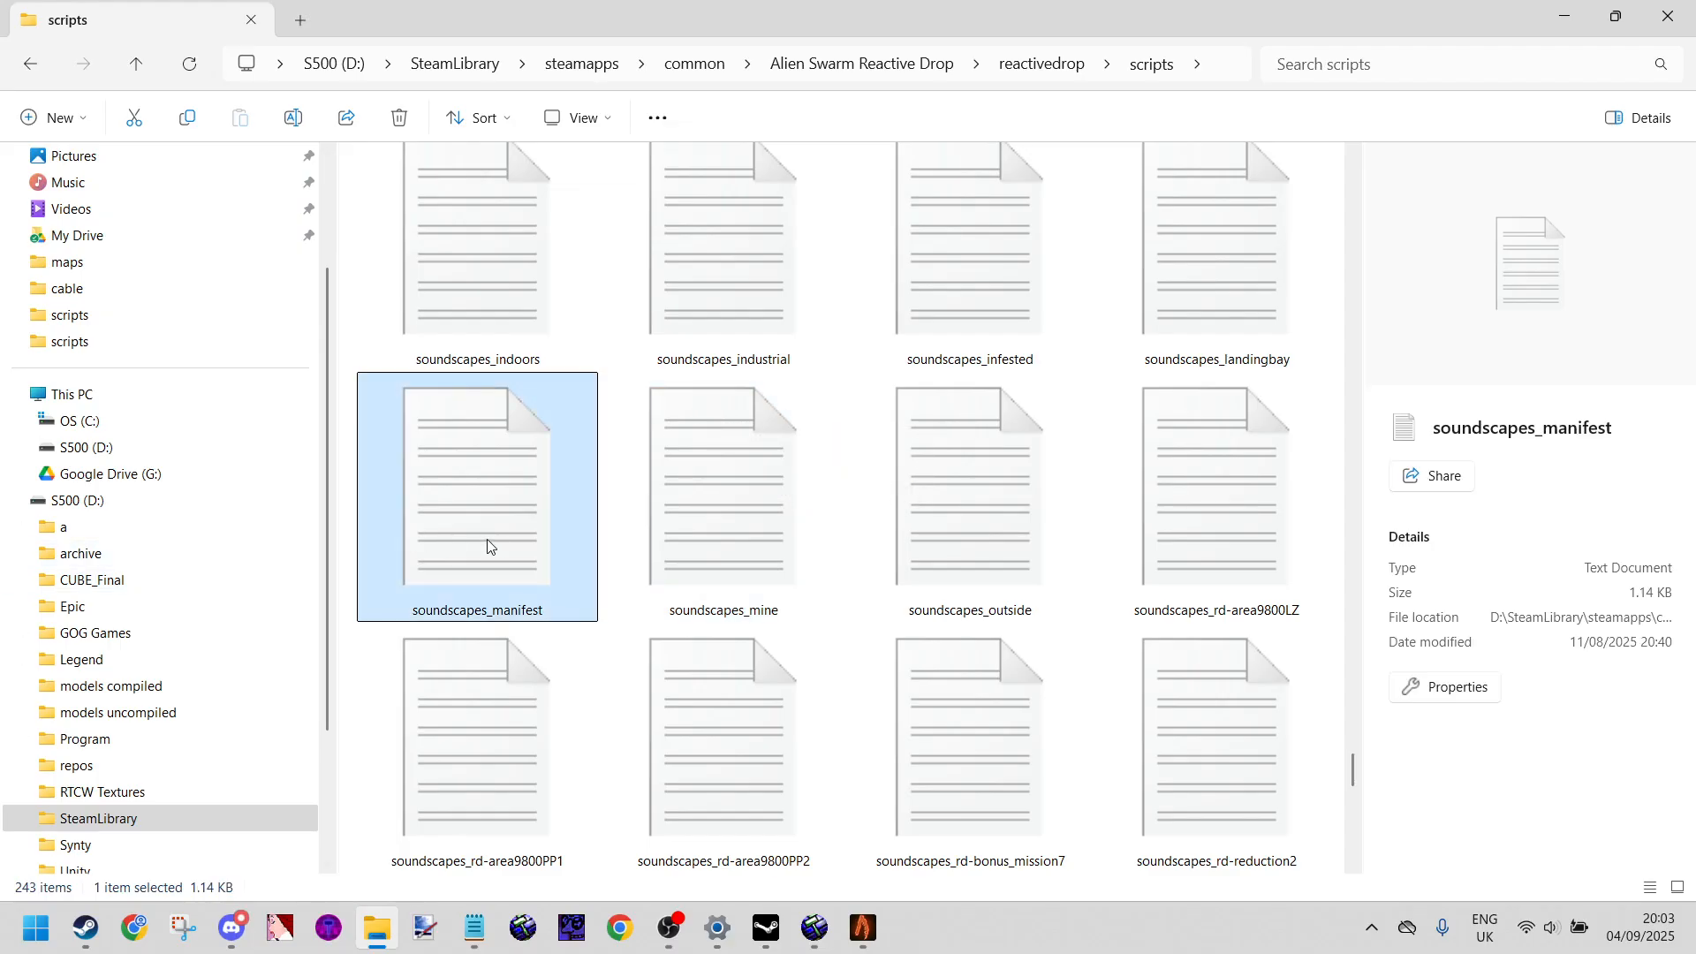
pyautogui.scroll(-2, 491, 543)
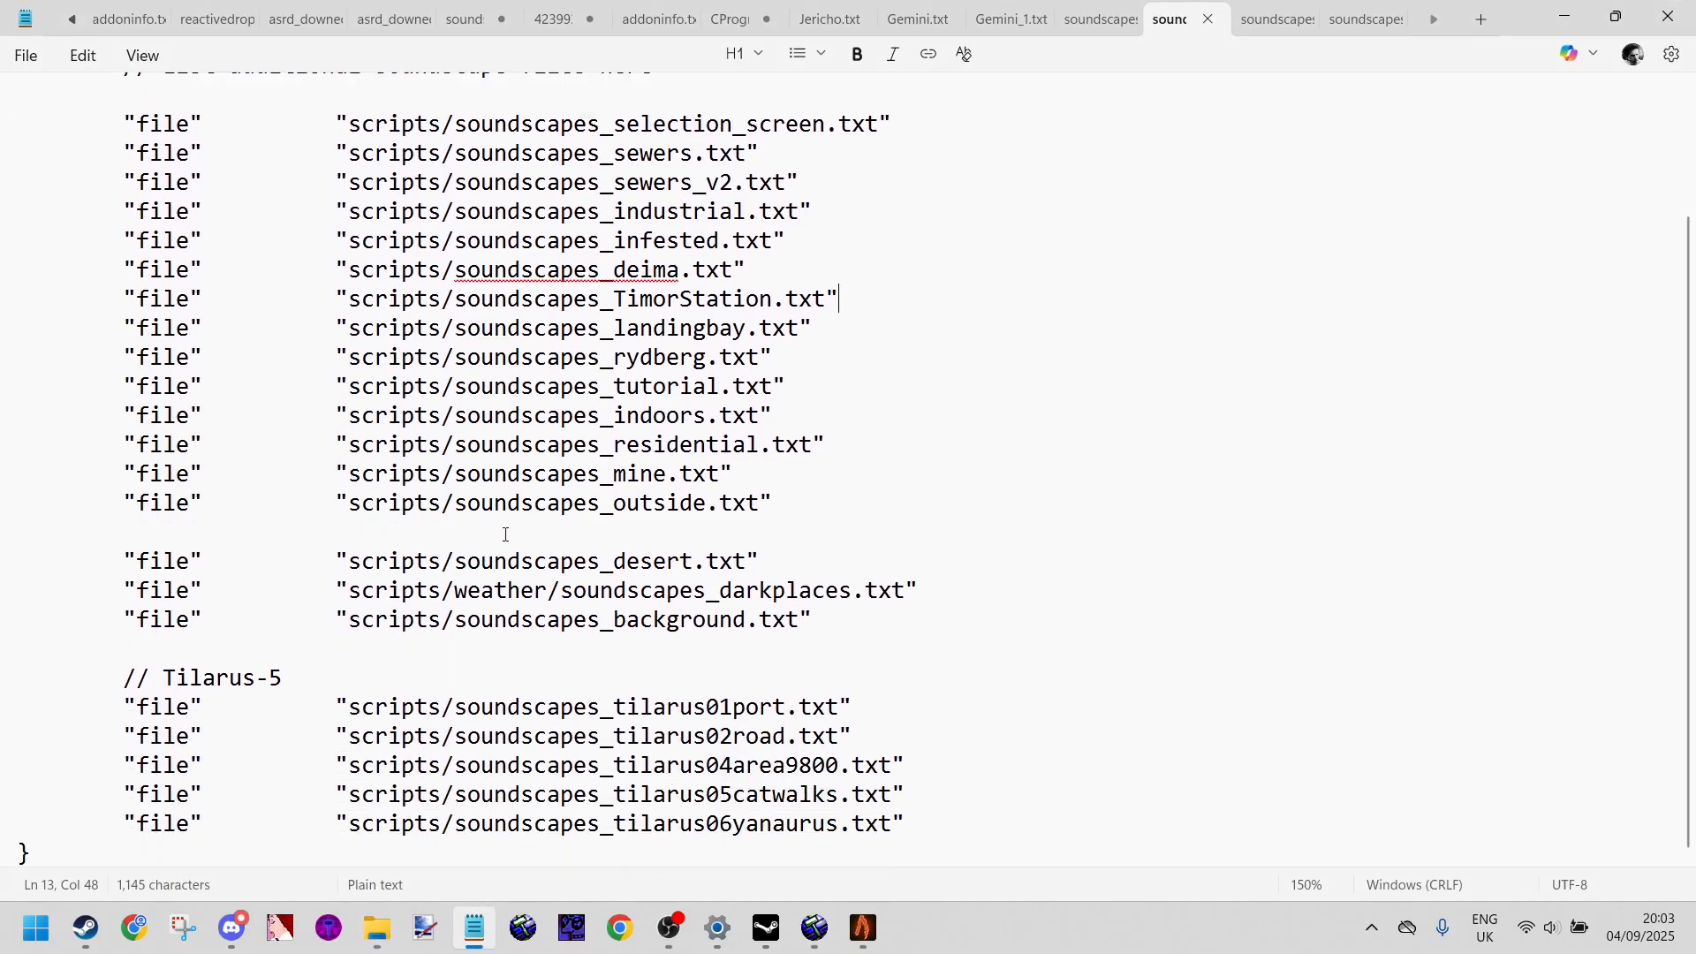
pyautogui.scroll(1, 490, 741)
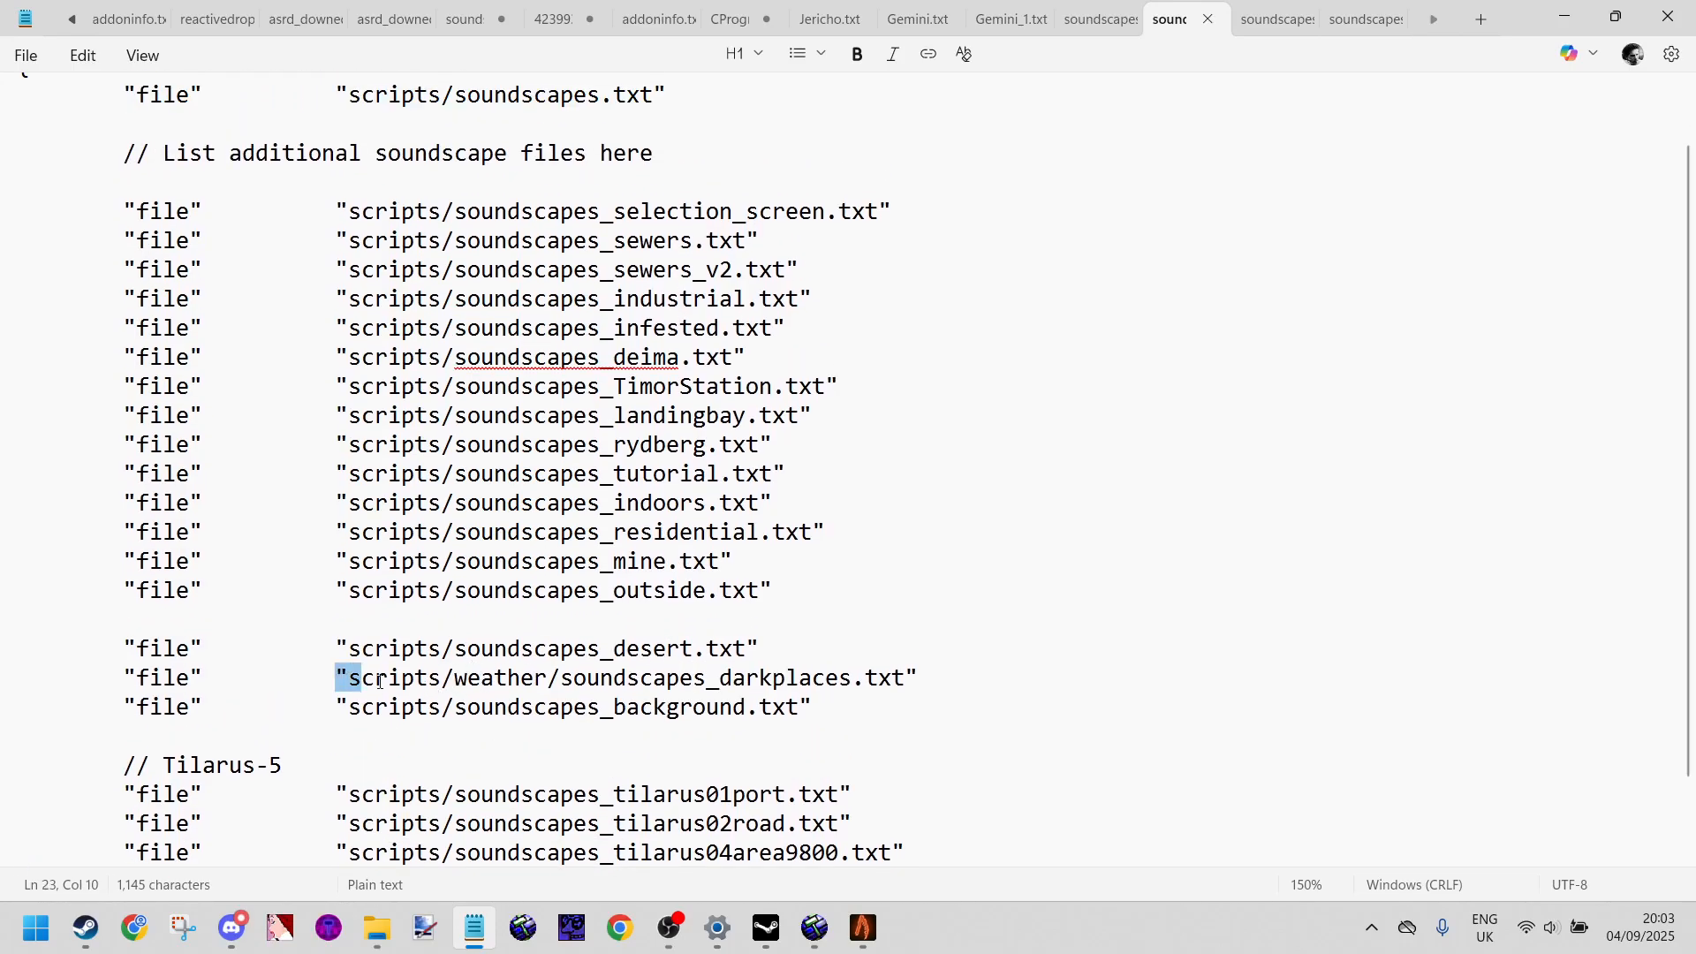
pyautogui.moveTo(336, 678); pyautogui.dragTo(935, 691)
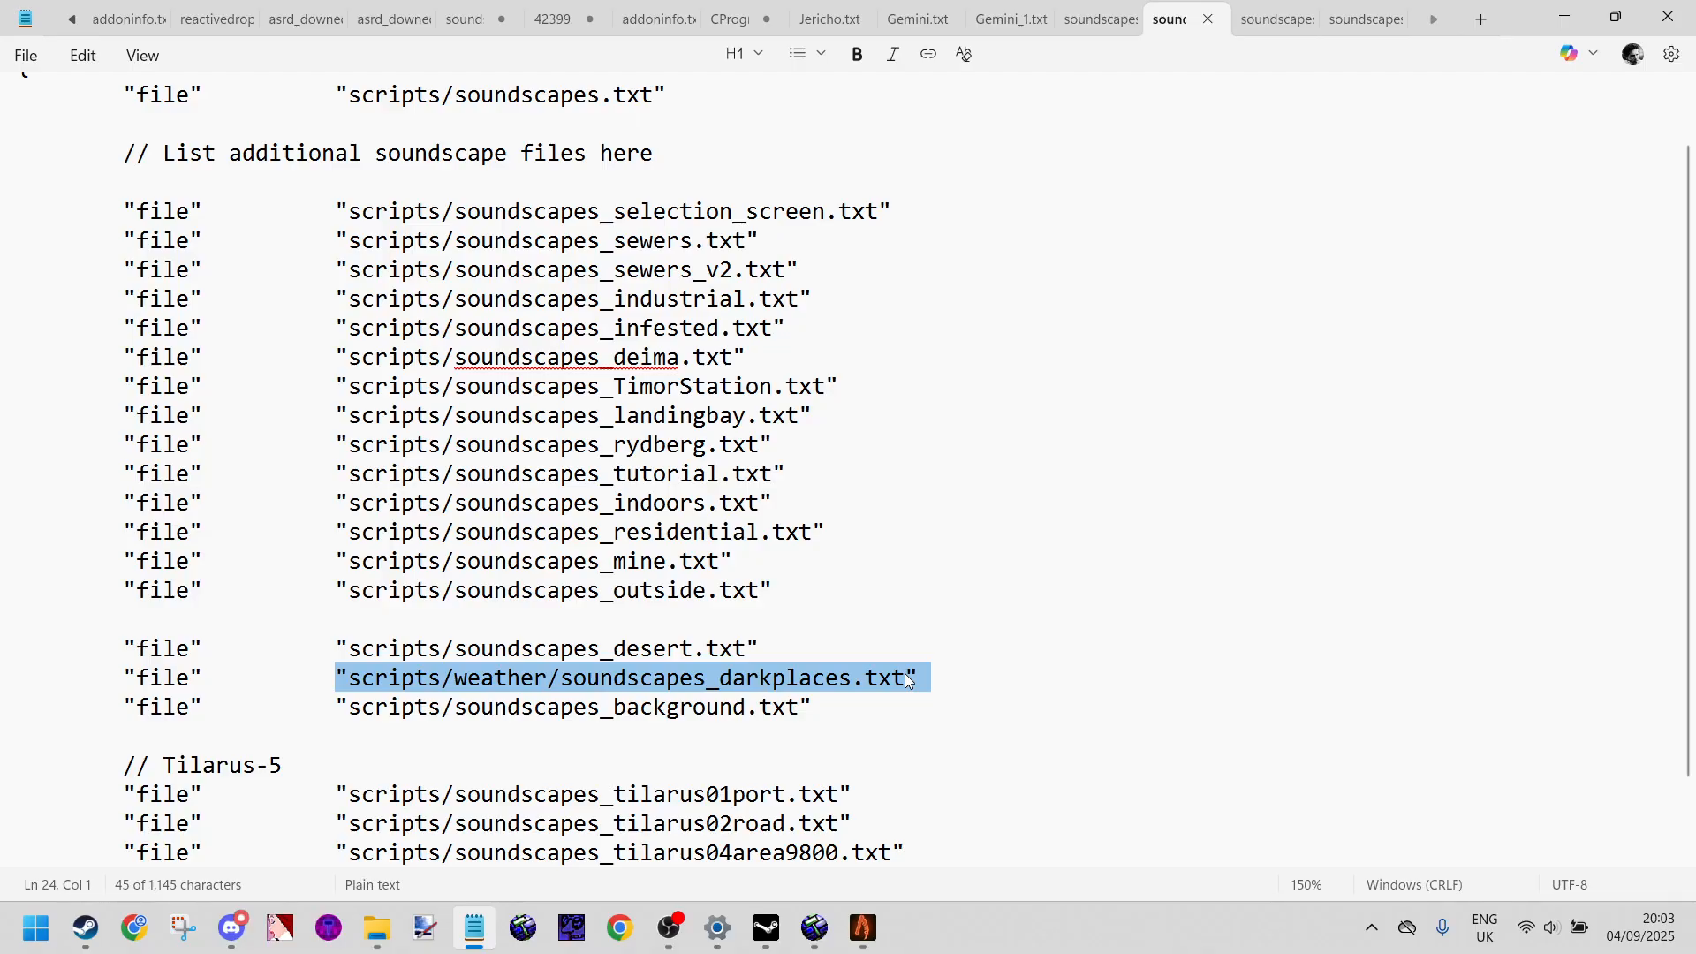
pyautogui.moveTo(71, 675); pyautogui.dragTo(989, 672)
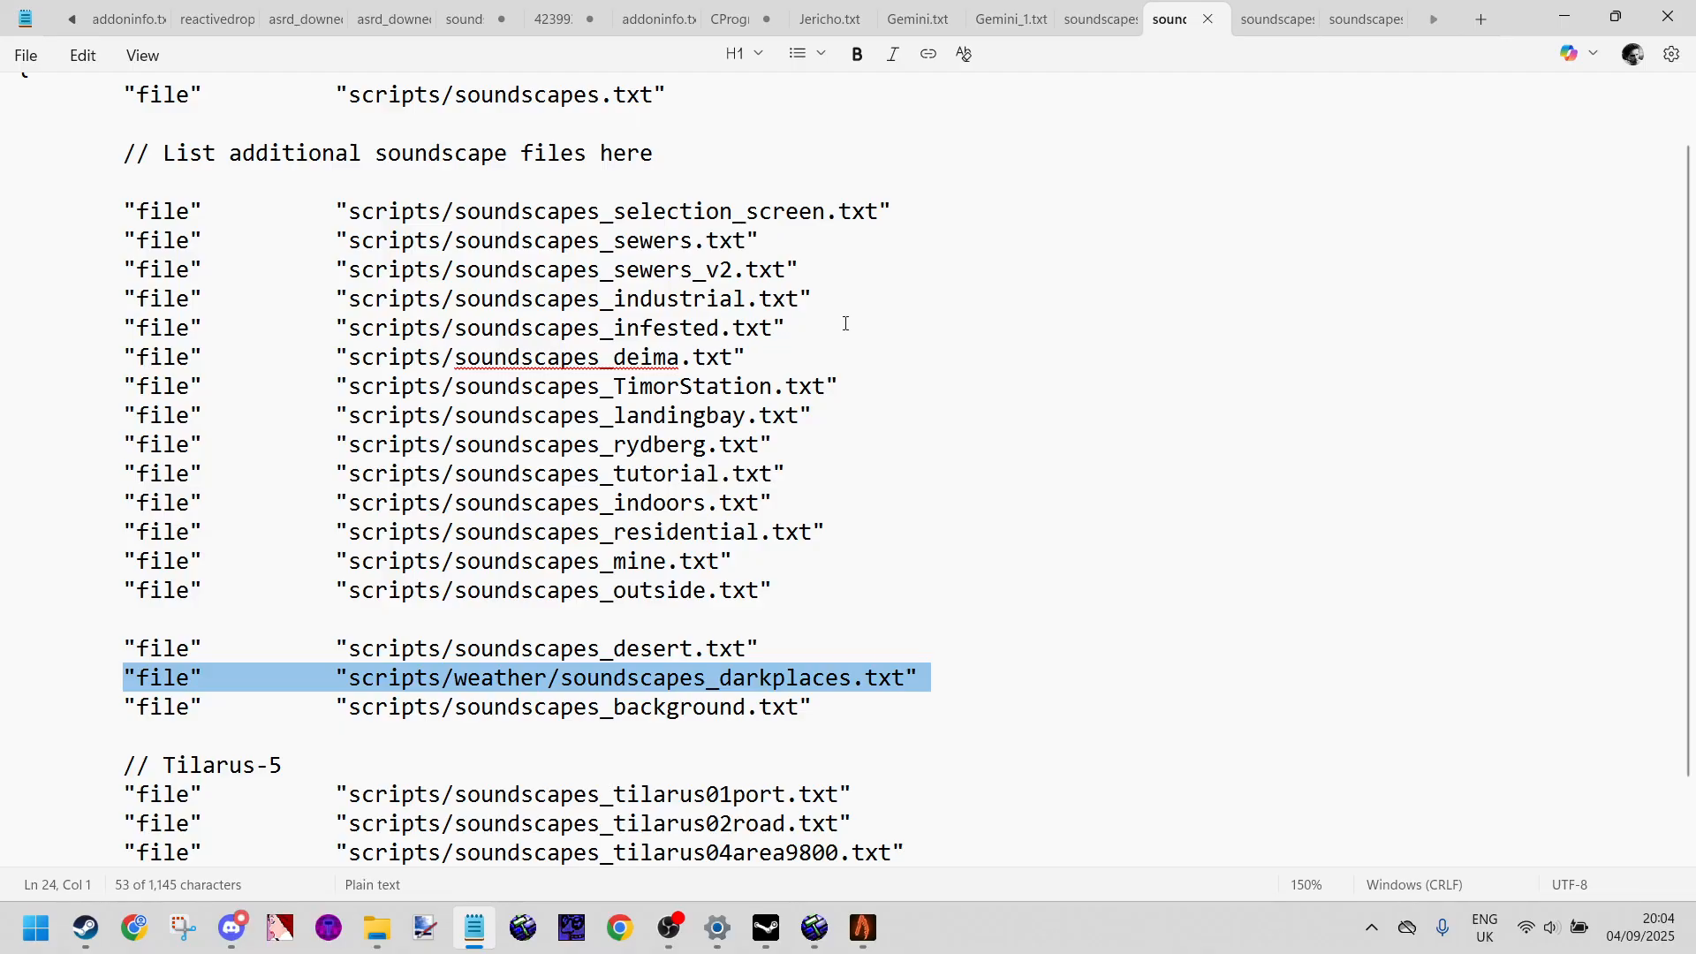
# Step: Open soundscapes_deima from the scripts folder and read through its entries down to outside.rain
pyautogui.click(1559, 12)
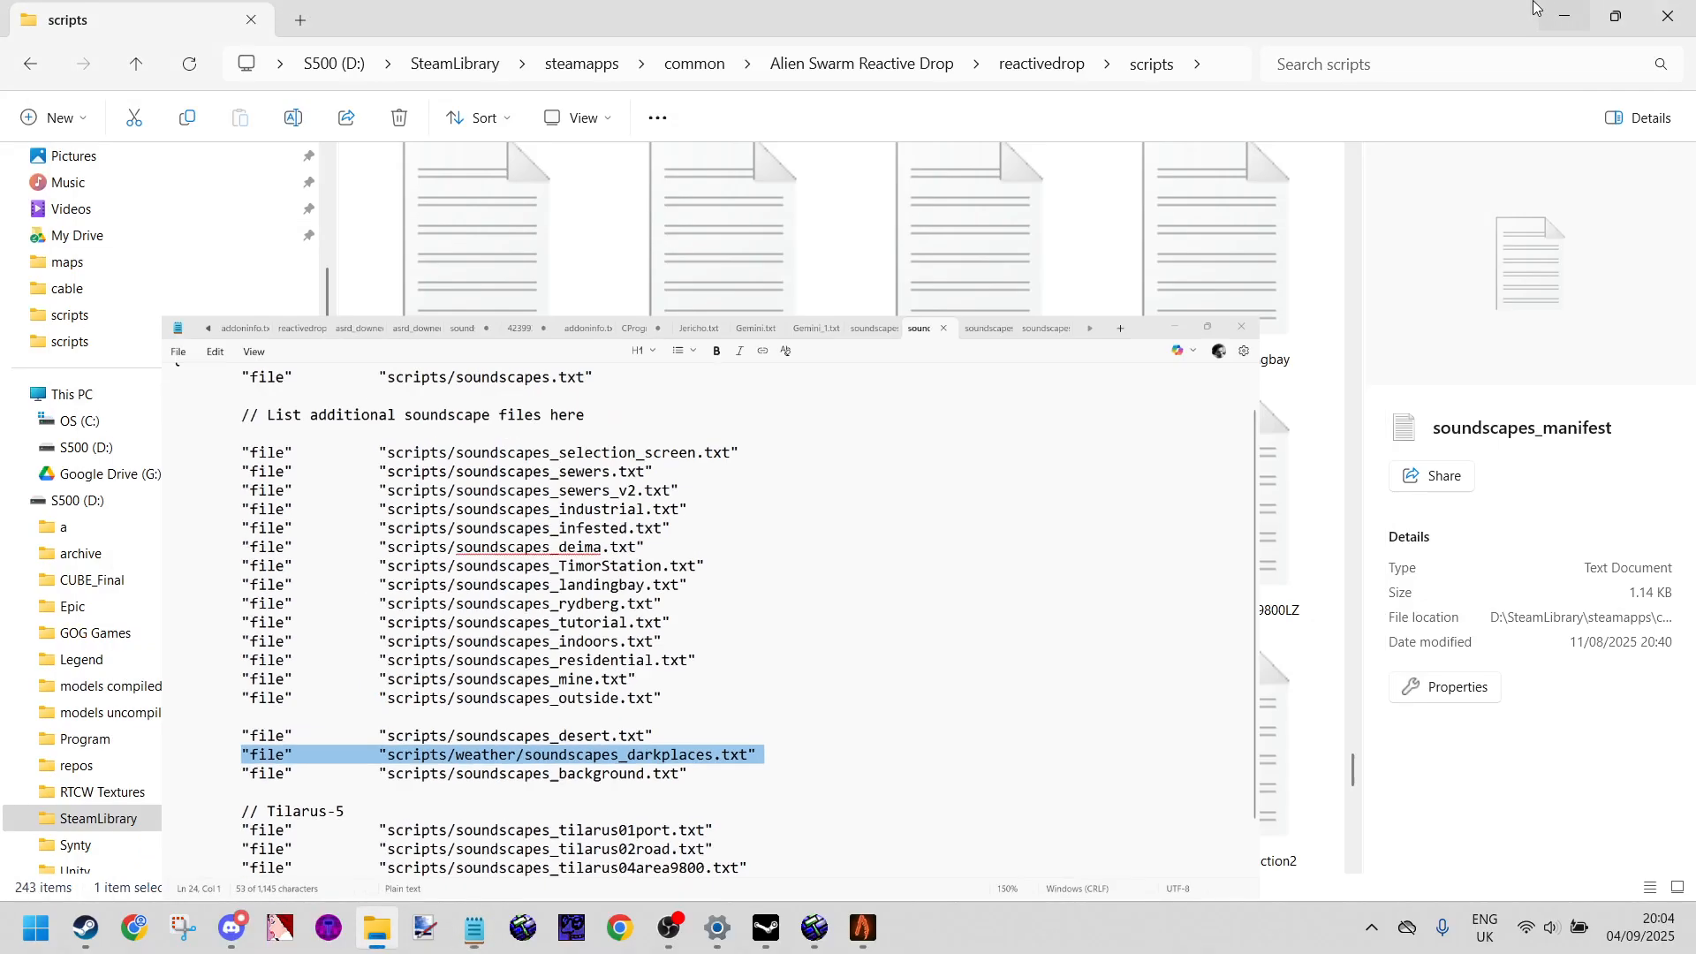
pyautogui.scroll(3, 709, 588)
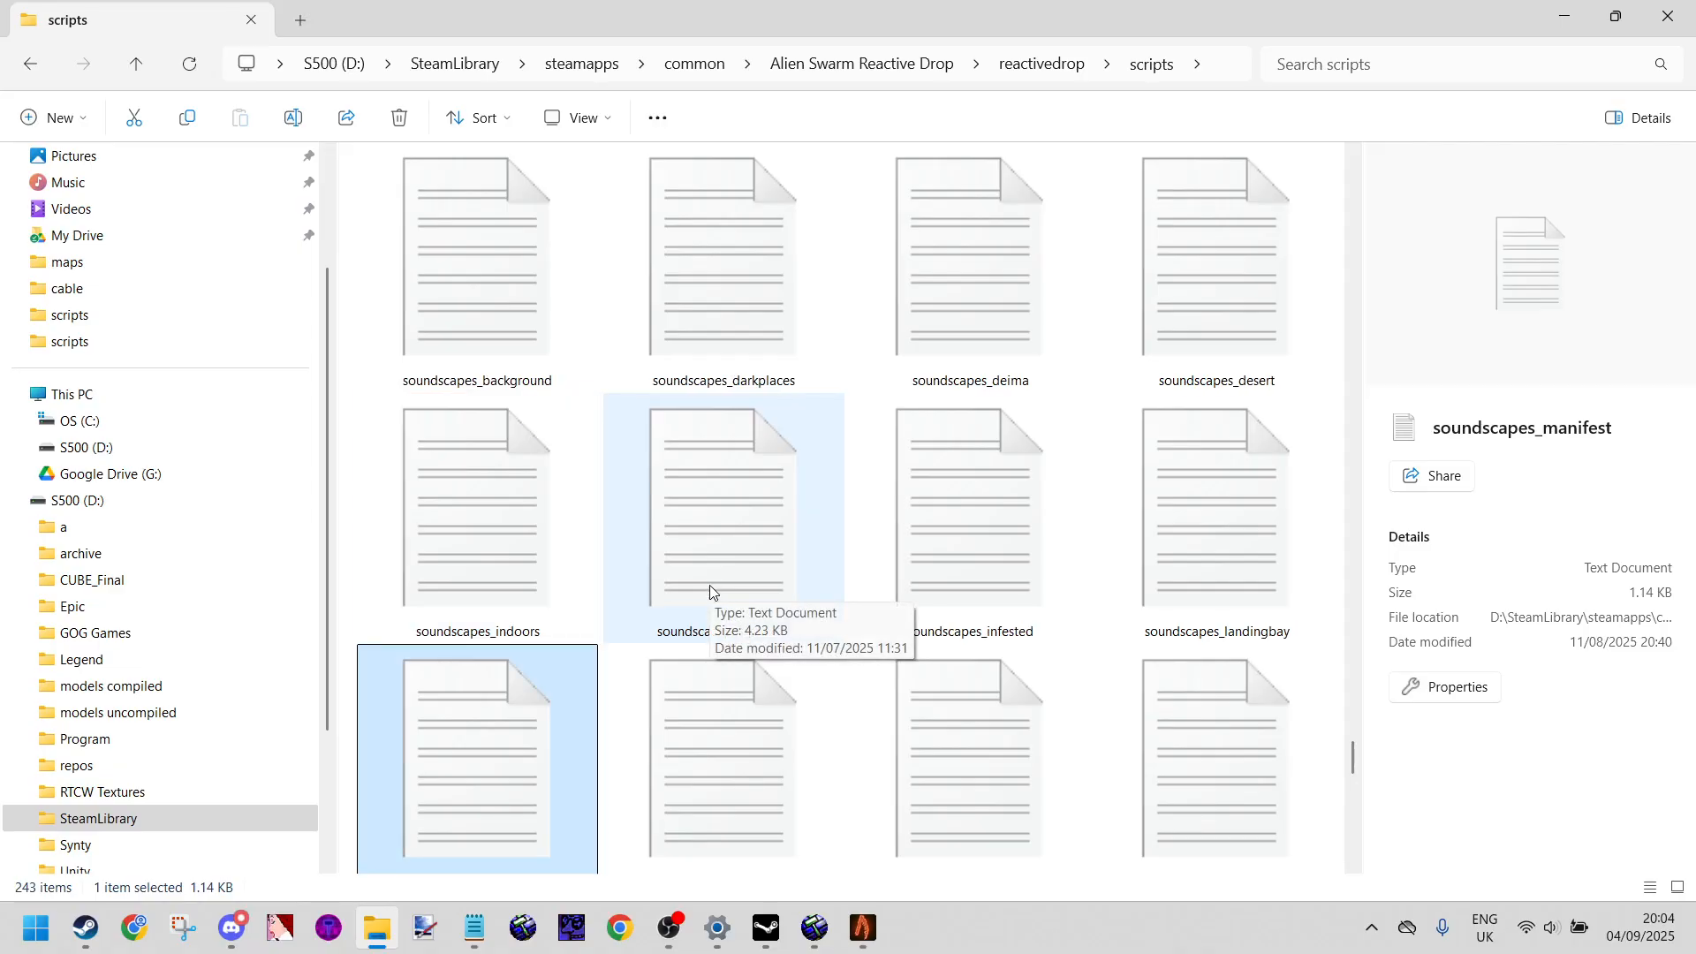
pyautogui.click(703, 567)
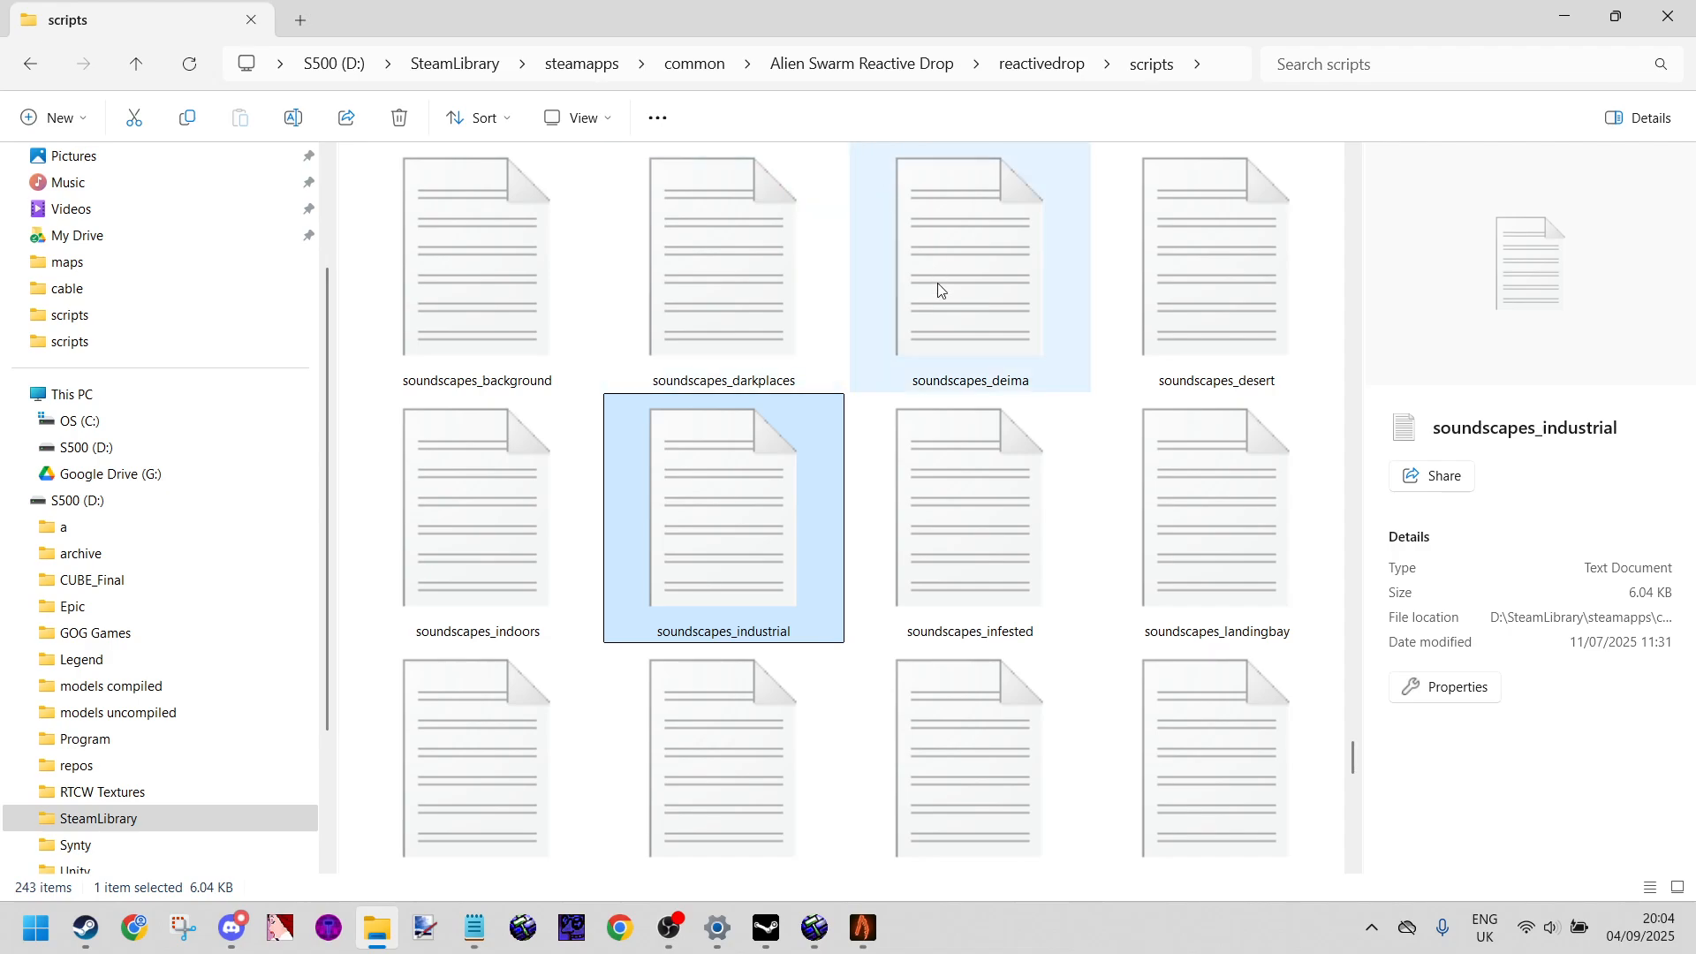
pyautogui.doubleClick(985, 299)
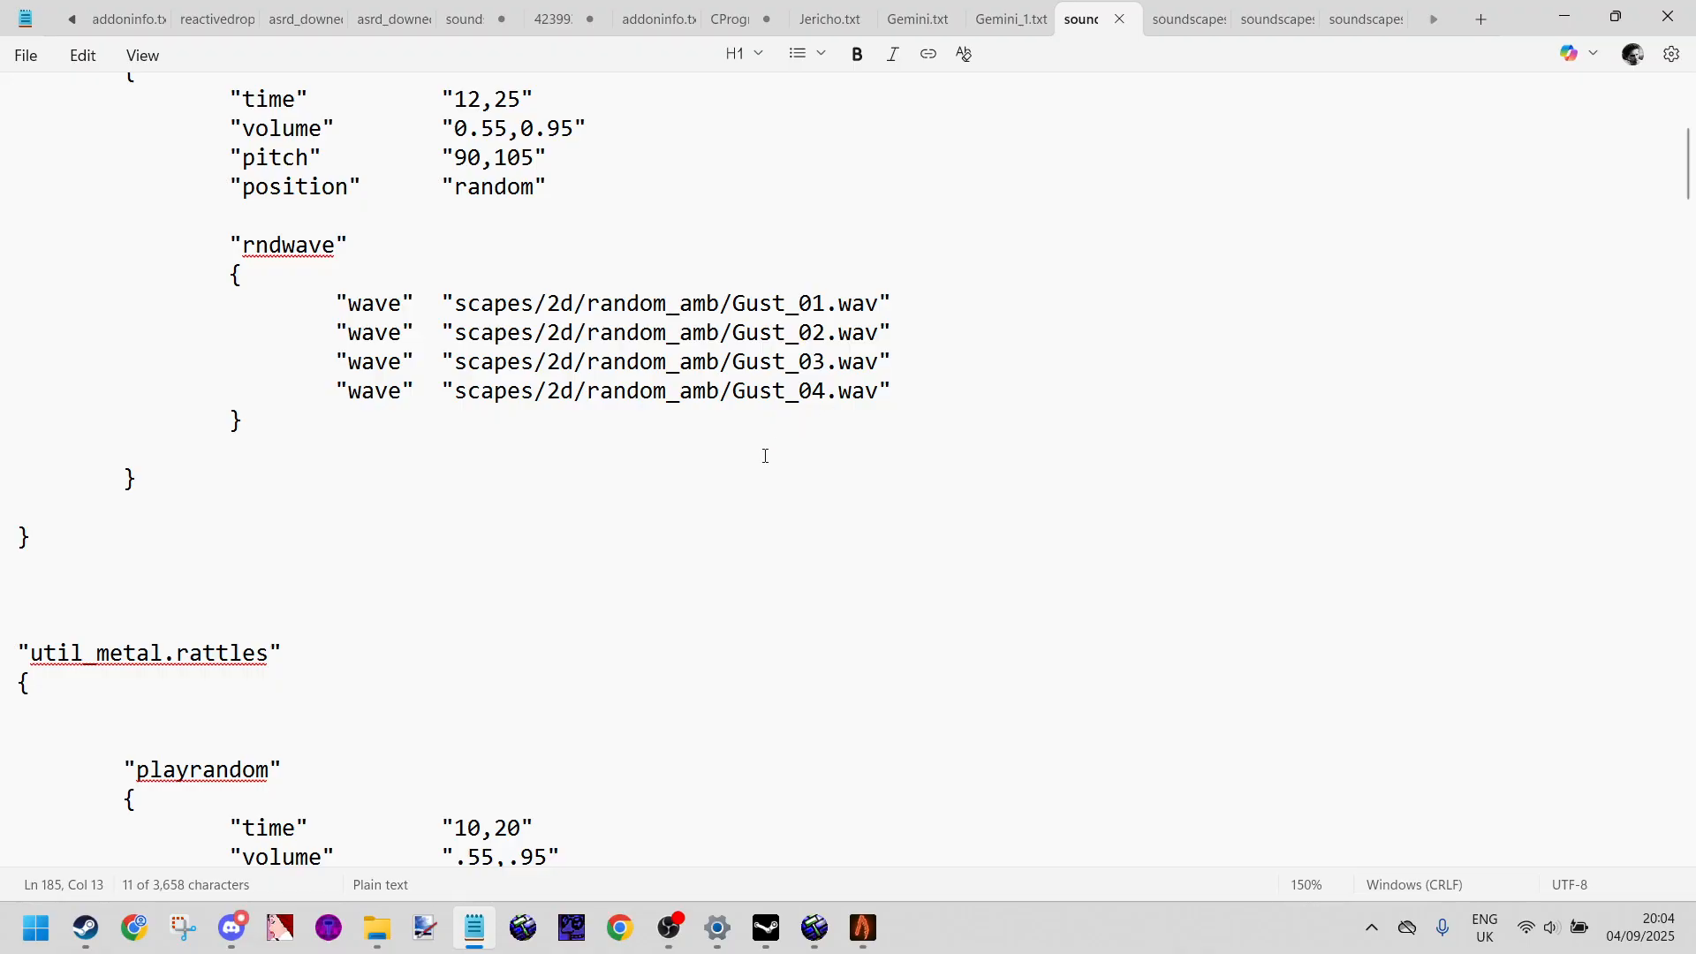
pyautogui.scroll(2, 746, 463)
pyautogui.scroll(2, 746, 463)
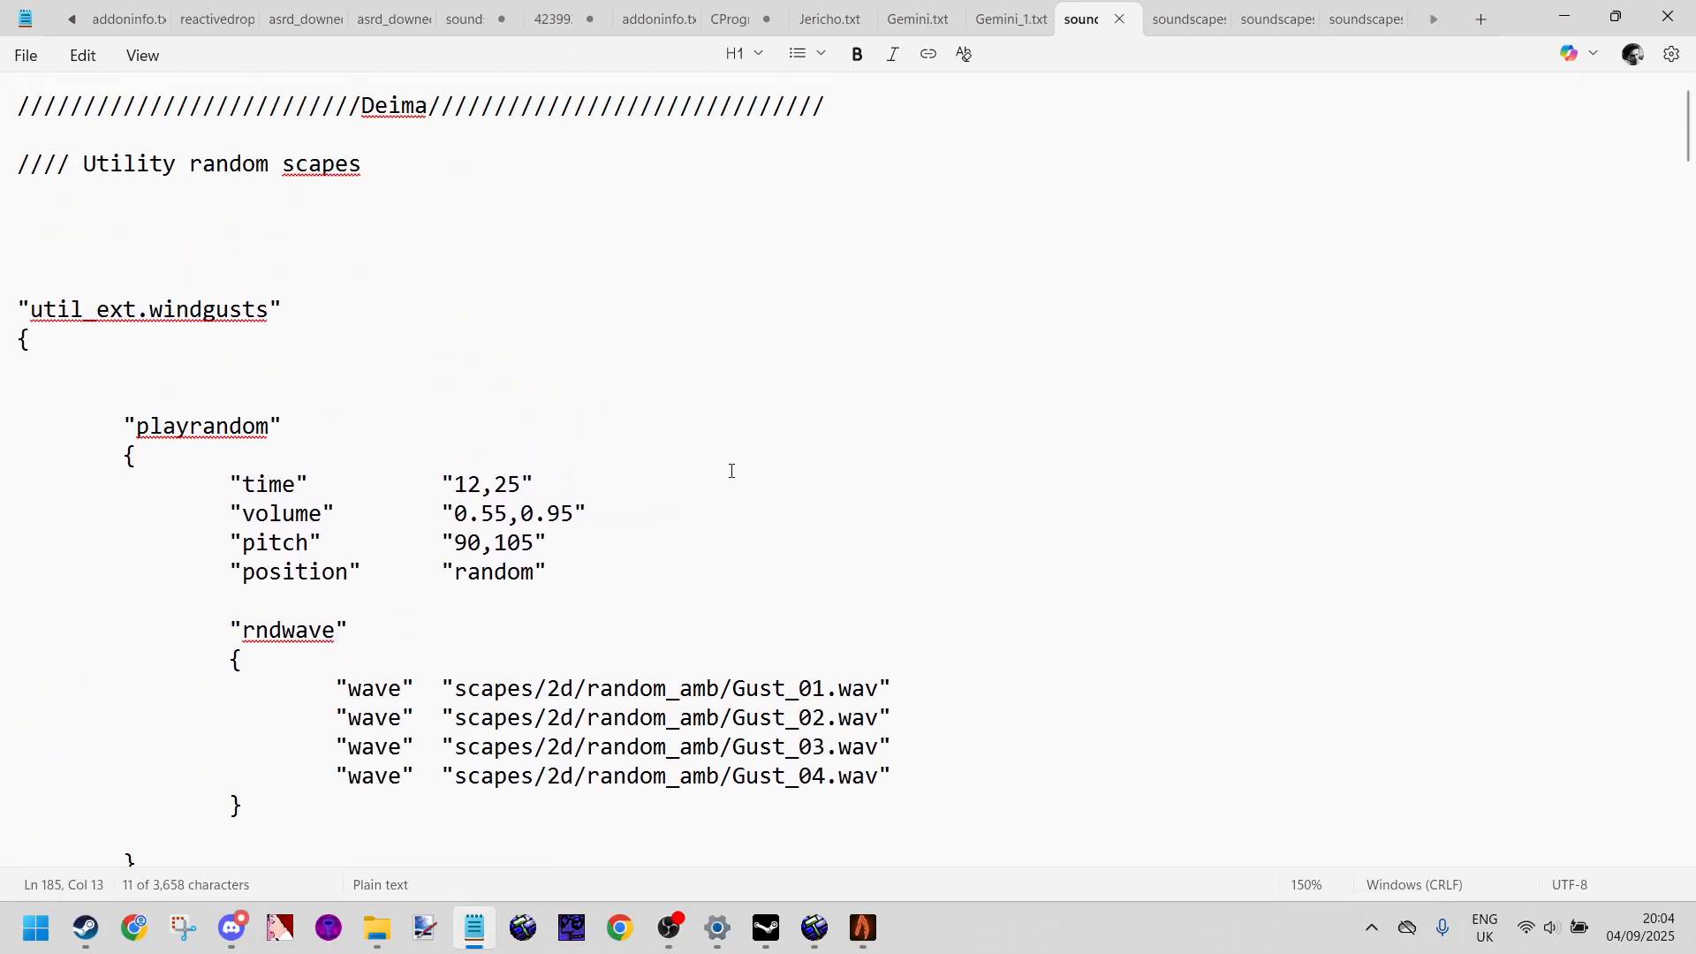
pyautogui.scroll(-20, 720, 490)
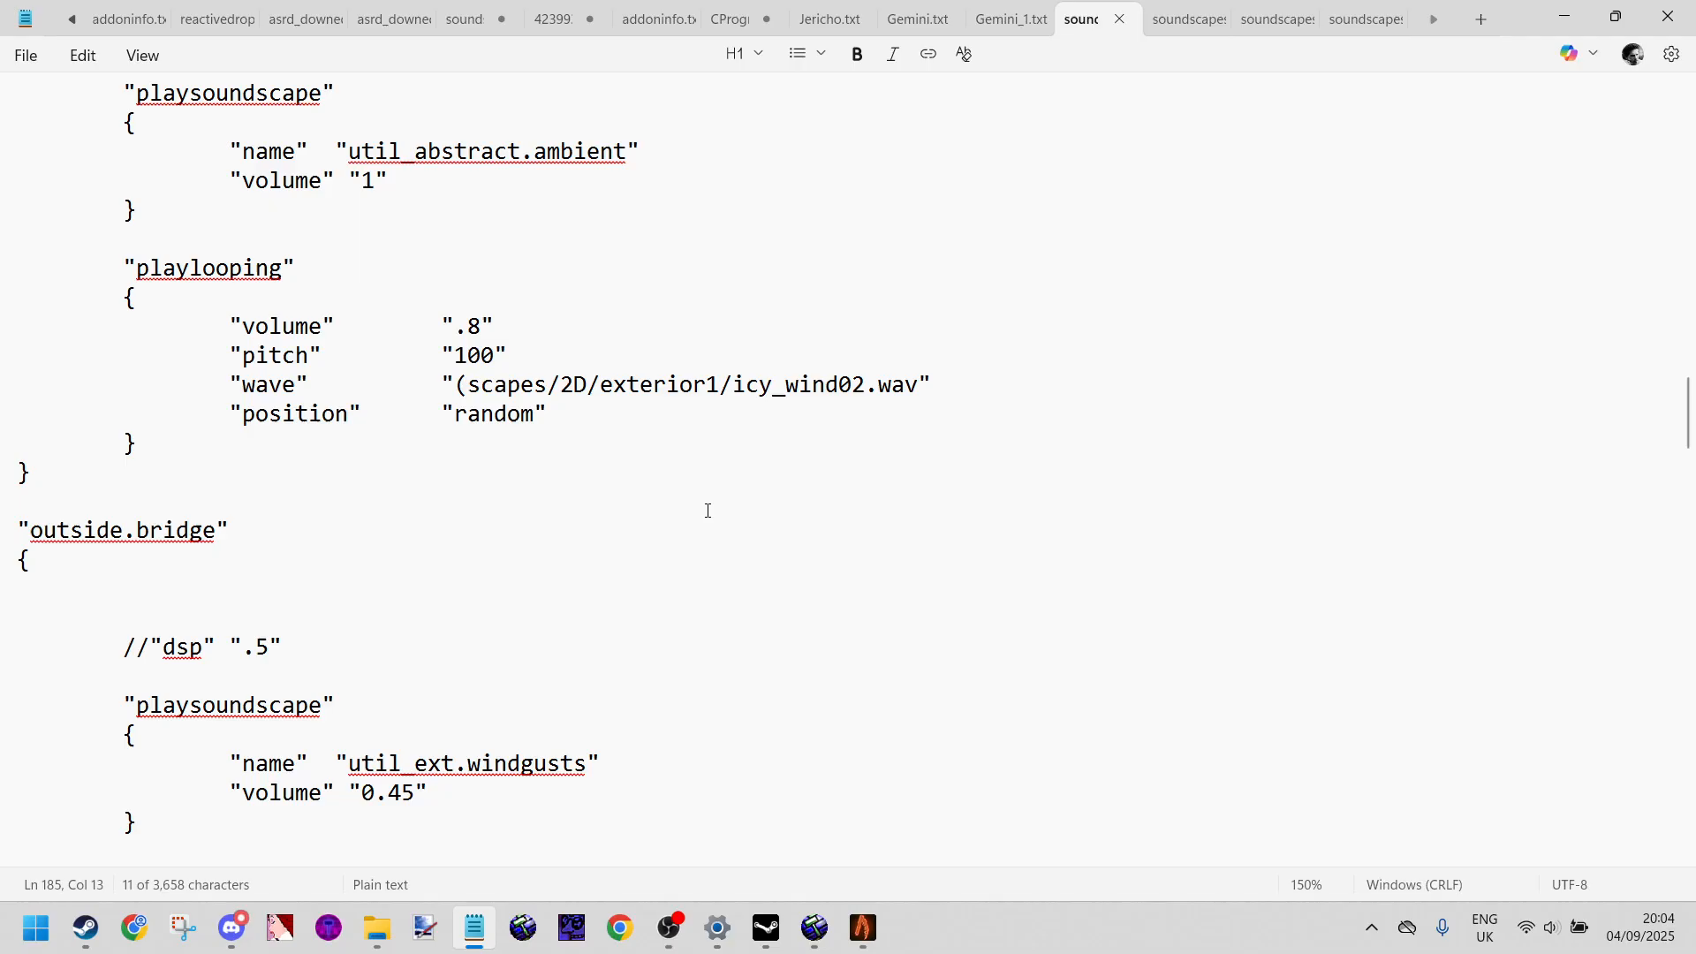
pyautogui.scroll(-10, 707, 510)
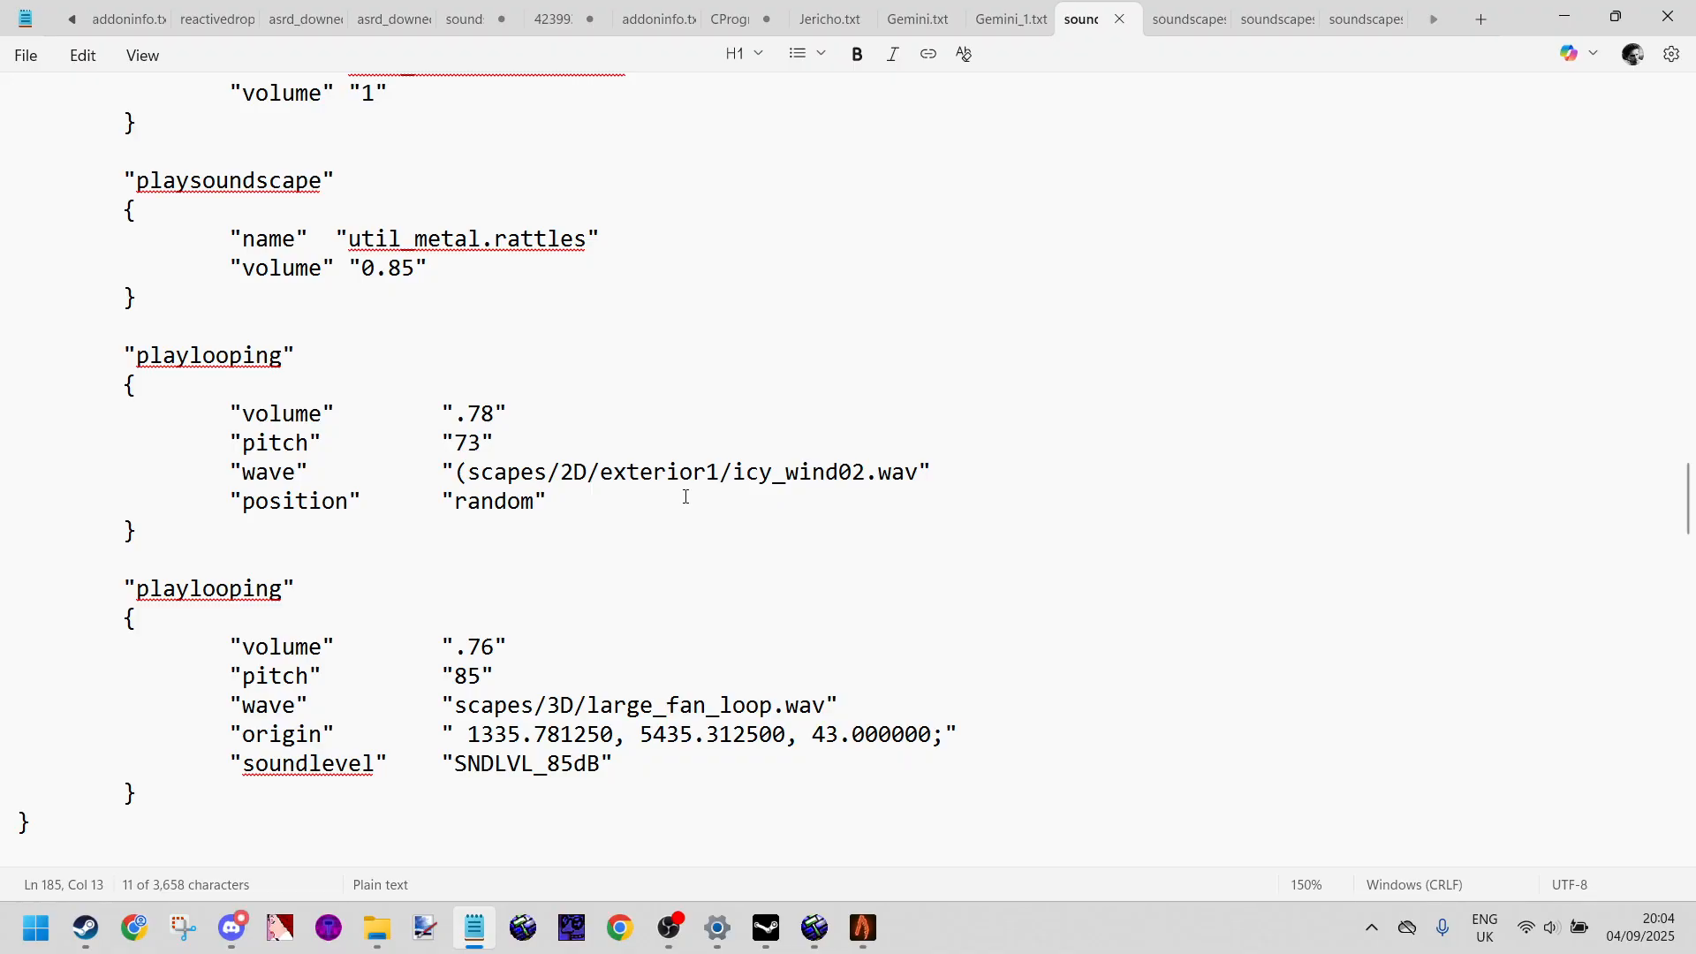
pyautogui.scroll(-5, 685, 496)
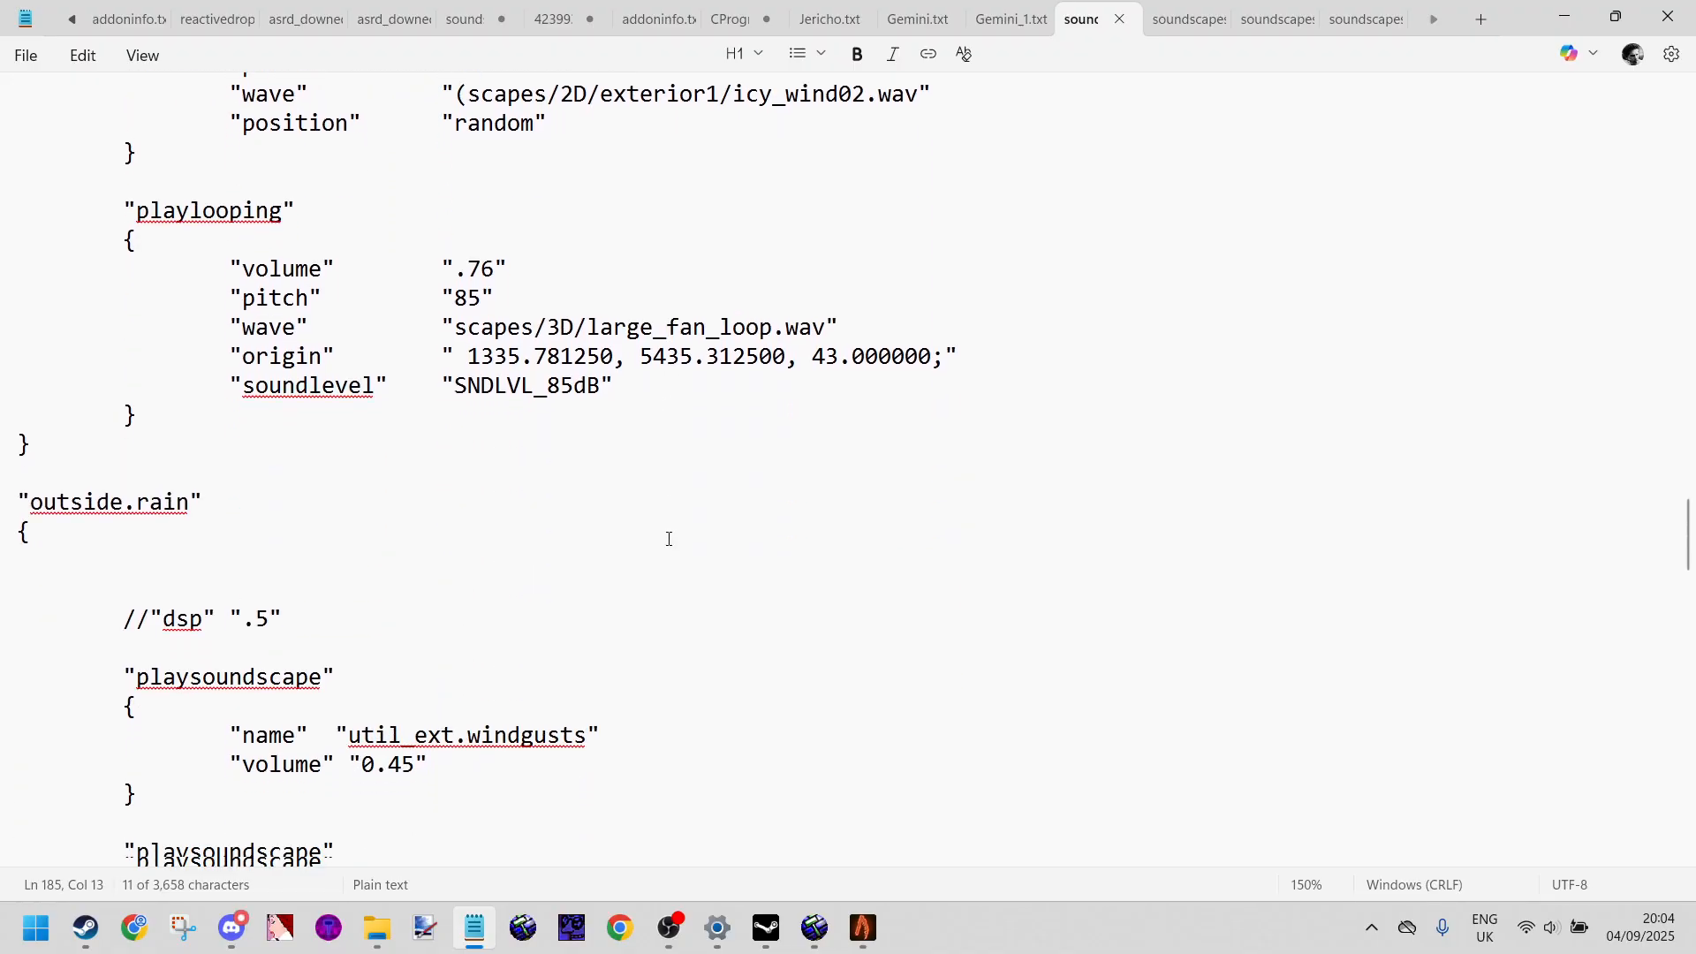
pyautogui.scroll(-2, 618, 533)
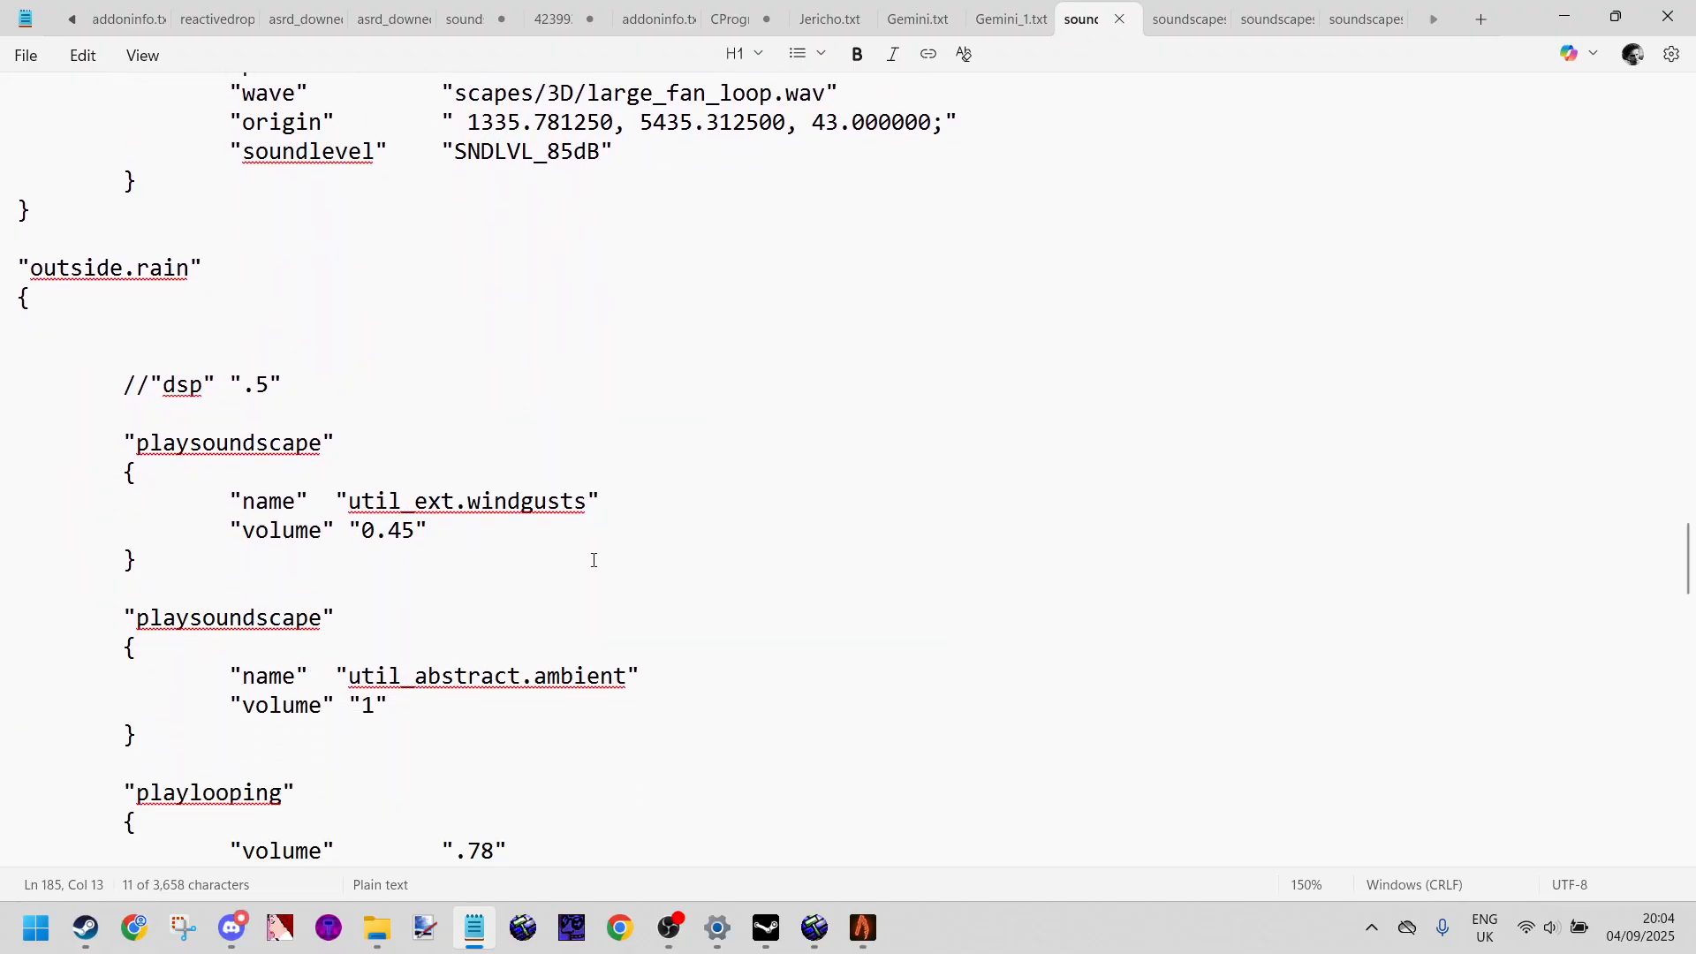
pyautogui.scroll(-2, 521, 631)
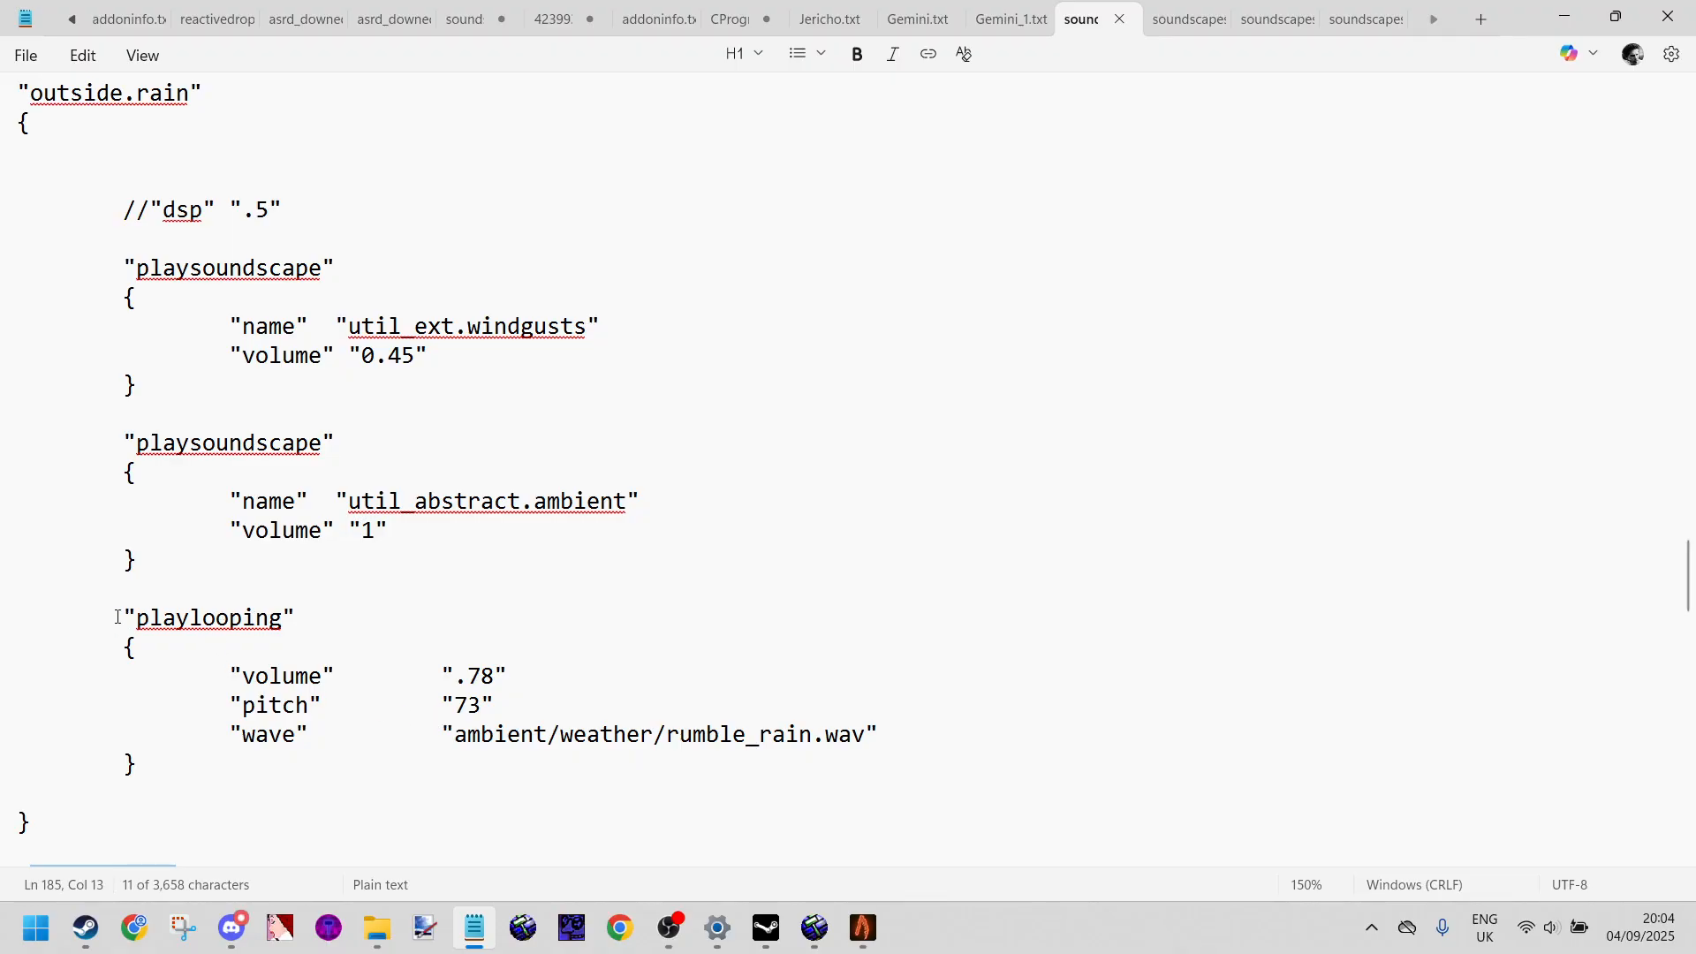
# Step: Examine the playlooping block with rumble_rain.wav in outside.rain and compare it with the outside entries above it
pyautogui.moveTo(115, 623); pyautogui.dragTo(813, 738)
pyautogui.click(759, 746)
pyautogui.click(878, 737)
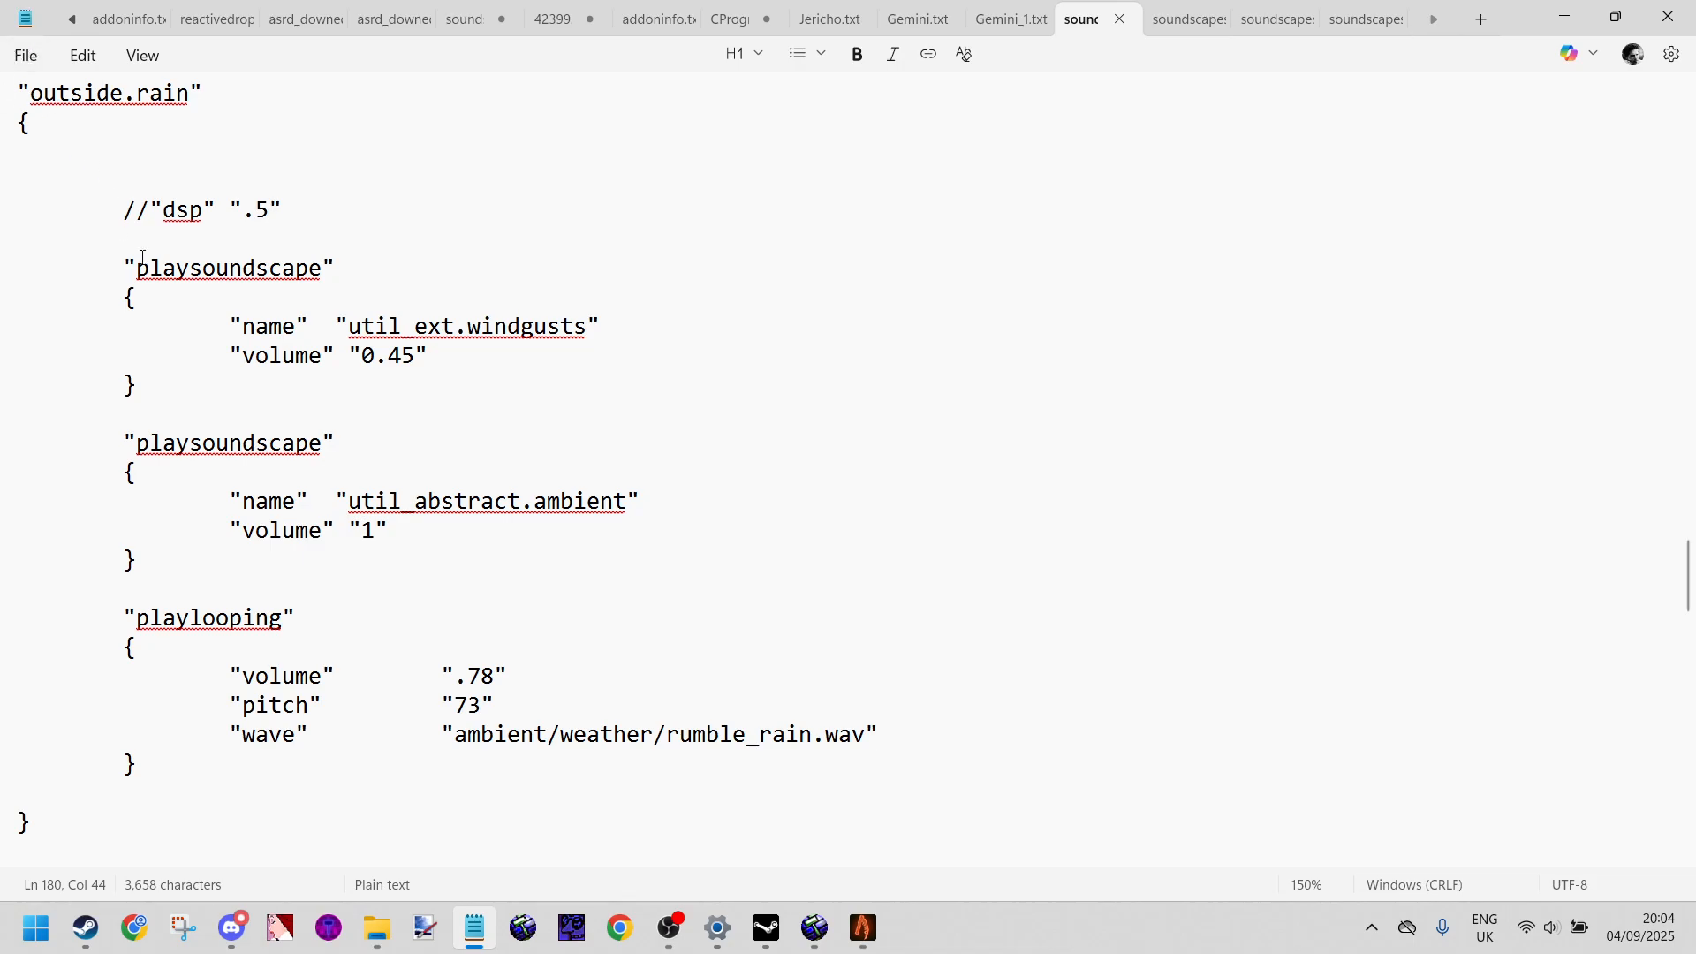
pyautogui.scroll(4, 150, 263)
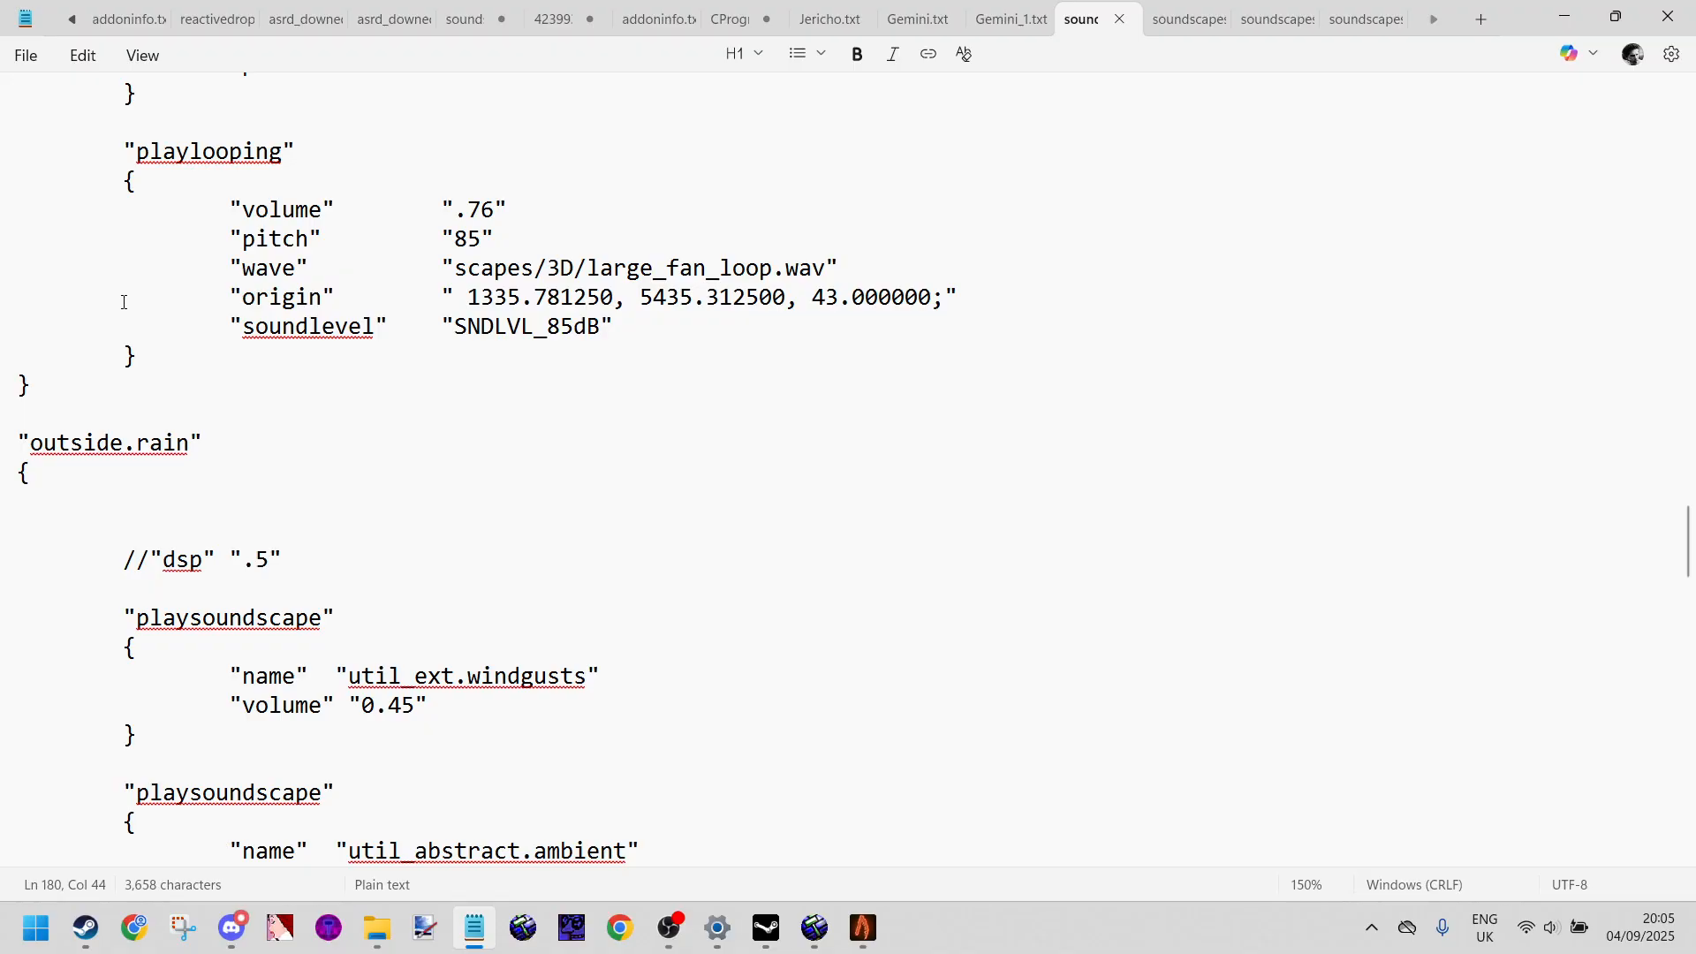
pyautogui.scroll(9, 155, 386)
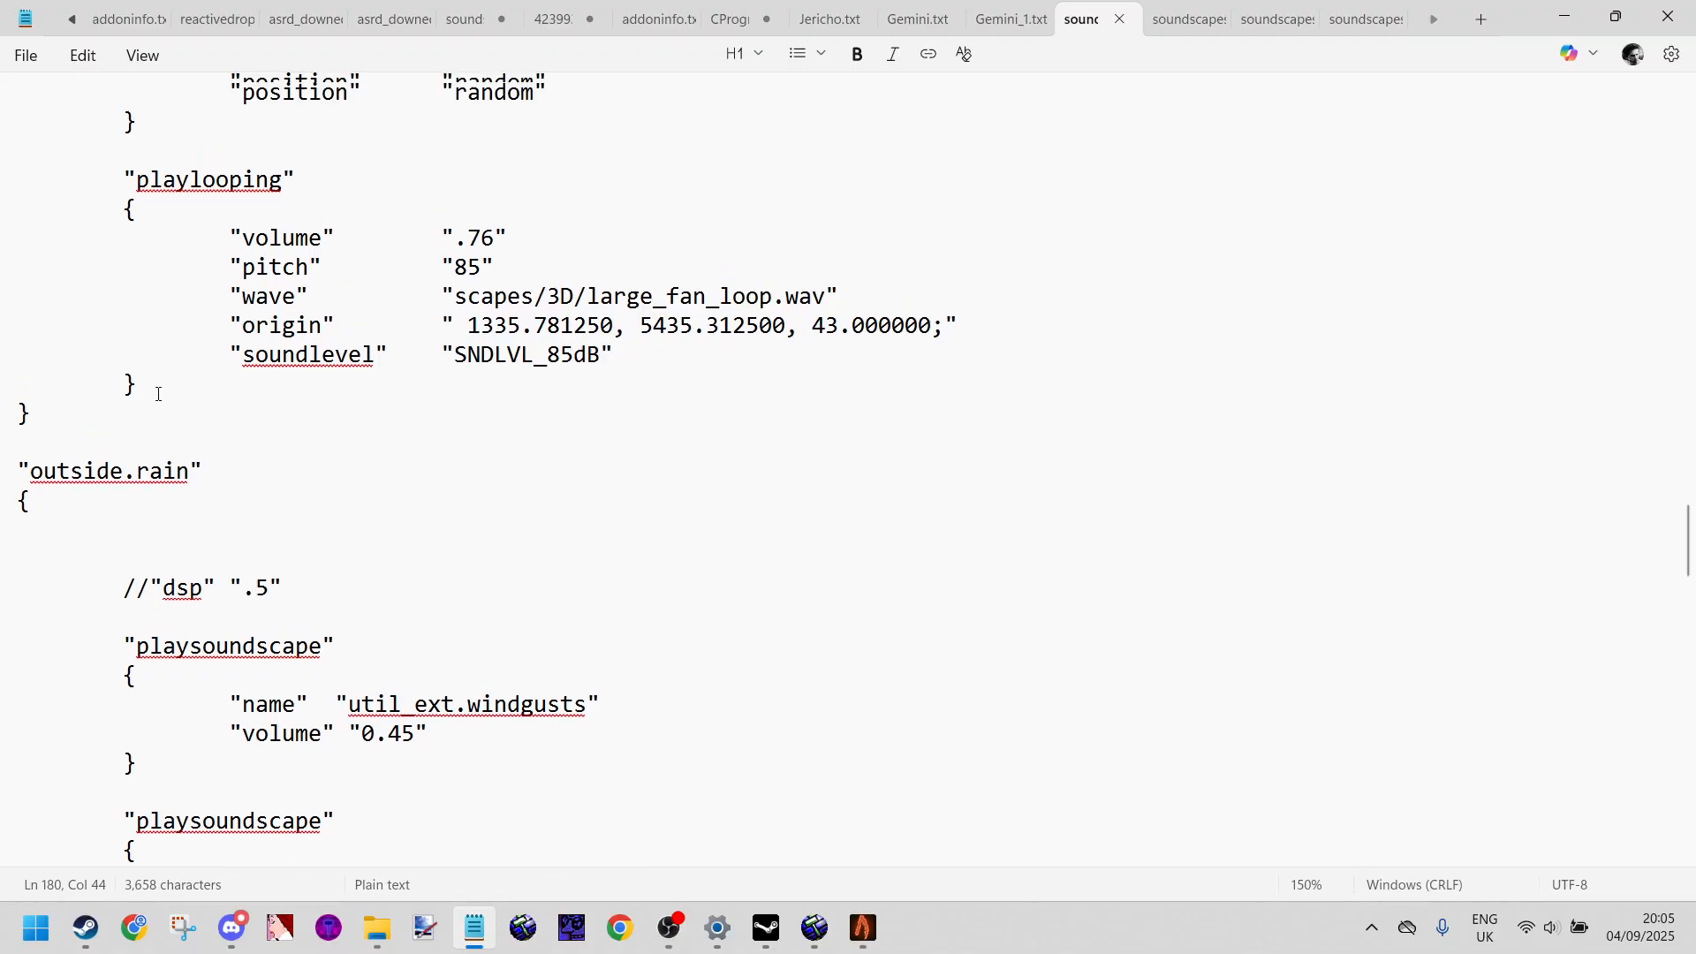
pyautogui.scroll(8, 159, 394)
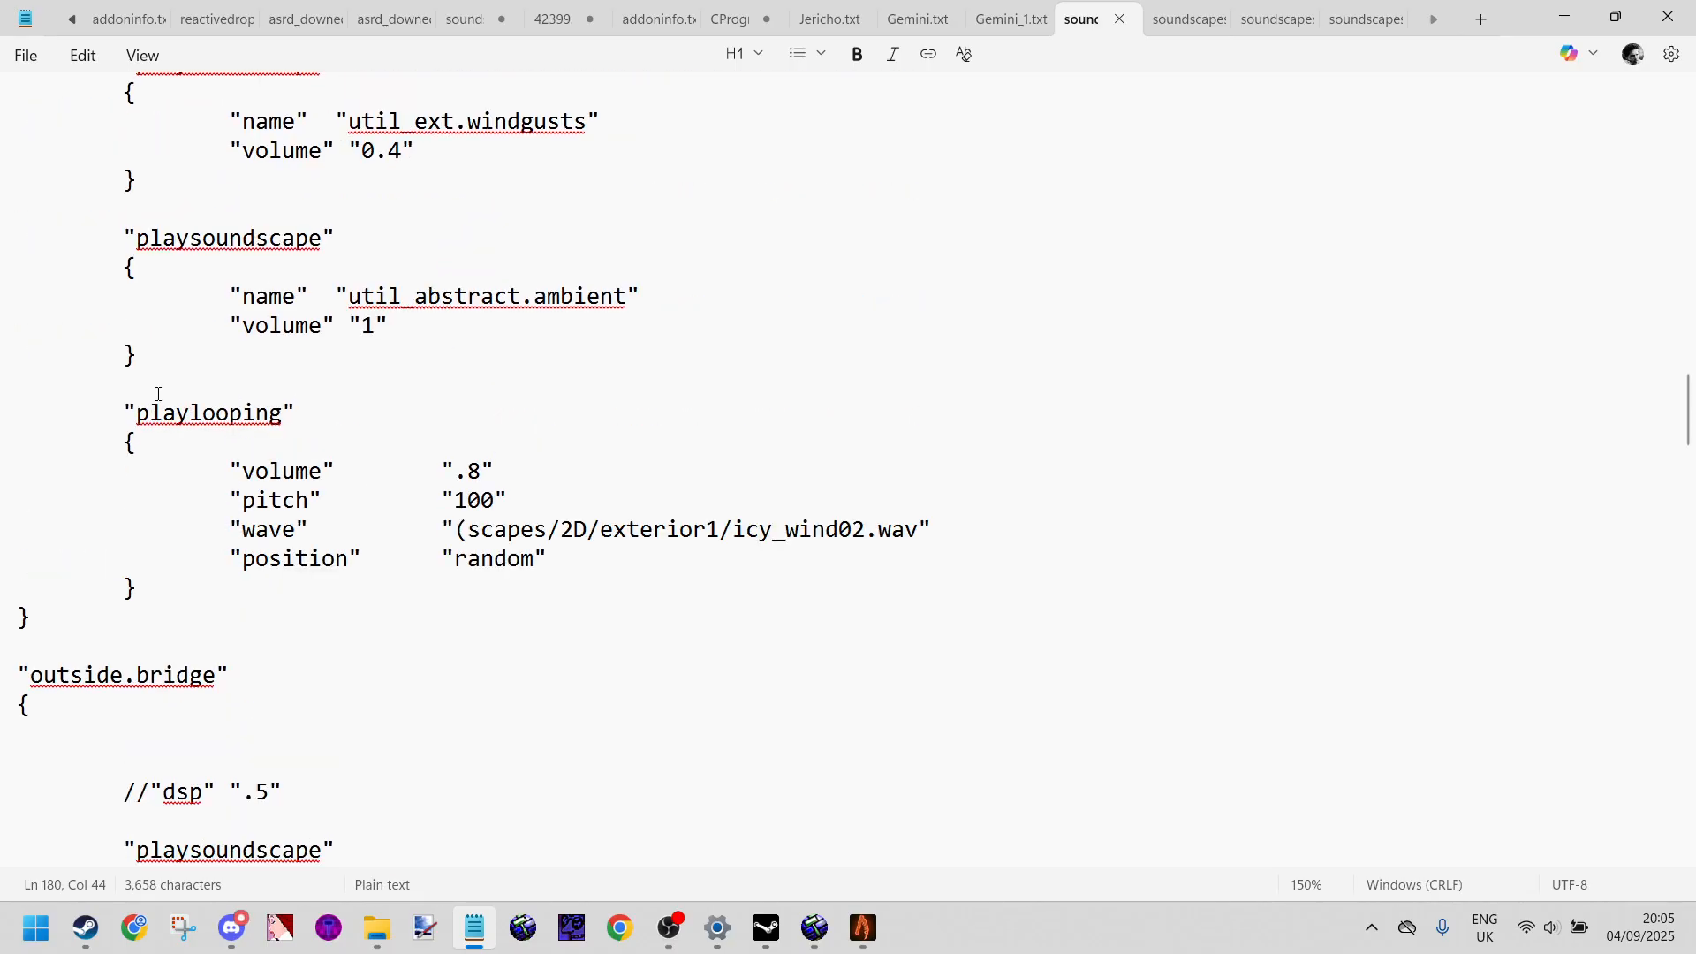
pyautogui.scroll(-9, 159, 406)
pyautogui.scroll(-5, 159, 413)
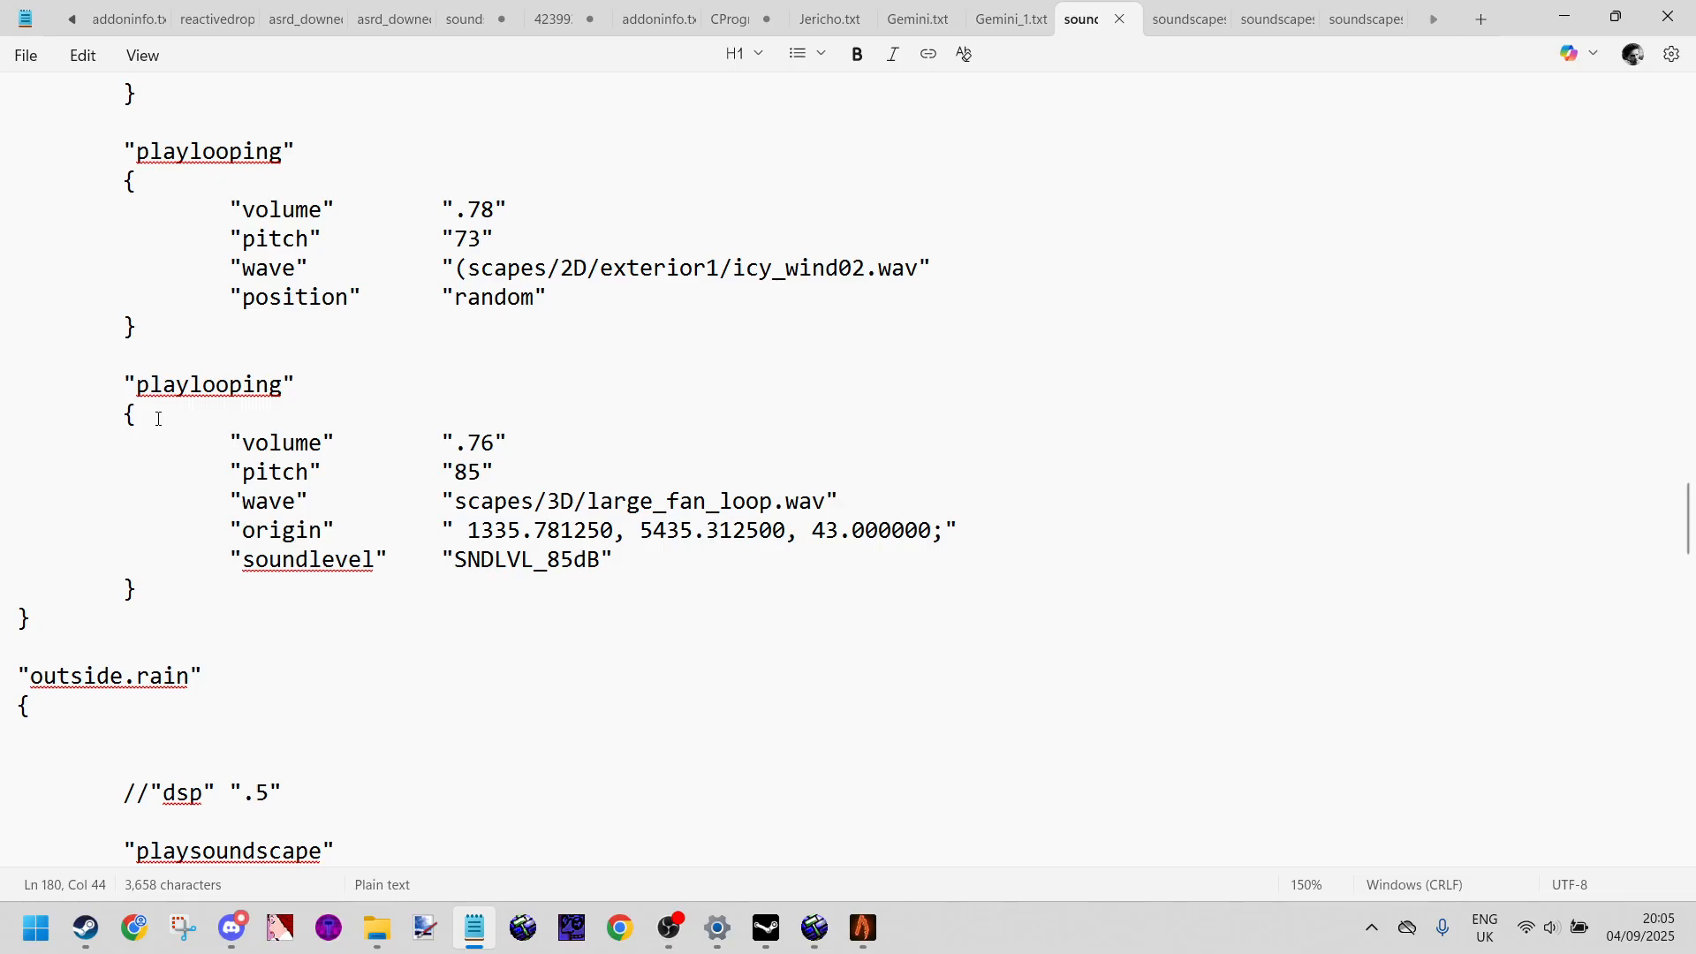
pyautogui.scroll(2, 159, 419)
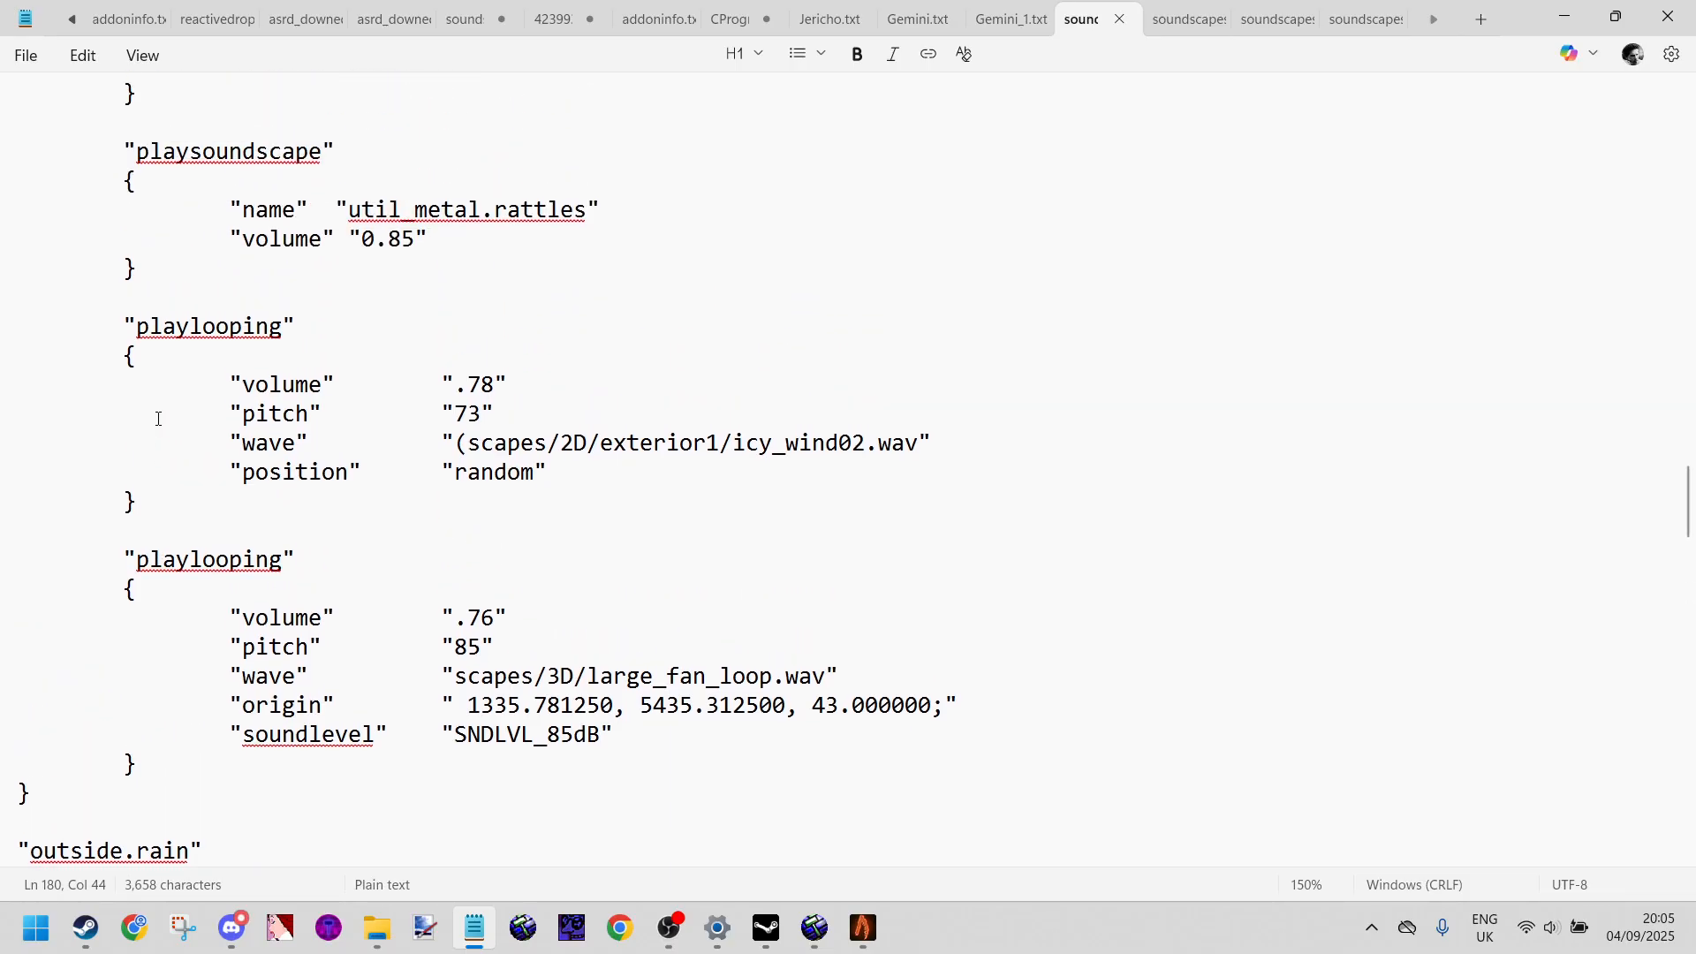
pyautogui.scroll(-6, 158, 419)
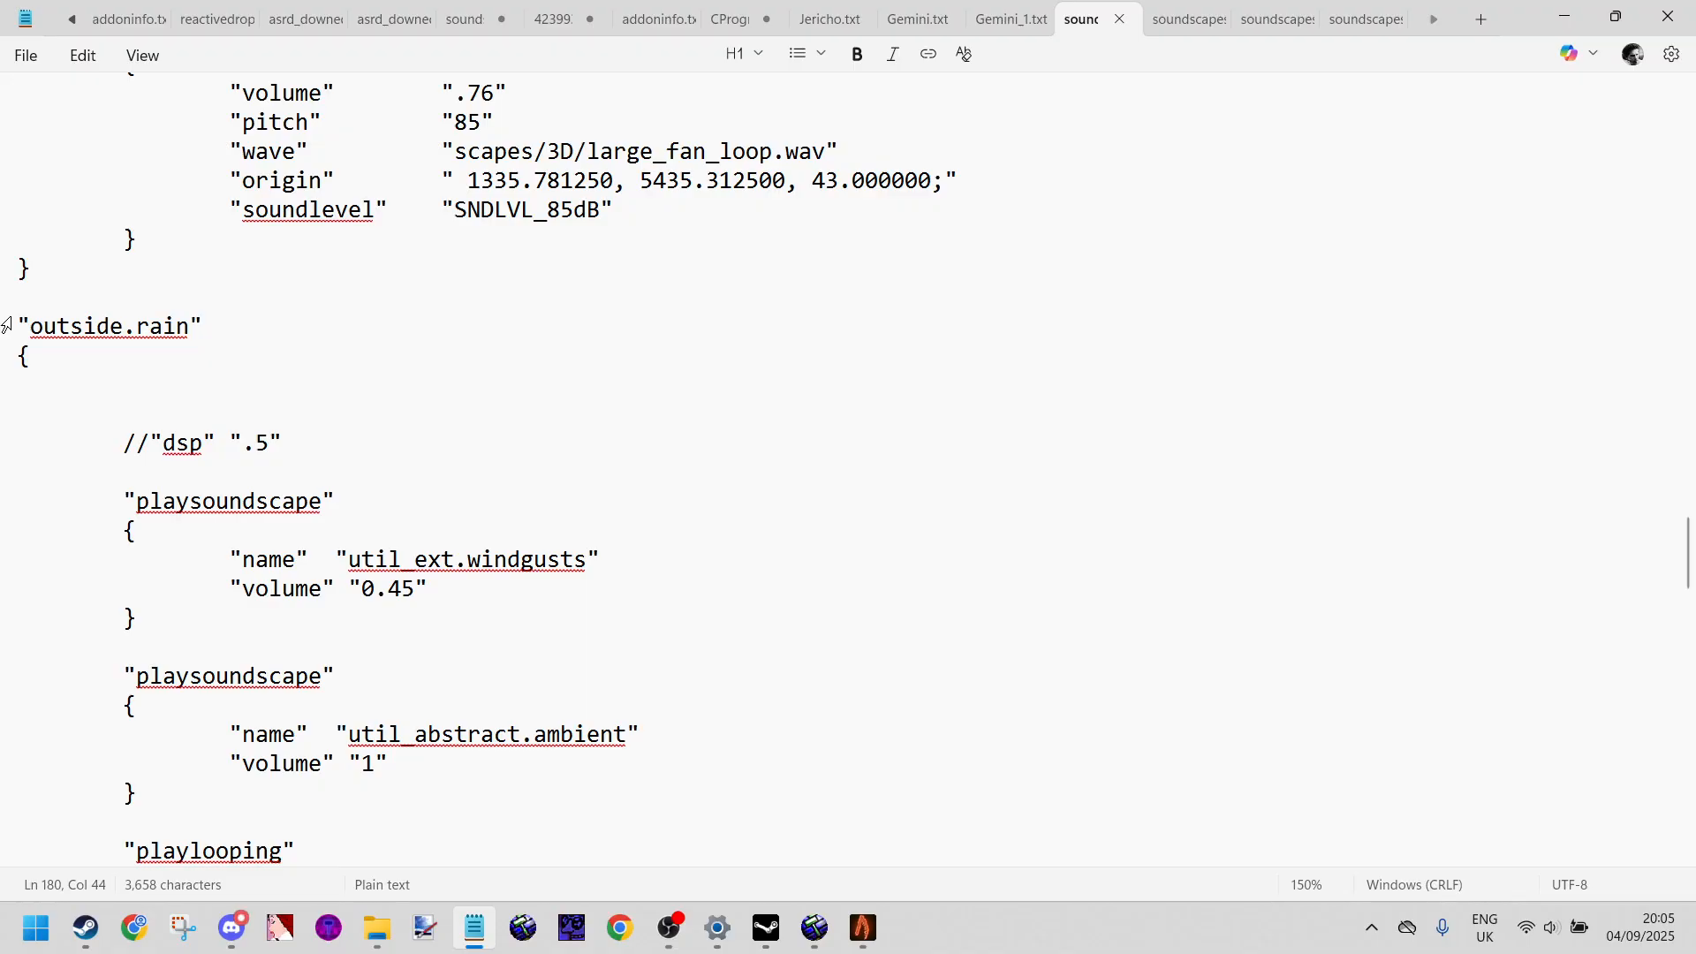
# Step: Highlight the whole outside.rain entry through its closing brace and review its playsoundscape and playlooping blocks
pyautogui.moveTo(5, 326); pyautogui.dragTo(191, 540)
pyautogui.scroll(-2, 330, 623)
pyautogui.scroll(-4, 333, 628)
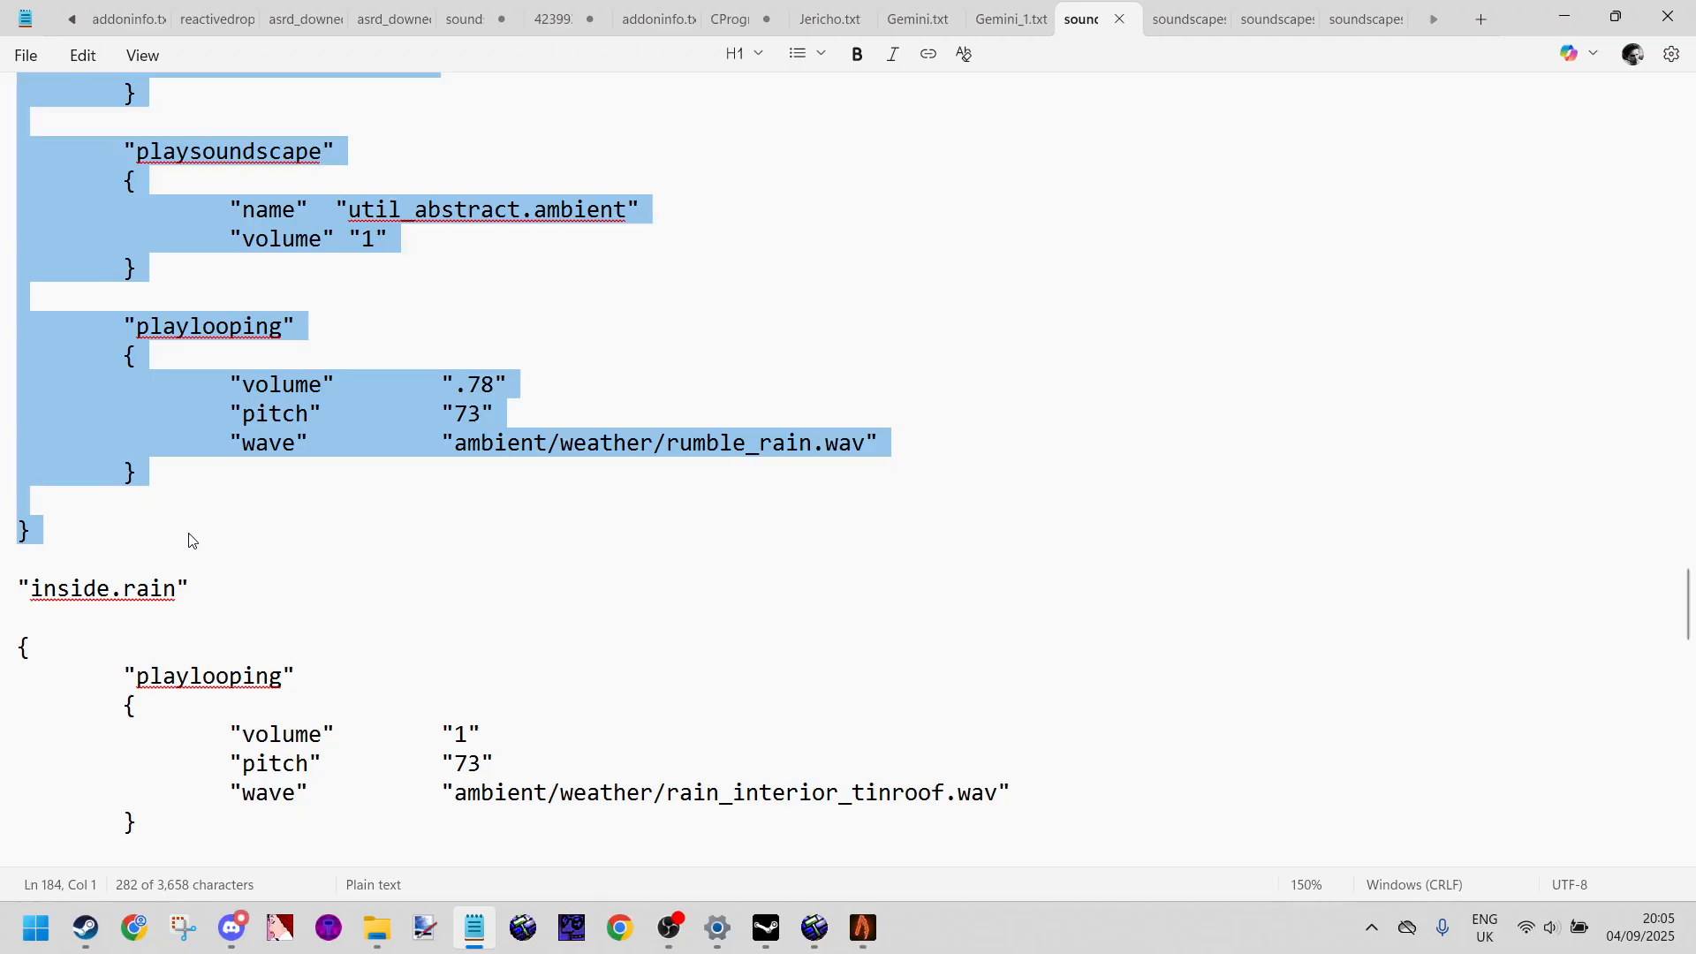
pyautogui.scroll(6, 192, 541)
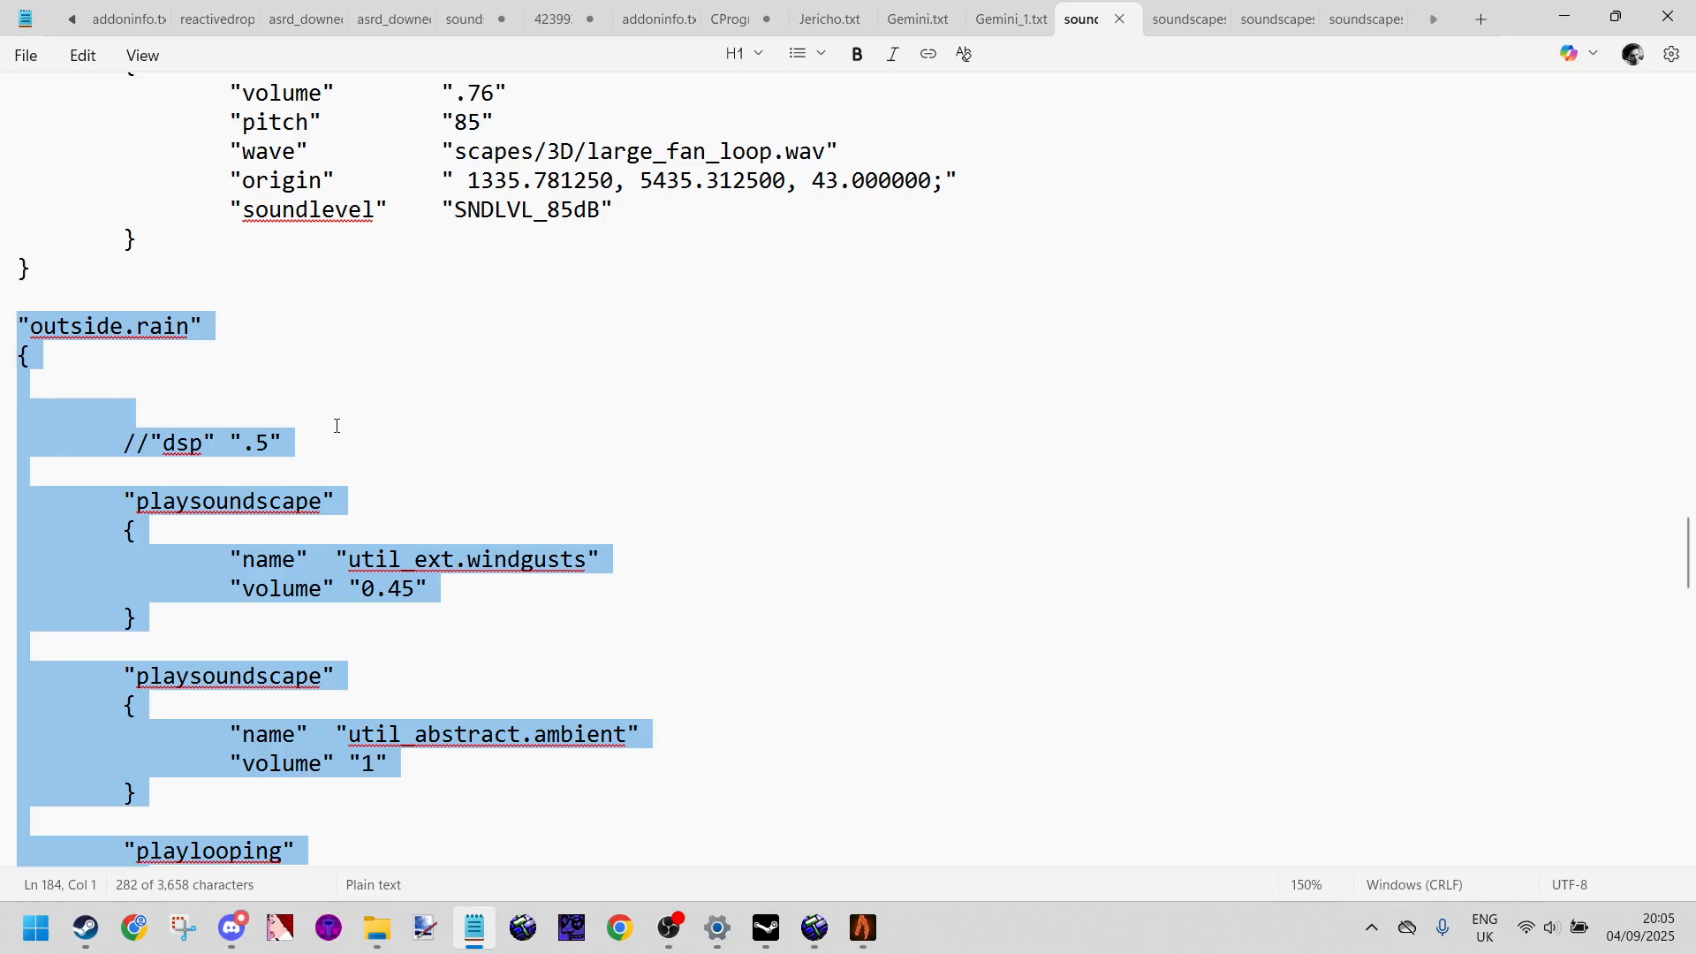
pyautogui.scroll(-3, 336, 426)
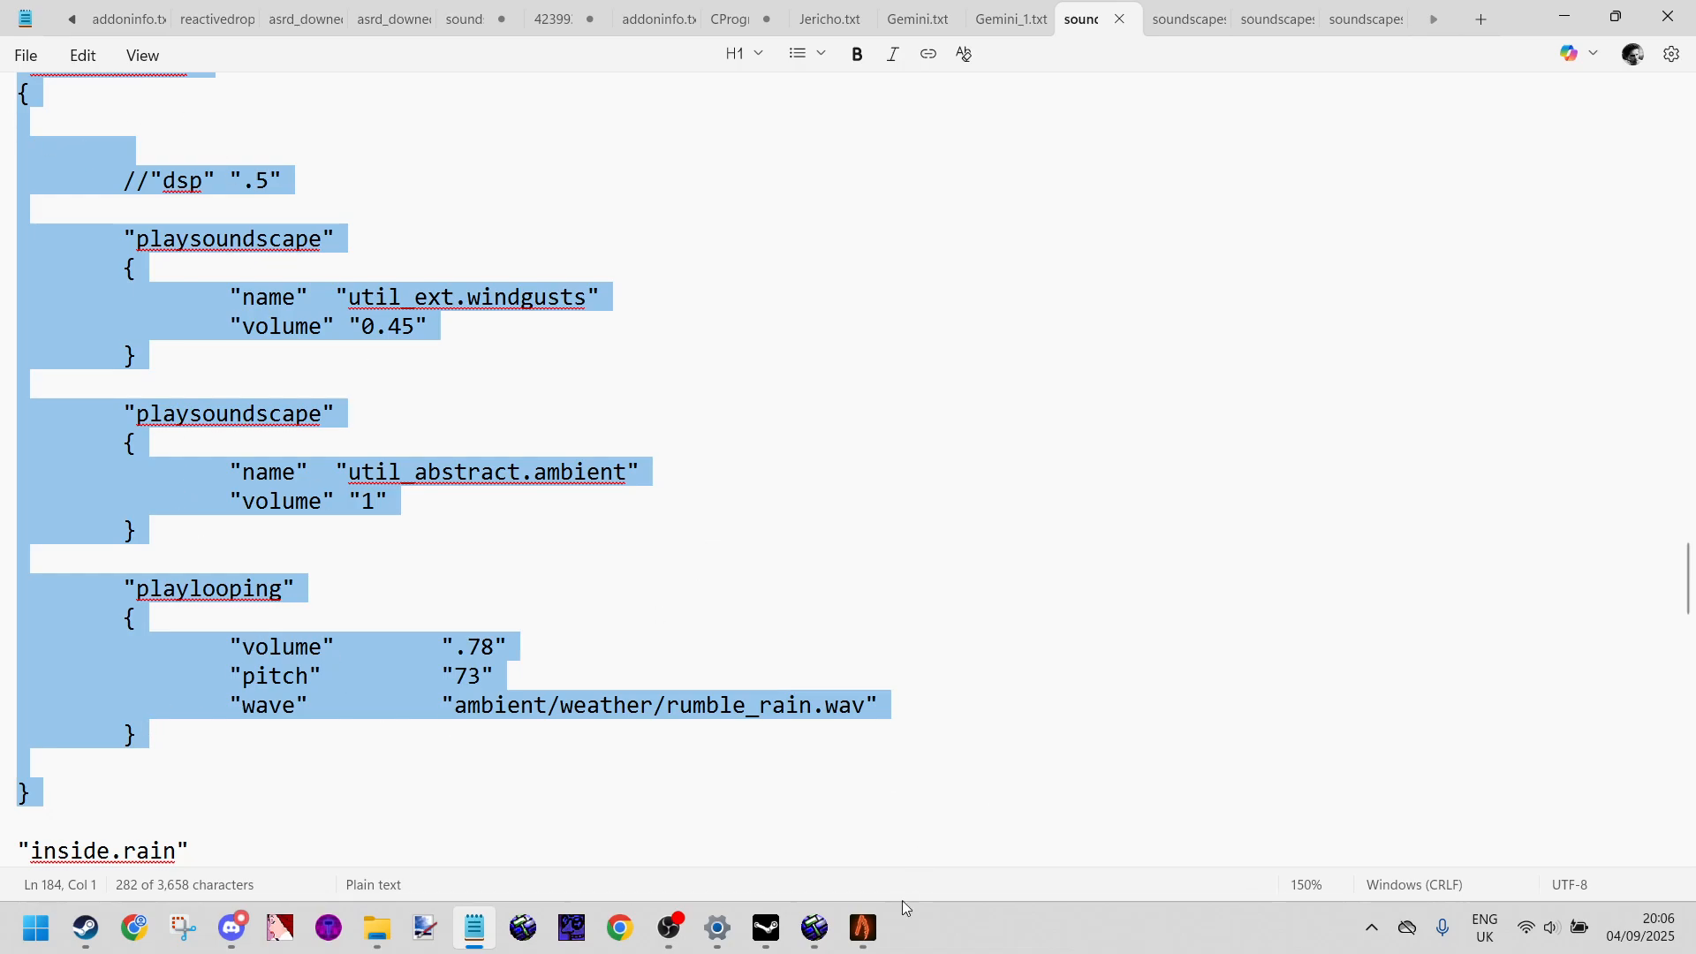
pyautogui.scroll(2, 780, 648)
pyautogui.scroll(-2, 794, 751)
# Step: Switch to Alien Swarm: Reactive Drop and walk the marine through the rainy yard to listen to the outdoor ambience
pyautogui.click(862, 928)
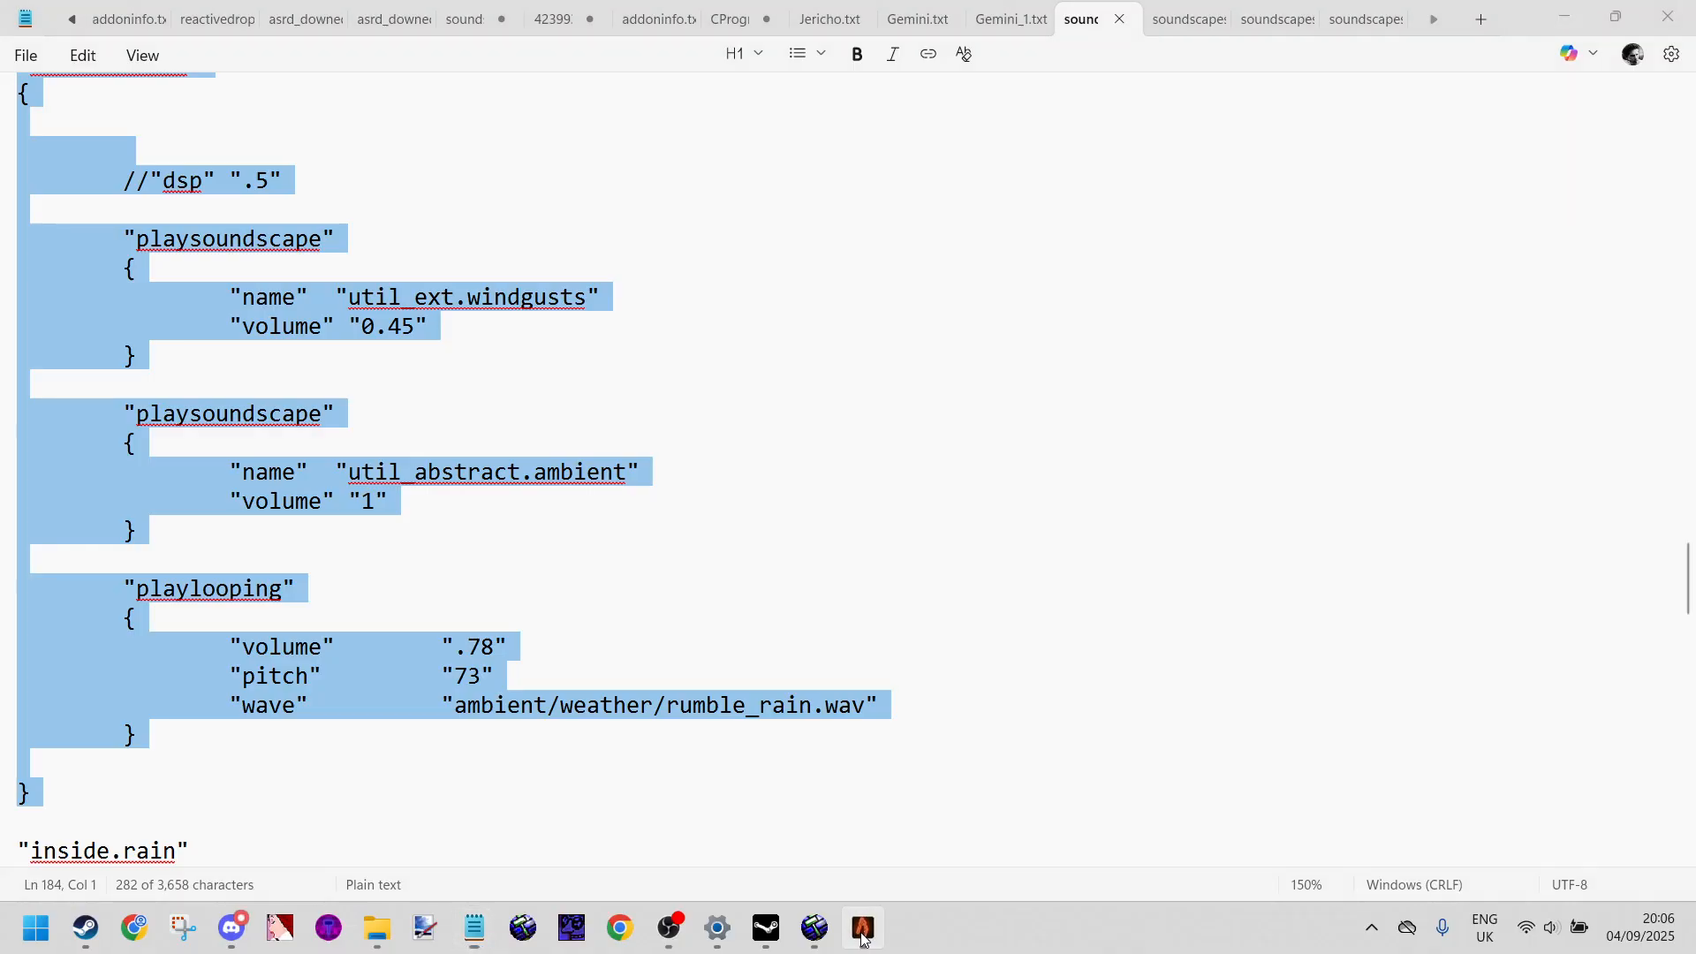
pyautogui.press('Escape')
pyautogui.press('w')
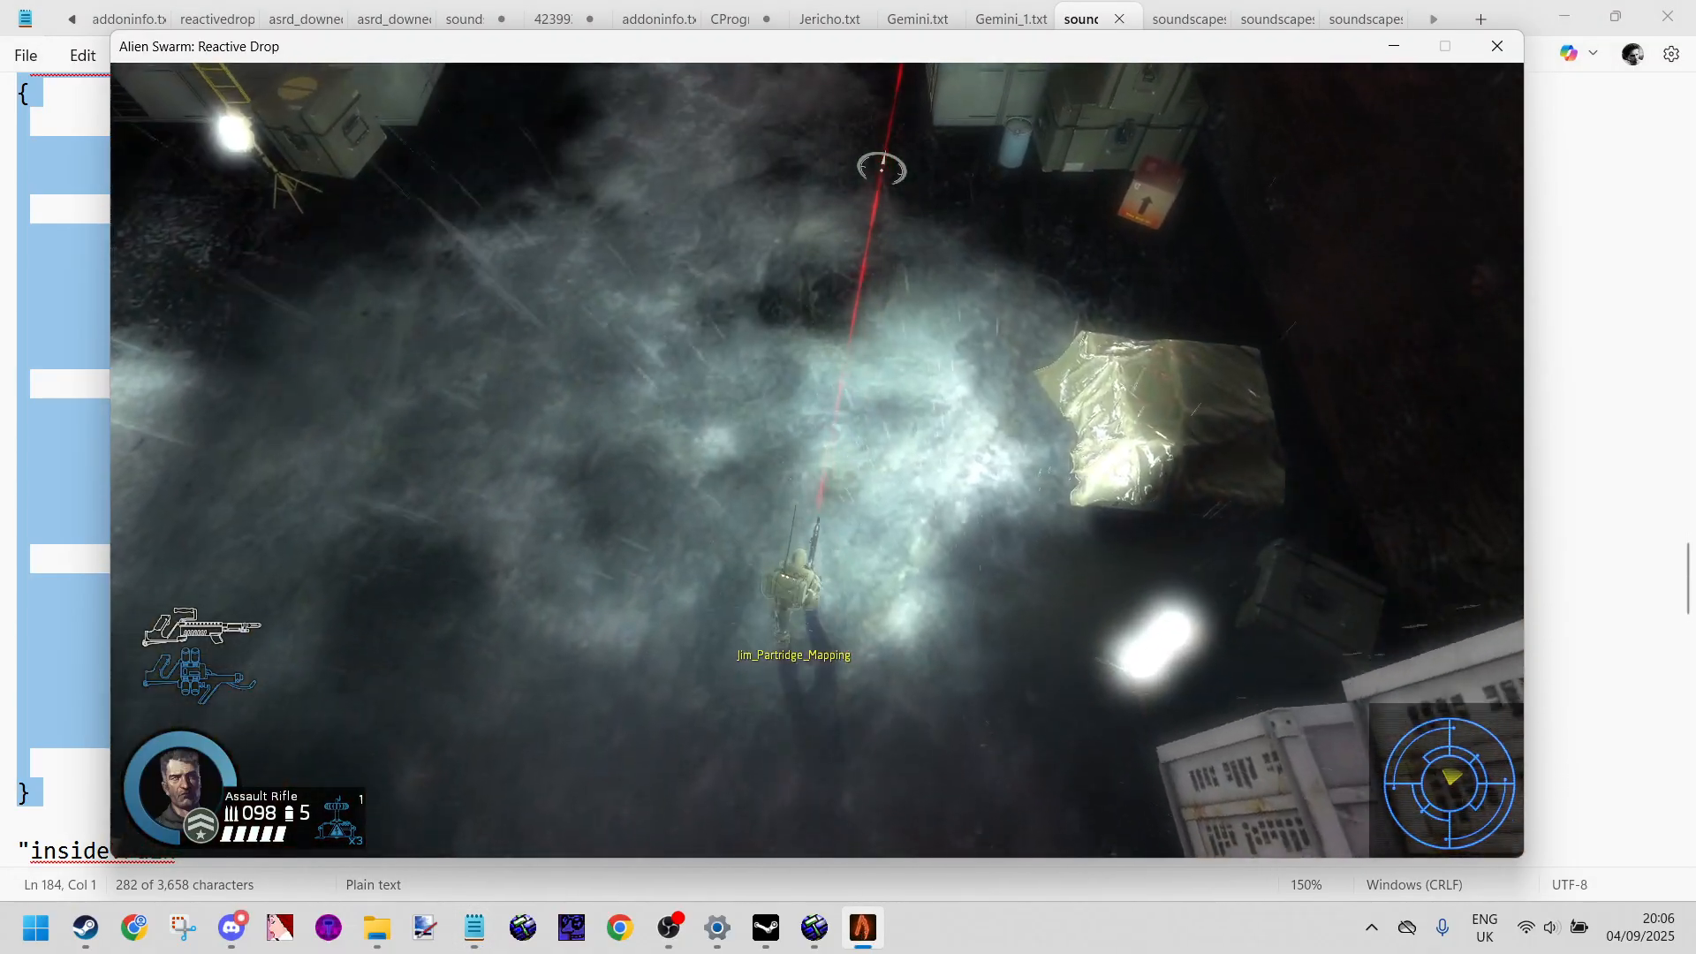
pyautogui.press('w')
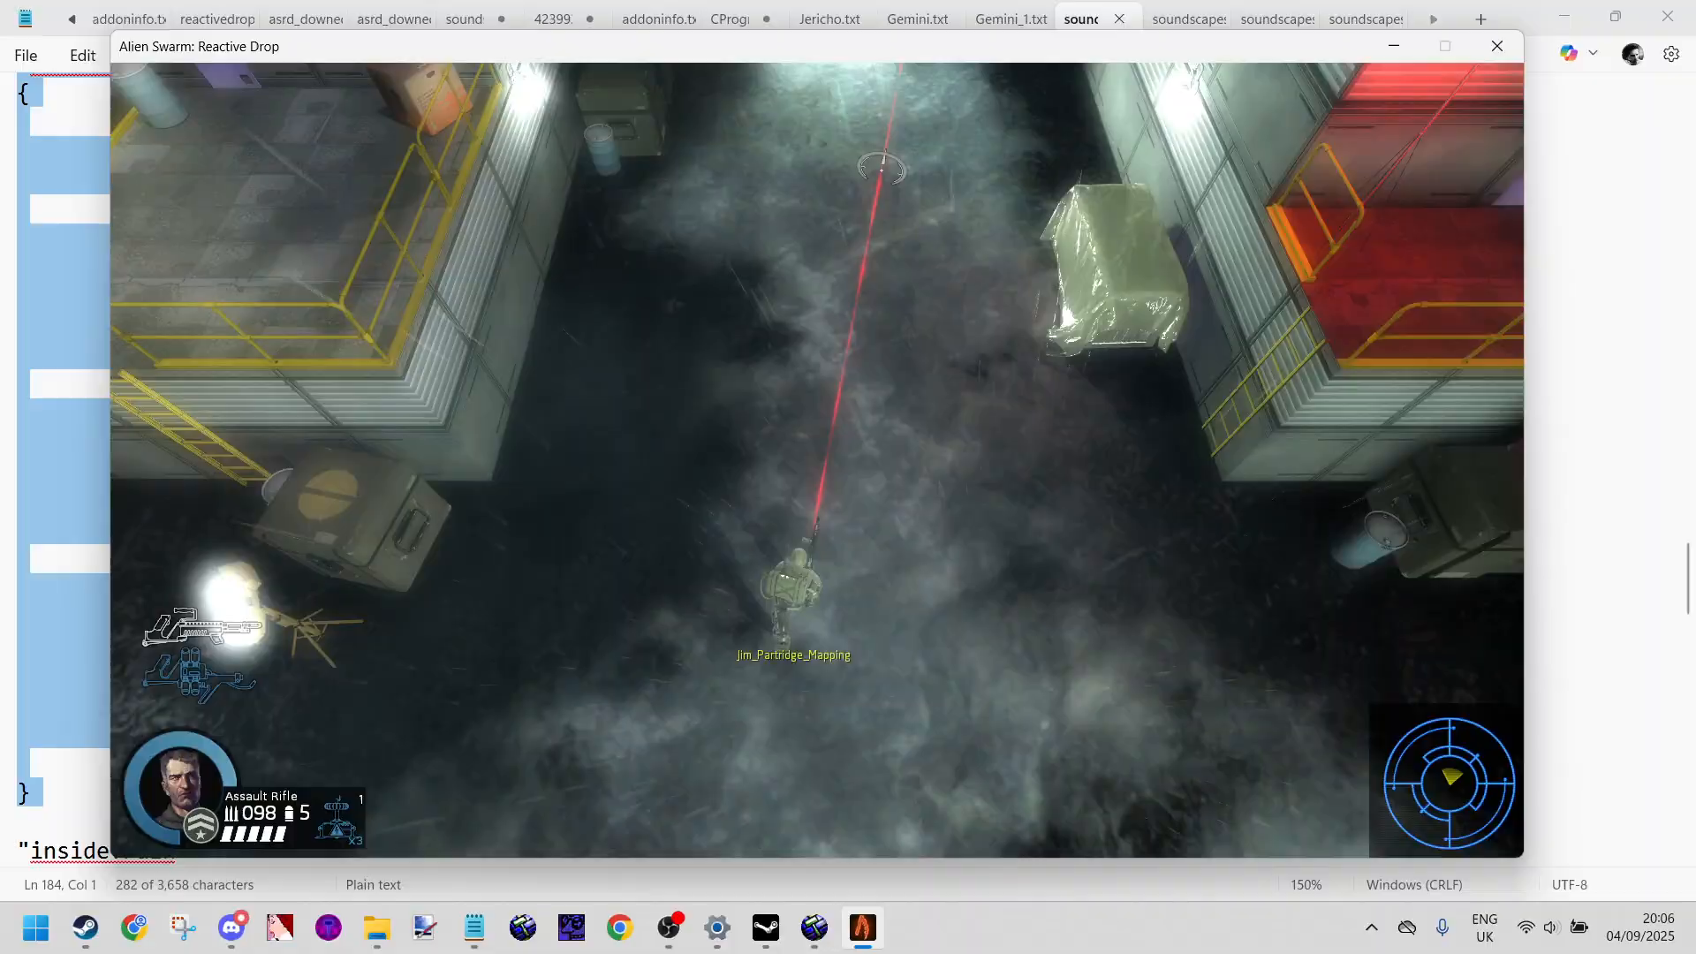
pyautogui.press('w')
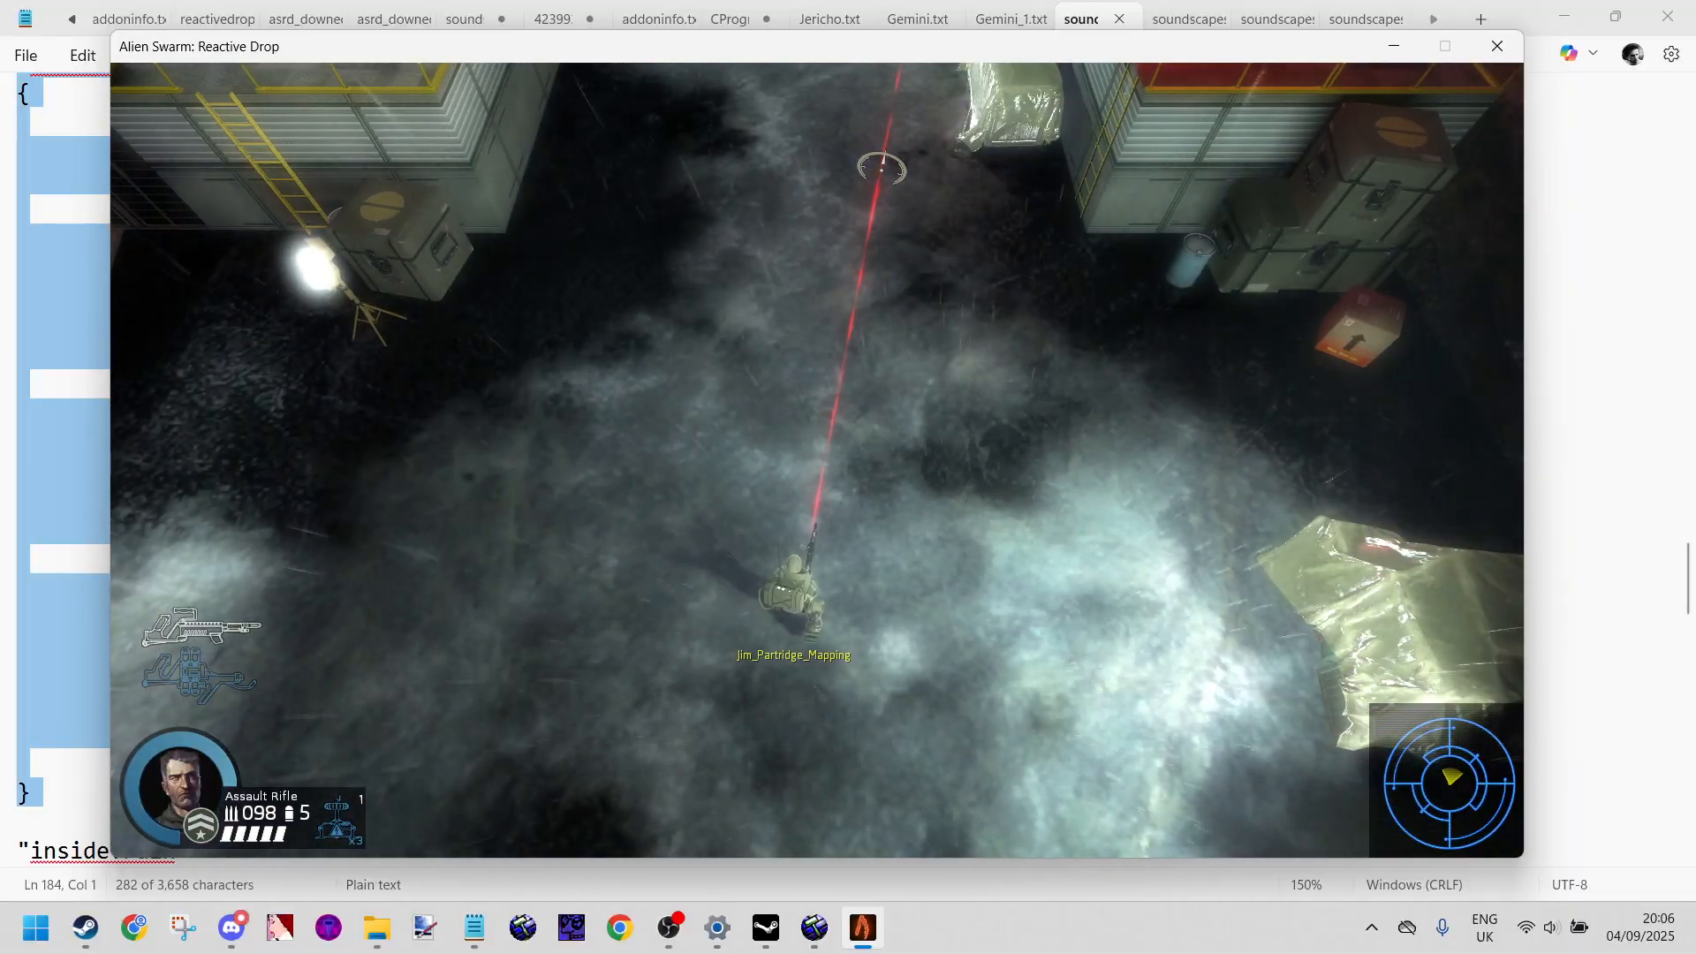
pyautogui.press('`')
# Step: Return to the soundscapes_deima script in Notepad and highlight the whole inside.rain entry with its two playlooping blocks
pyautogui.click(1664, 297)
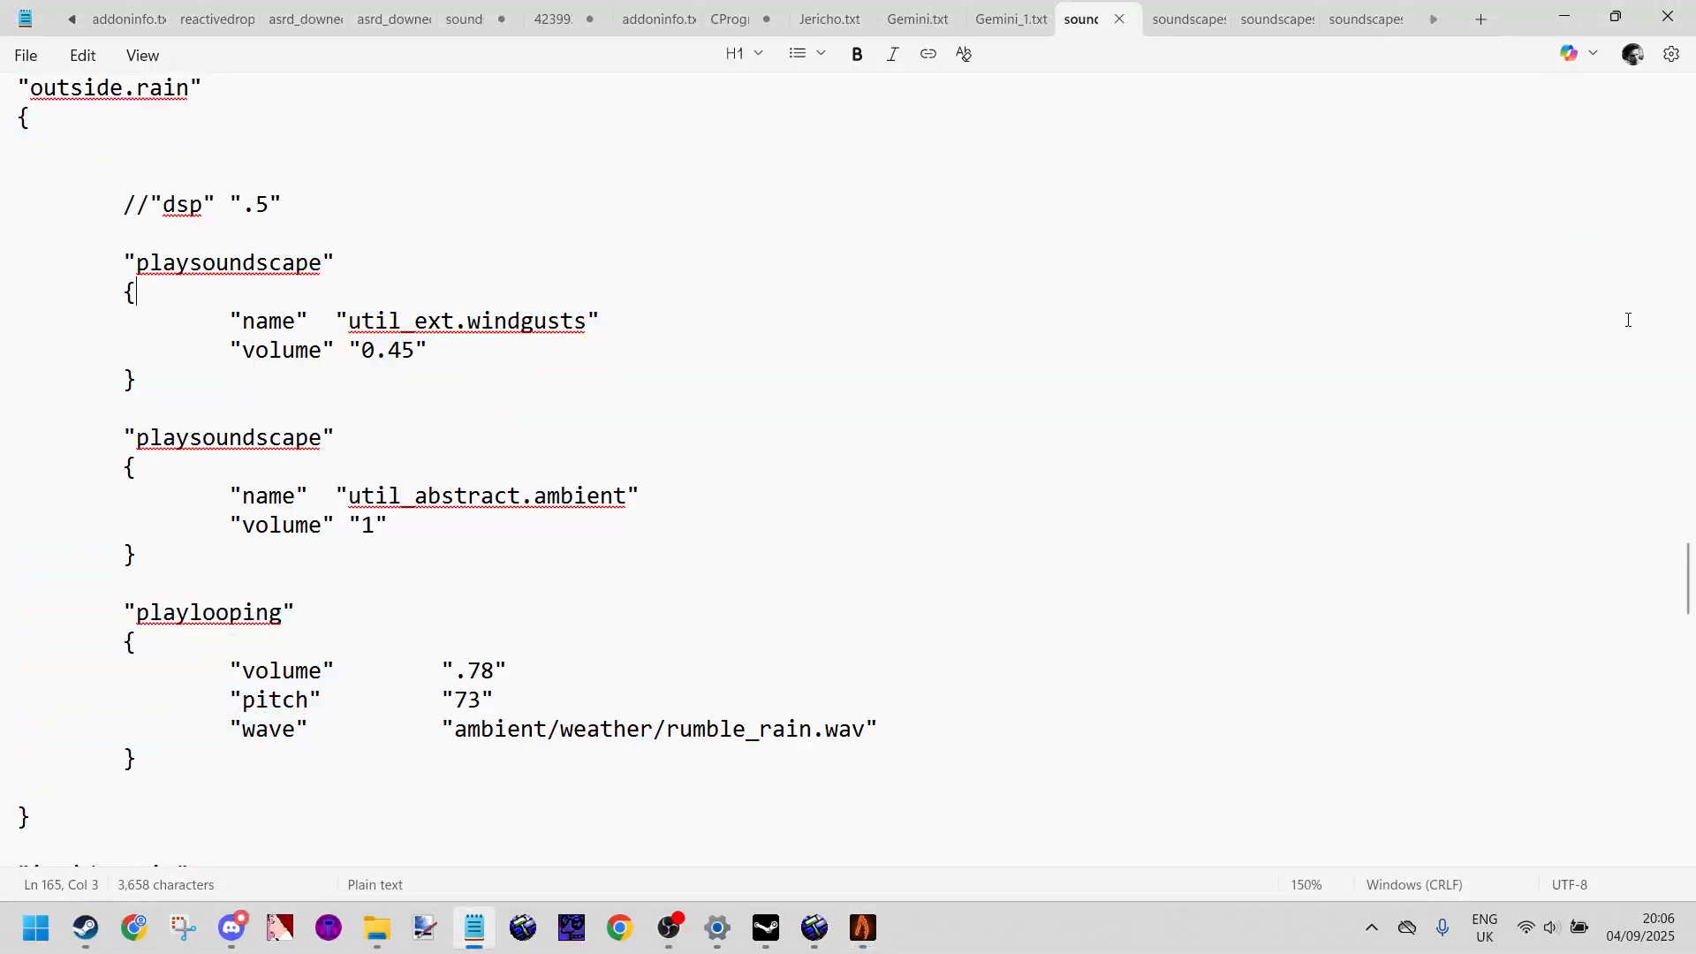
pyautogui.scroll(-6, 298, 419)
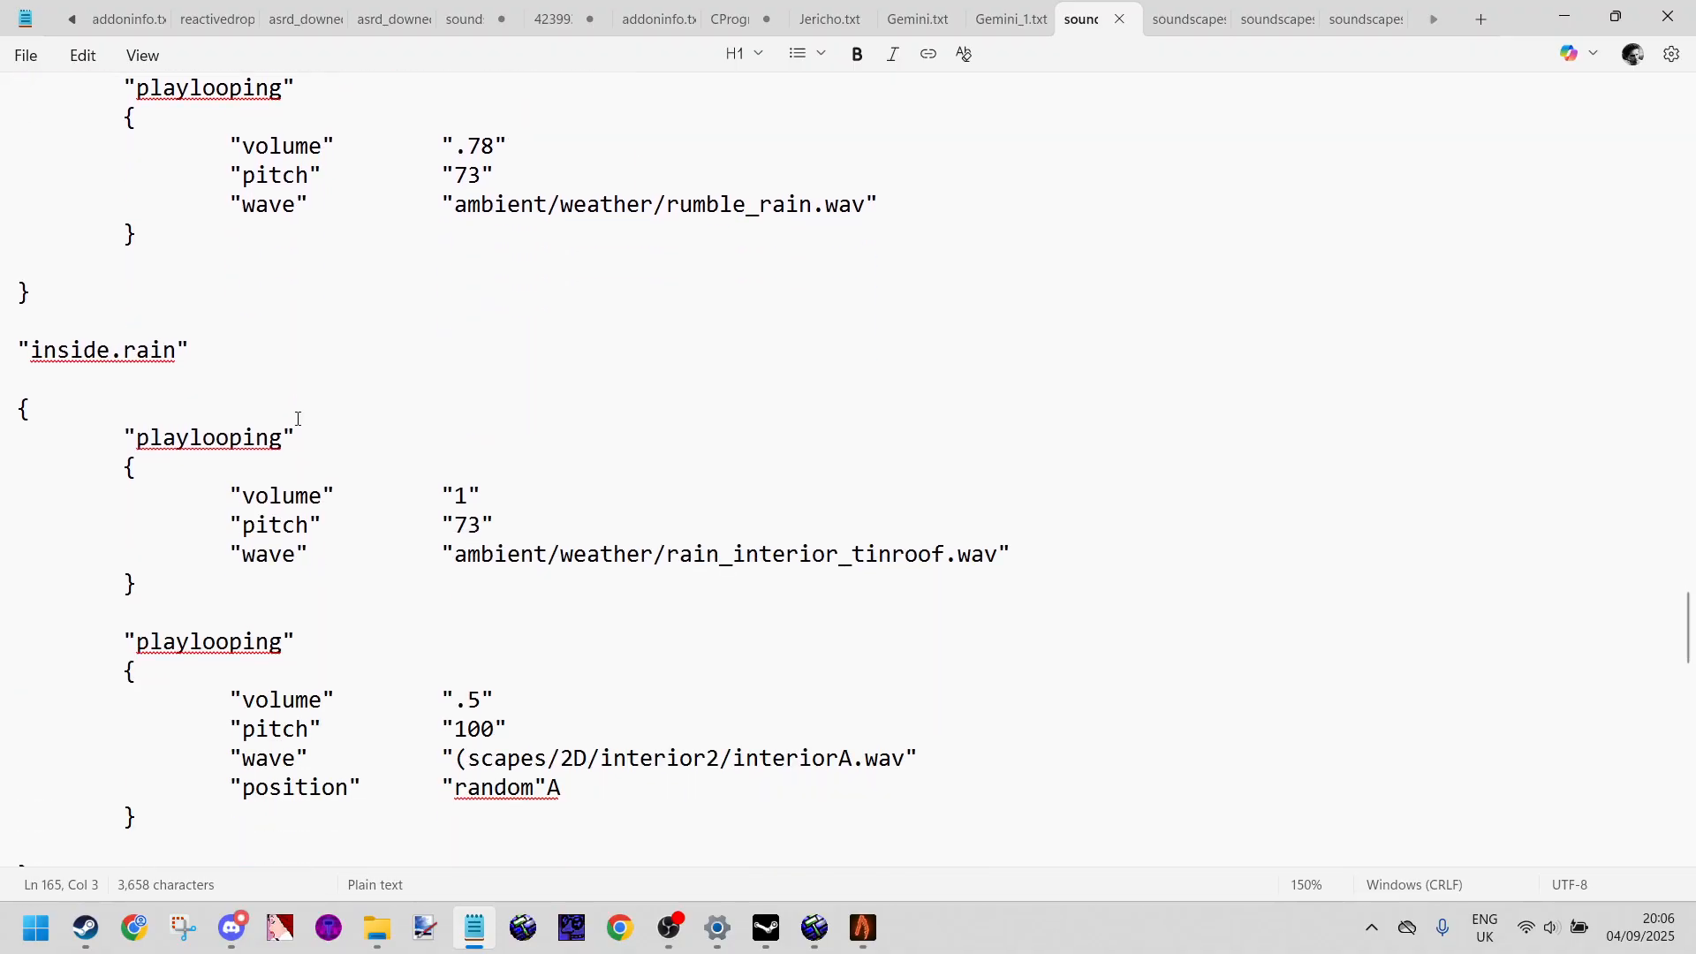
pyautogui.scroll(-2, 298, 418)
pyautogui.scroll(1, 146, 306)
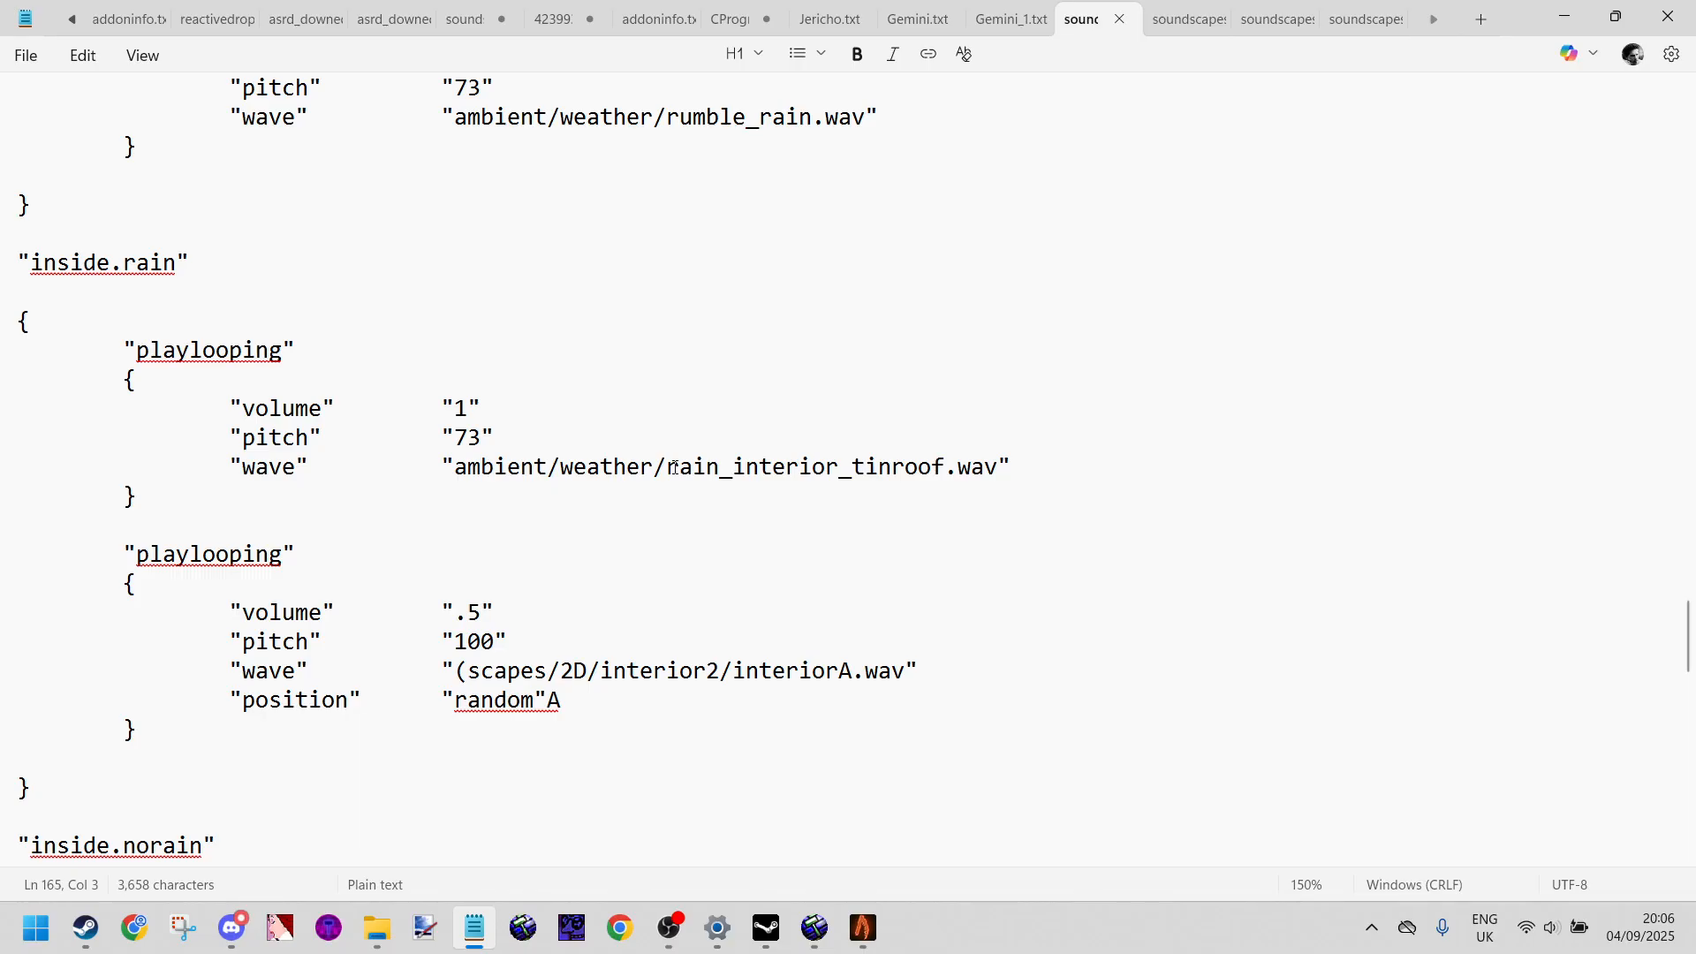
pyautogui.press('XF86AudioLowerVolume')
pyautogui.moveTo(26, 256); pyautogui.dragTo(176, 265)
pyautogui.click(164, 268)
pyautogui.moveTo(30, 789); pyautogui.dragTo(1, 265)
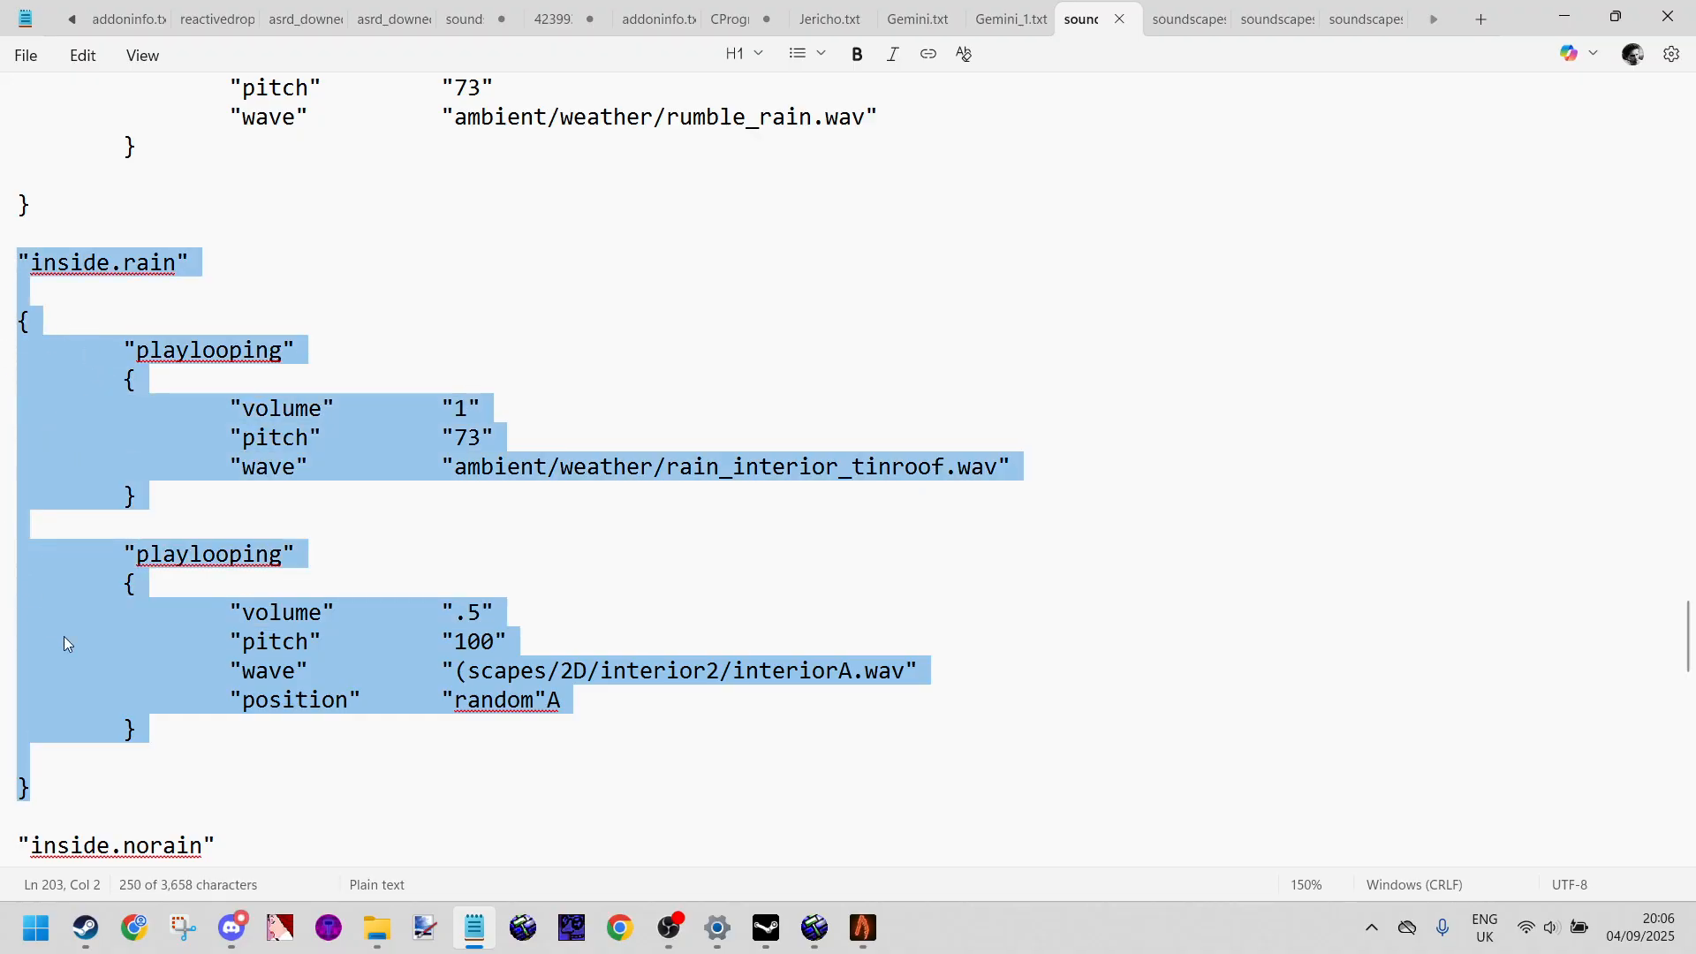
# Step: Copy the inside.rain name from the script and apply it as the Soundscape value of the selected env_soundscape in Hammer
pyautogui.click(156, 320)
pyautogui.moveTo(177, 262); pyautogui.dragTo(32, 263)
pyautogui.hotkey('ctrl', 'c')
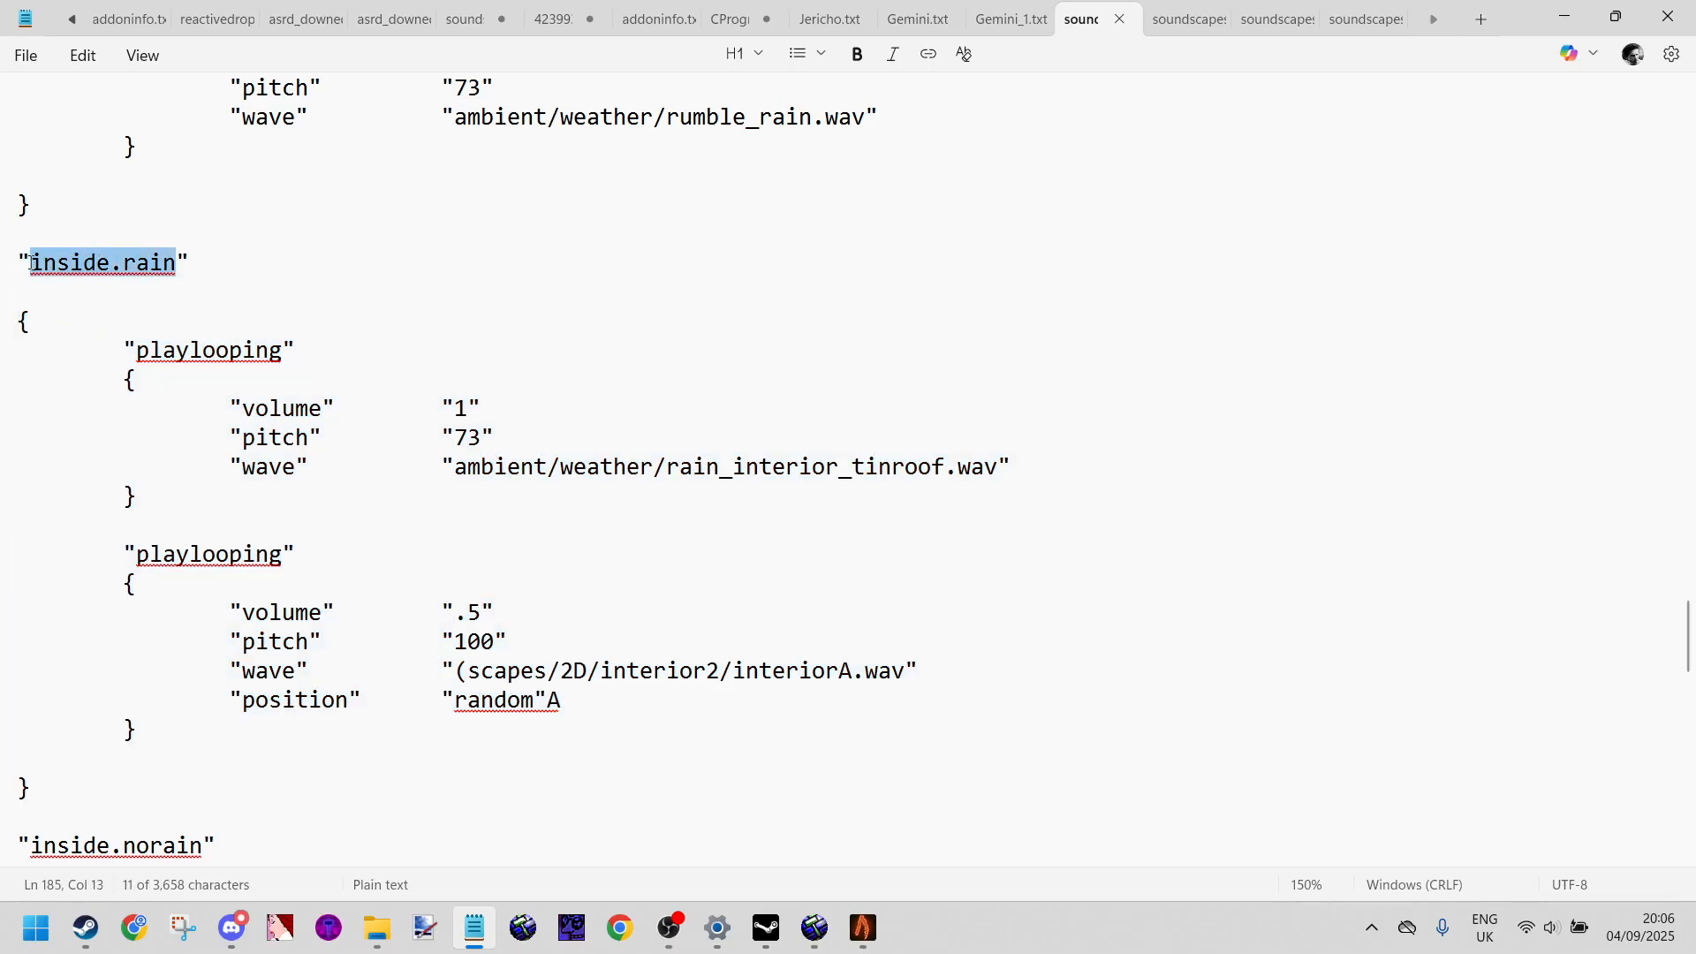
pyautogui.click(815, 927)
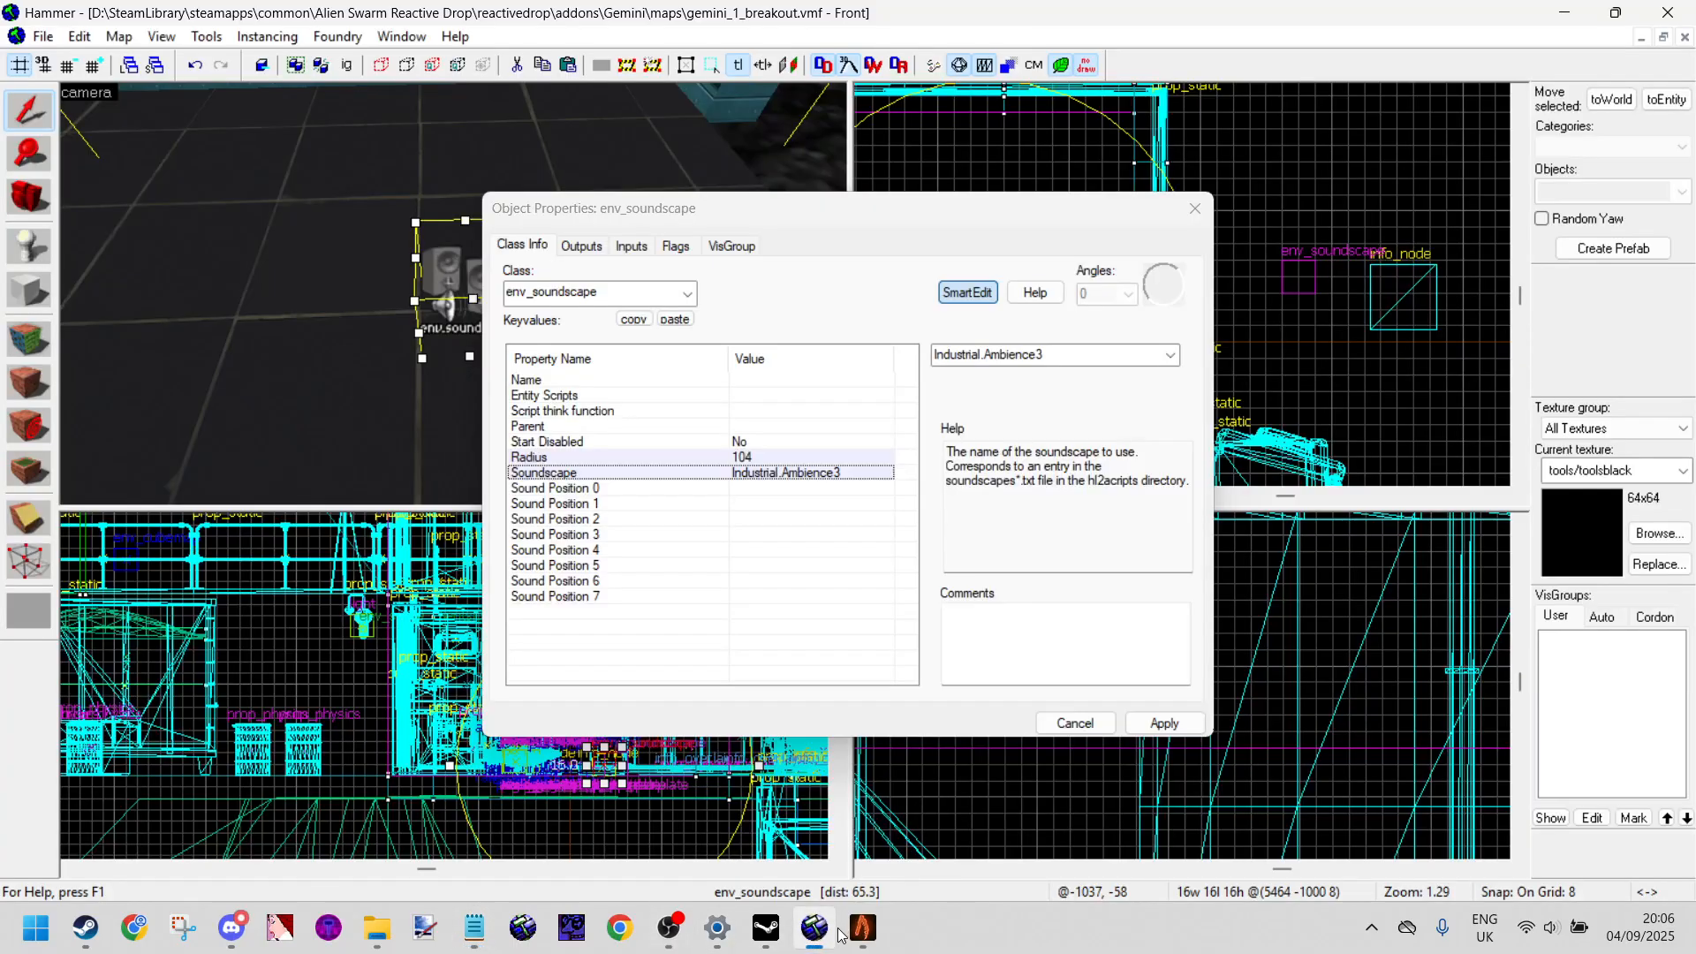
pyautogui.click(1070, 351)
pyautogui.hotkey('ctrl', 'v')
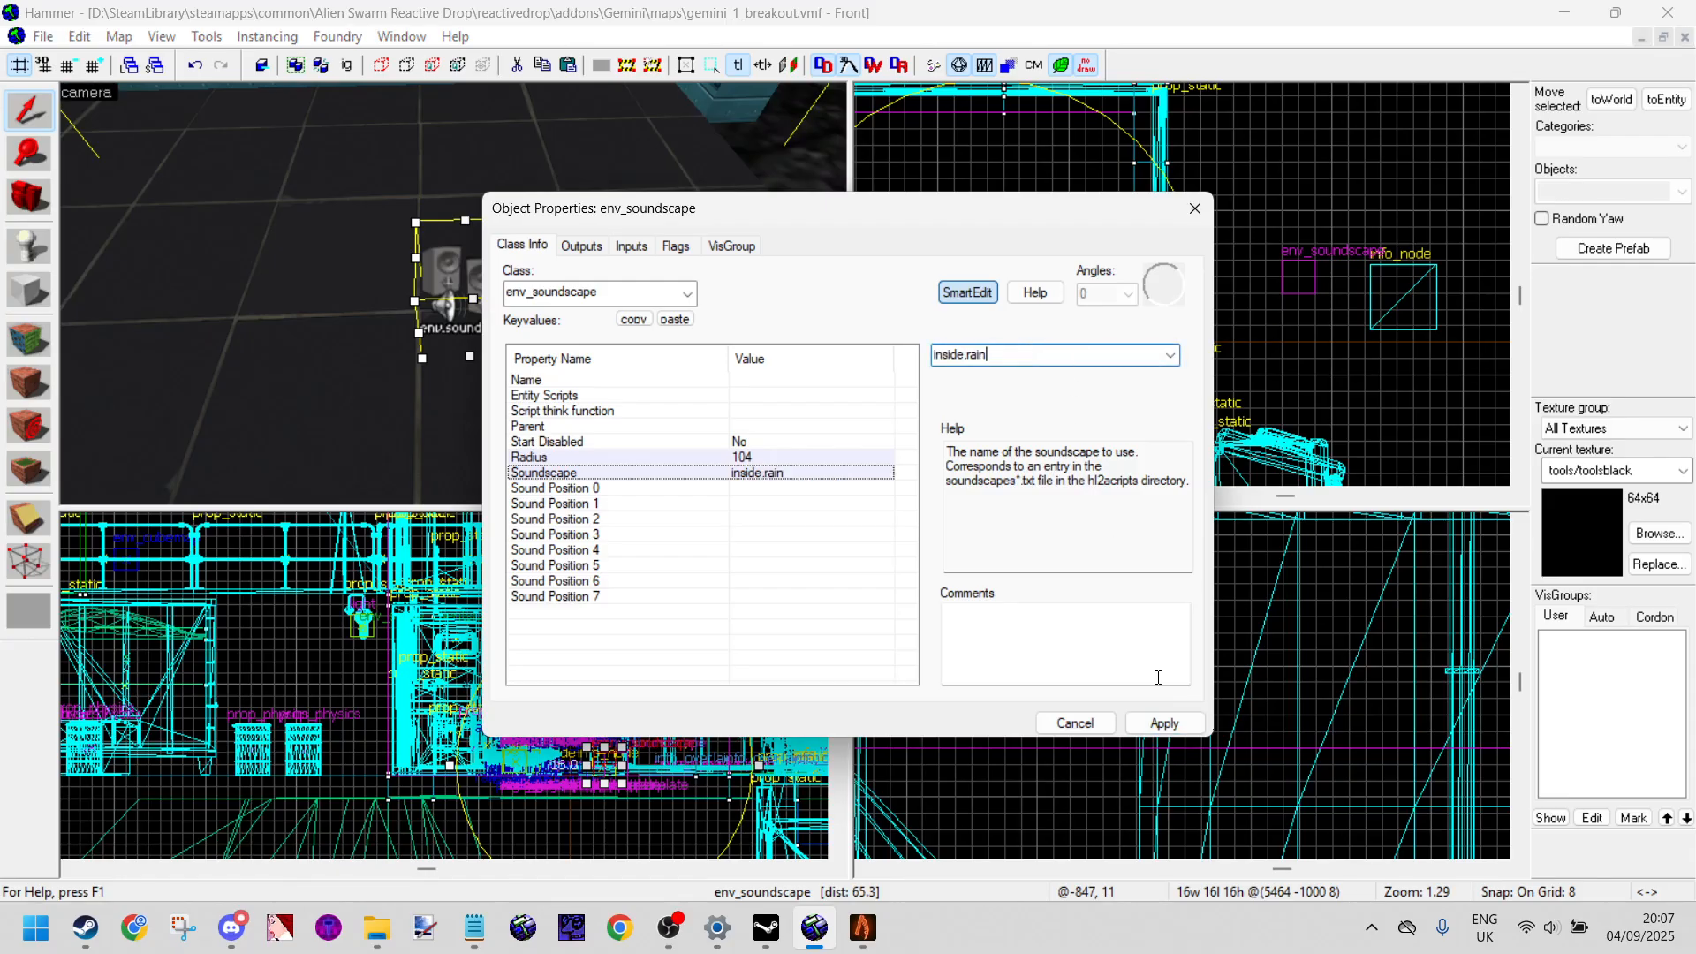
pyautogui.click(1164, 722)
pyautogui.click(1194, 208)
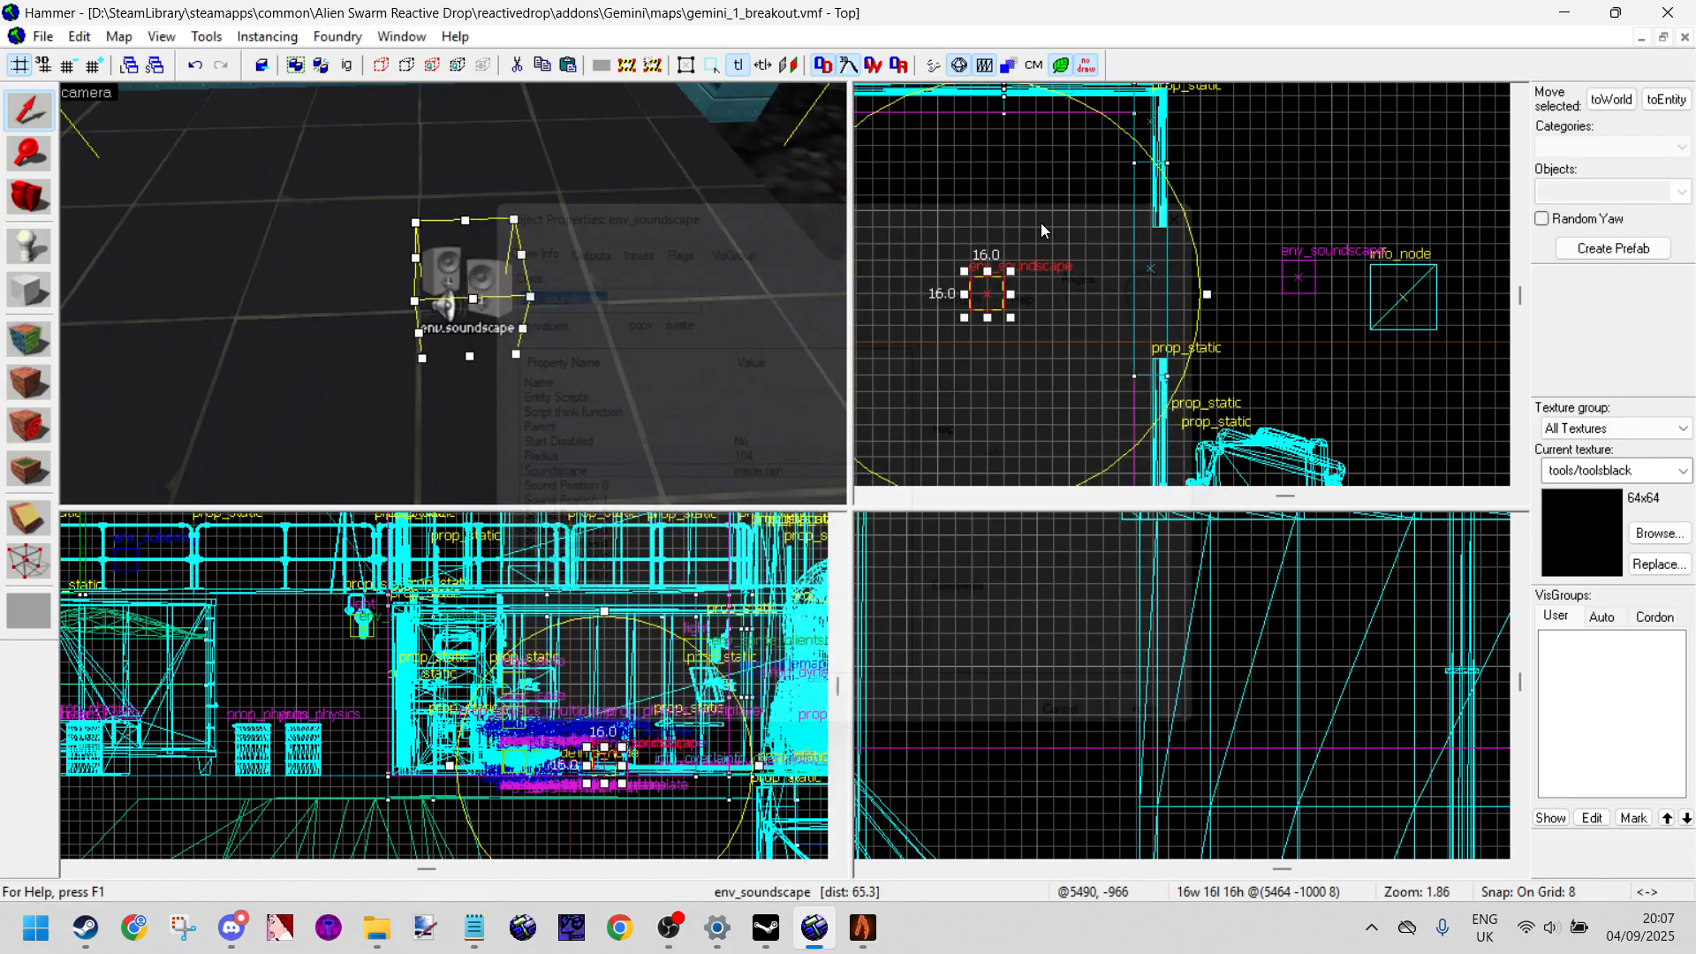
# Step: Save the map and compile it with BSP set to Only entities, VIS and RAD off, without launching the game
pyautogui.hotkey('ctrl', 's')
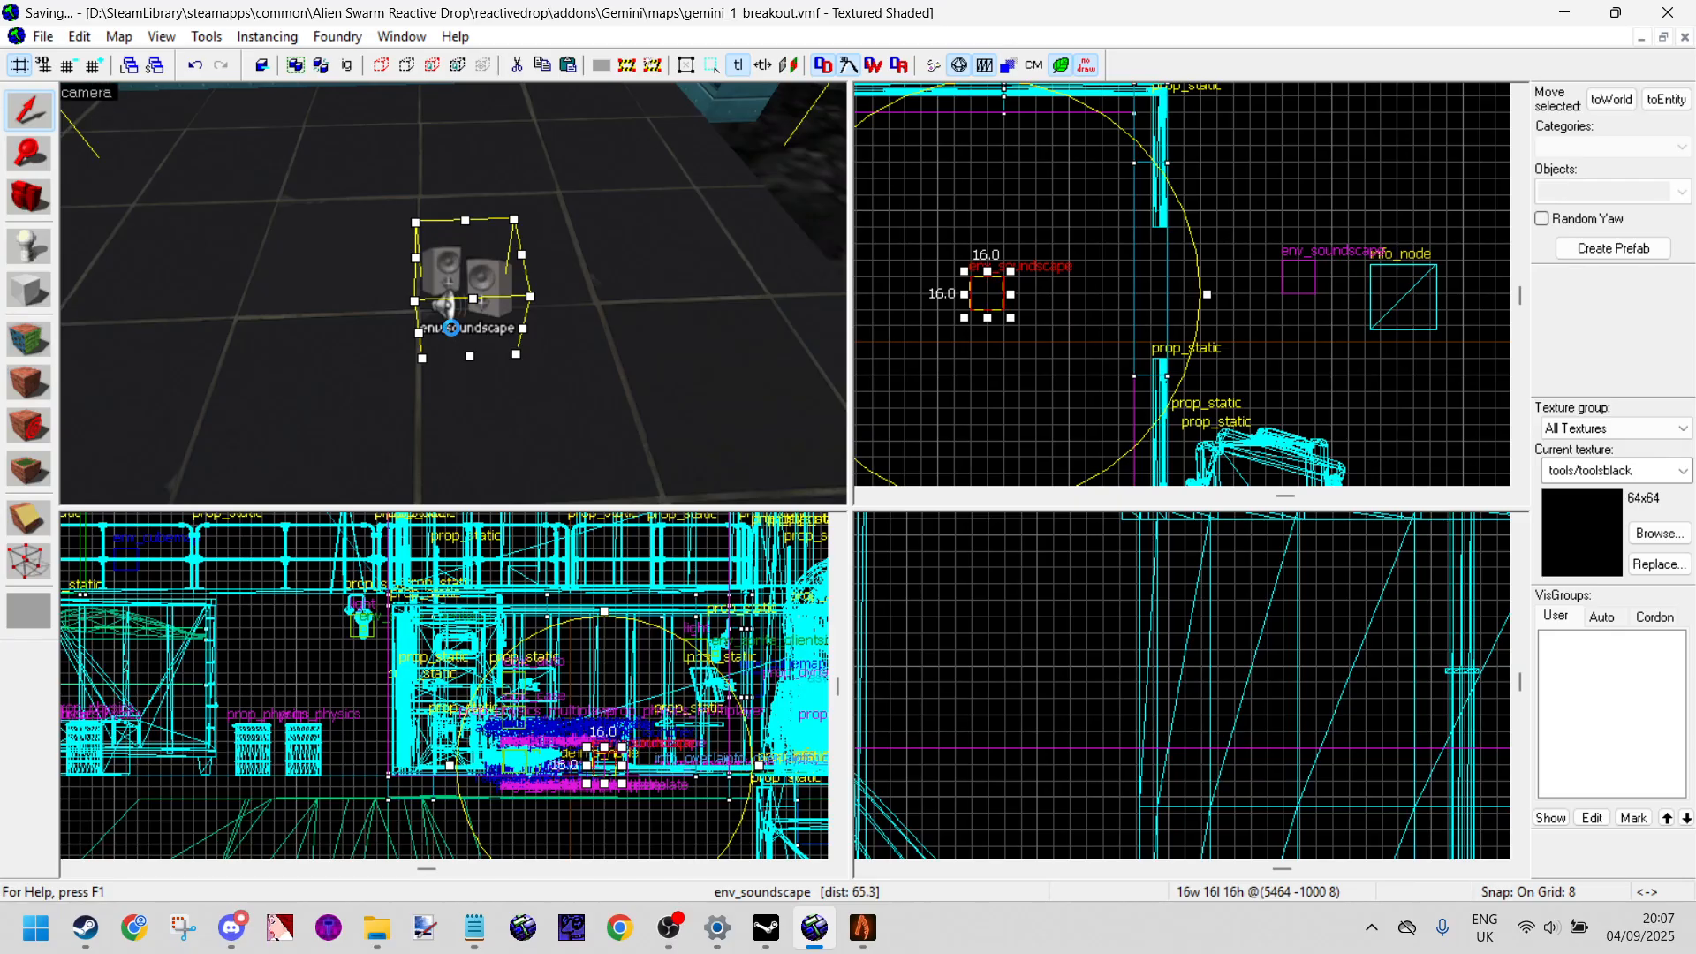
pyautogui.press('F9')
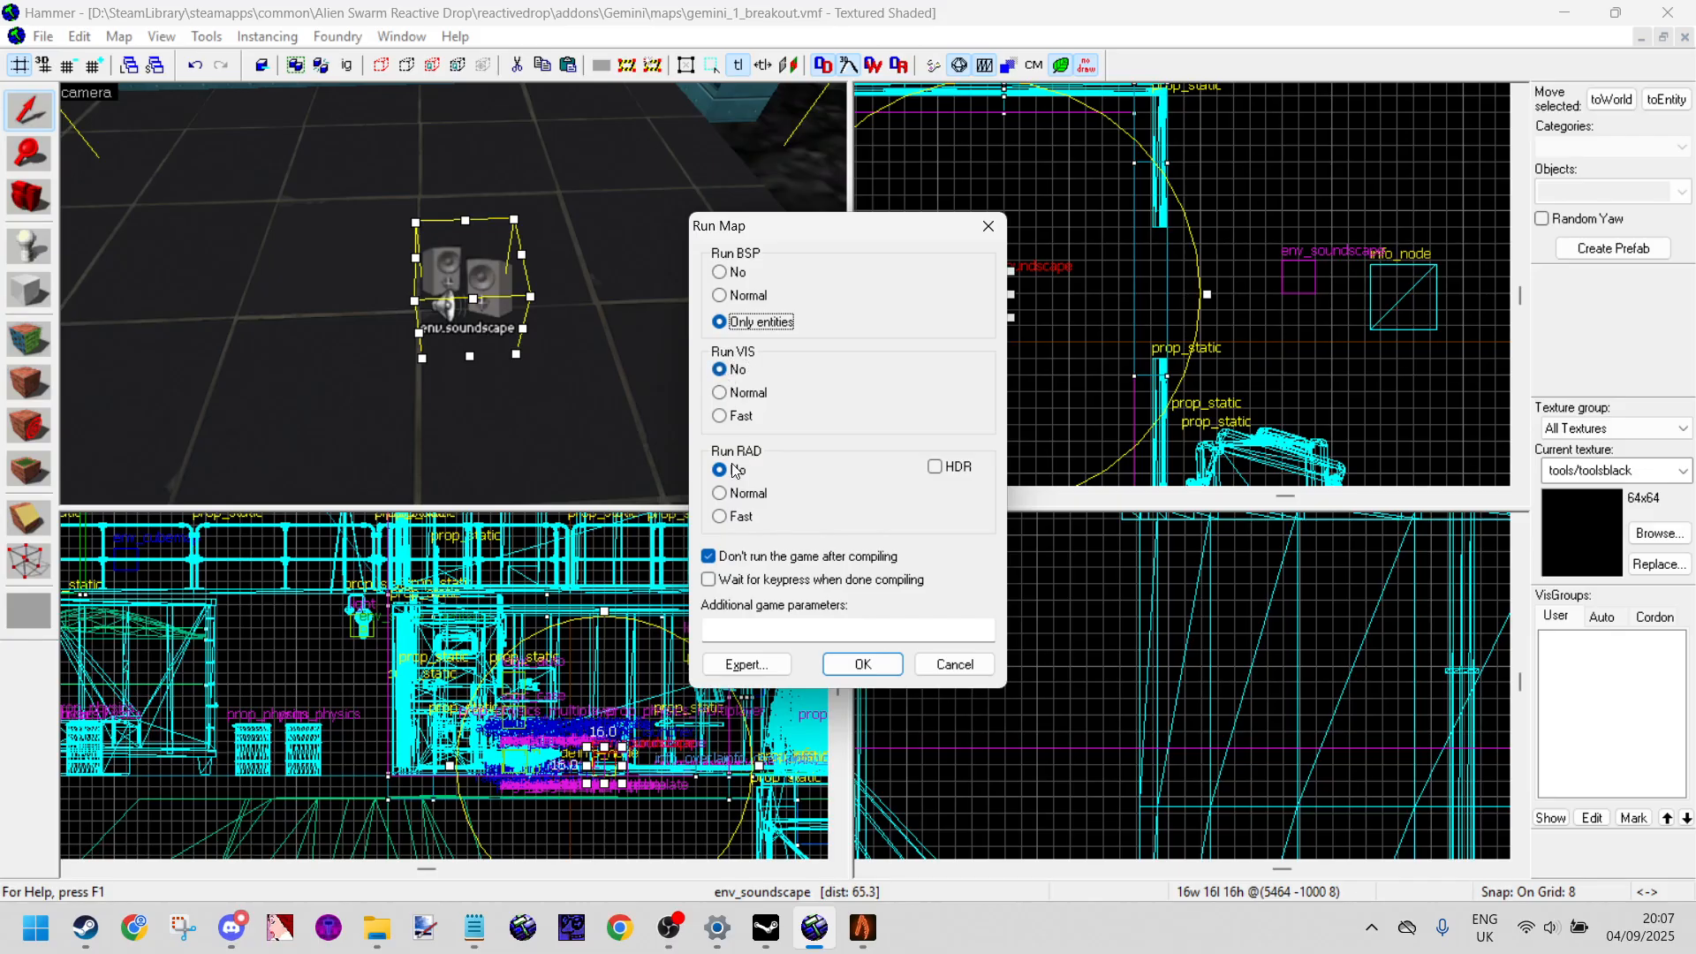
pyautogui.click(863, 666)
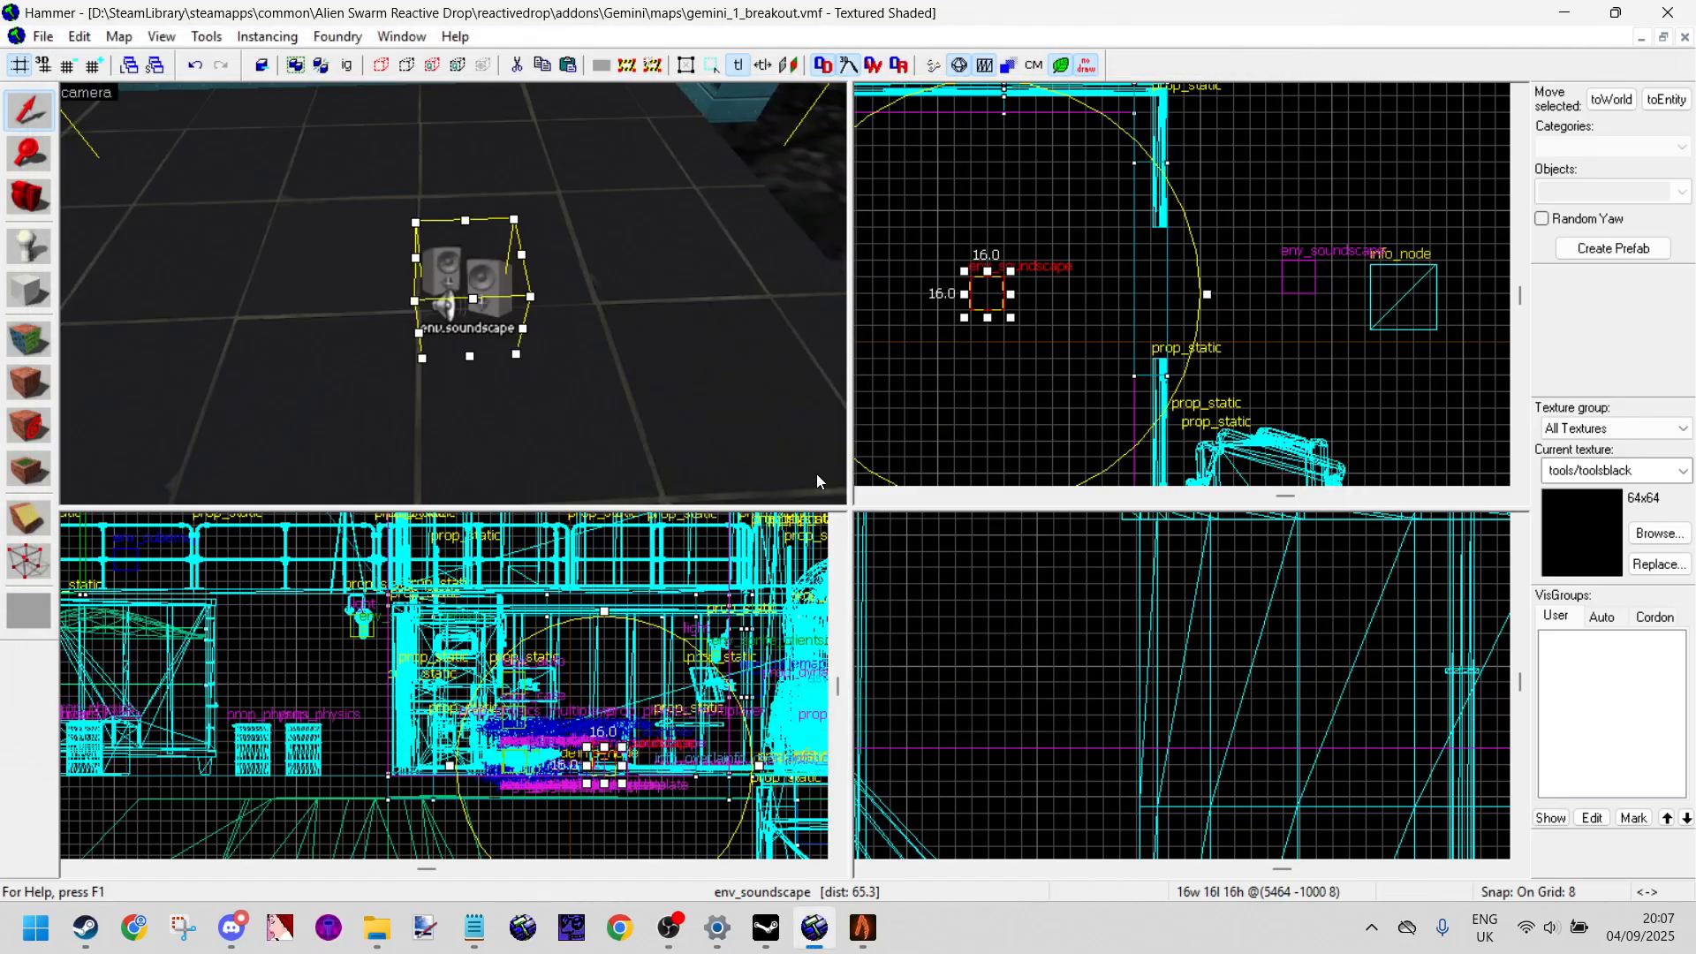
# Step: Switch to Alien Swarm: Reactive Drop, reload the map and choose a marine for the mission
pyautogui.click(870, 934)
pyautogui.press('Return')
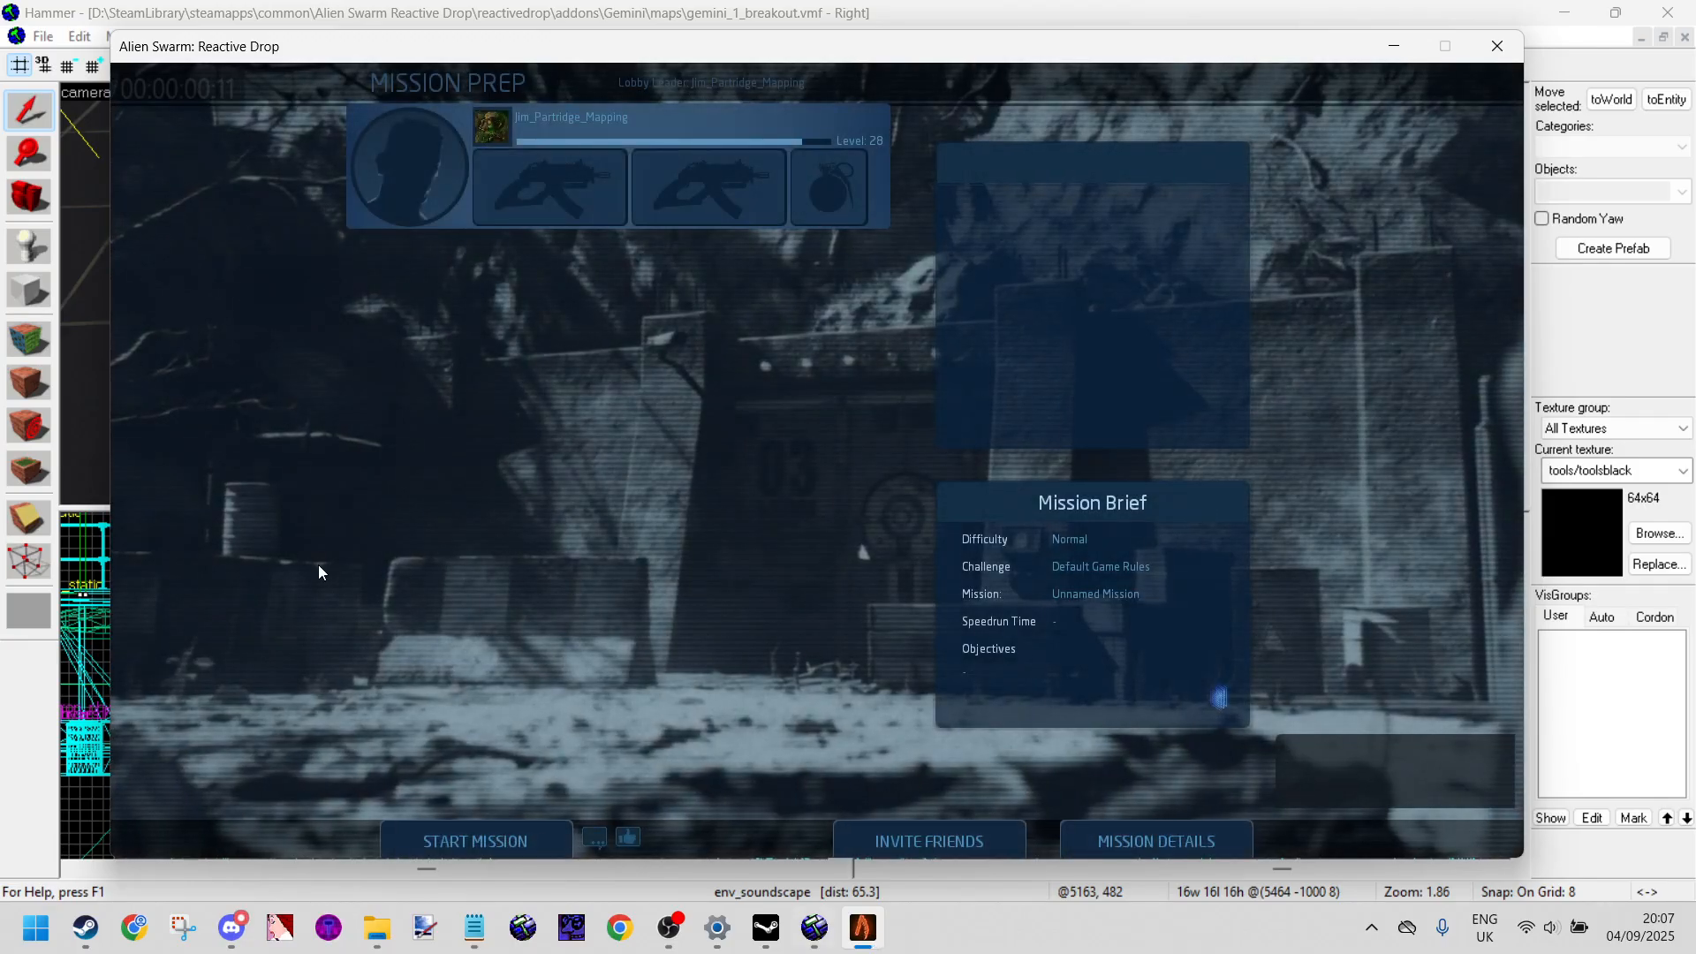
pyautogui.click(431, 189)
pyautogui.click(579, 236)
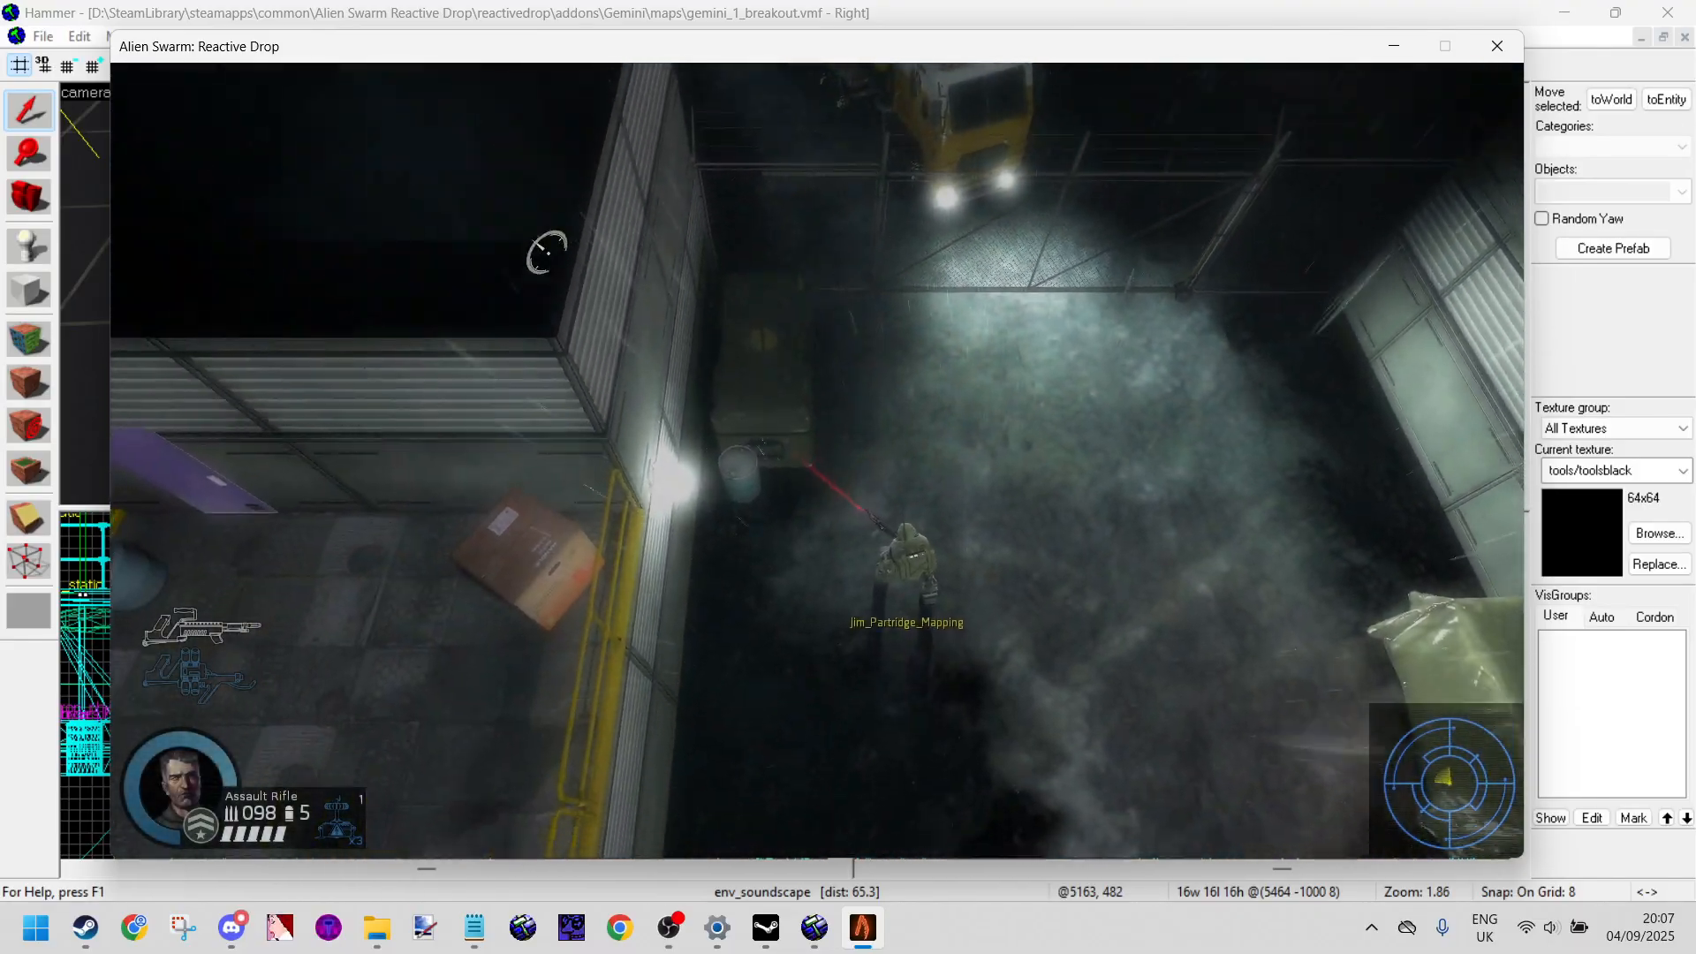
# Step: Walk the marine back through the rainy yard to the shipping containers while listening to the outdoor soundscape
pyautogui.press('s')
pyautogui.press('d')
pyautogui.press('a')
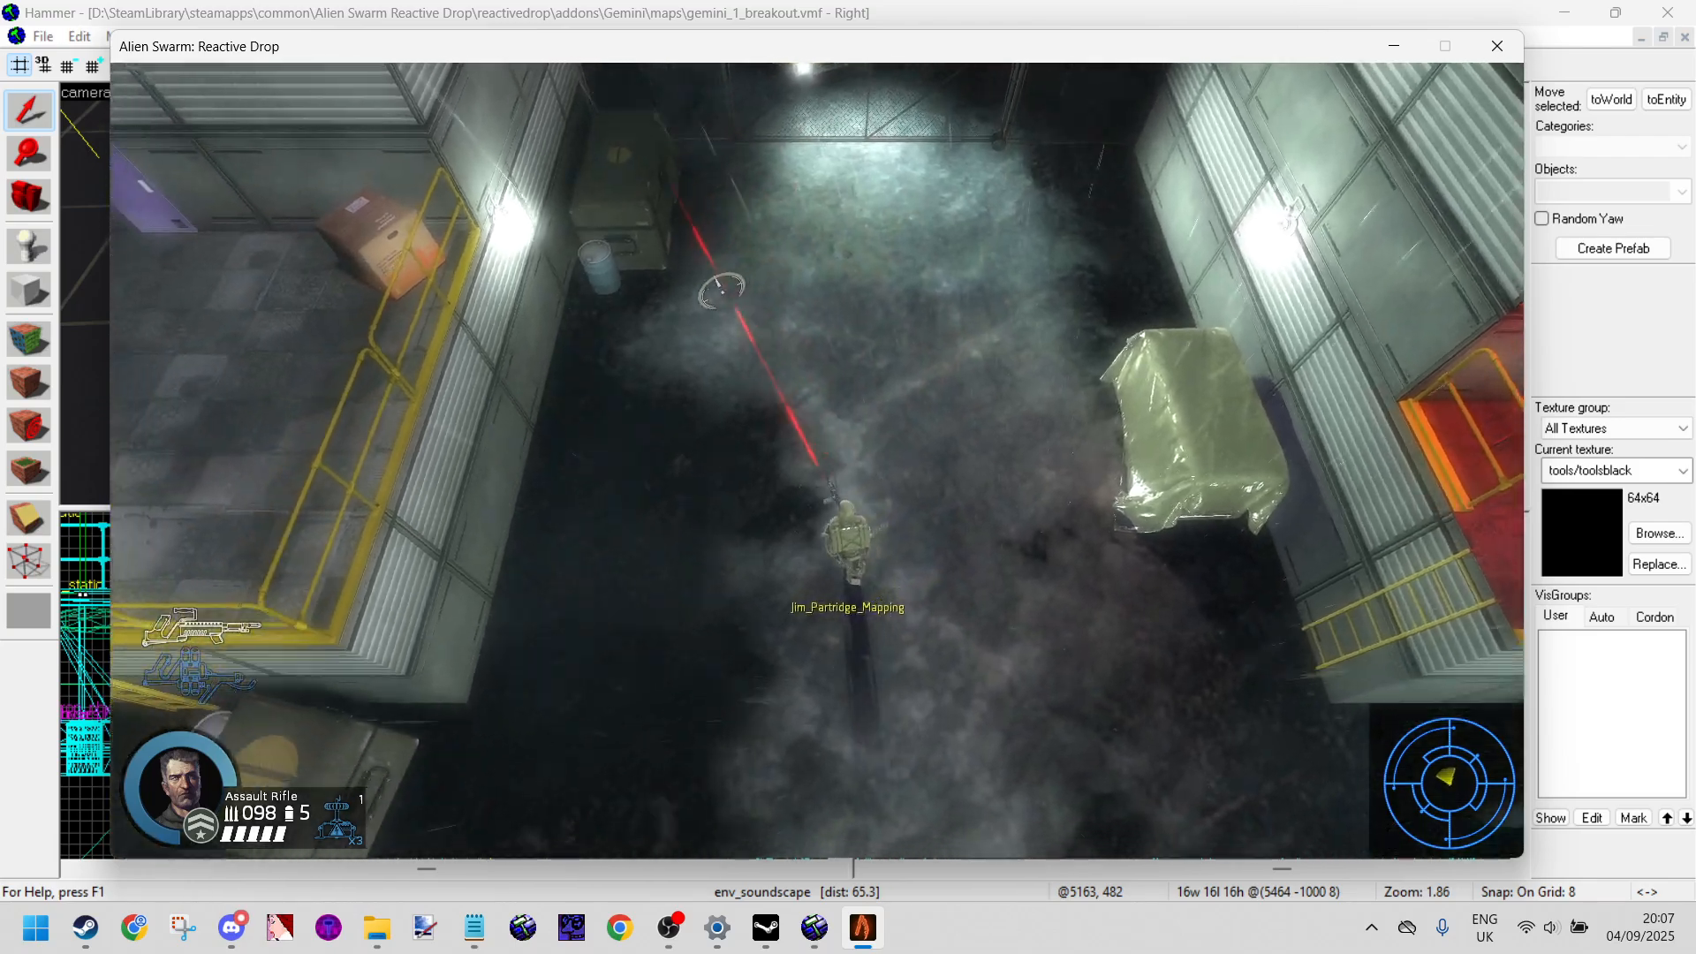
pyautogui.press('s')
pyautogui.press('d')
pyautogui.press('s')
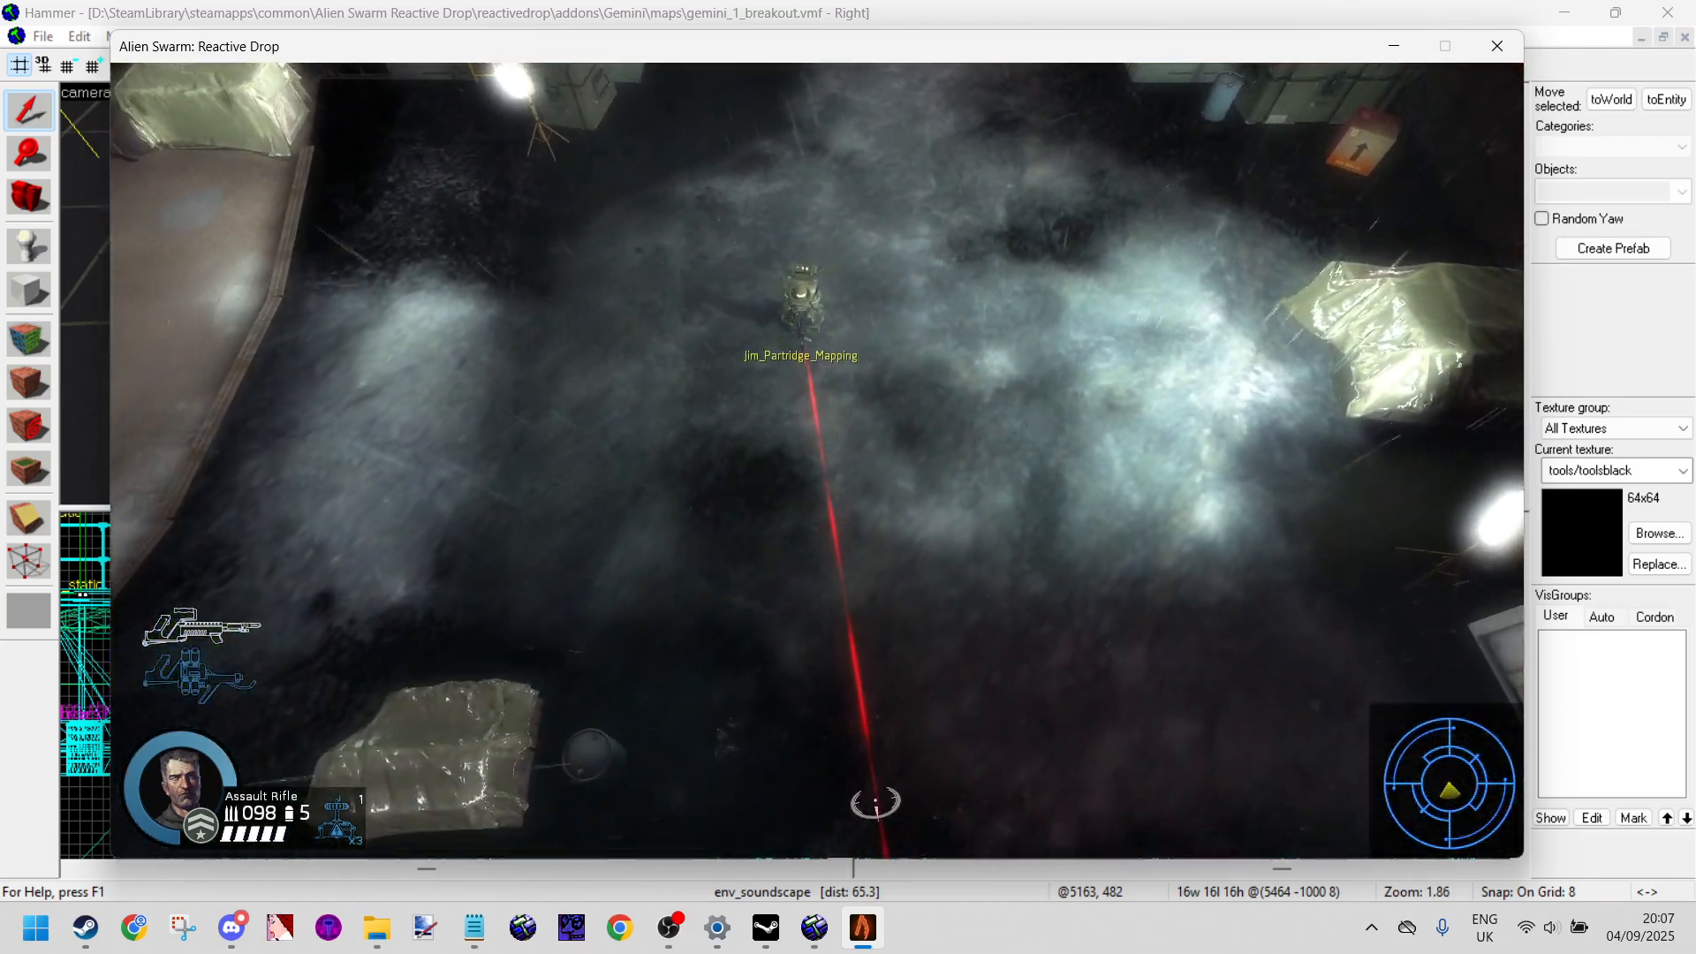
pyautogui.press('s')
pyautogui.press('d')
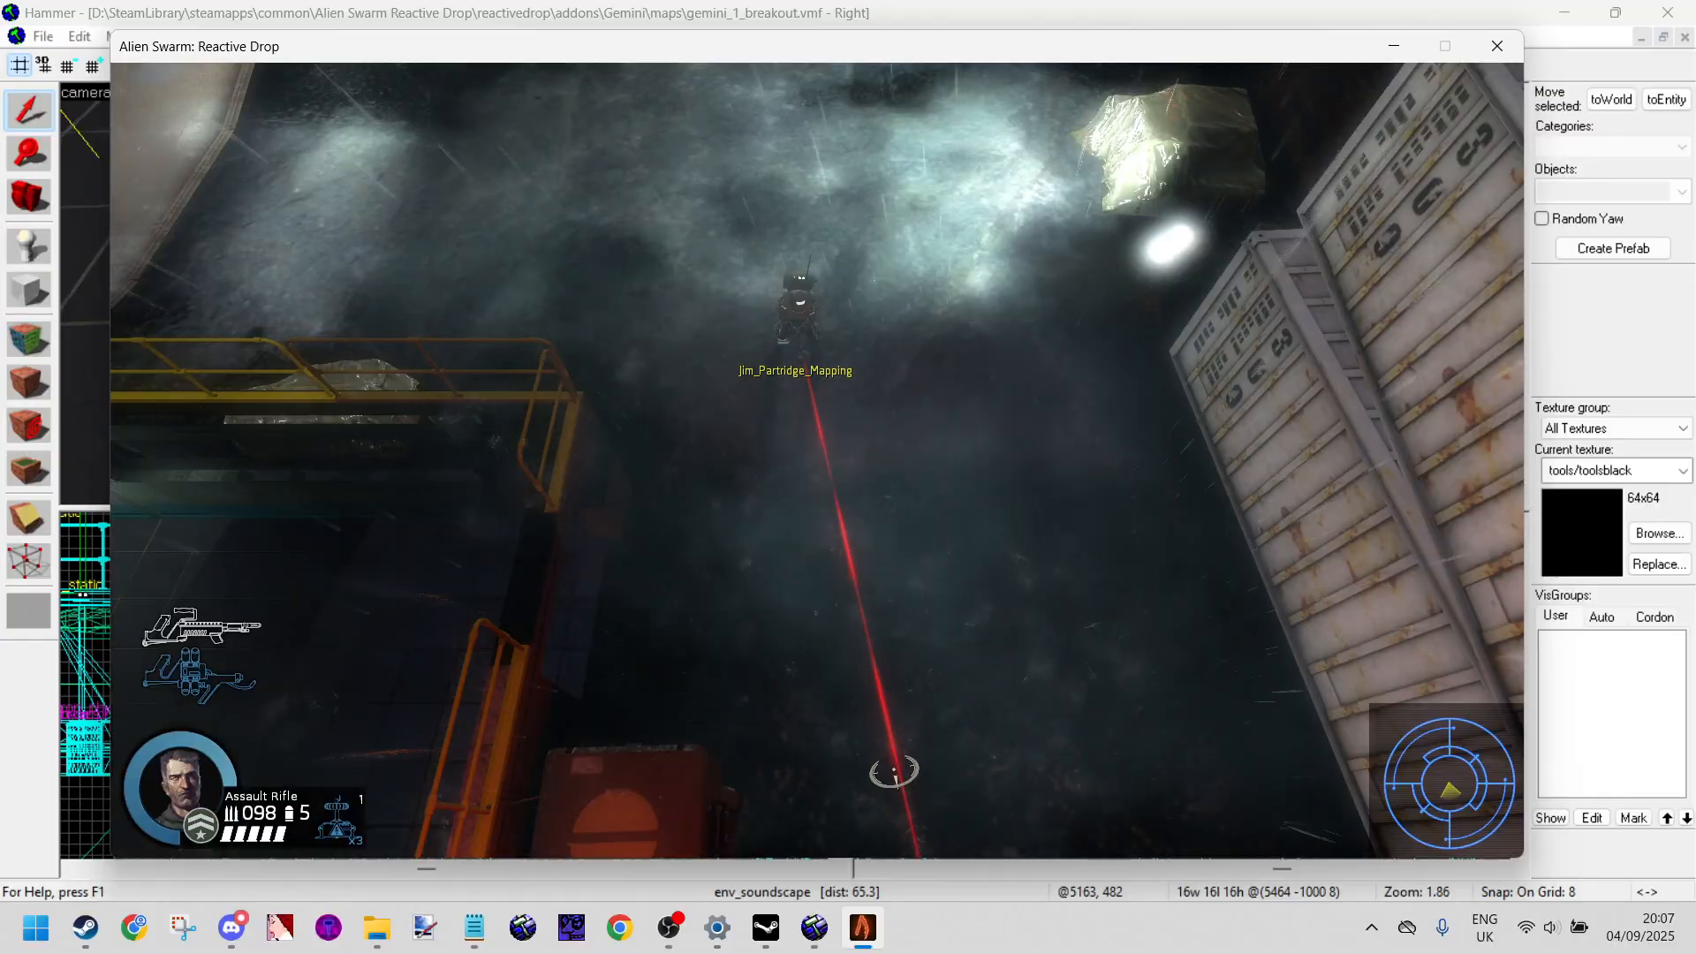
pyautogui.press('s')
pyautogui.press('w')
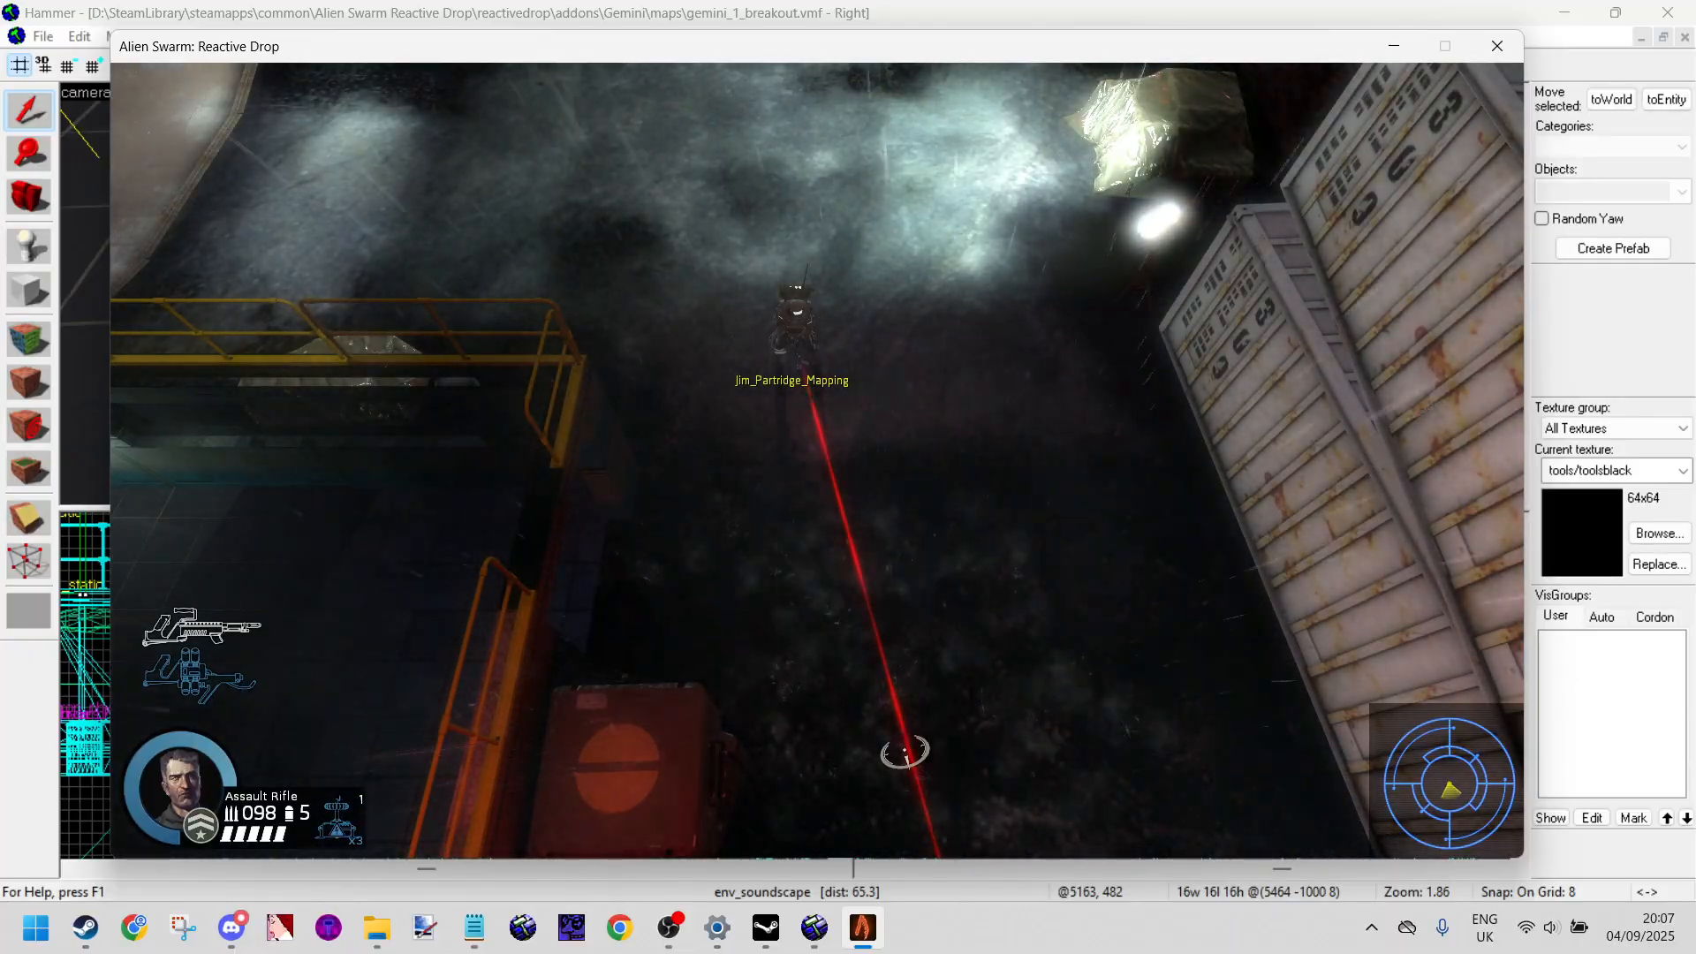
# Step: Lead the marine past the red crate into the railed building and listen to the indoor rain ambience
pyautogui.press('s')
pyautogui.press('a')
pyautogui.press('a')
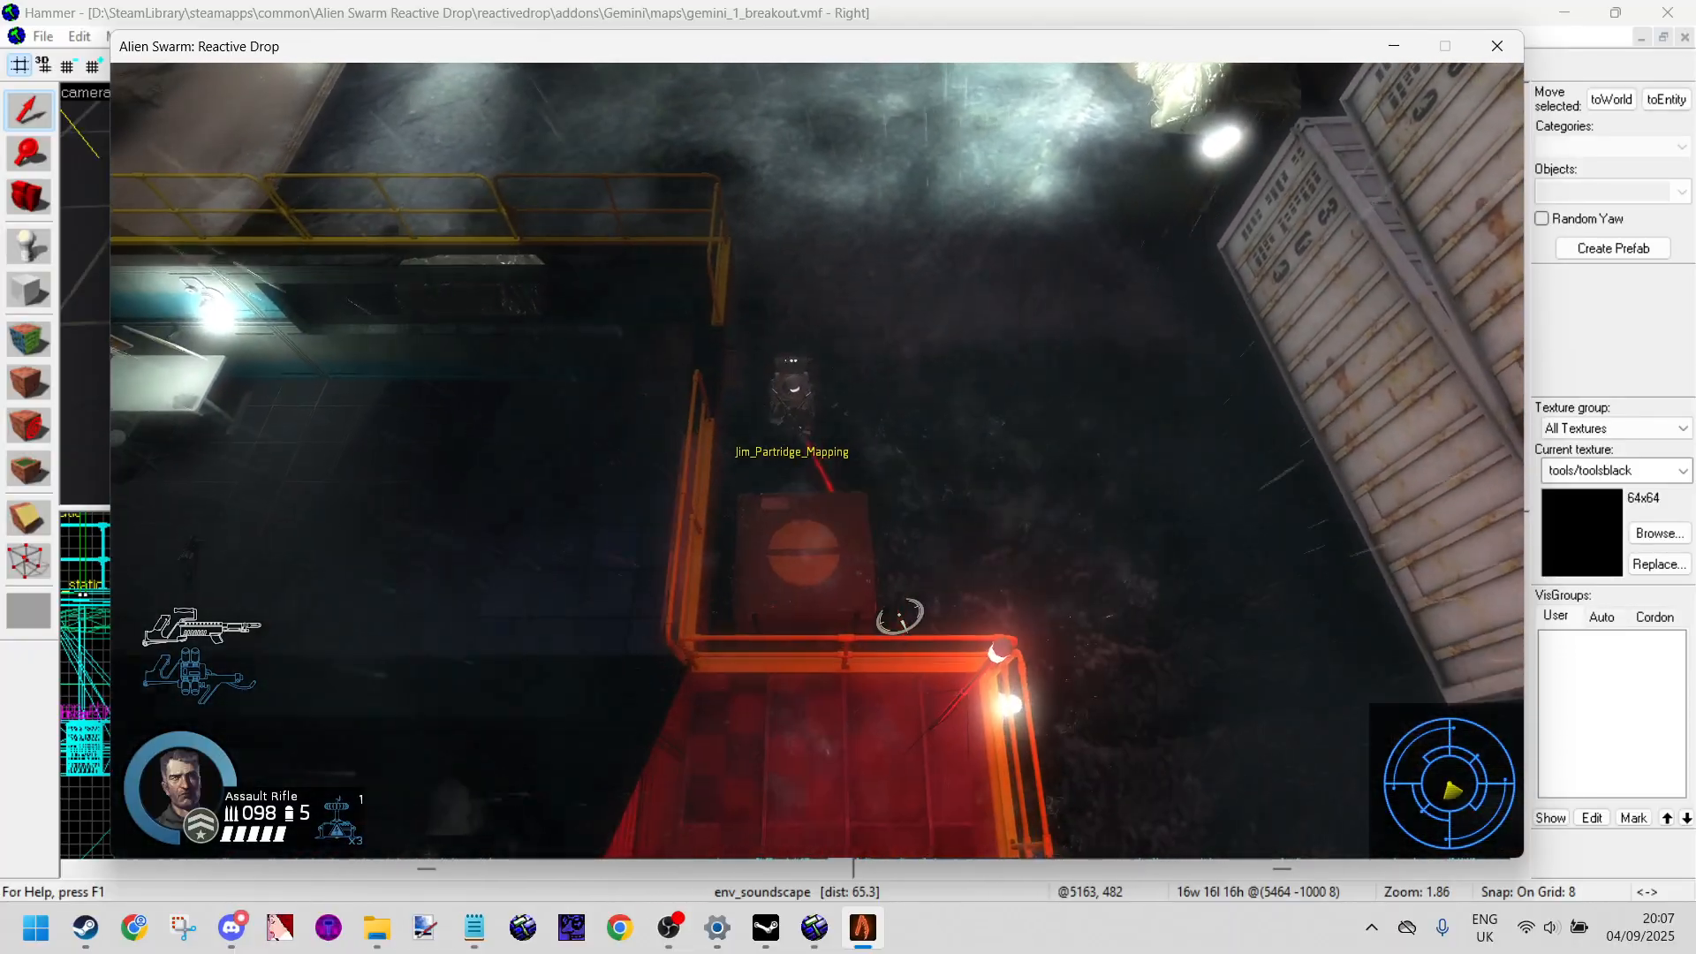
pyautogui.press('a')
pyautogui.press('s')
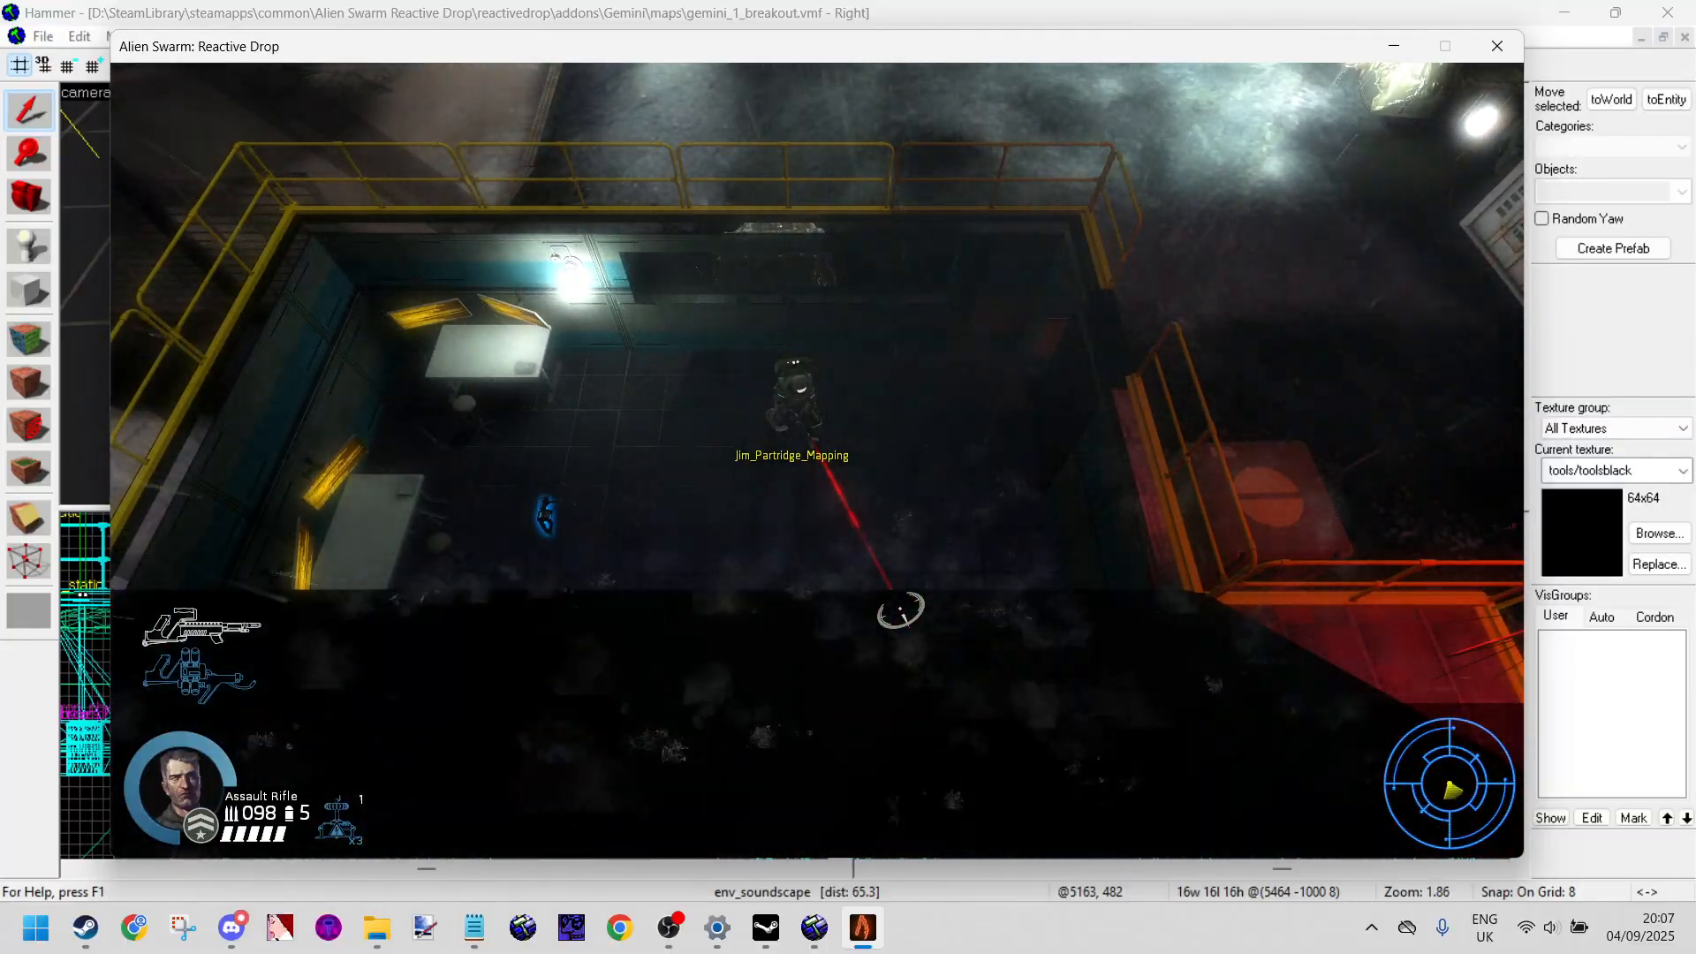
pyautogui.press('a')
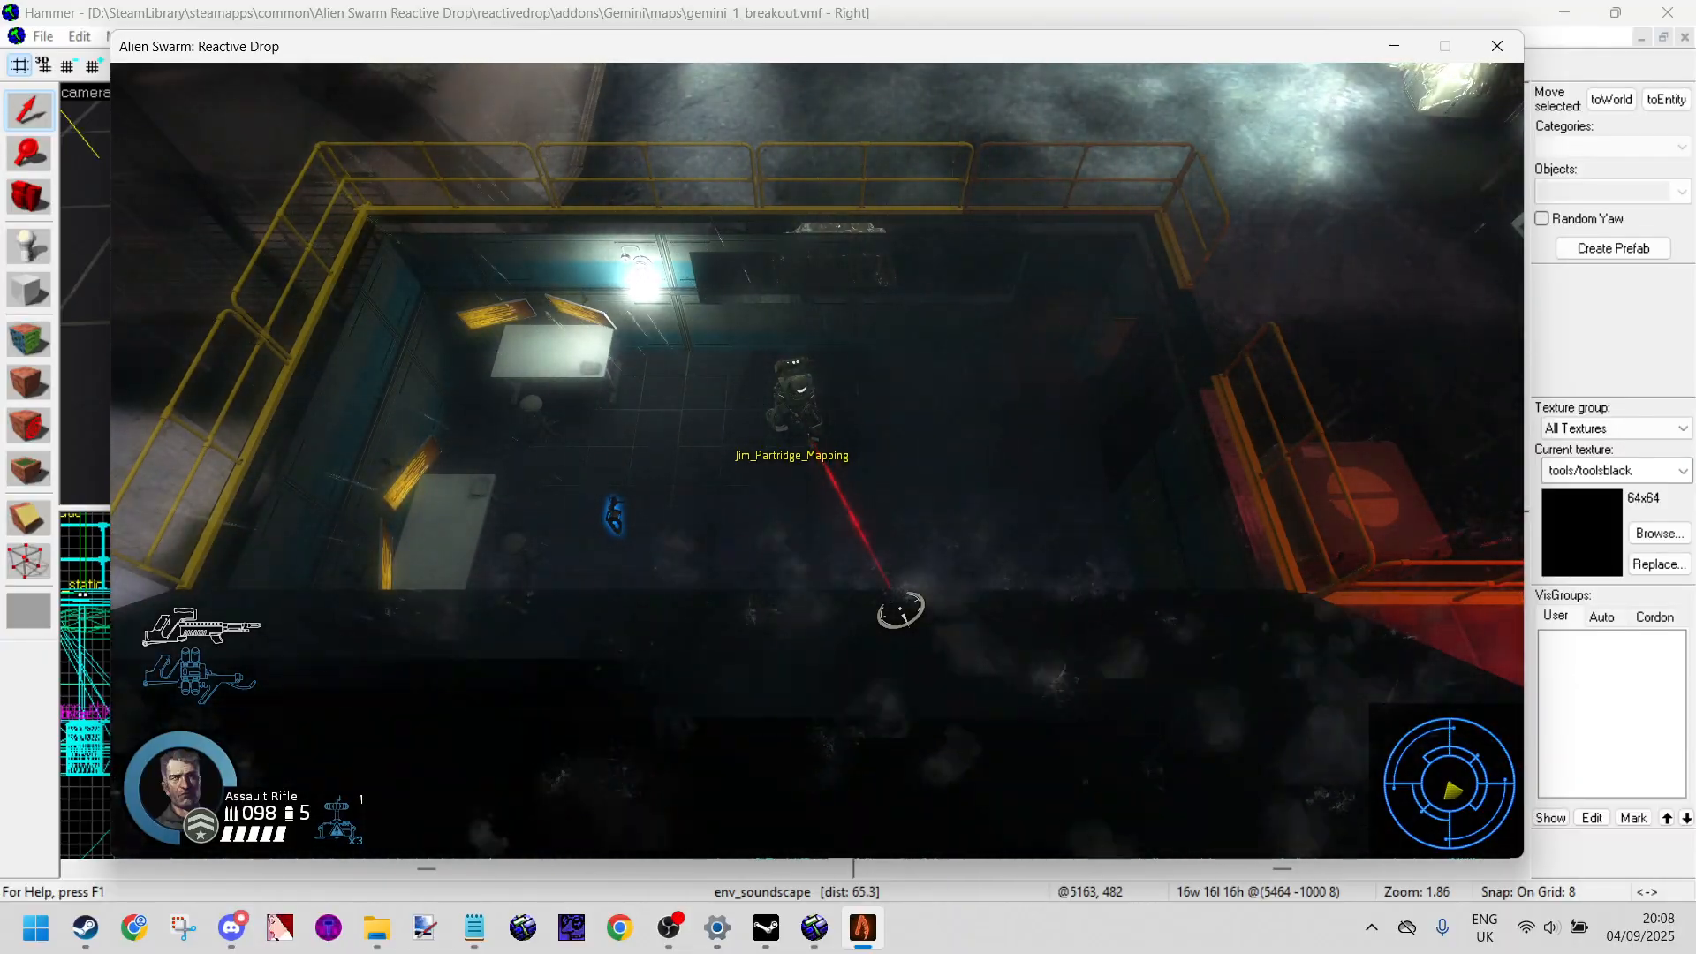
pyautogui.press('a')
pyautogui.press('s')
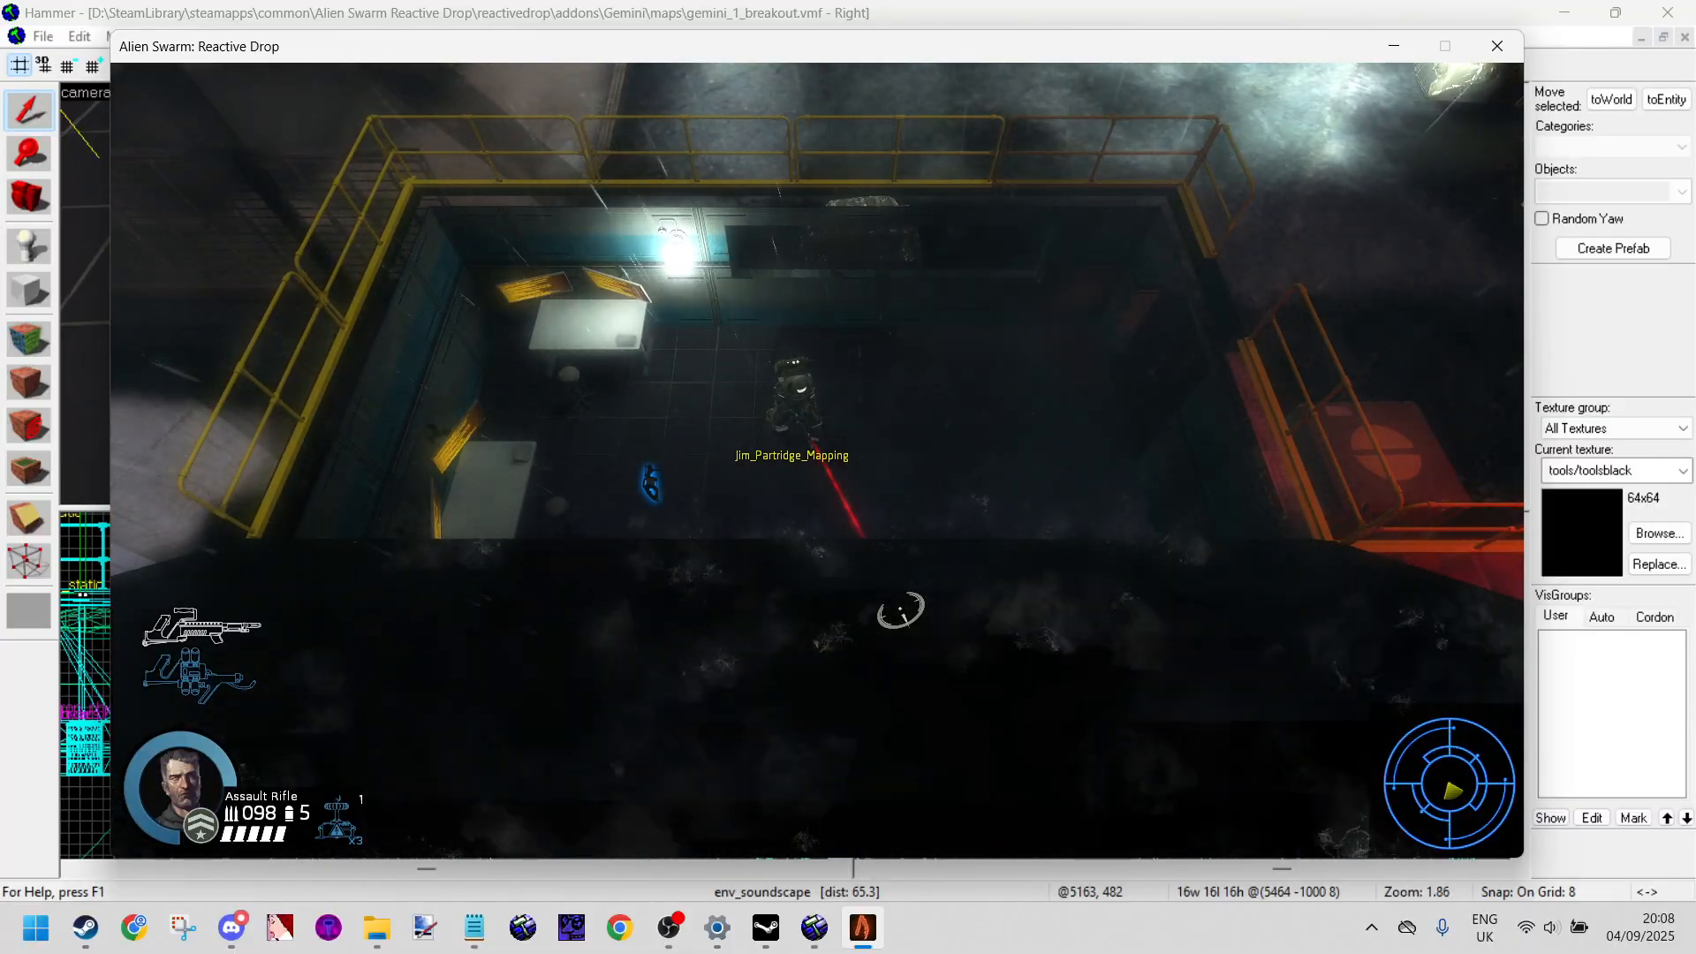
pyautogui.press('w')
pyautogui.press('a')
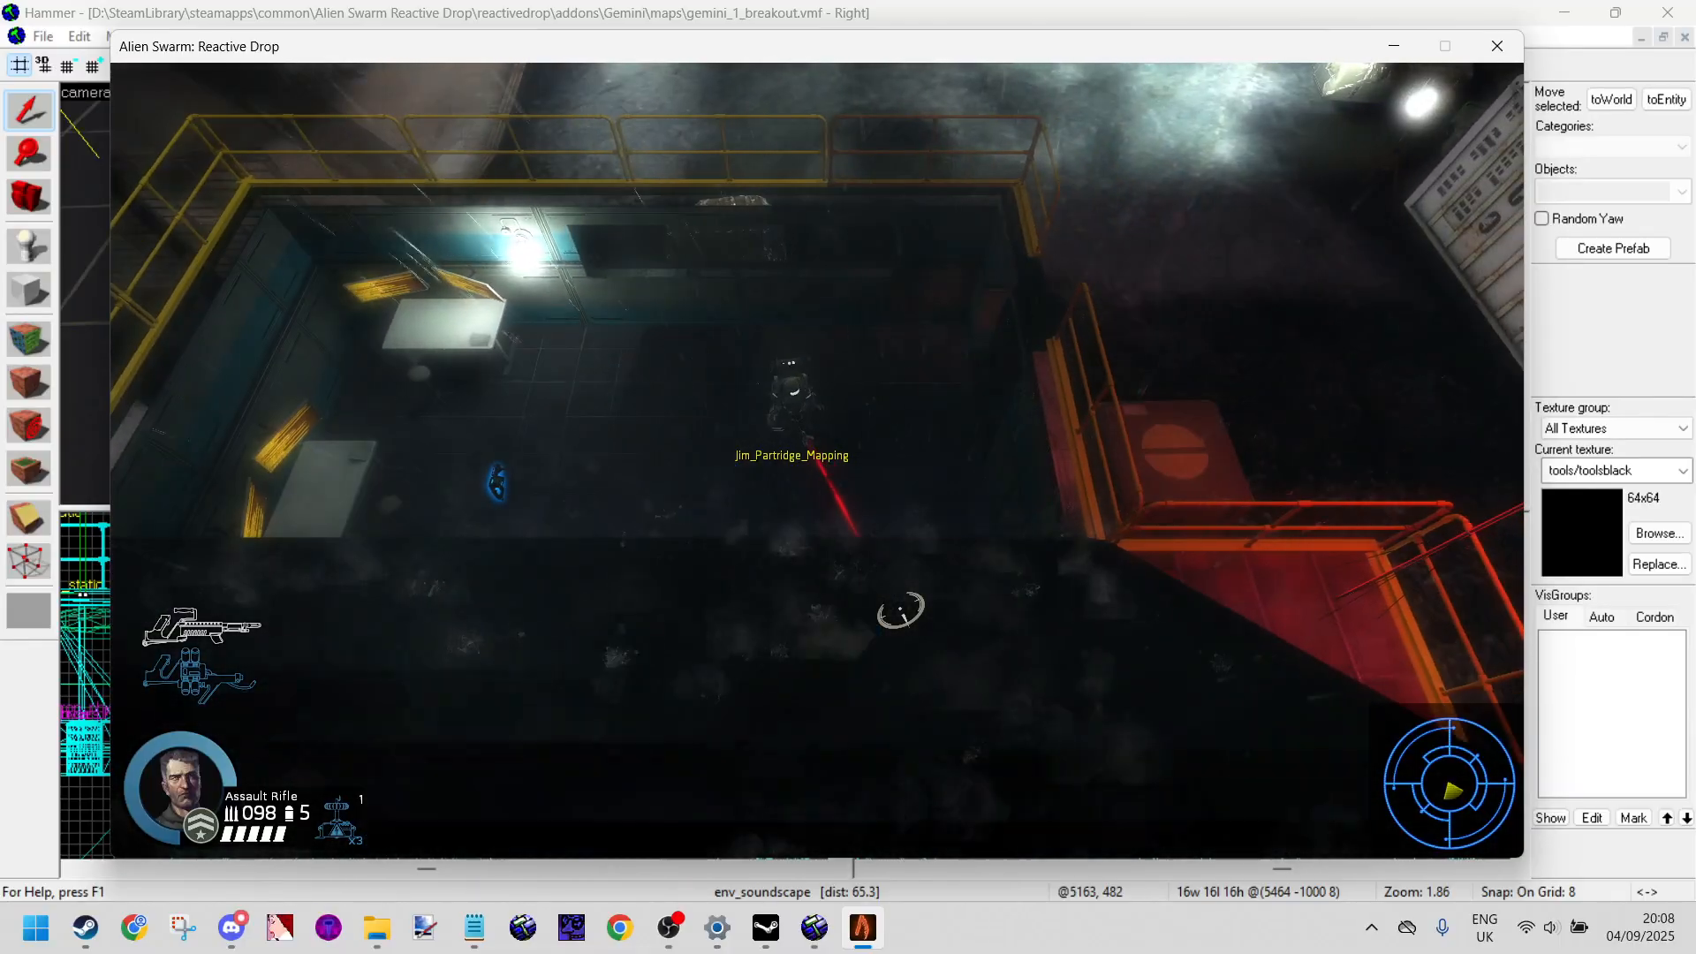
pyautogui.press('a')
pyautogui.press('w')
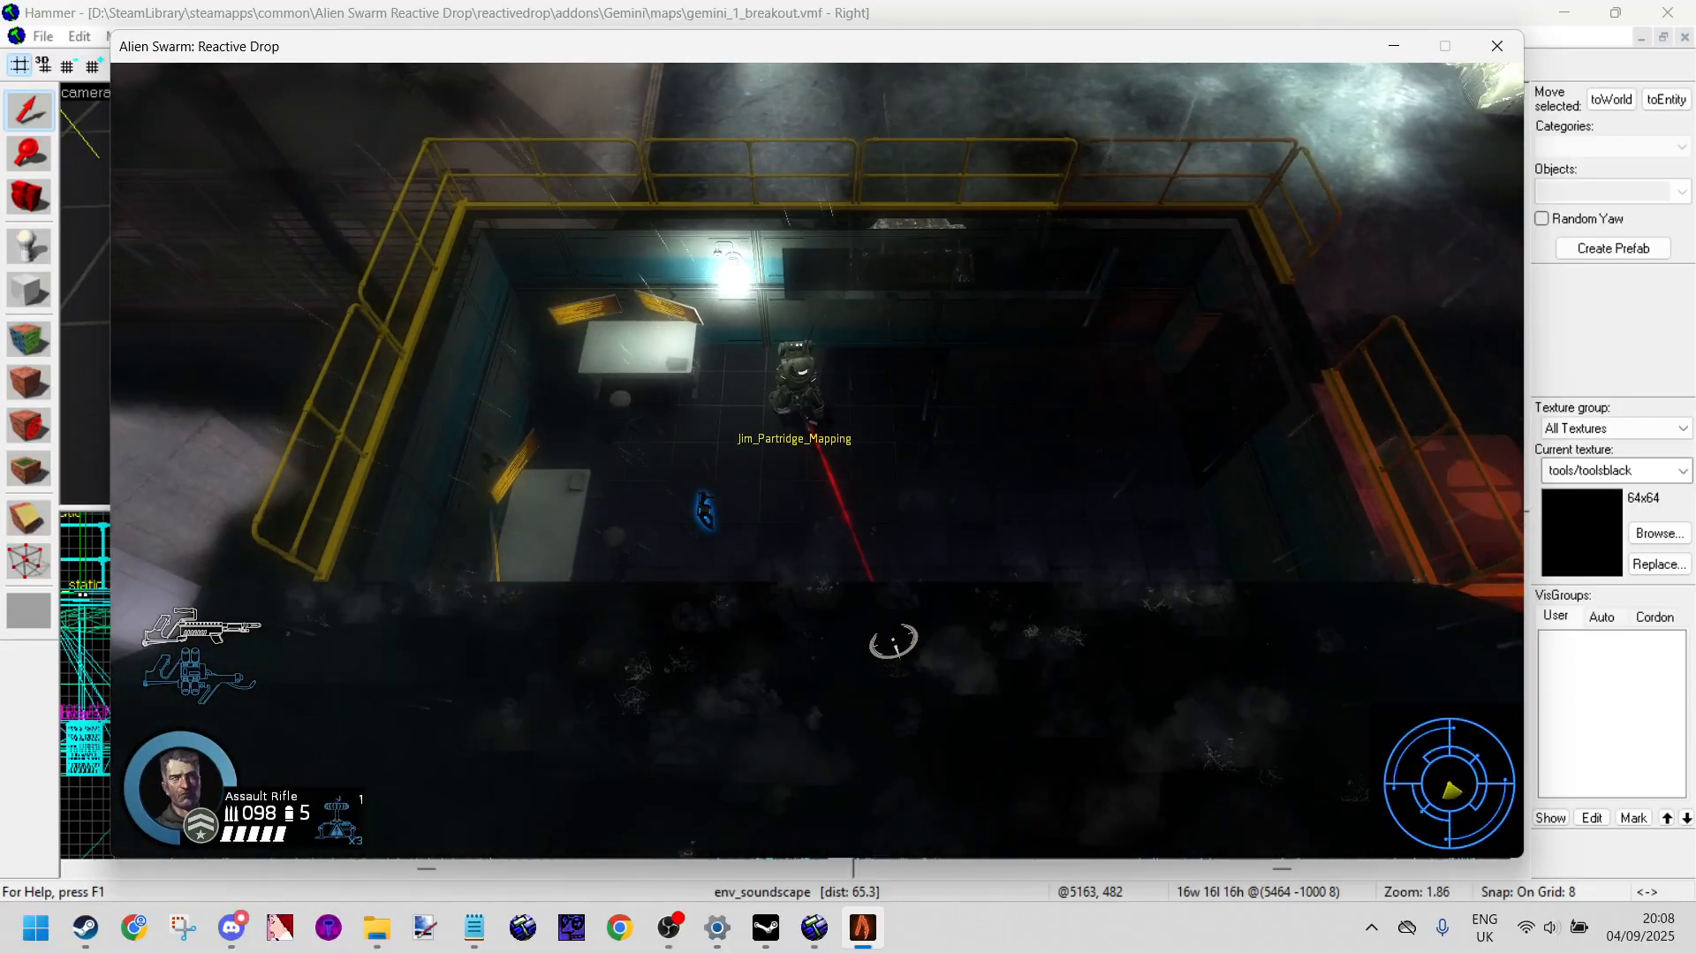
# Step: Move the marine between the desks and the doorway side of the room to examine the inside.rain ambience
pyautogui.press('d')
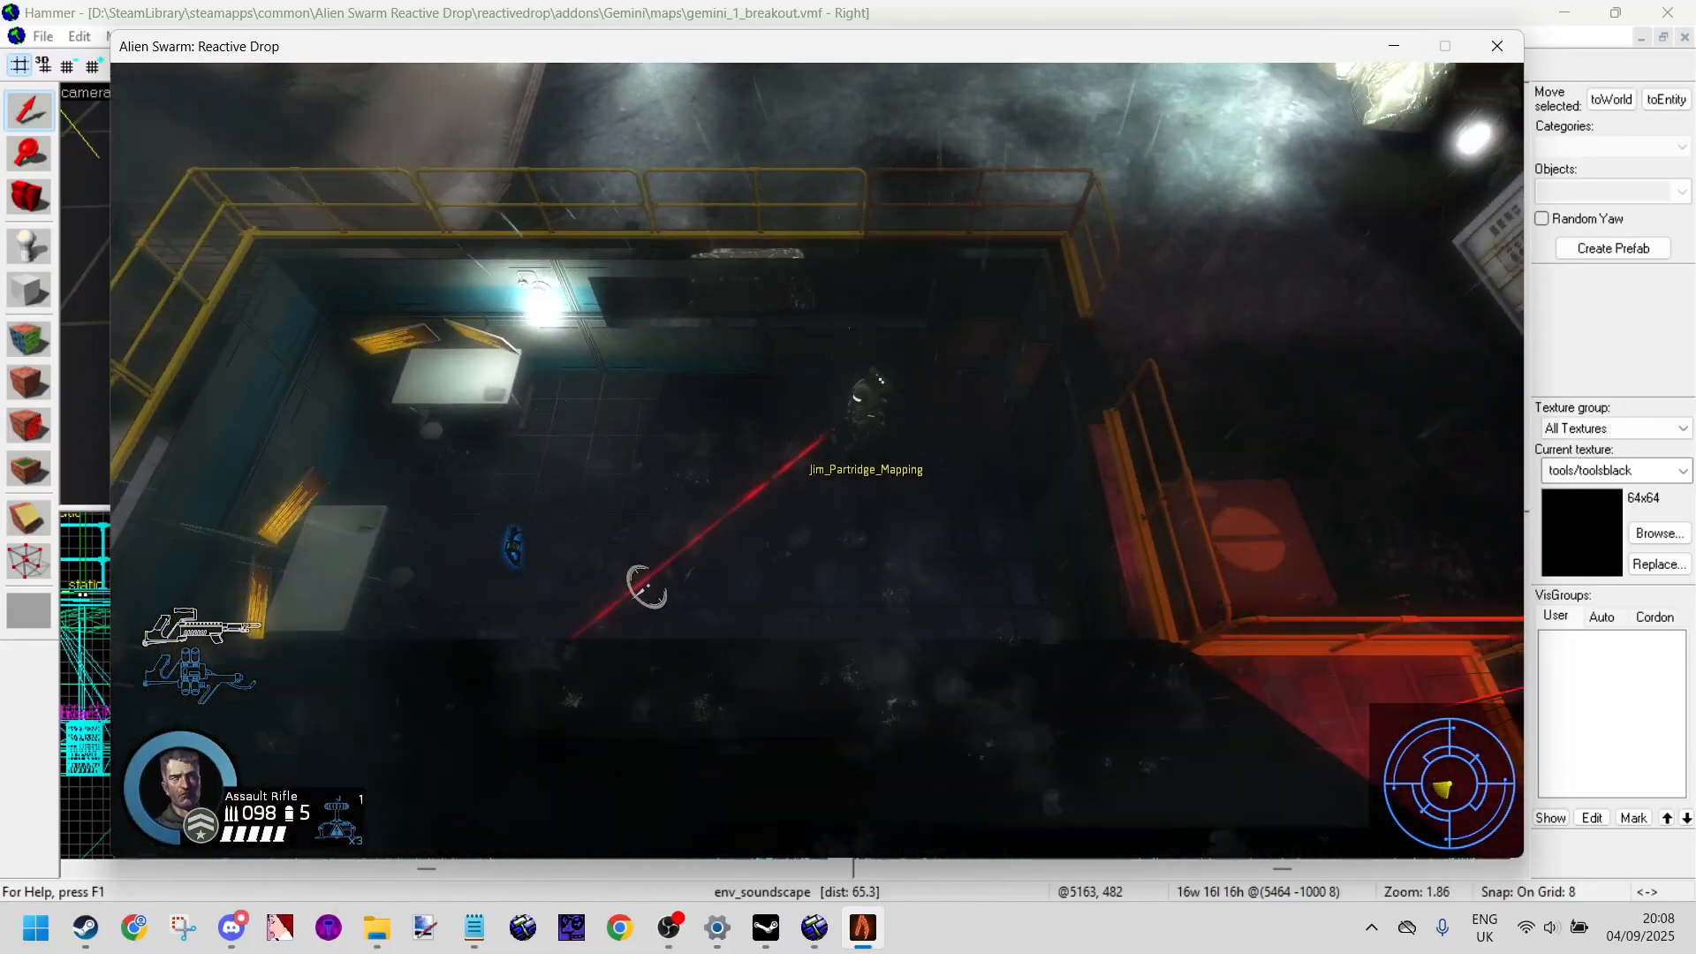
pyautogui.press('s')
pyautogui.press('a')
pyautogui.press('d')
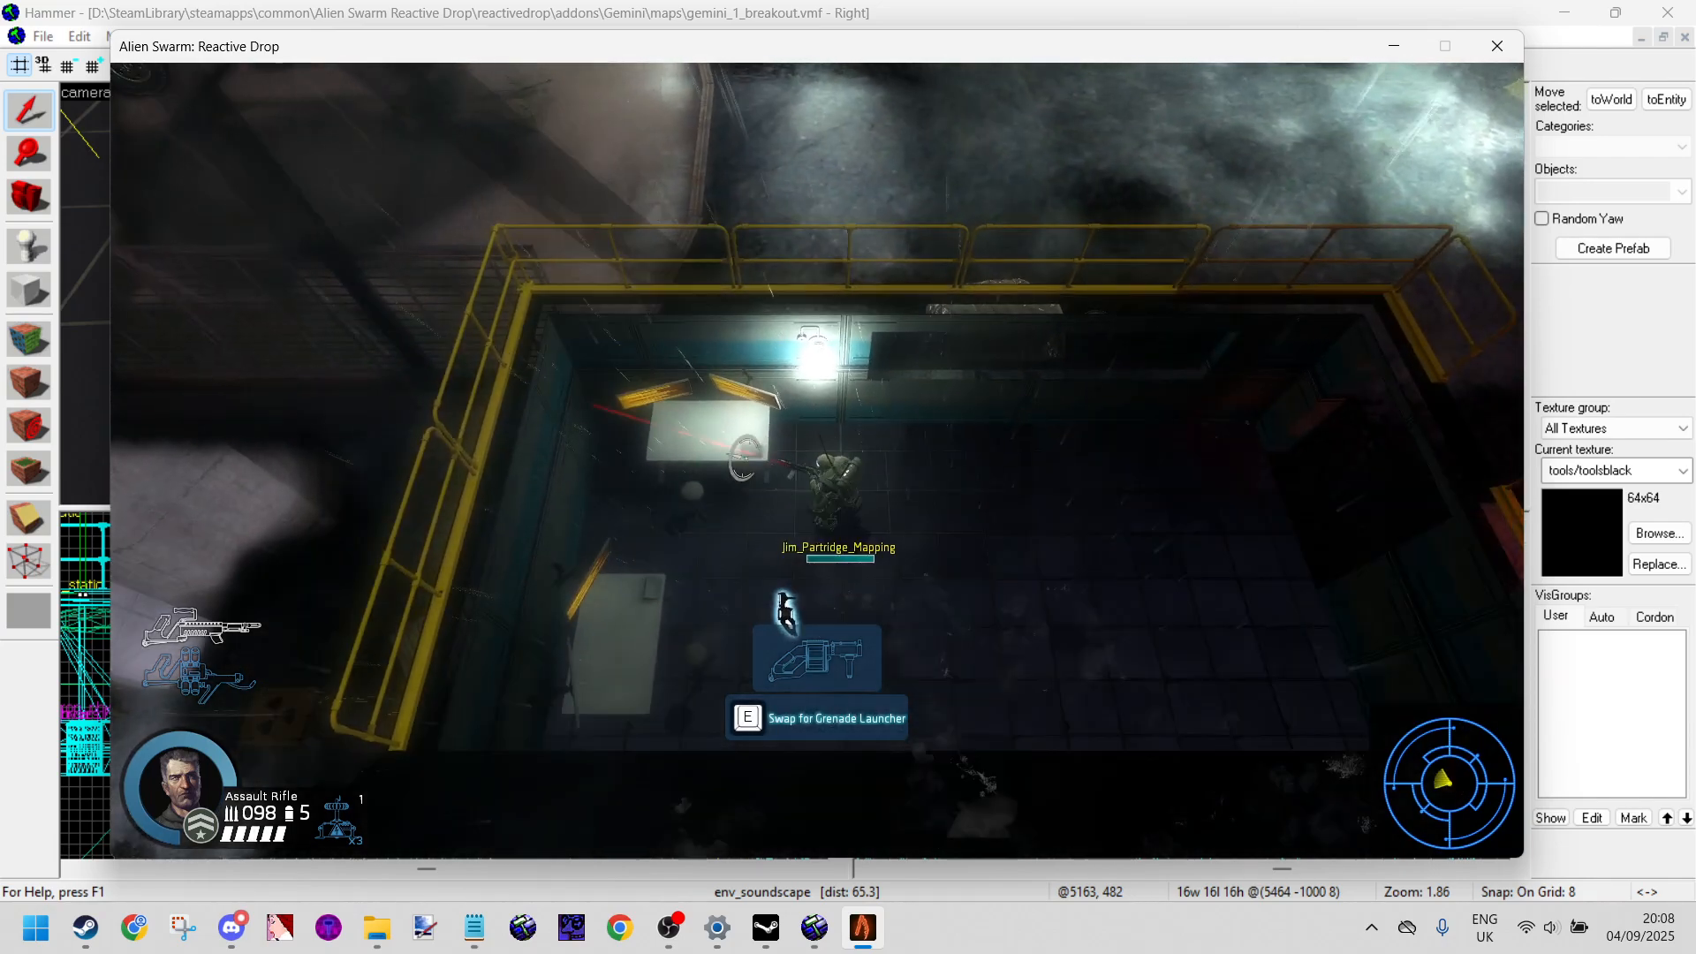
pyautogui.press('s')
pyautogui.press('w')
pyautogui.press('d')
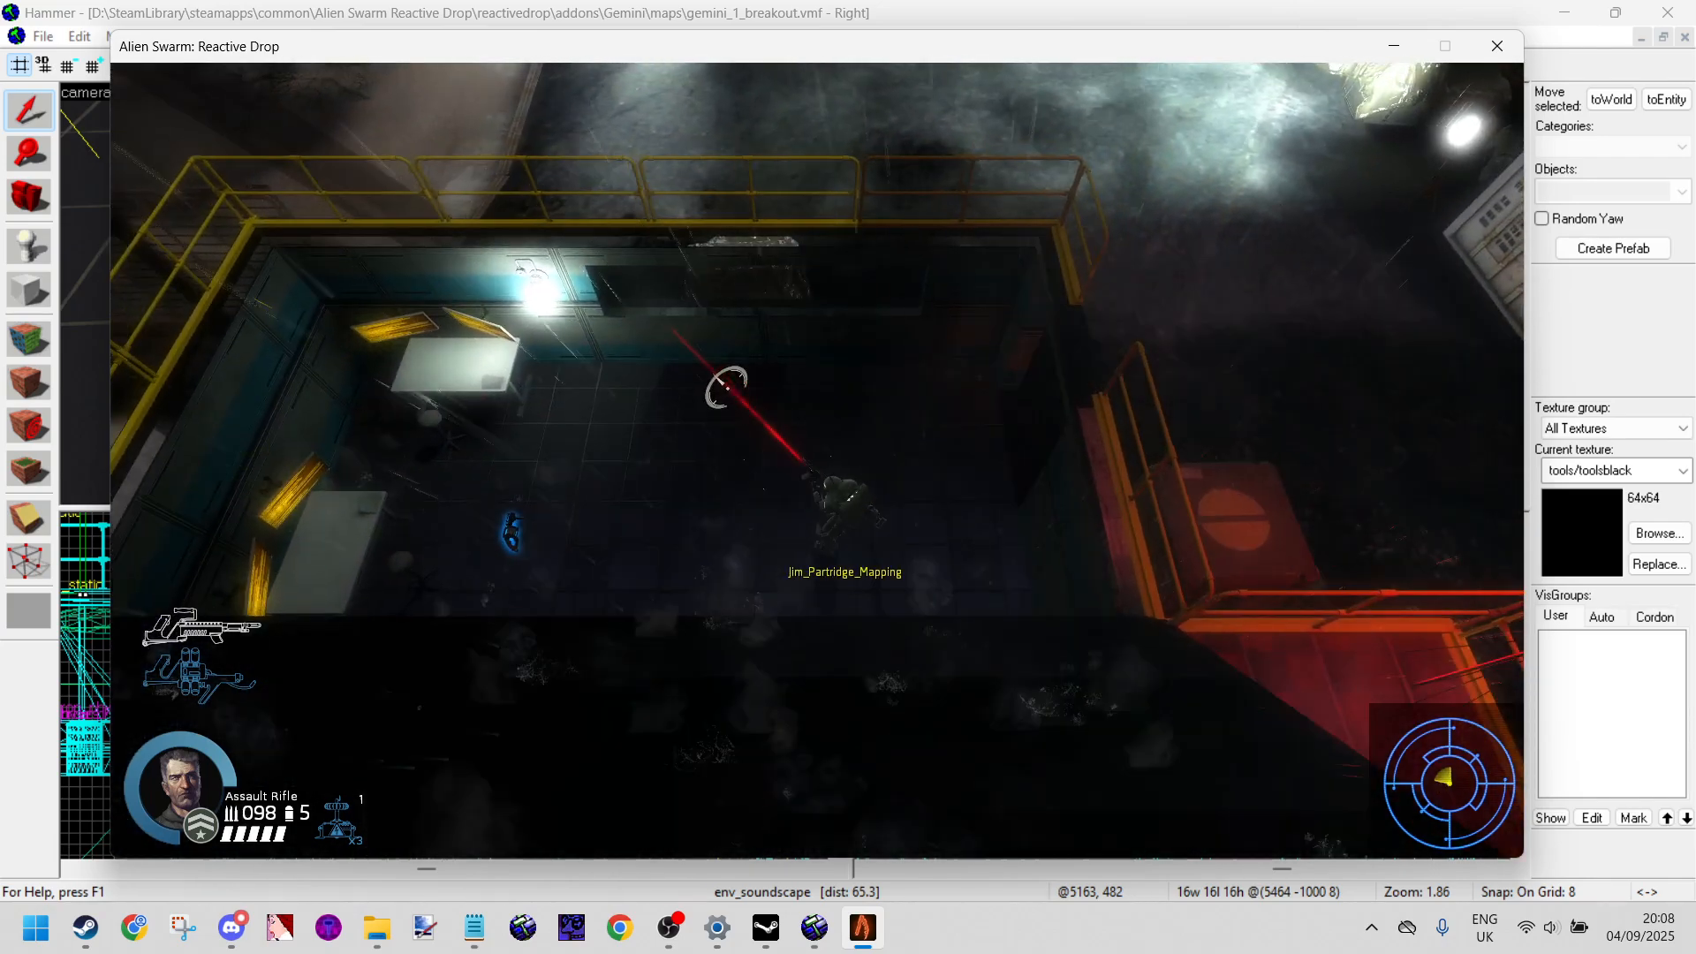
pyautogui.press('d')
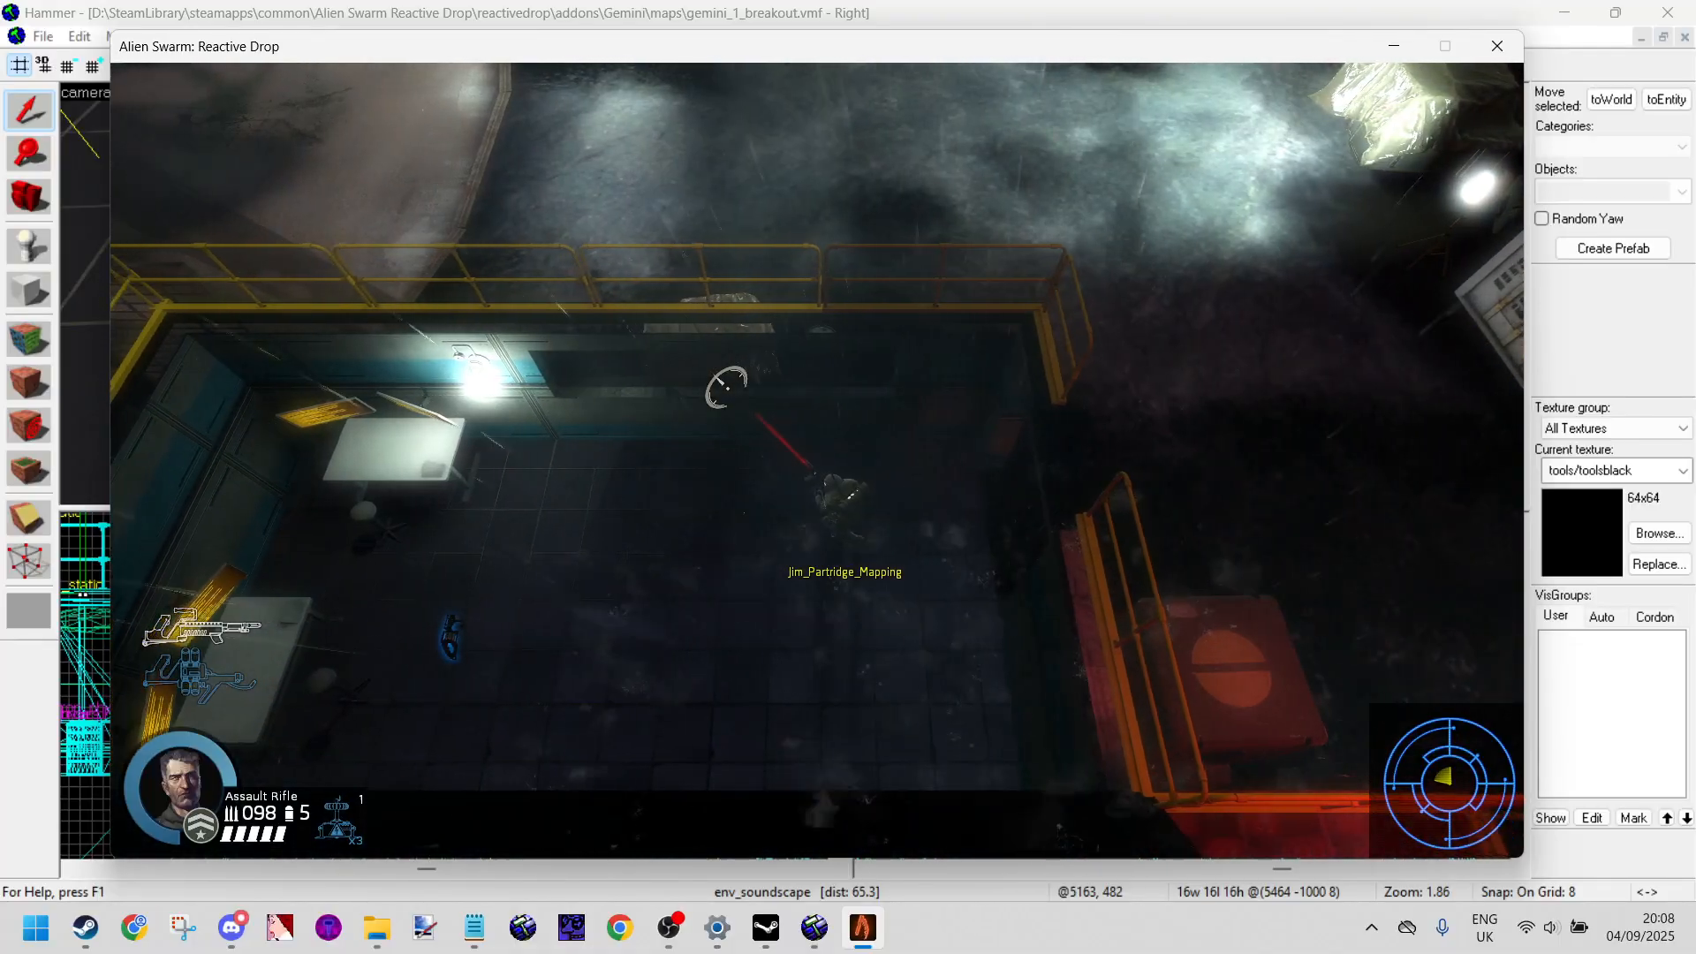
# Step: Walk the marine from the grenade launcher pickup to the room's entrance and back to compare the ambience in both places
pyautogui.press('a')
pyautogui.press('a')
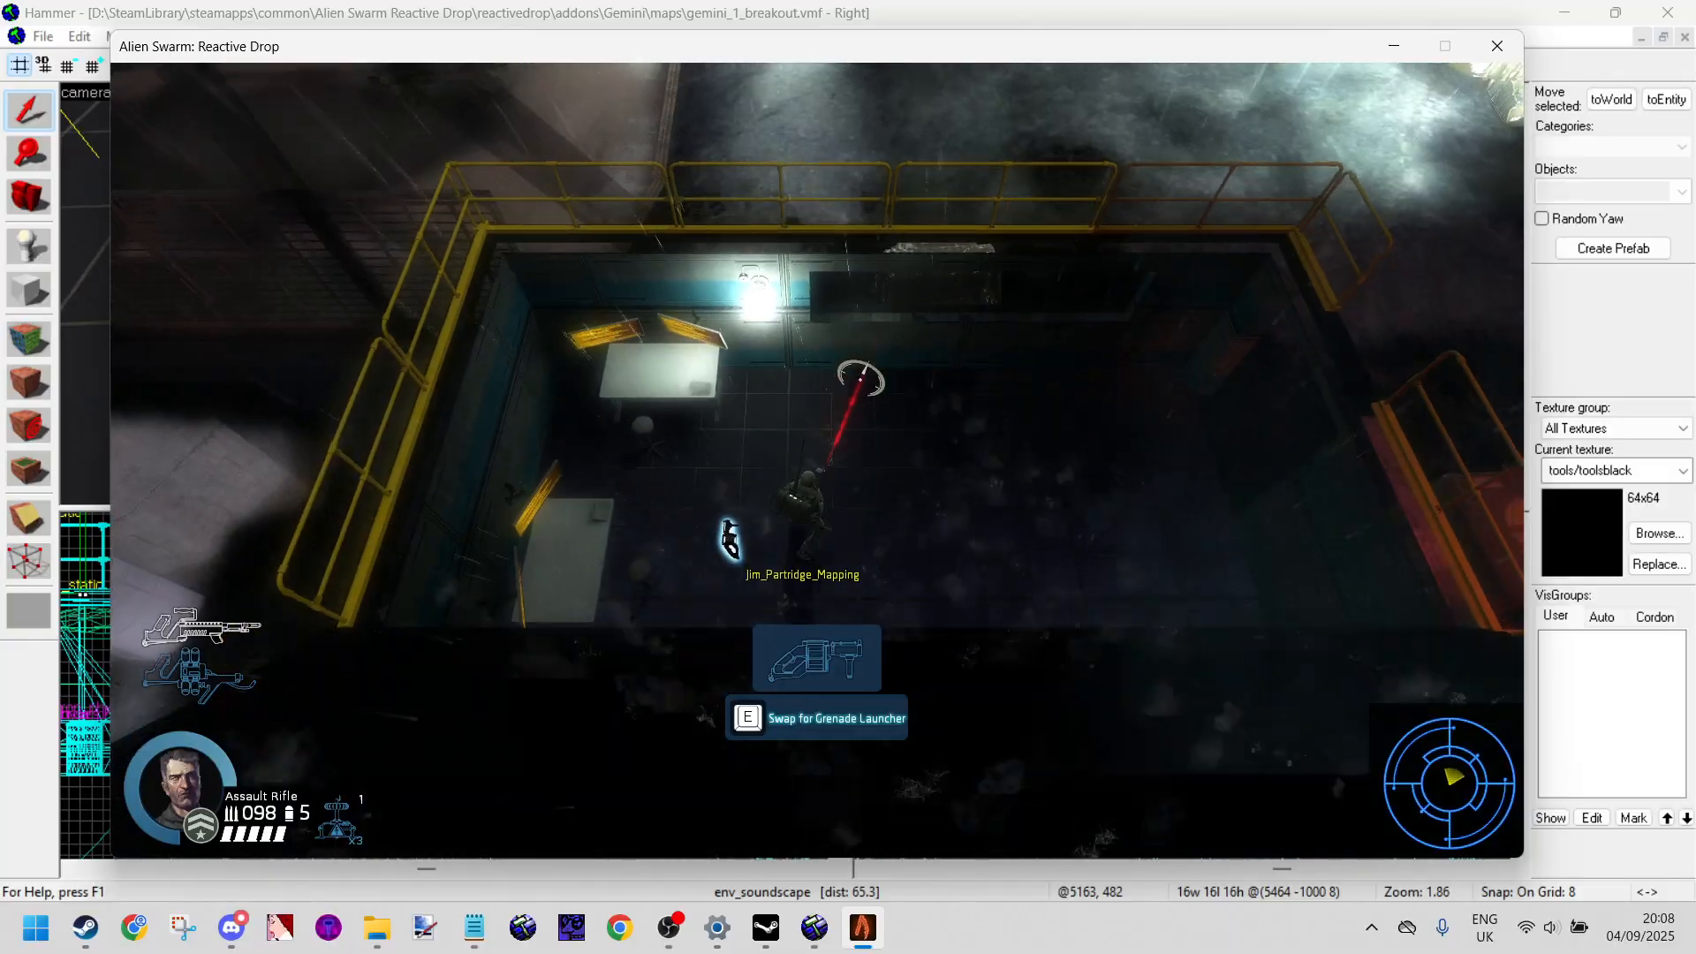
pyautogui.press('d')
pyautogui.press('w')
pyautogui.press('d')
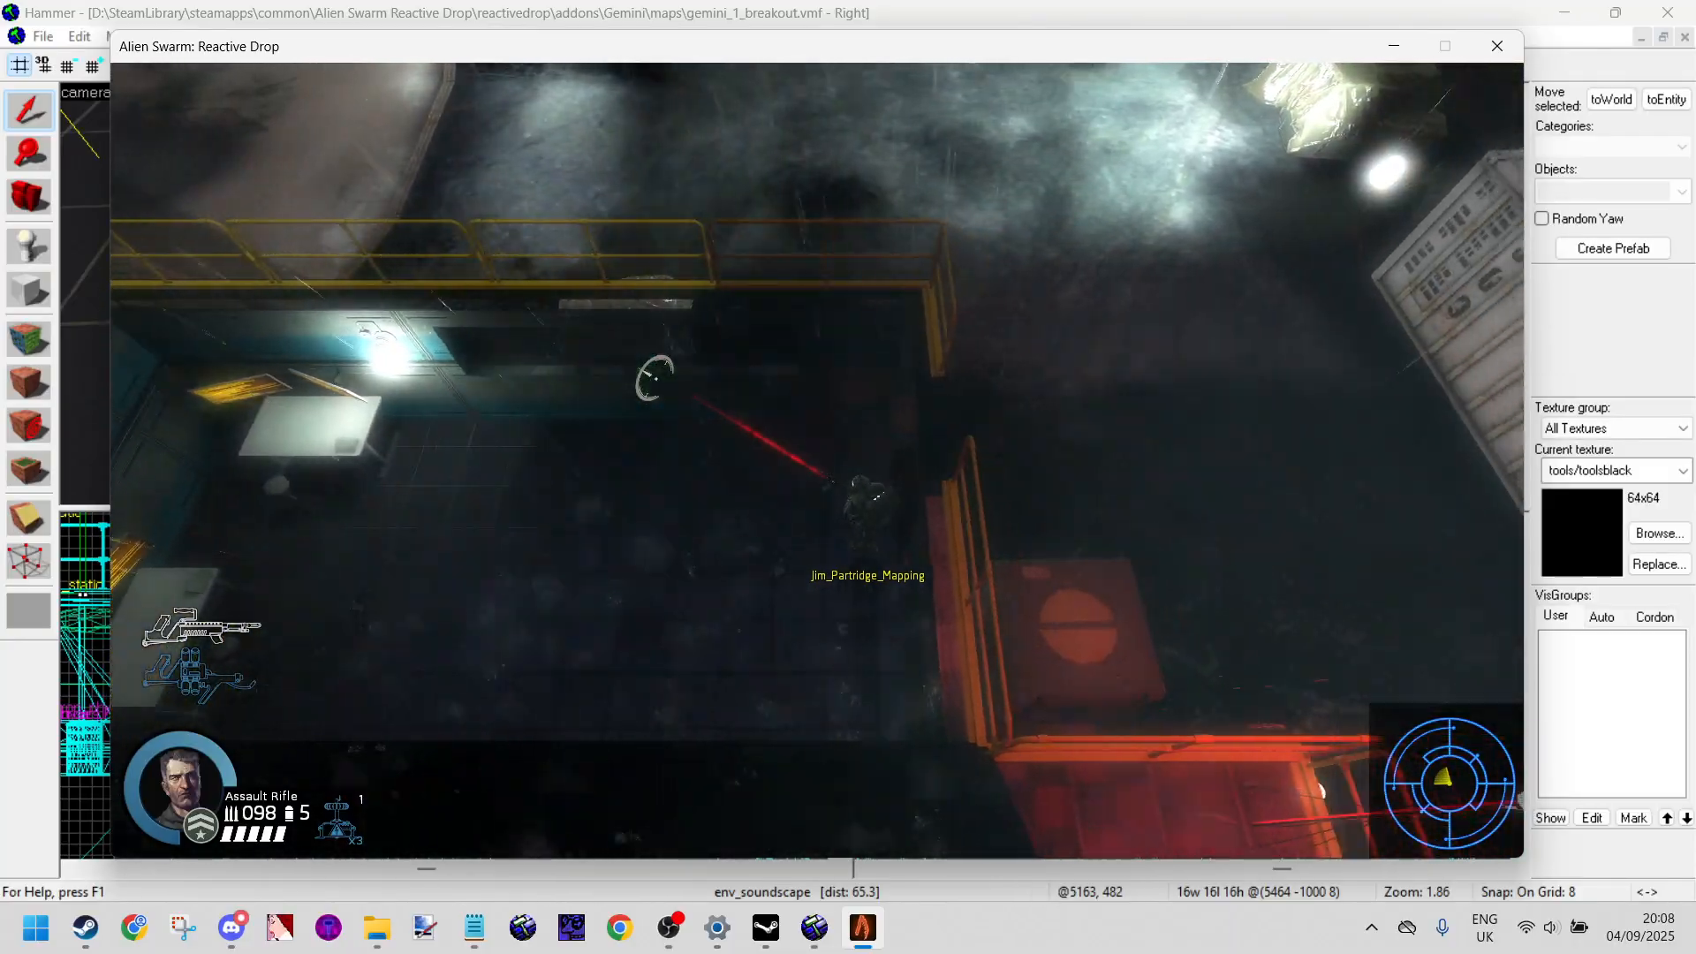
pyautogui.press('w')
pyautogui.press('s')
pyautogui.press('a')
pyautogui.press('a')
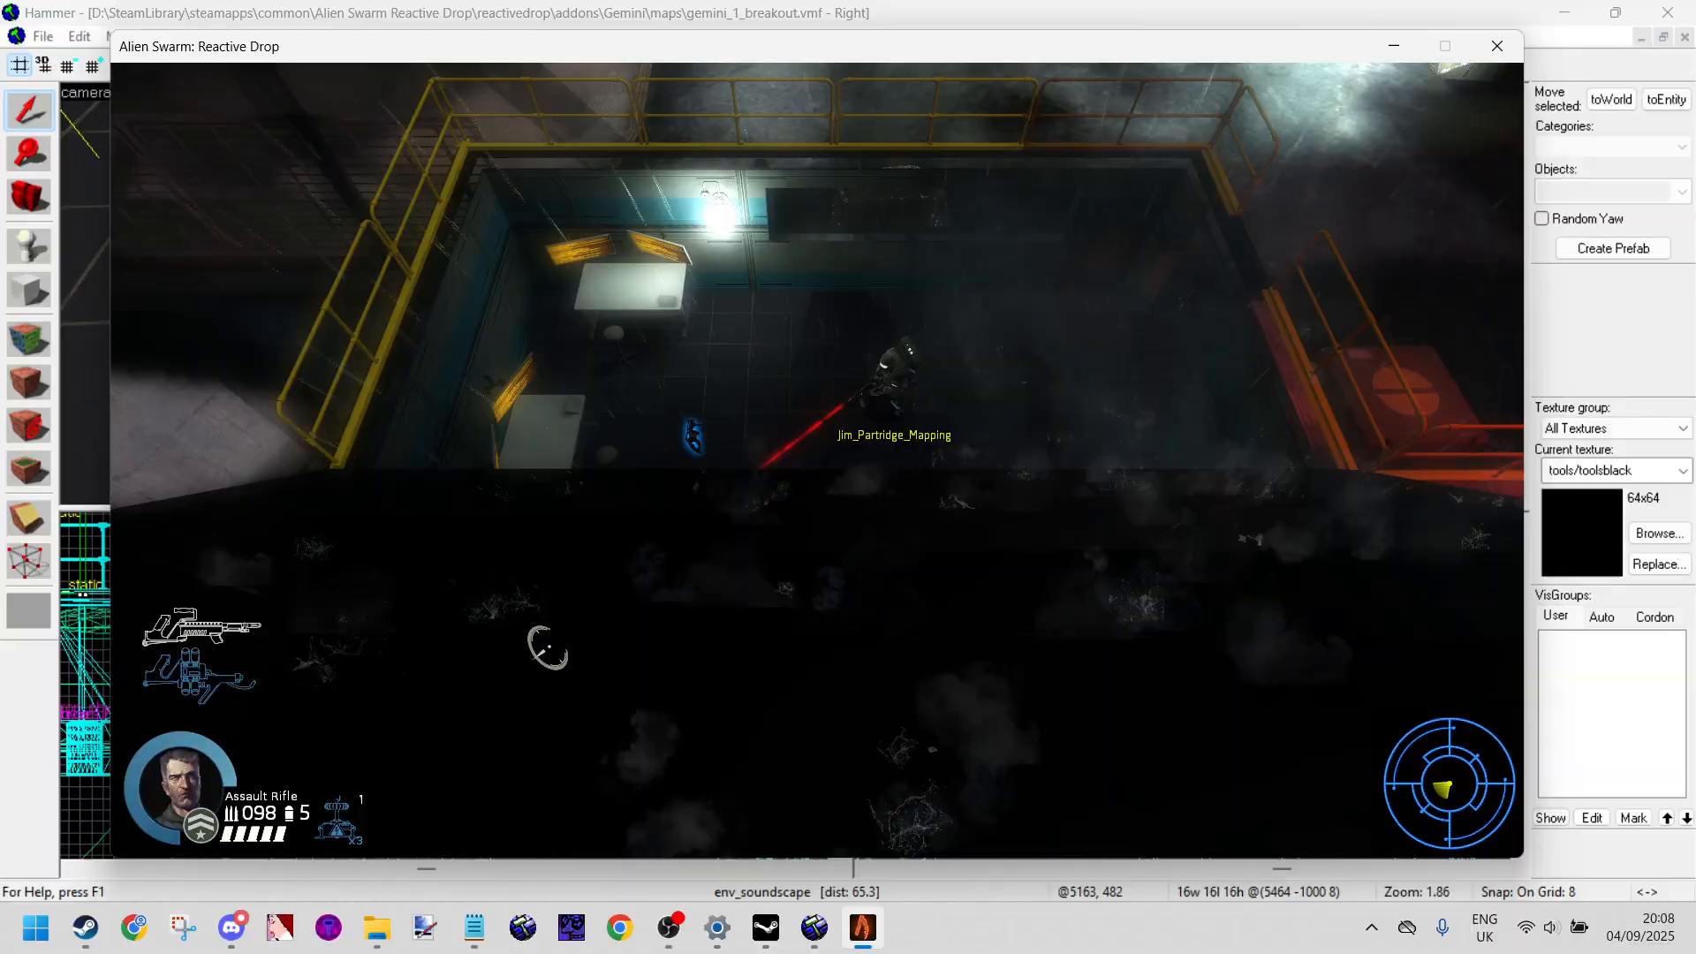
pyautogui.press('s')
pyautogui.press('w')
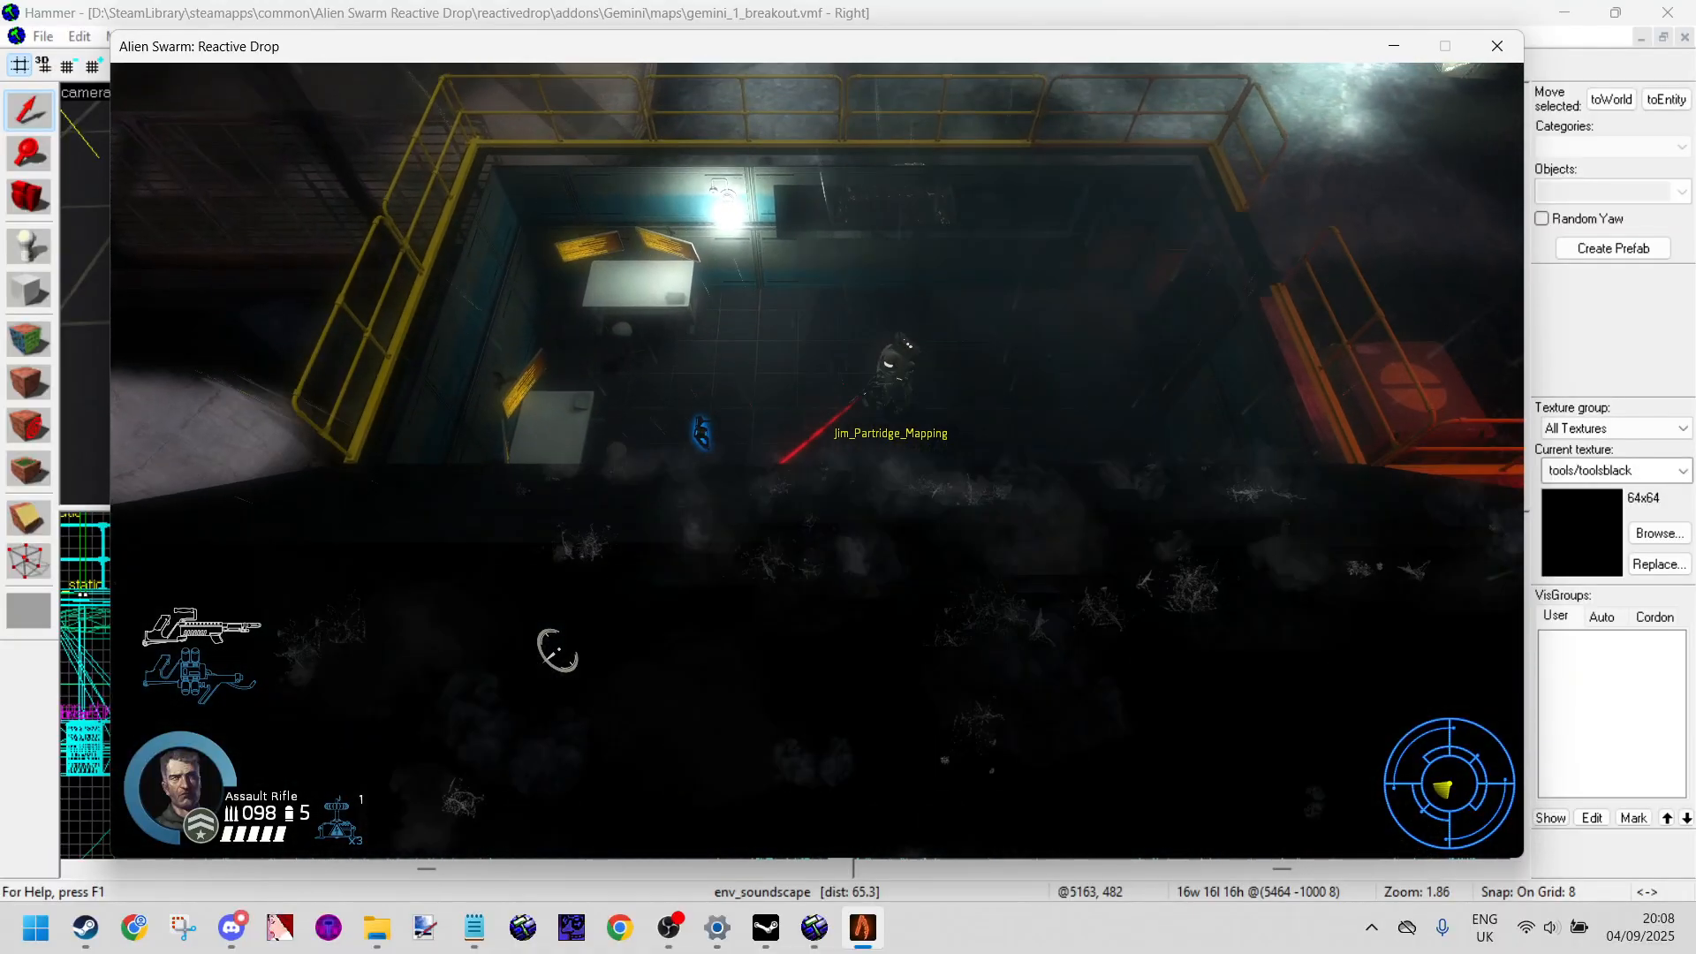
# Step: Move the marine around the indoor room and toward the red-crate side while listening to the inside.rain ambience
pyautogui.press('w')
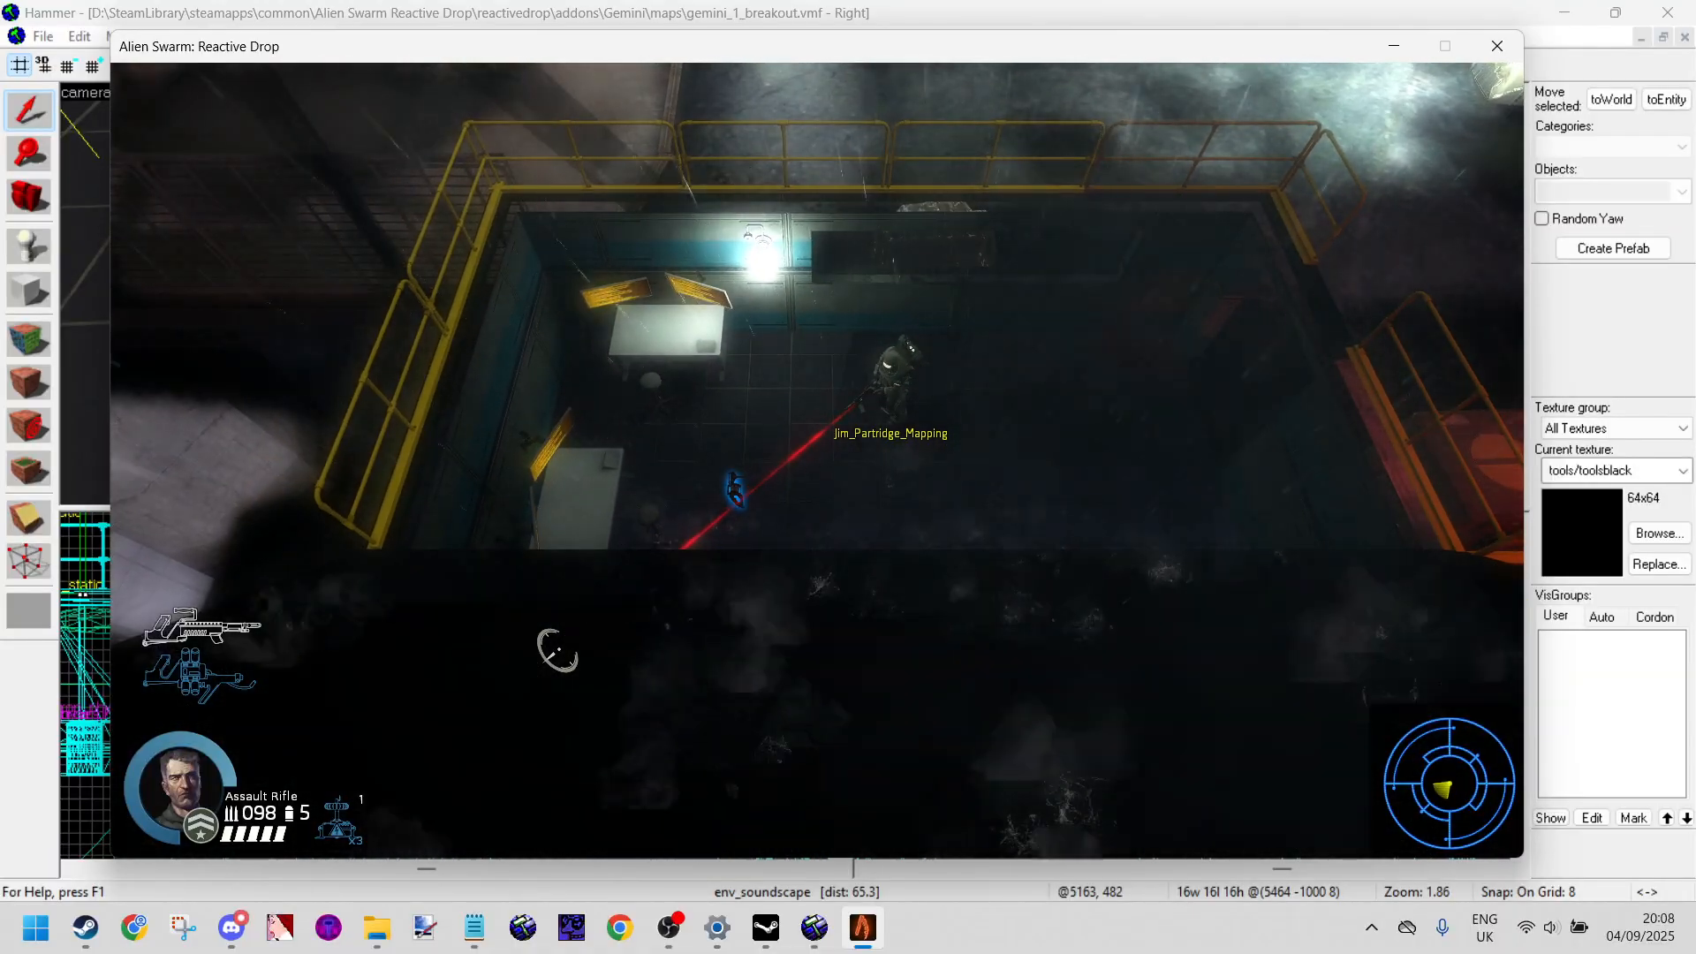
pyautogui.press('s')
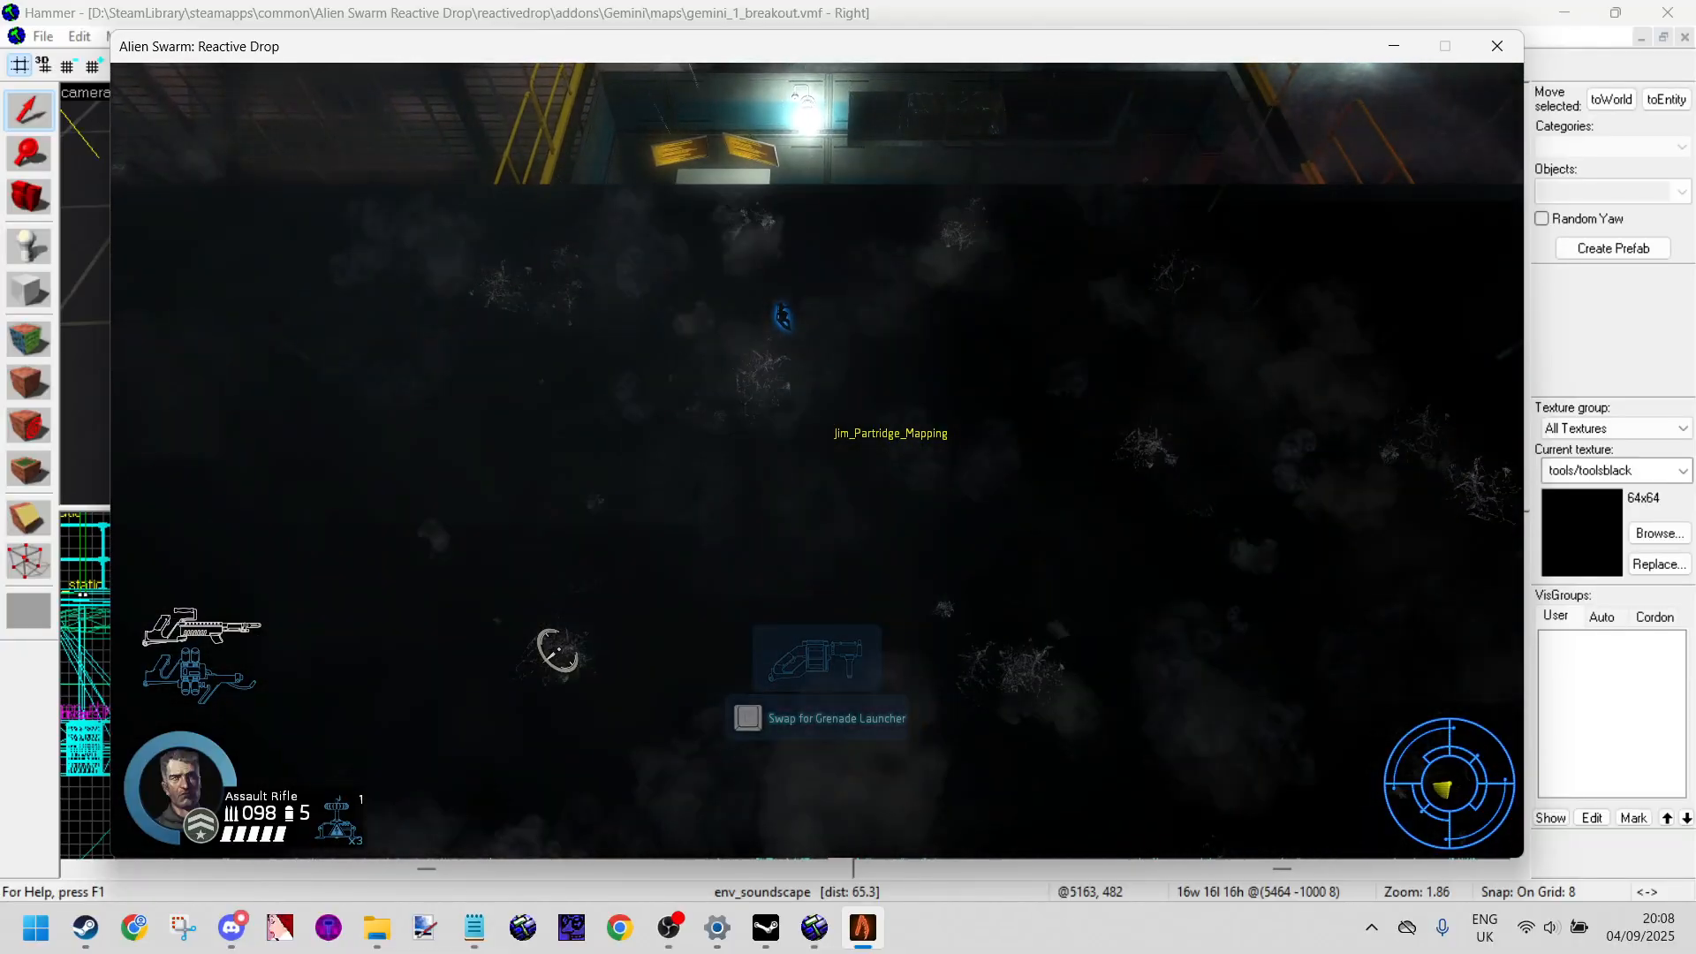
pyautogui.press('w')
pyautogui.press('d')
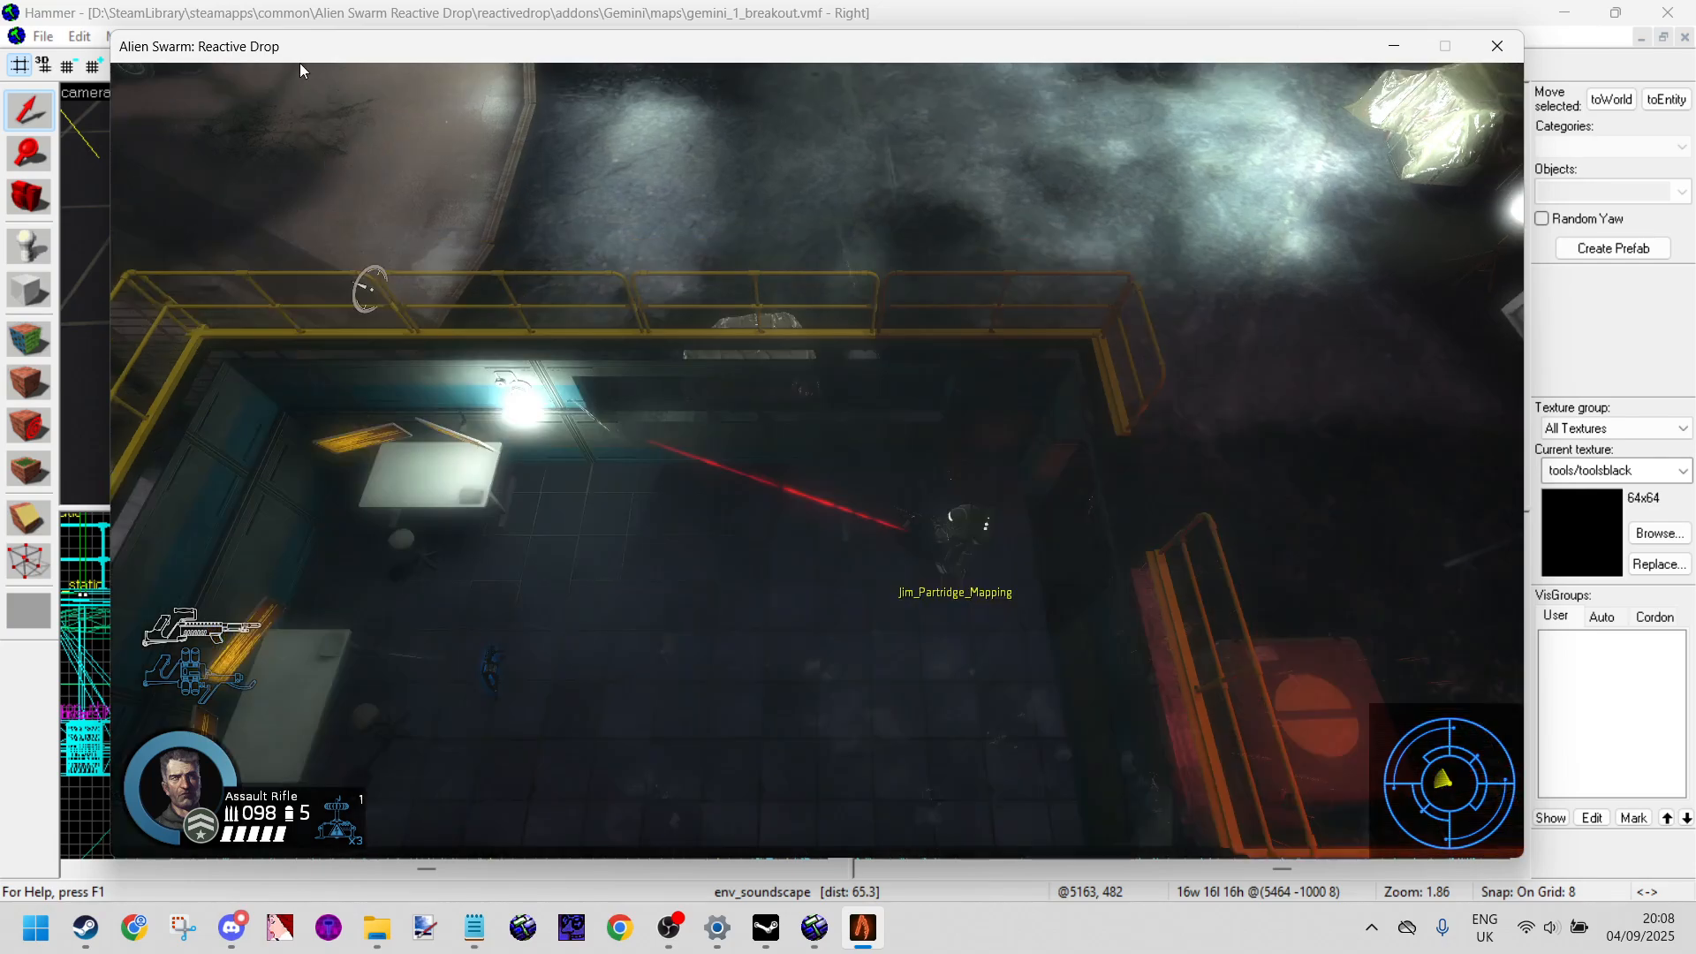
# Step: Switch back to Hammer and select the outdoor env_soundscape outside the railed building's doorway
pyautogui.press('Escape')
pyautogui.click(385, 14)
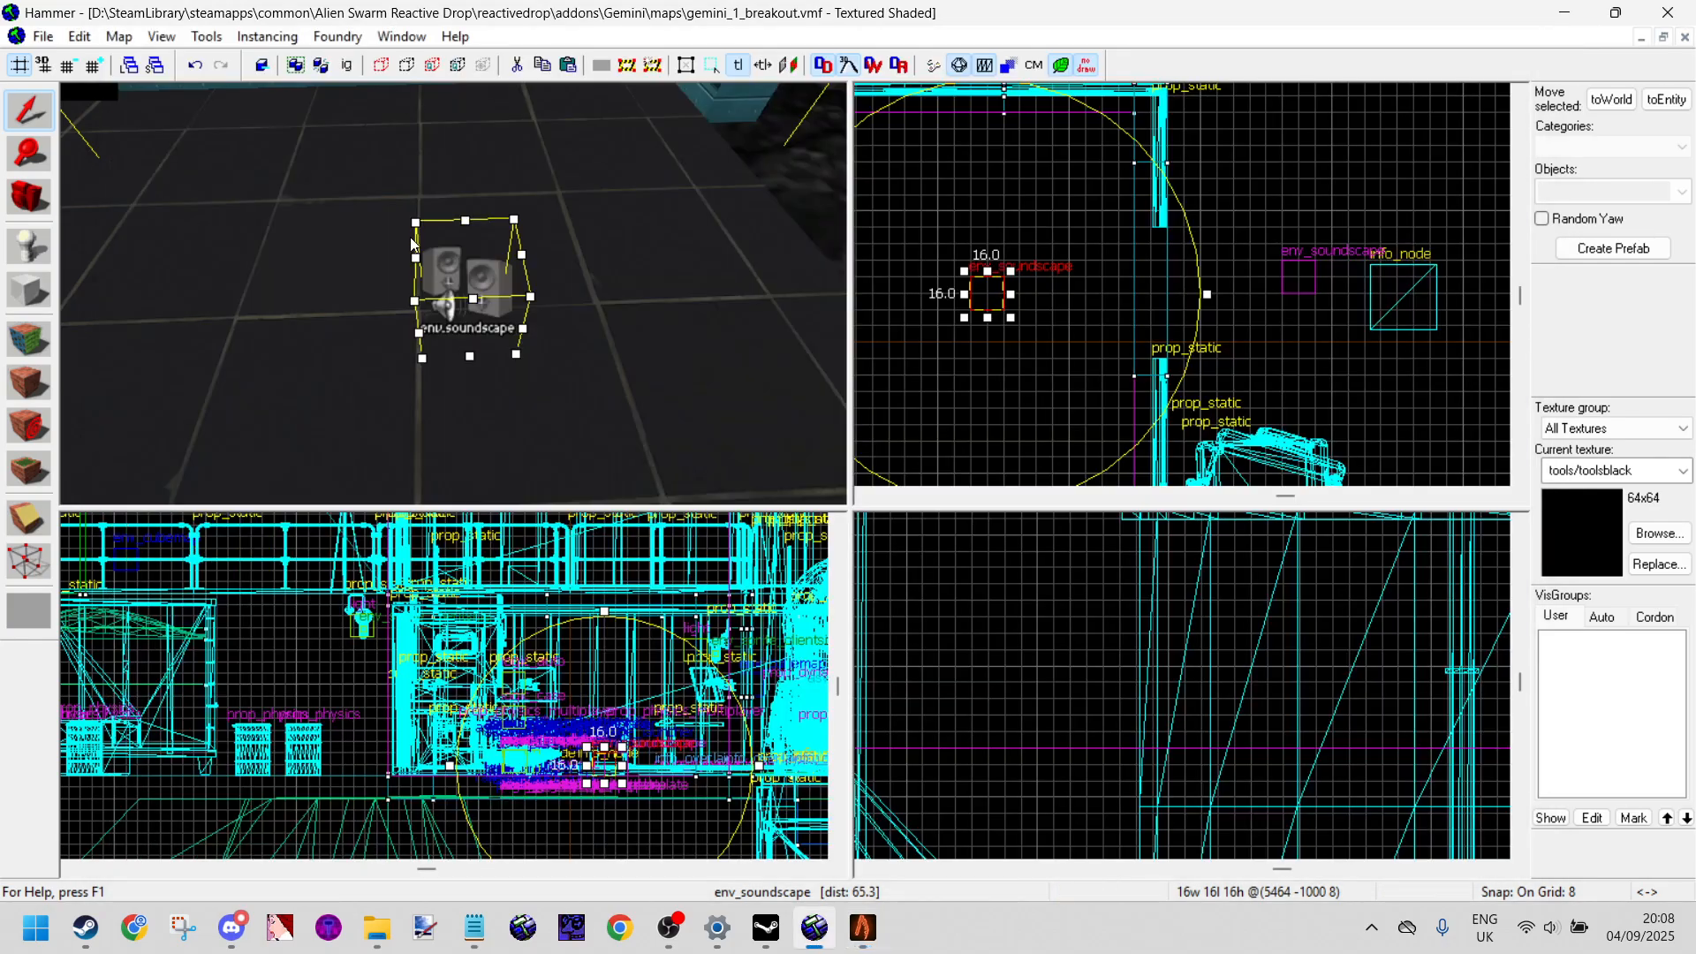
pyautogui.press('s')
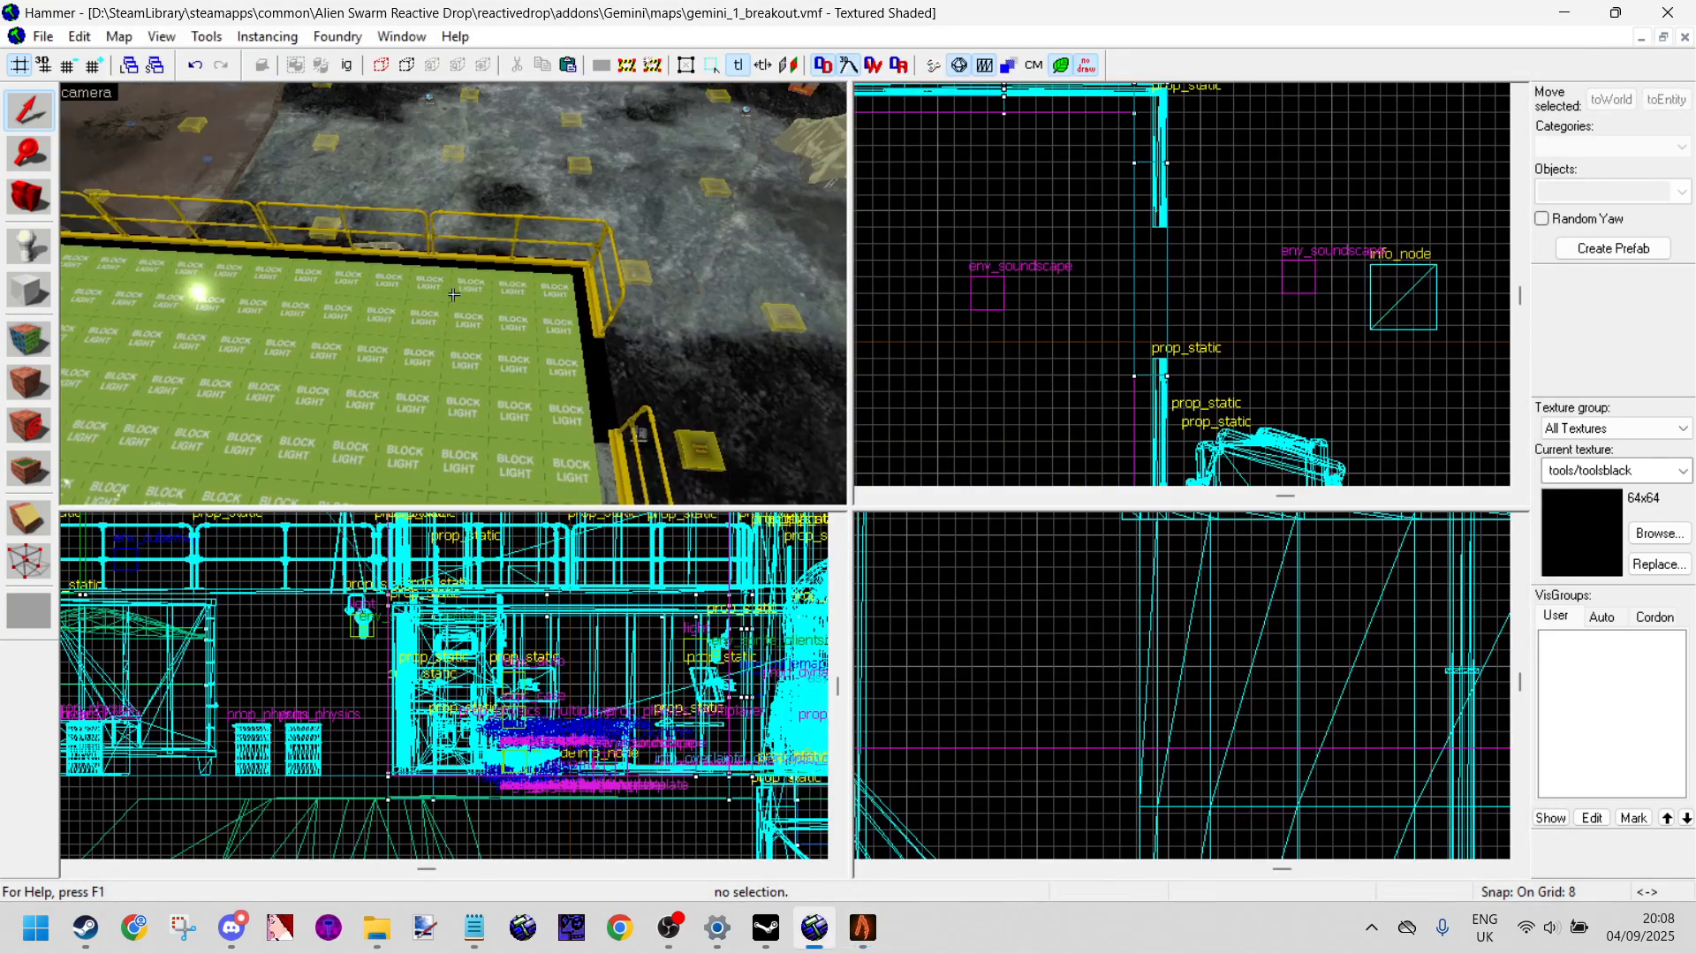
pyautogui.press('s')
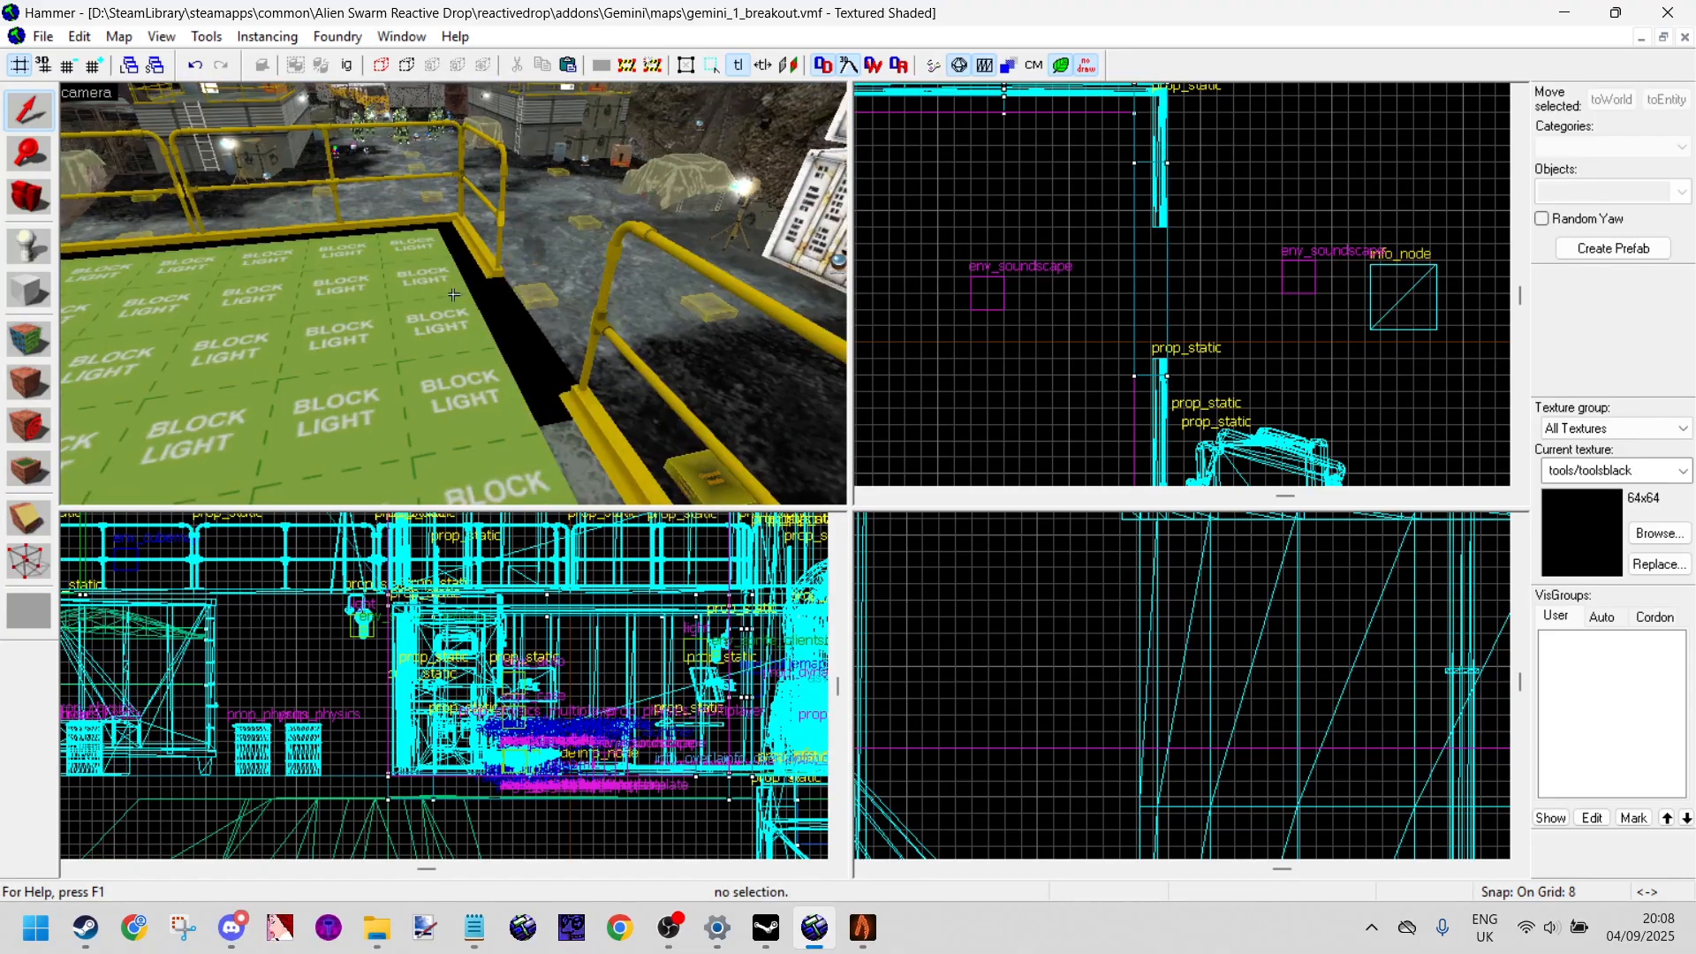
pyautogui.press('w')
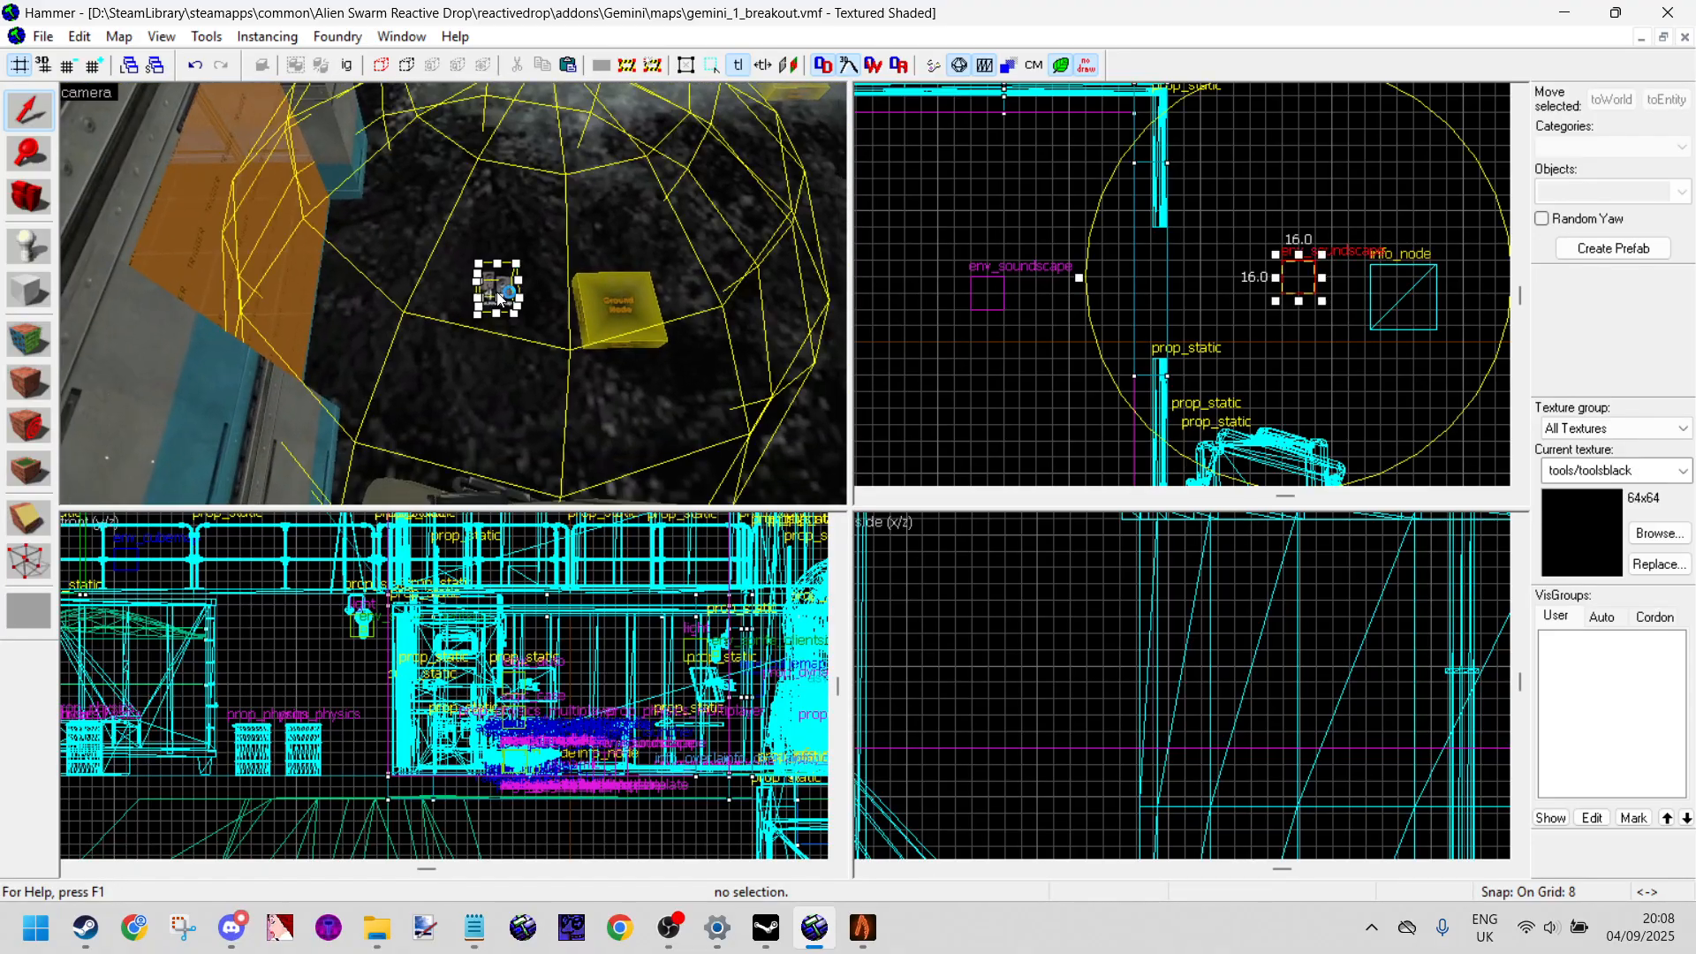
# Step: Select the env_soundscape on the floor inside the railed building to show its radius
pyautogui.press('s')
pyautogui.press('w')
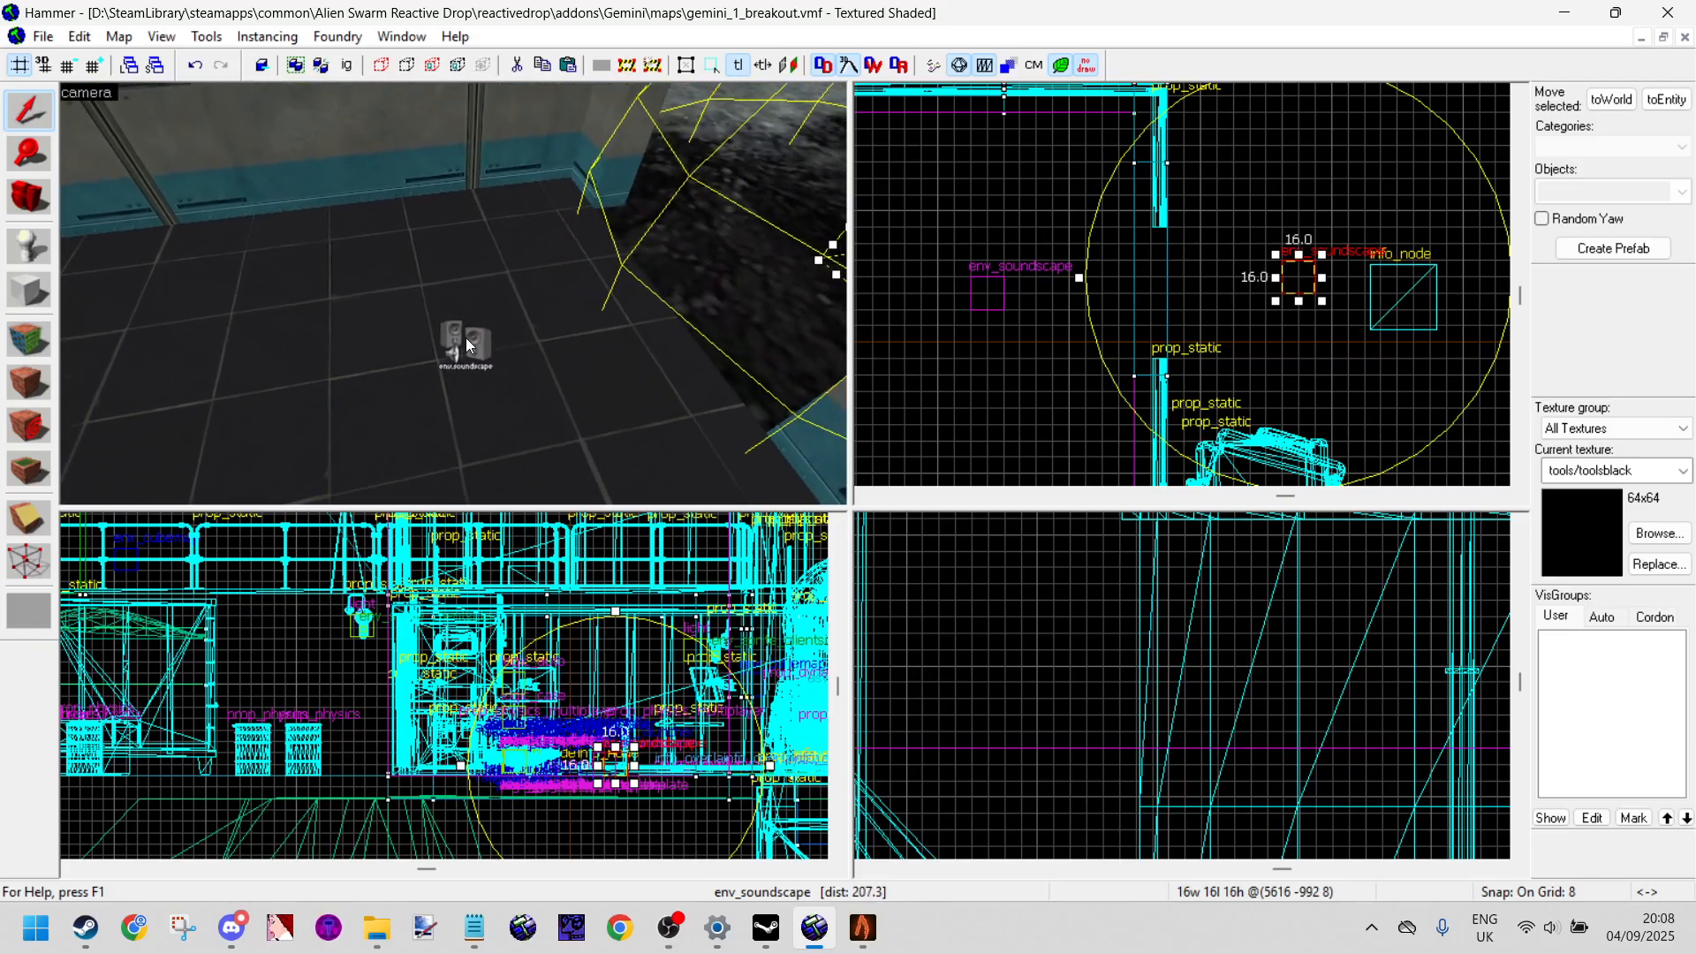
pyautogui.press('z')
pyautogui.press('w')
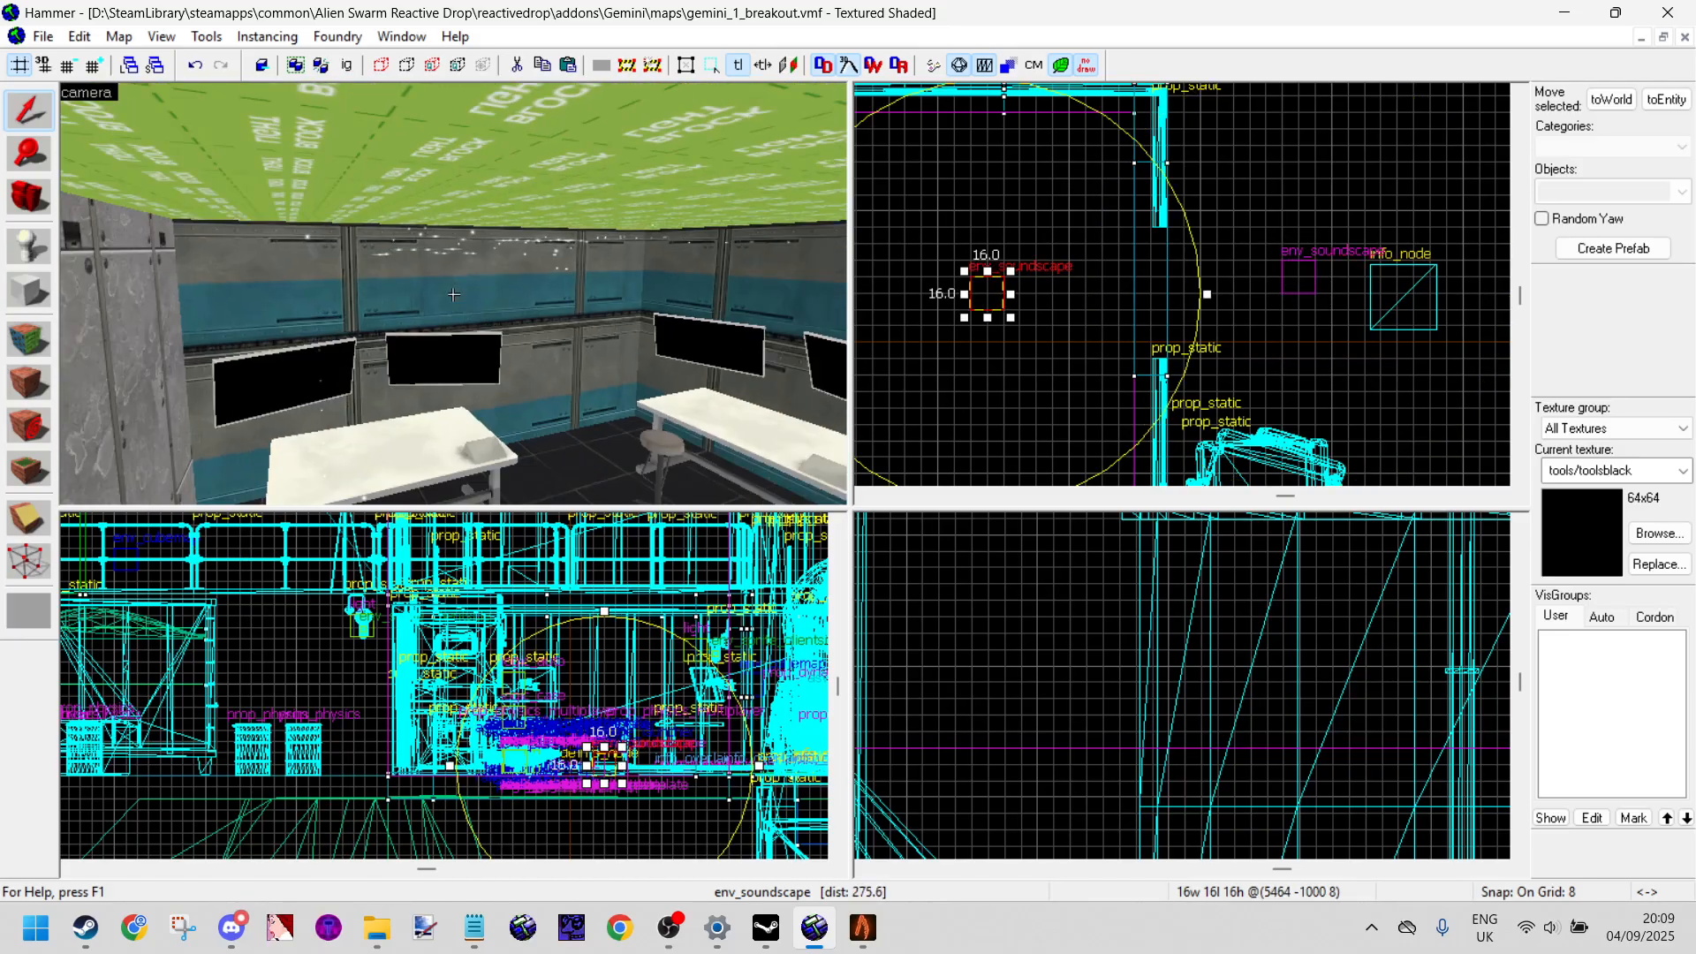
# Step: Examine the indoor env_soundscape's radius sphere against the room's walls and doorway, and look over the yard outside
pyautogui.press('w')
pyautogui.press('s')
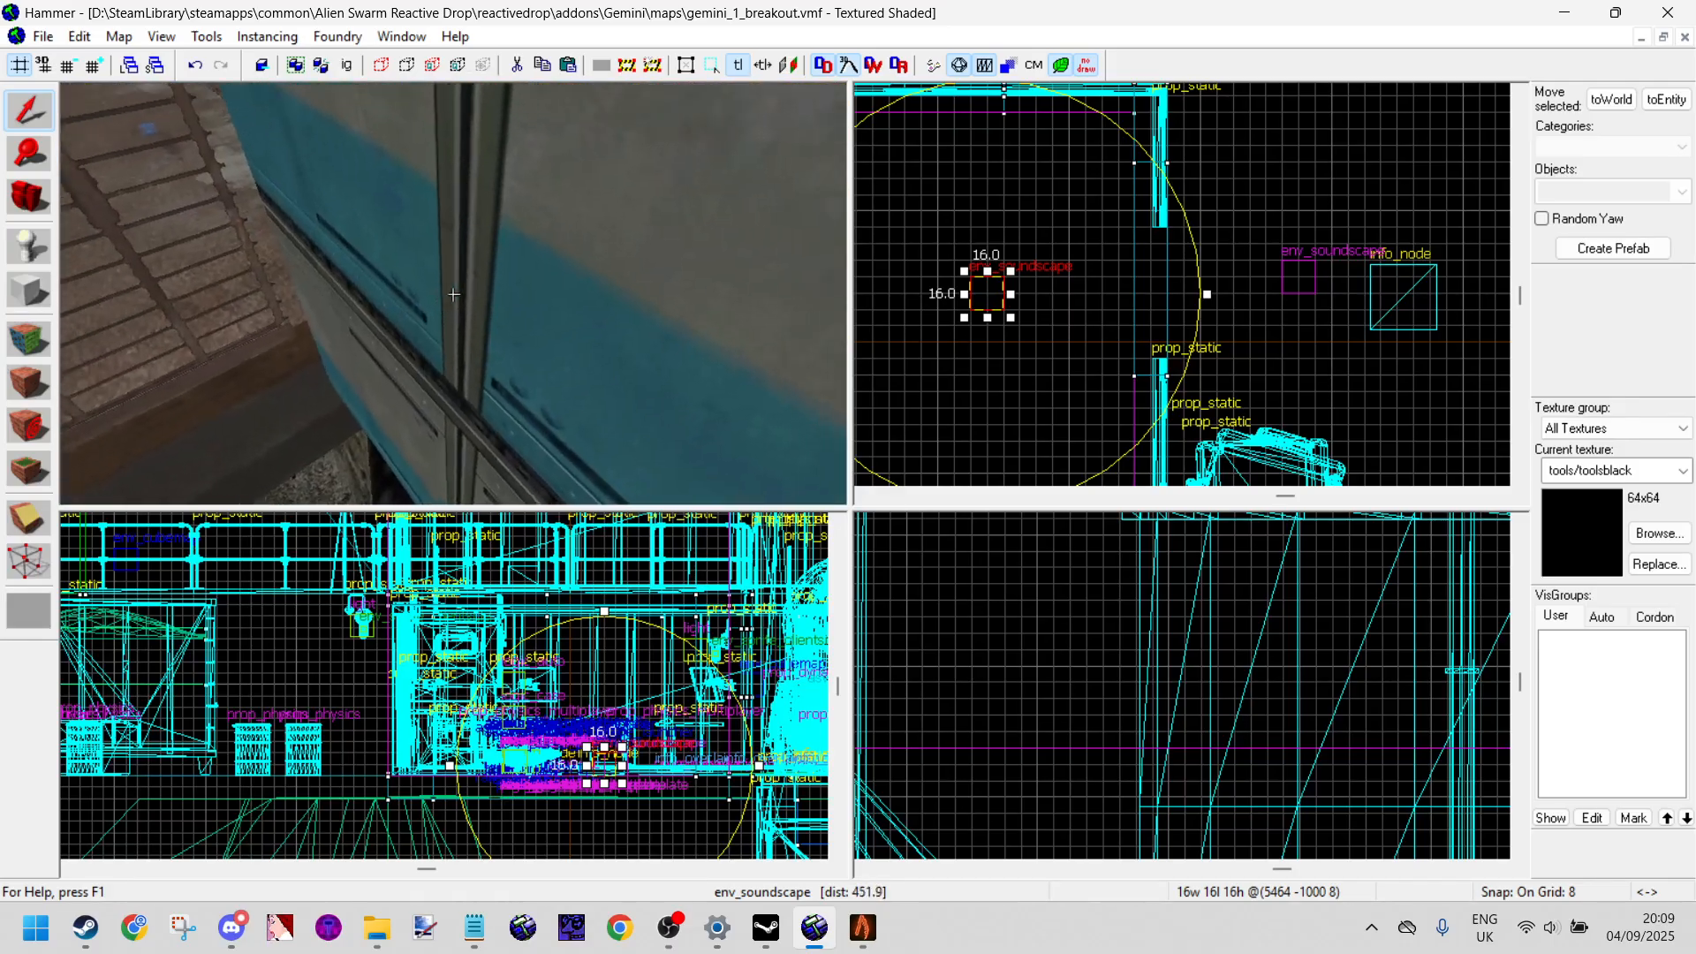
pyautogui.press('w')
pyautogui.press('s')
pyautogui.press('w')
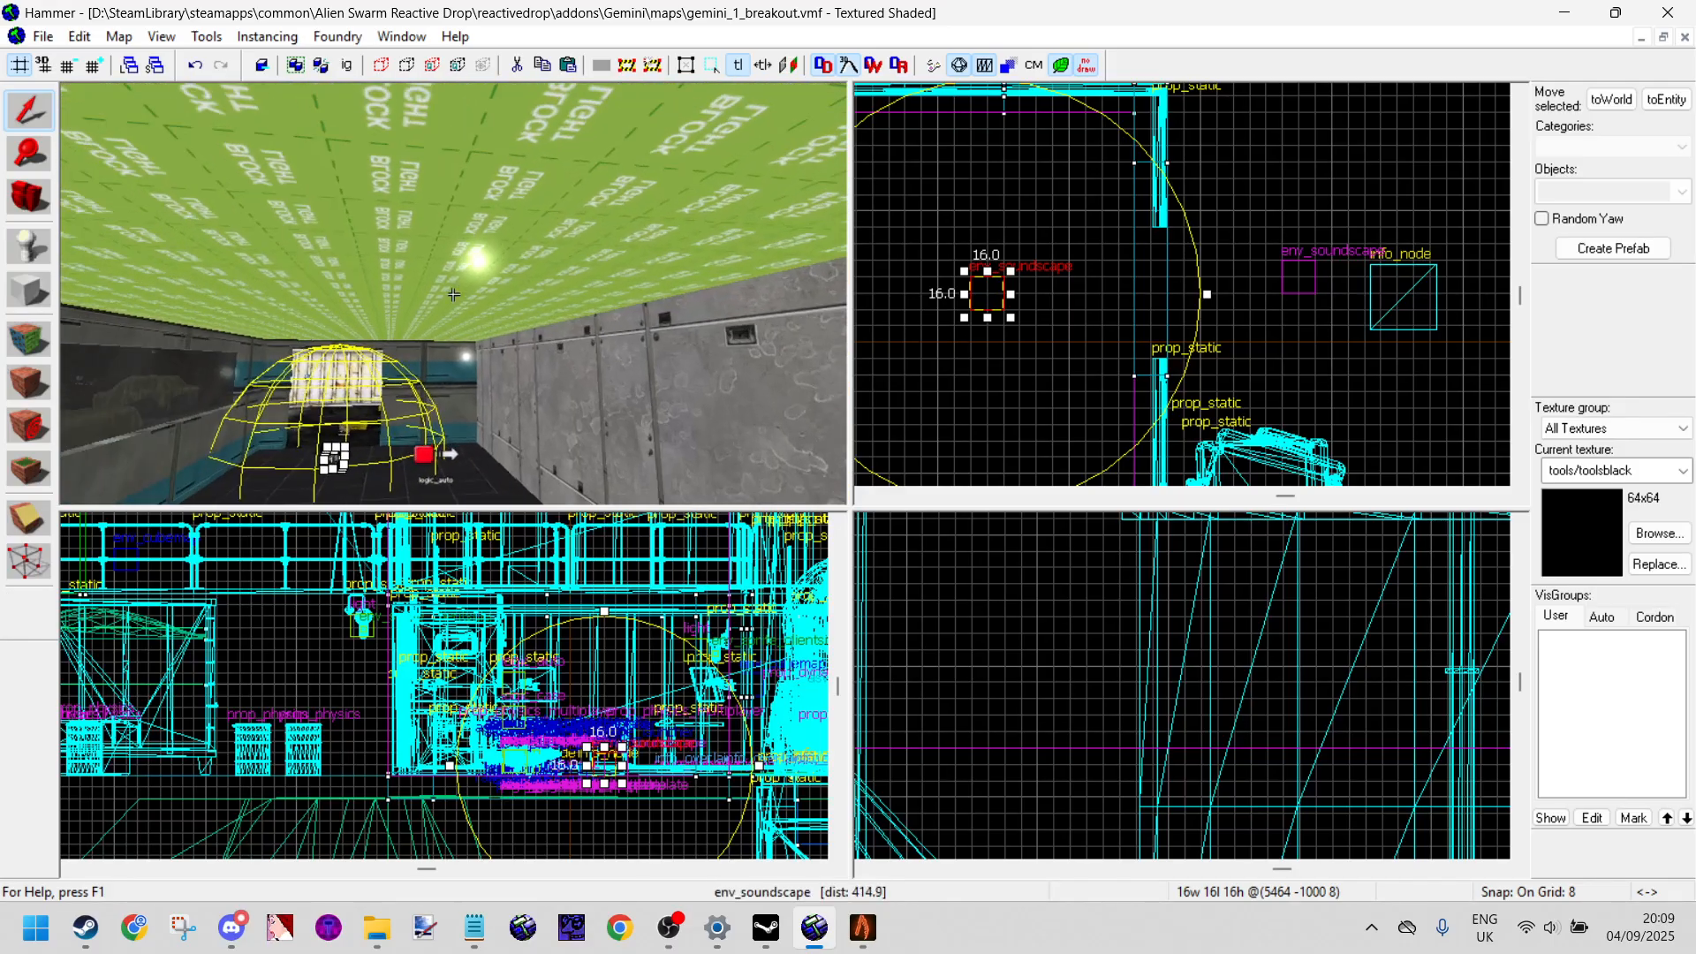
pyautogui.press('w')
pyautogui.press('s')
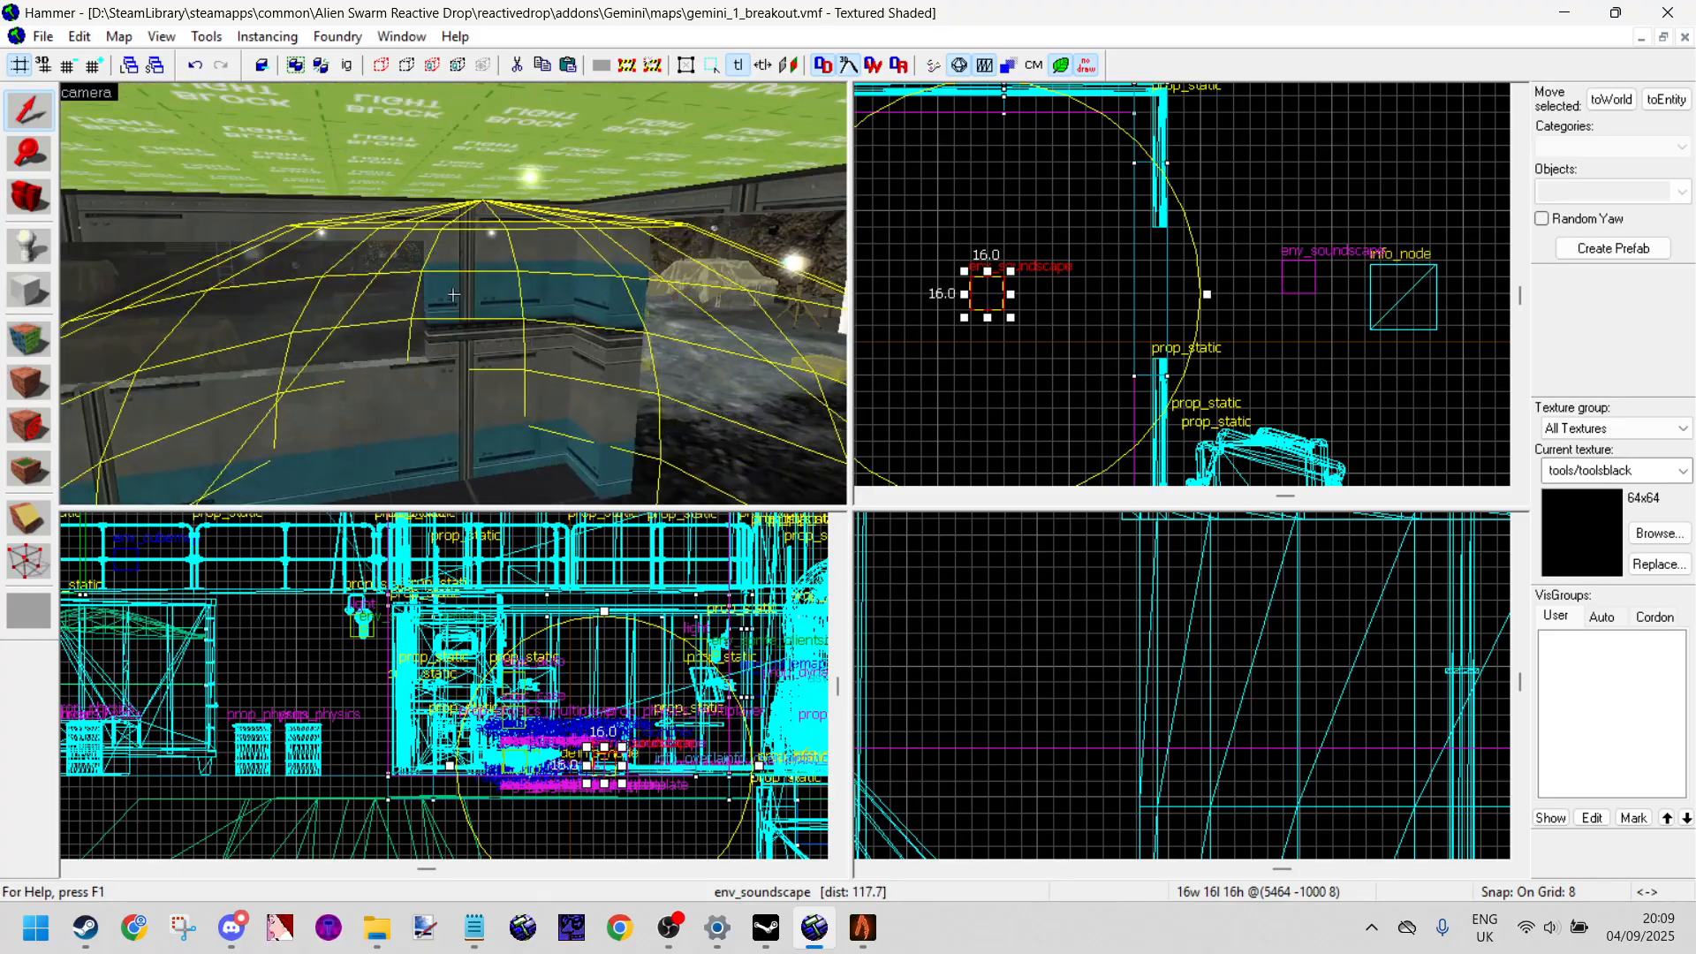
pyautogui.press('w')
pyautogui.press('w')
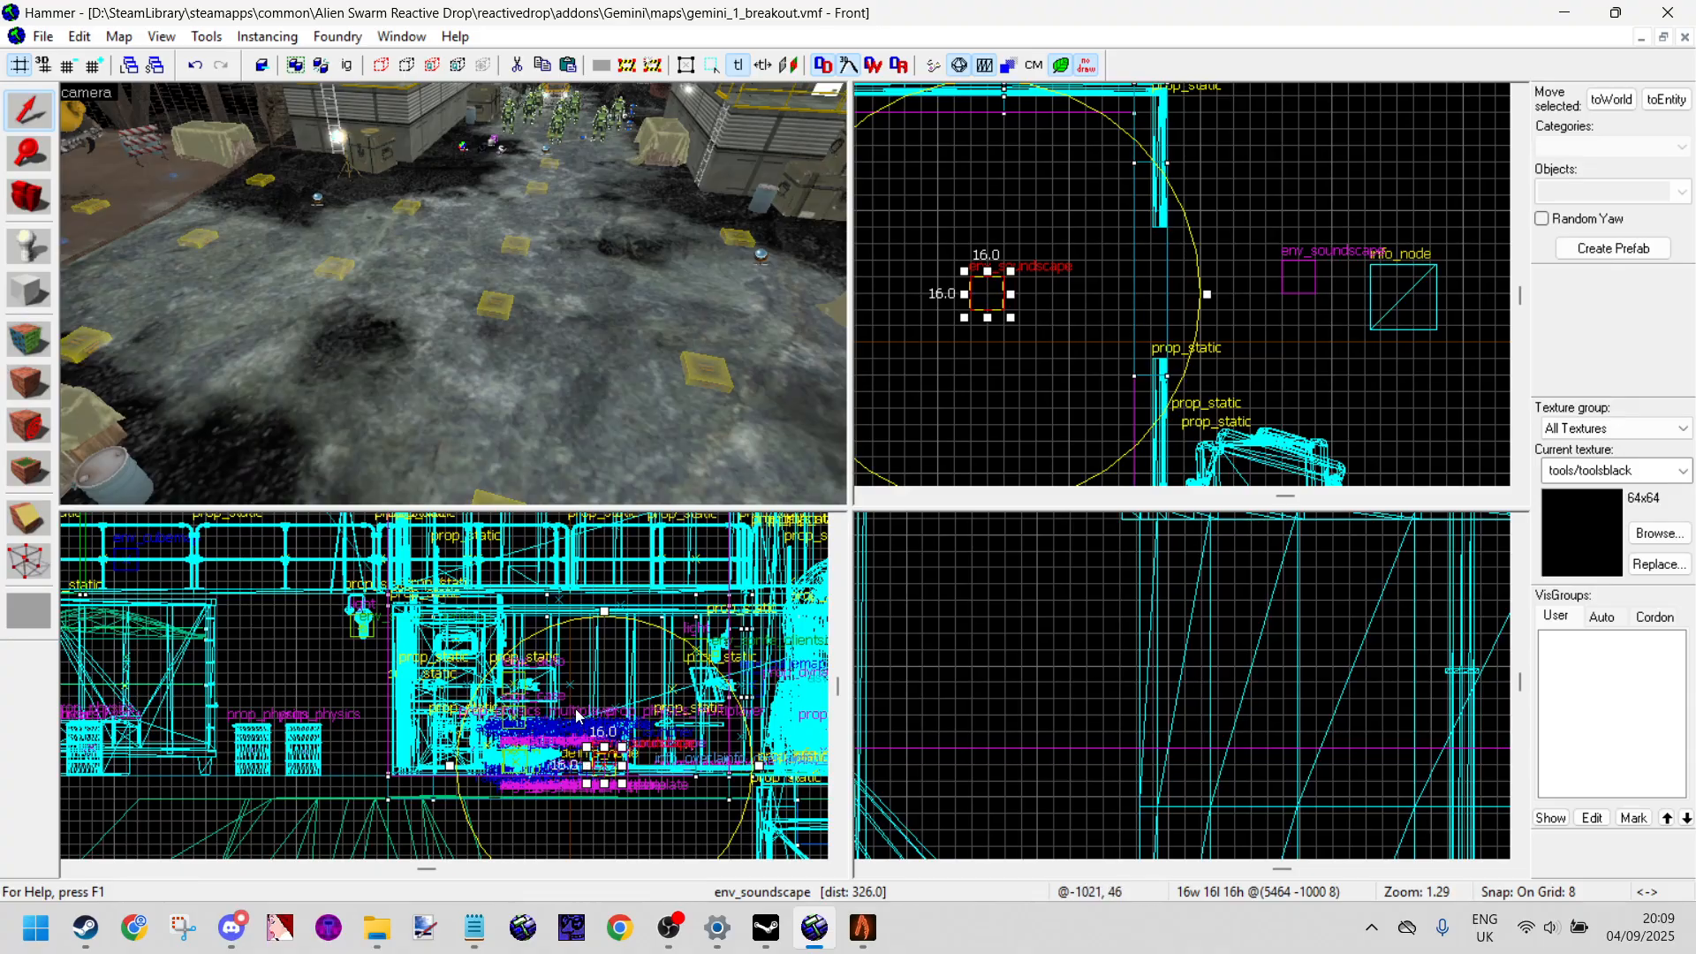
pyautogui.click(671, 929)
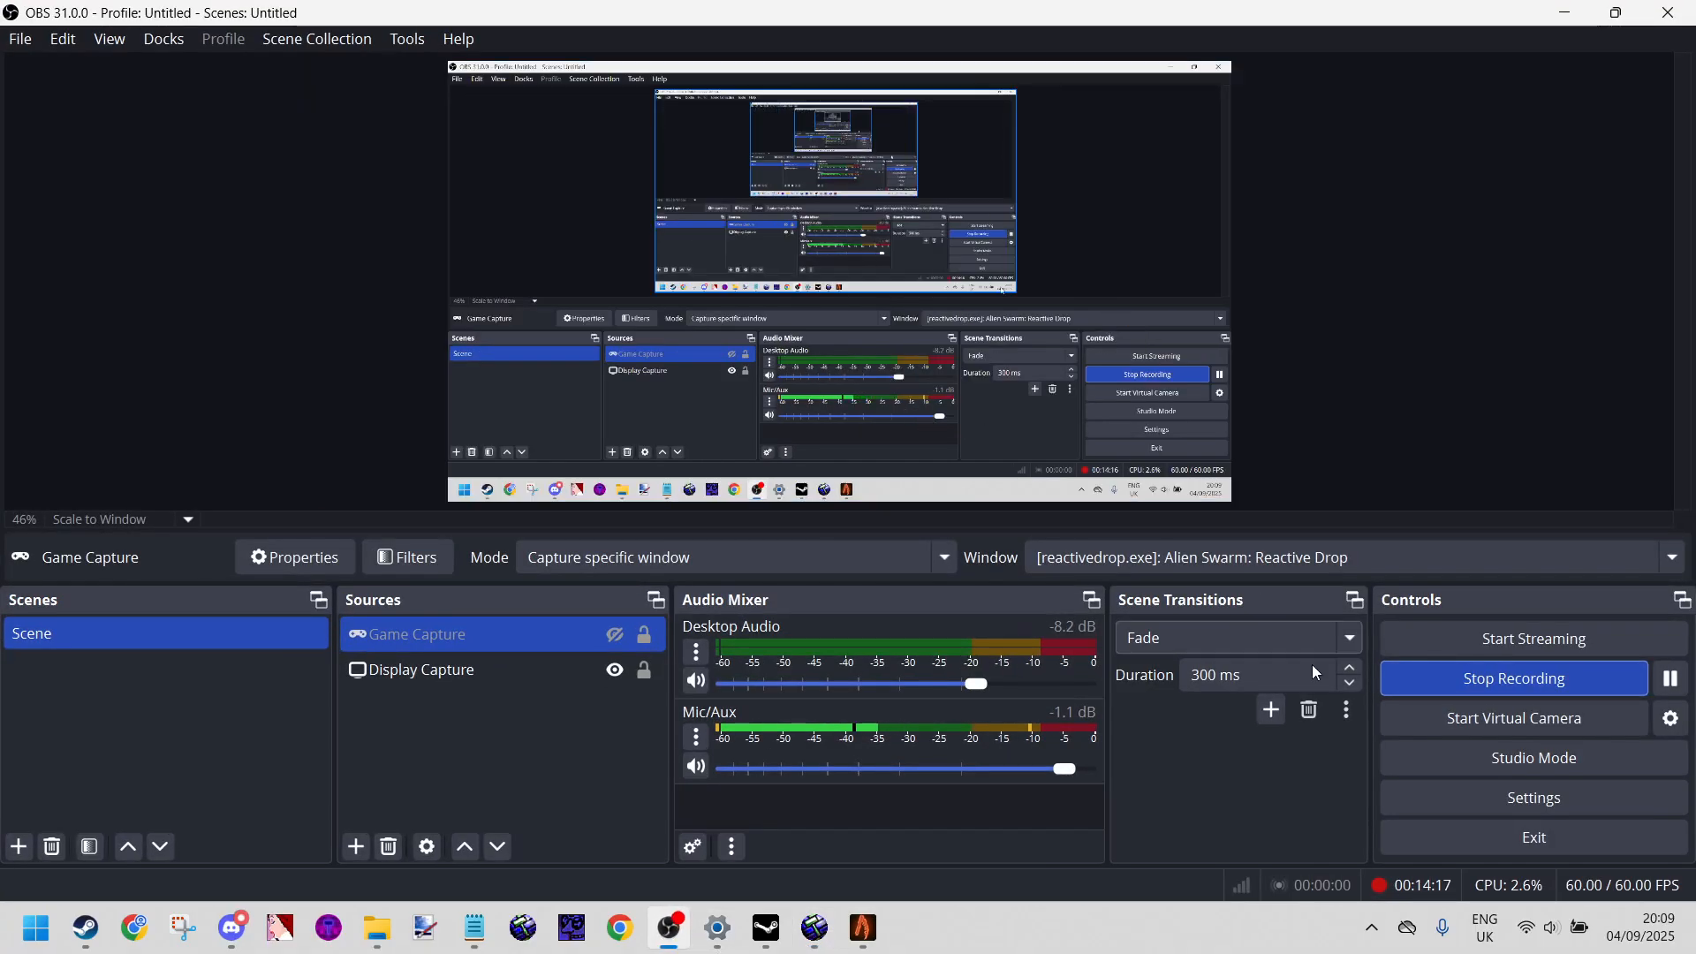